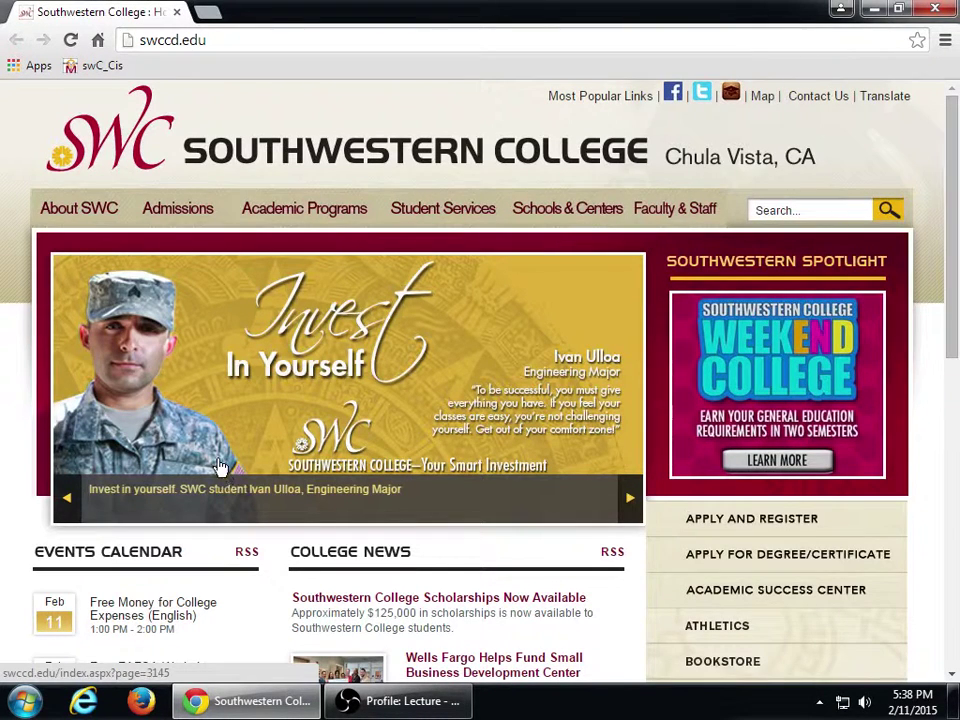
- Go to wordpress.com and open its Log In page
key(ctrl+l)
text(wordpress.com)
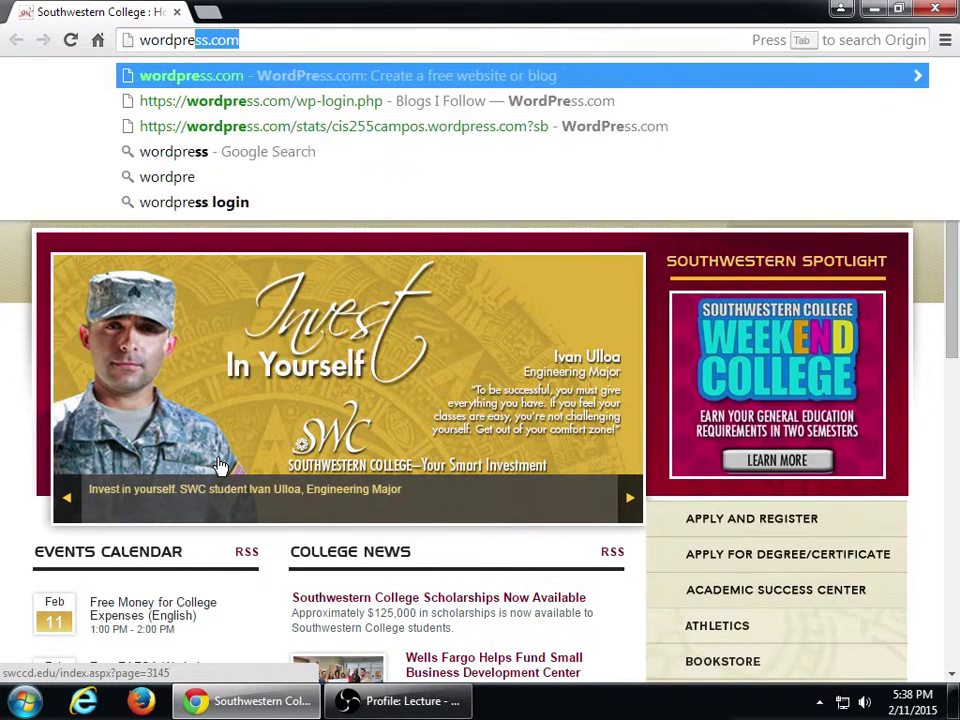
key(Return)
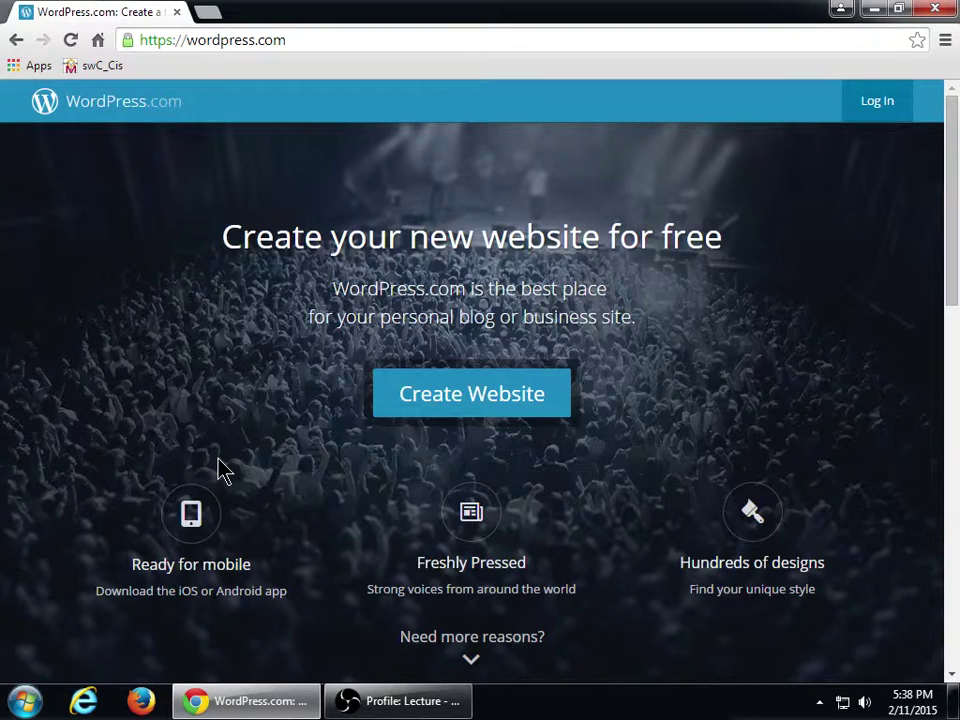
click(879, 100)
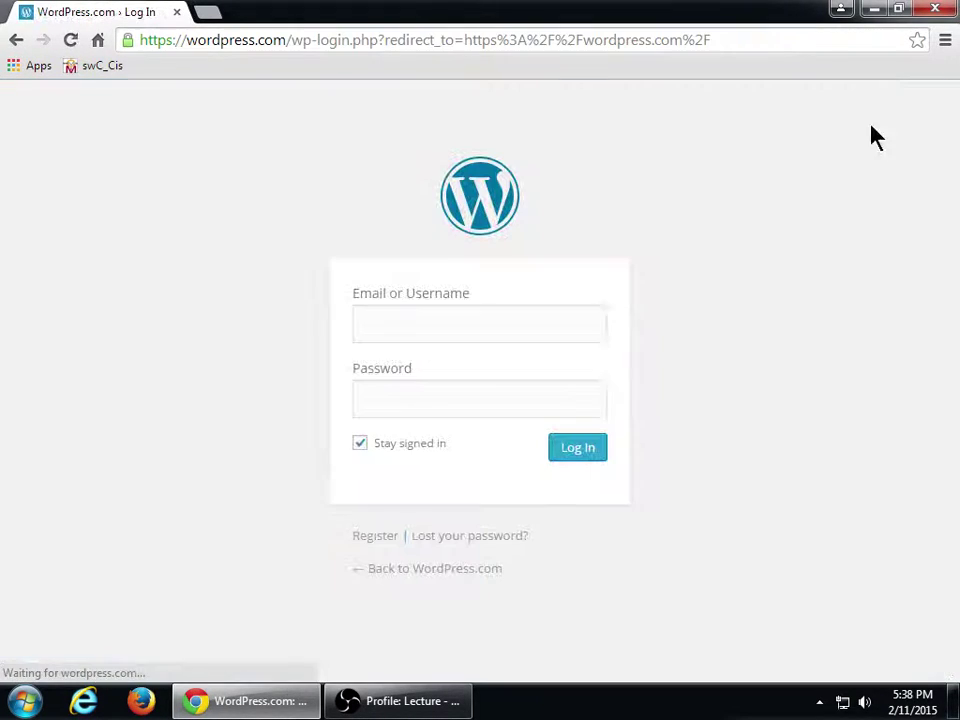
- Sign in with the saved account's email and password, with 'stay signed in' turned off
click(422, 449)
click(447, 333)
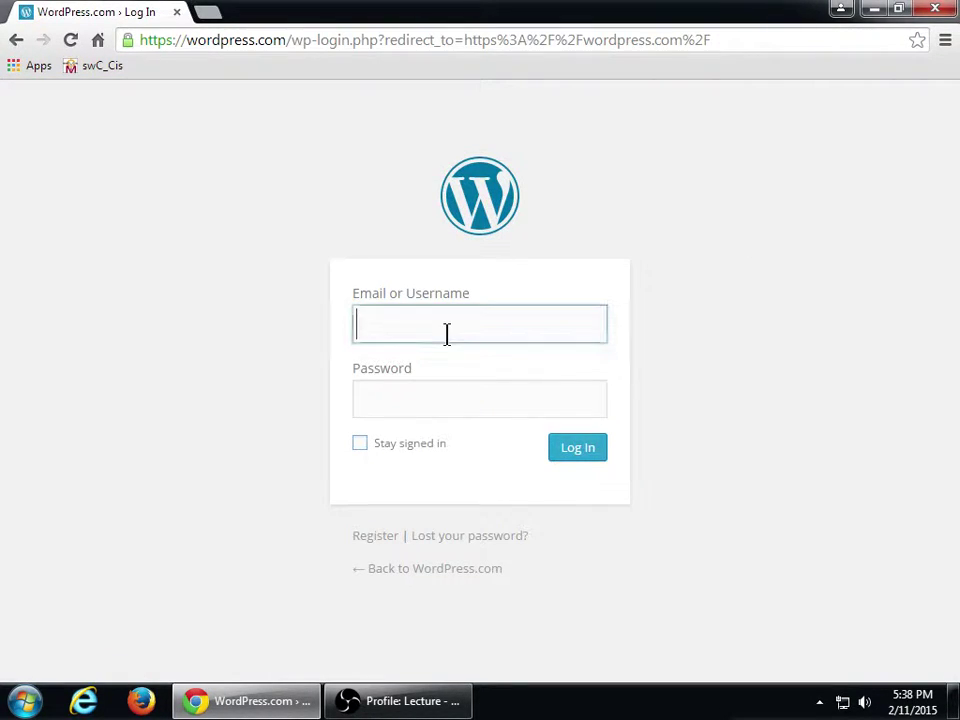
text(vi)
key(BackSpace)
text(mc)
key(Down)
key(Down)
key(Tab)
text(••••••••••••••)
key(Return)
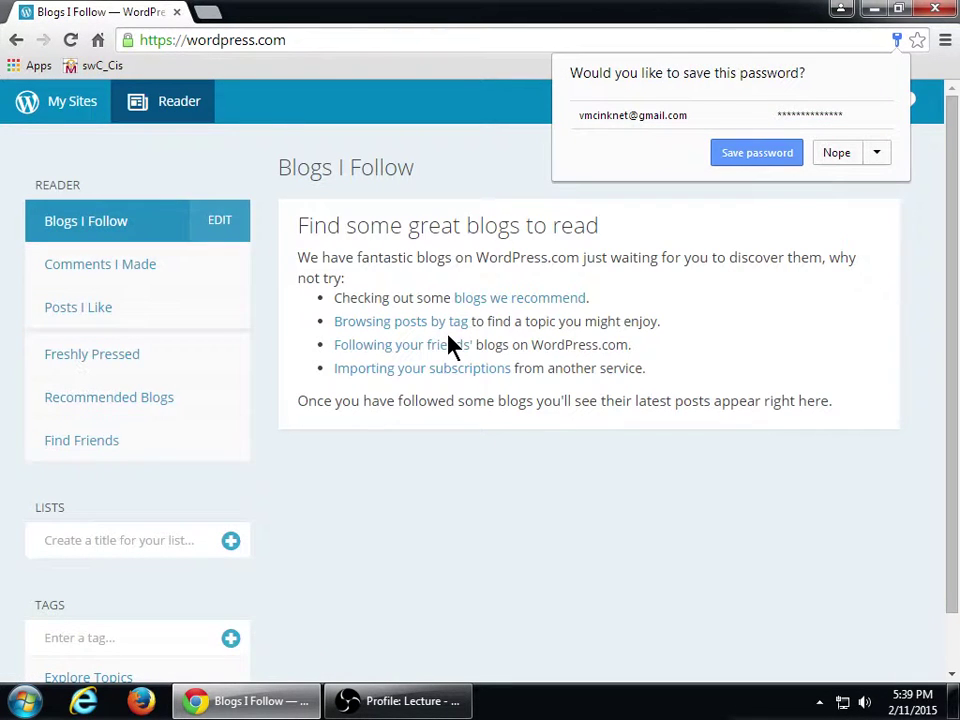
- Dismiss the save-password prompt and open WP Admin for Victor's Designs from My Sites
click(838, 154)
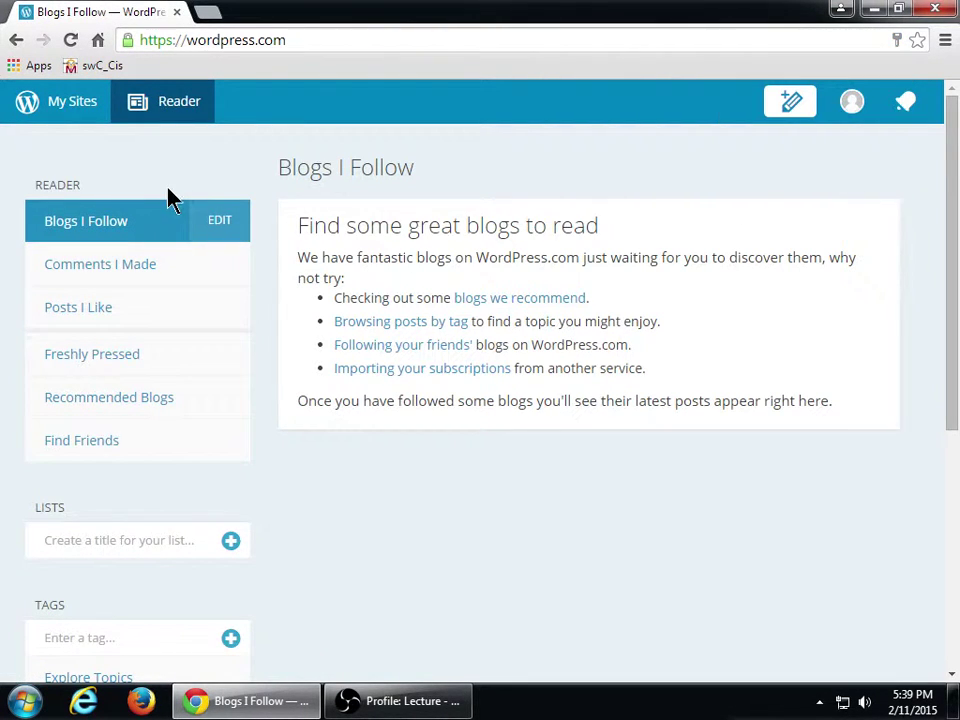
key(super+plus)
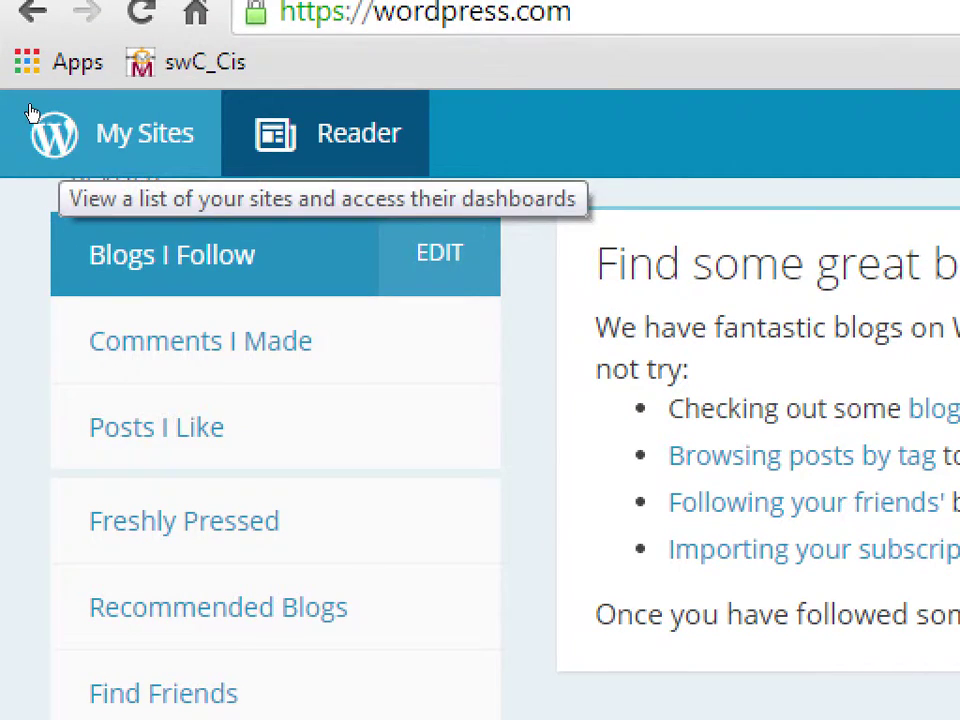
click(42, 101)
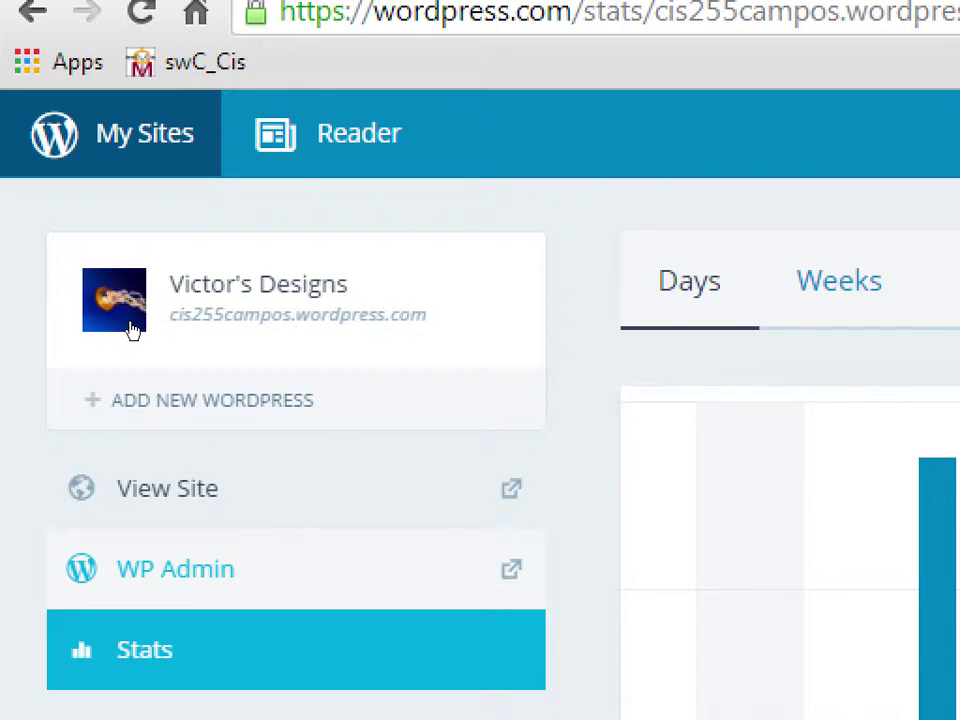
click(130, 330)
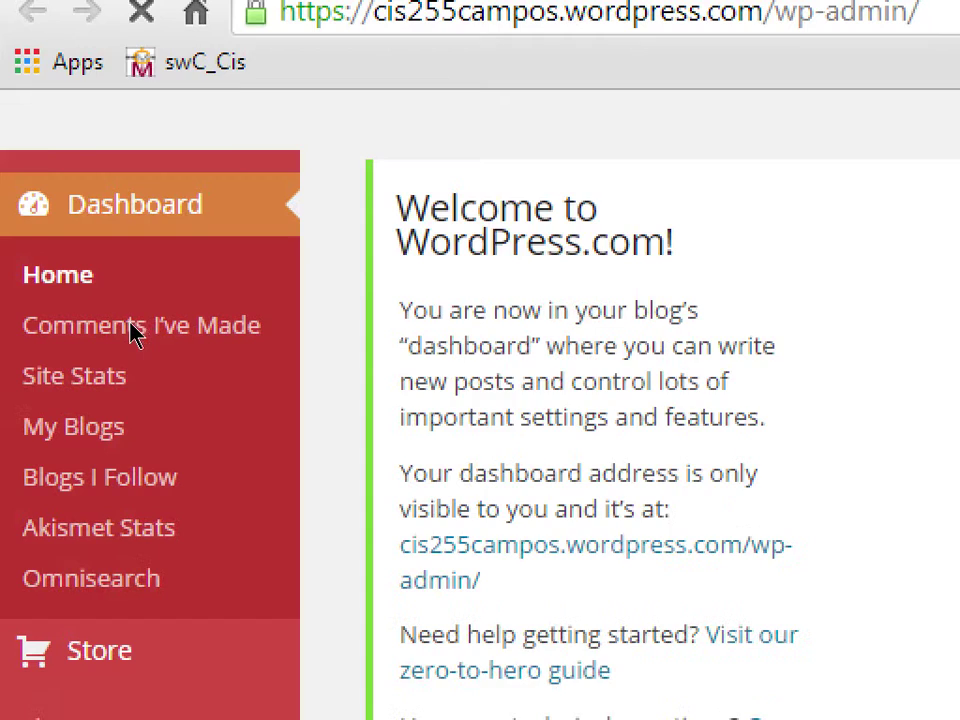
key(super+minus)
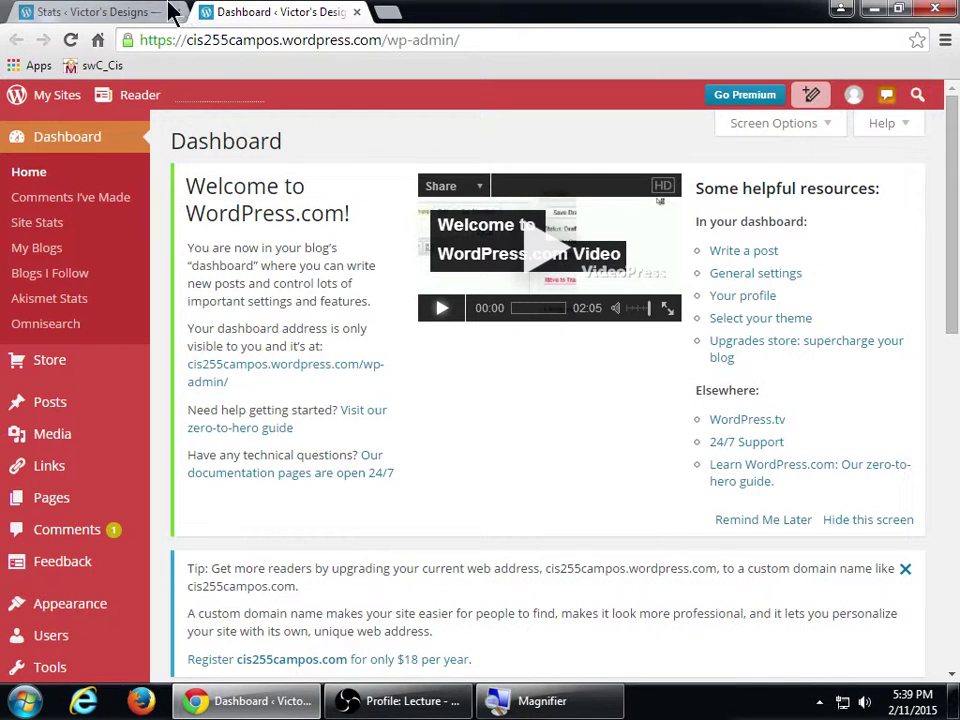
scroll(183, 449, down, 1)
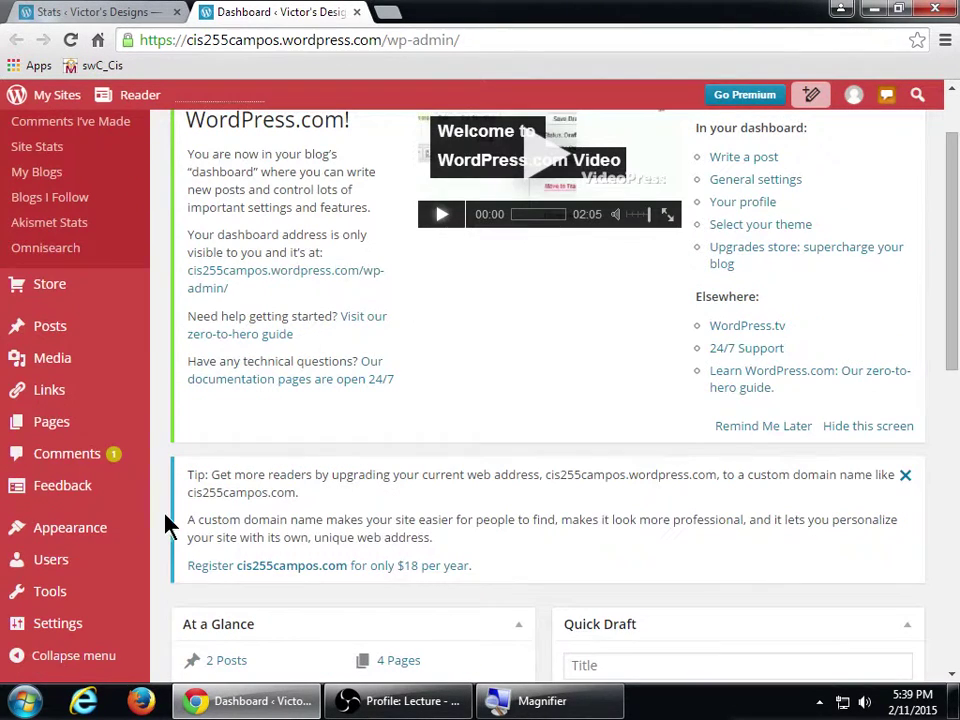
- Go to Appearance > Widgets in the admin sidebar
mouse_move(132, 527)
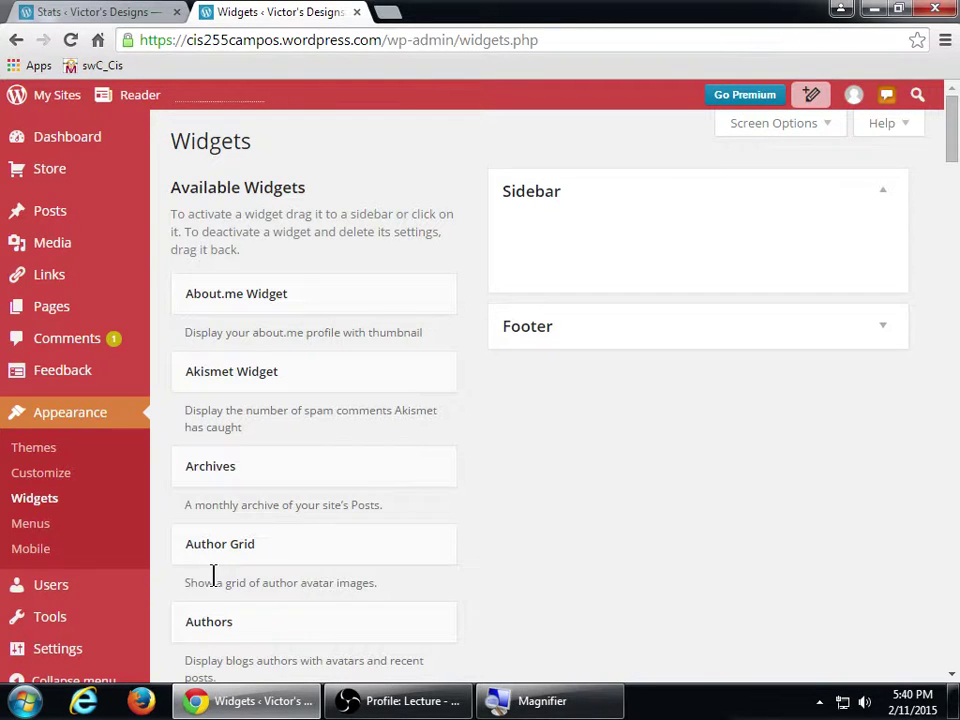
- Open the live Victor's Designs site in a new tab and close the Stats tab
click(60, 96)
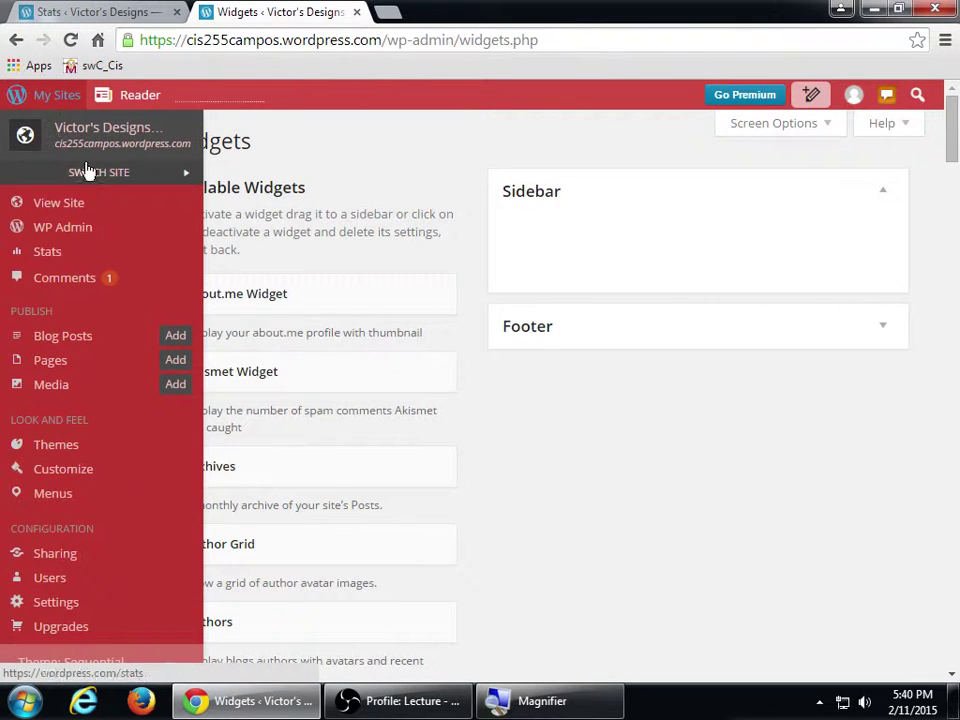
click(84, 206)
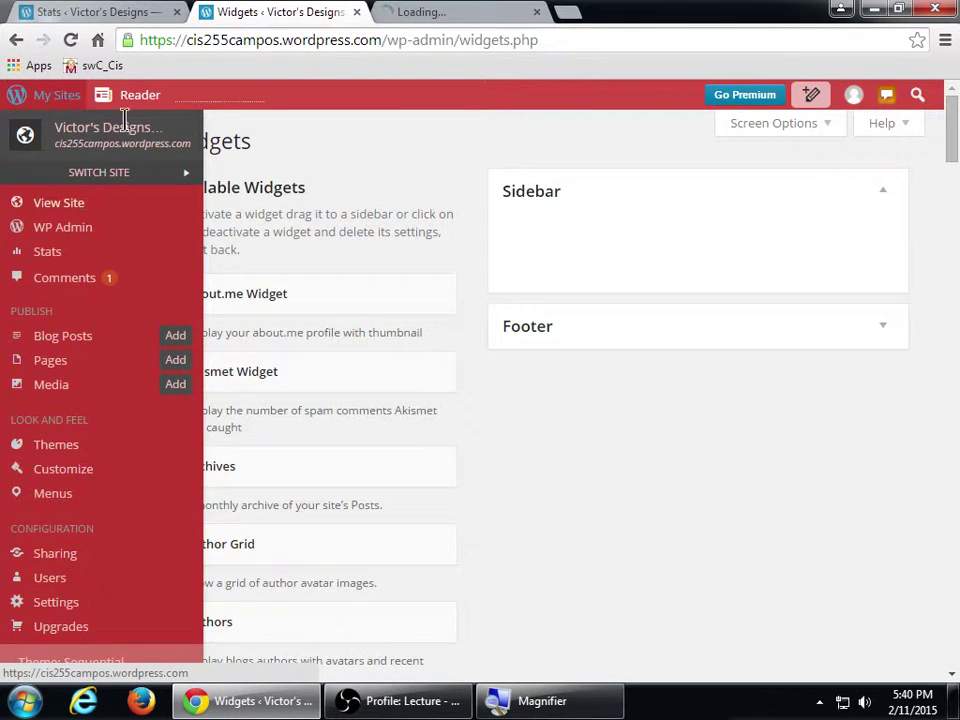
click(177, 12)
click(266, 16)
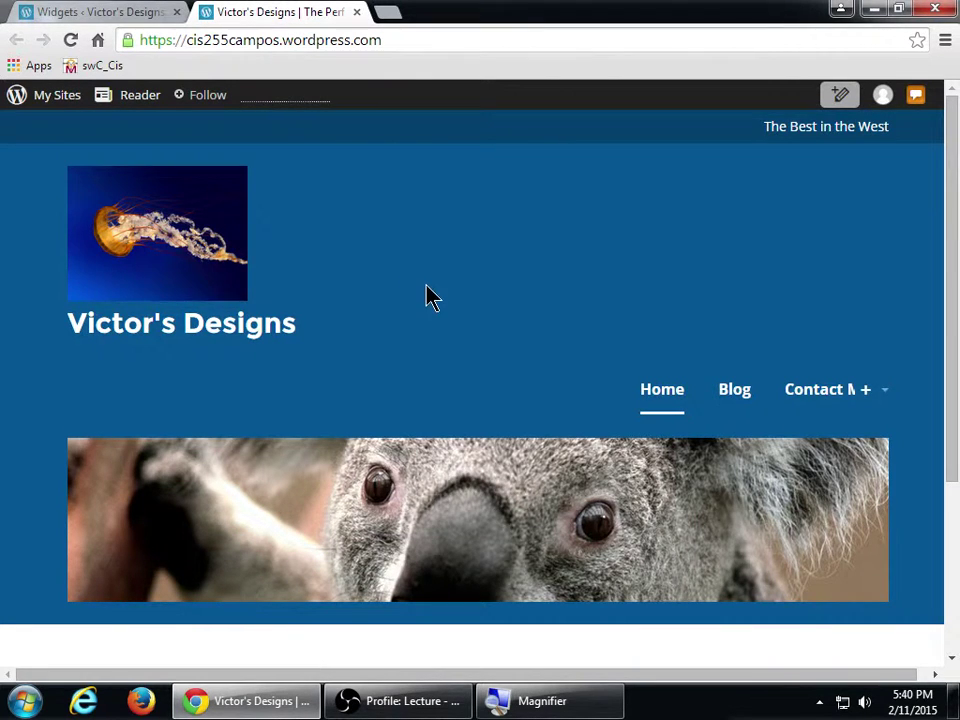
scroll(428, 250, down, 3)
scroll(429, 220, up, 3)
- Expand the empty Footer widget area, comparing it against the live site
click(127, 12)
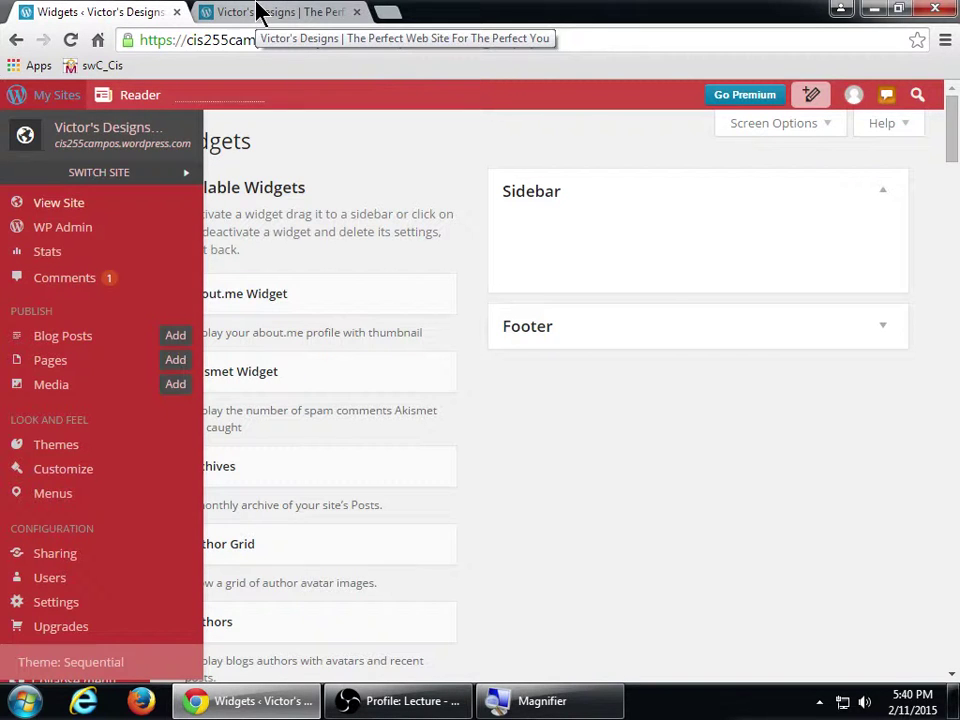
click(336, 14)
scroll(778, 438, down, 3)
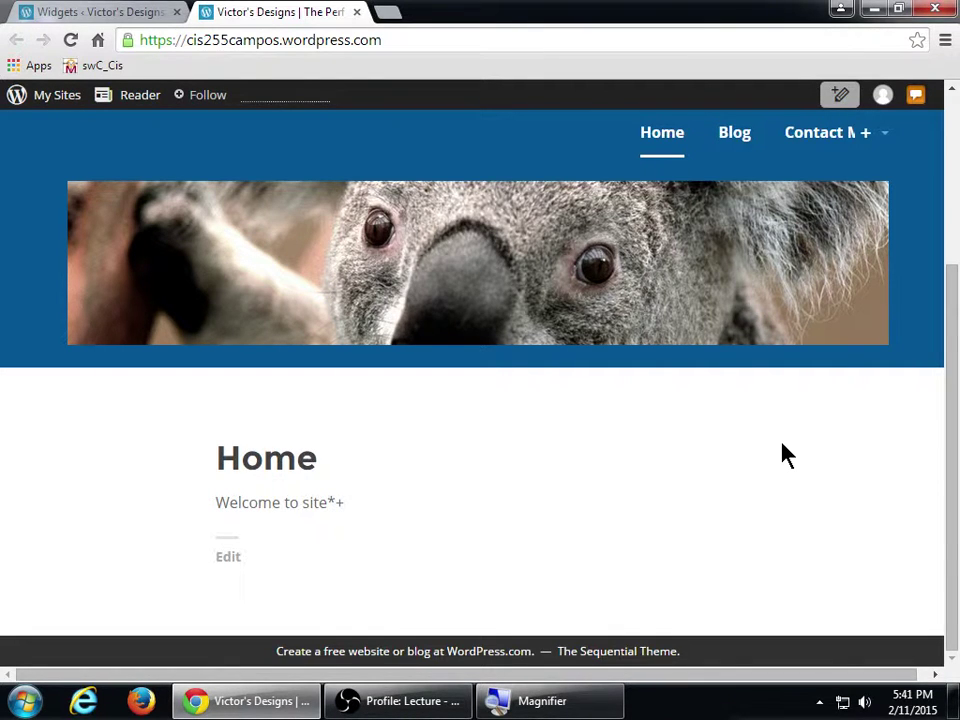
click(160, 12)
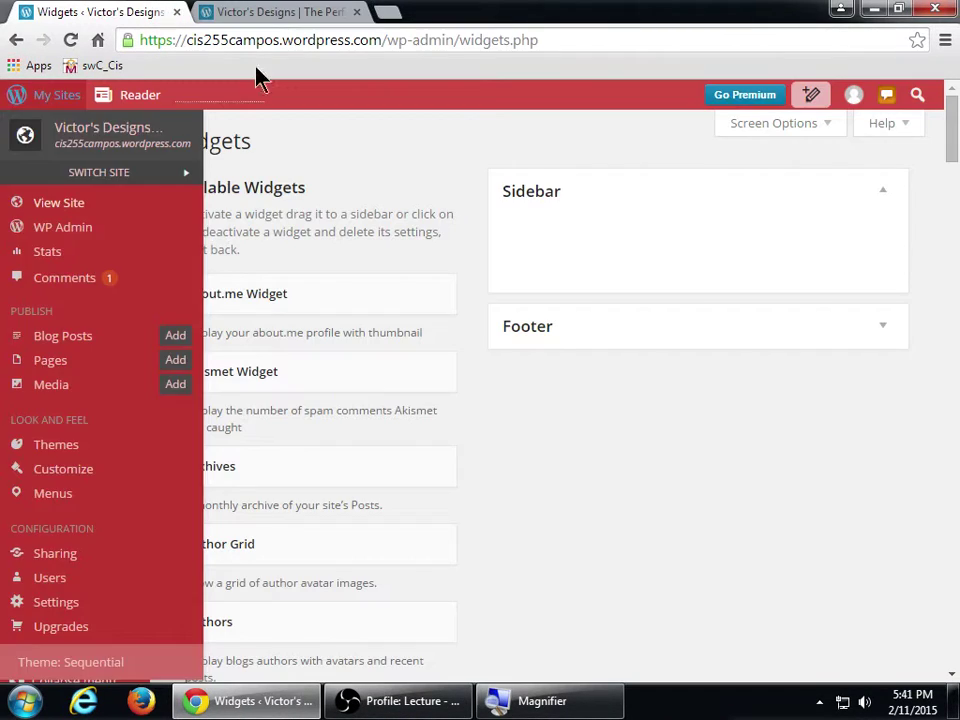
click(582, 332)
click(300, 12)
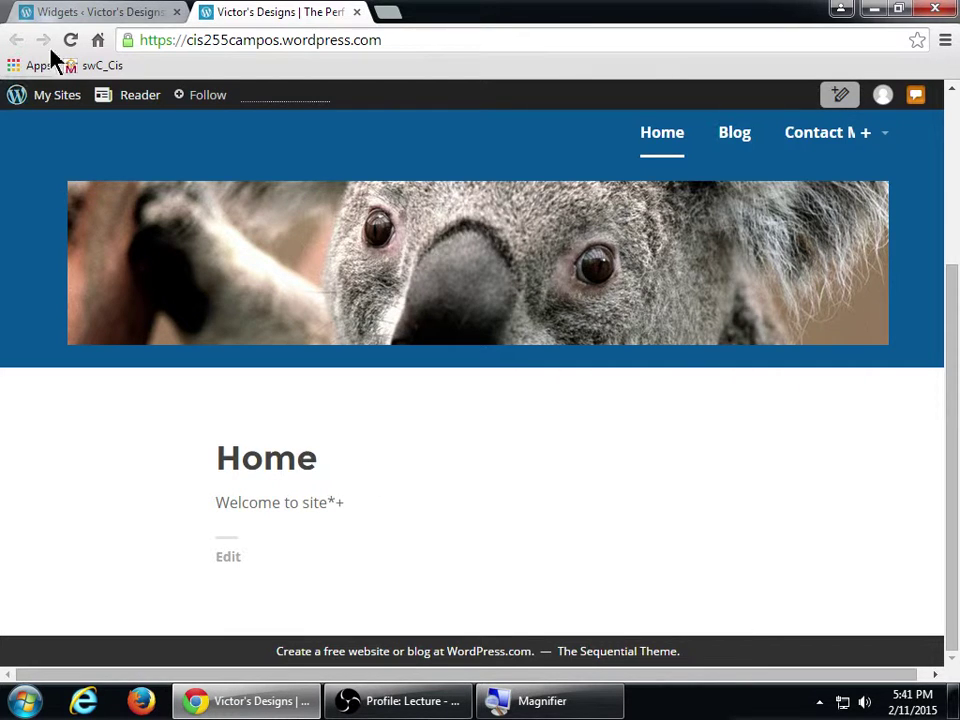
click(36, 12)
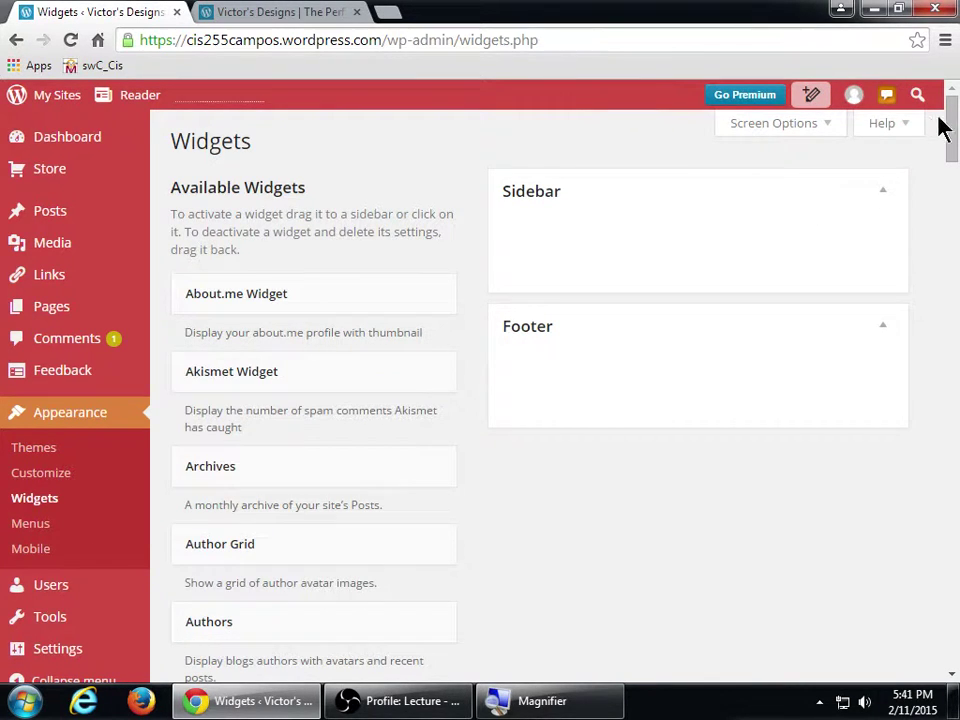
mouse_move(949, 118)
mouse_down()
mouse_move(950, 617)
mouse_move(949, 111)
mouse_up()
- Open vmcampos.com/blog in a new tab and scroll to its Archives and Categories footer widgets
key(ctrl+t)
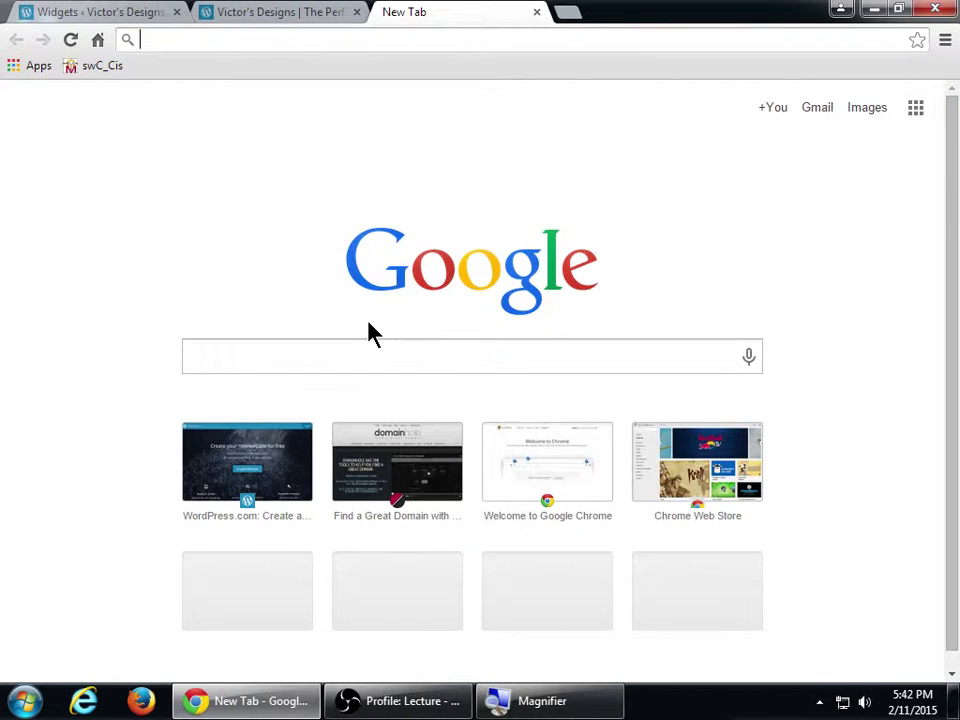
text(vmcampos.com/bl)
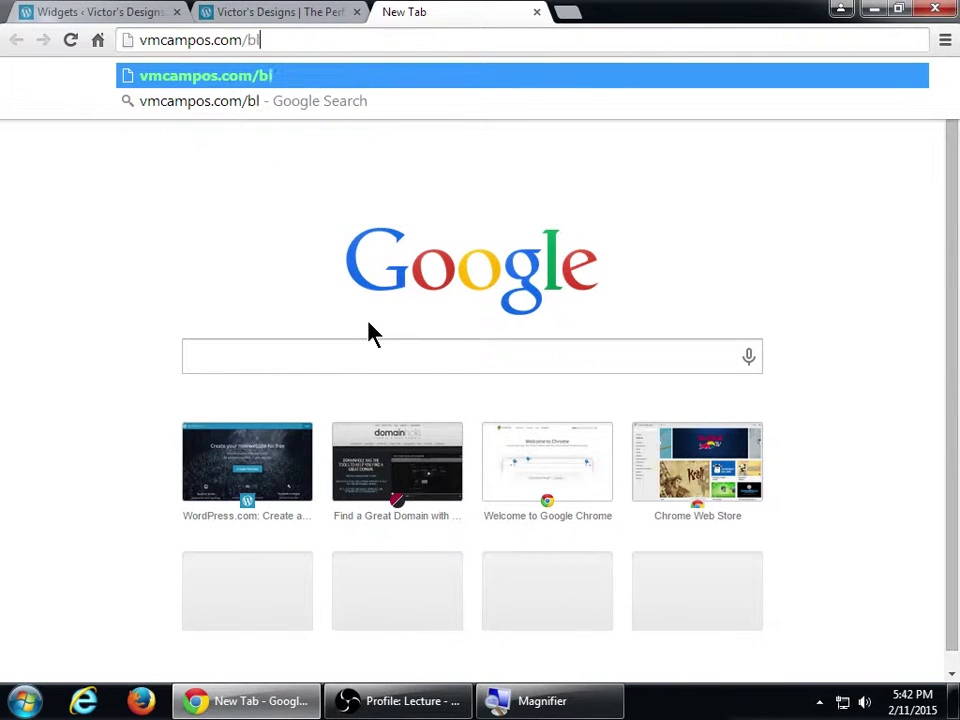
text(og)
key(Return)
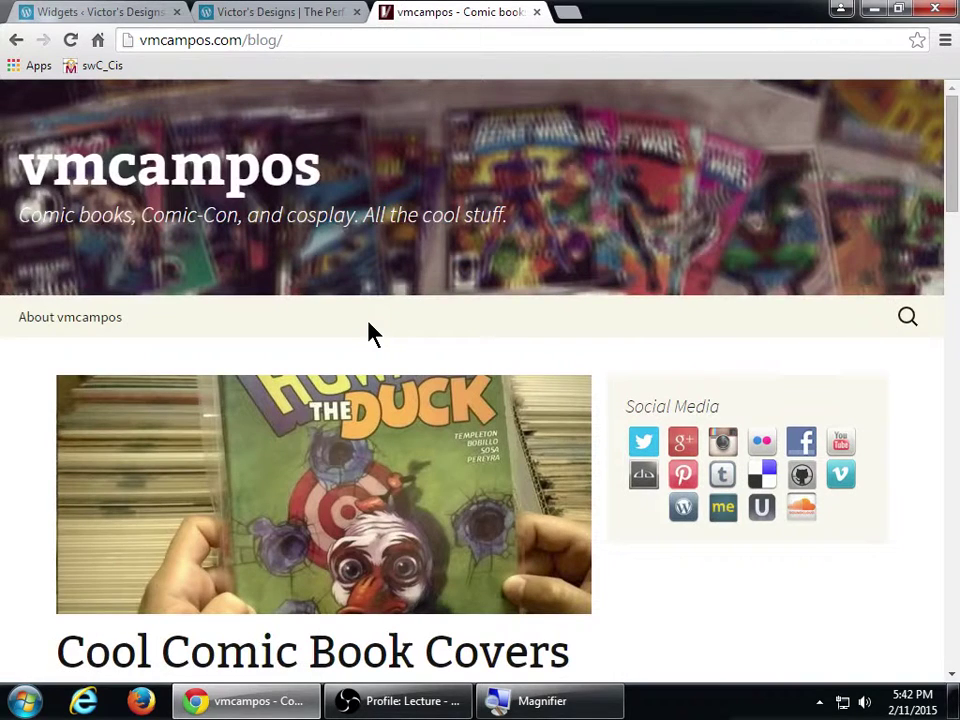
scroll(370, 333, down, 3)
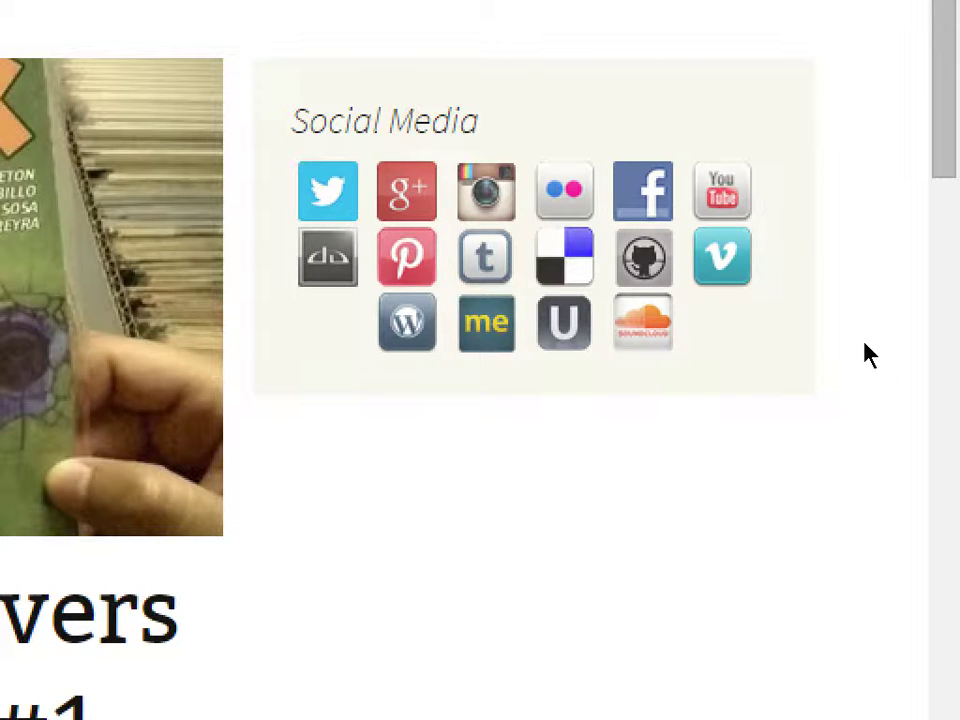
scroll(844, 411, down, 10)
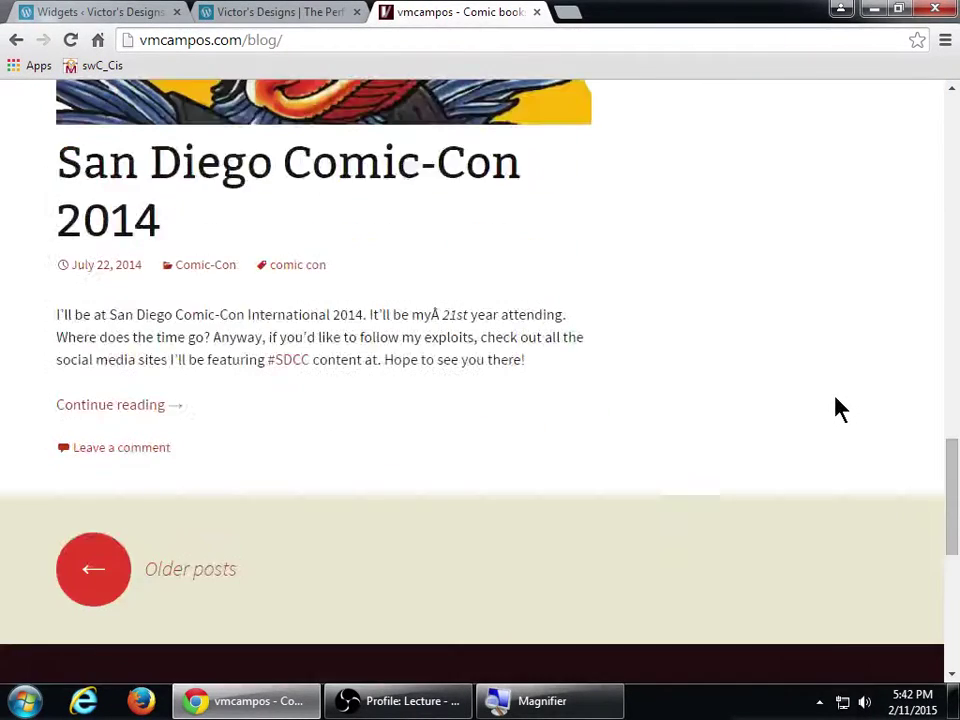
scroll(838, 412, down, 5)
scroll(838, 413, up, 3)
scroll(838, 413, down, 2)
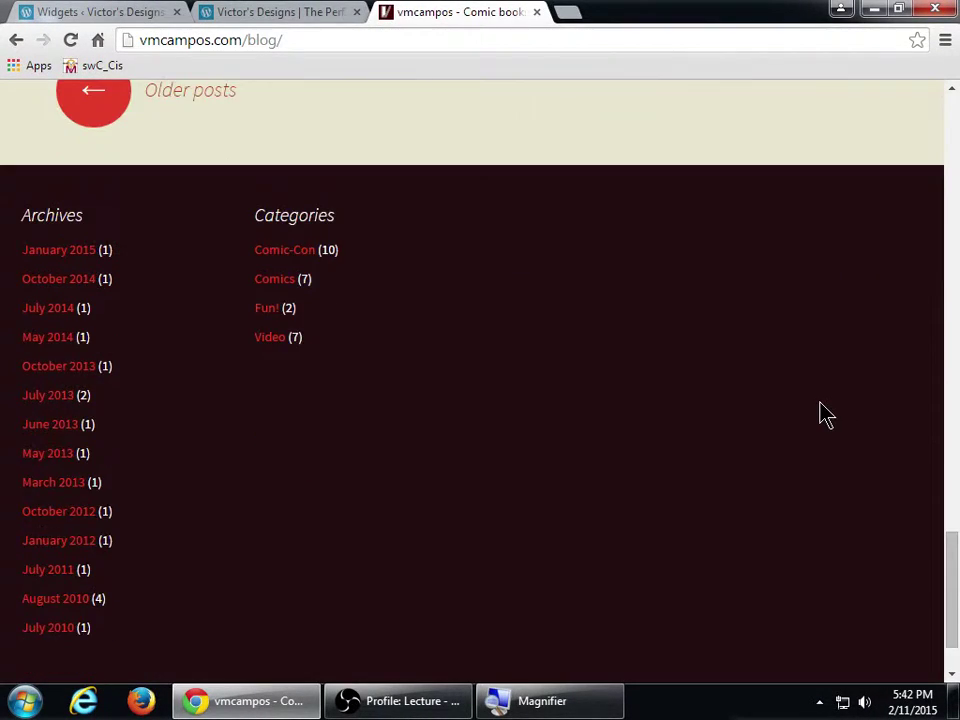
scroll(823, 412, down, 2)
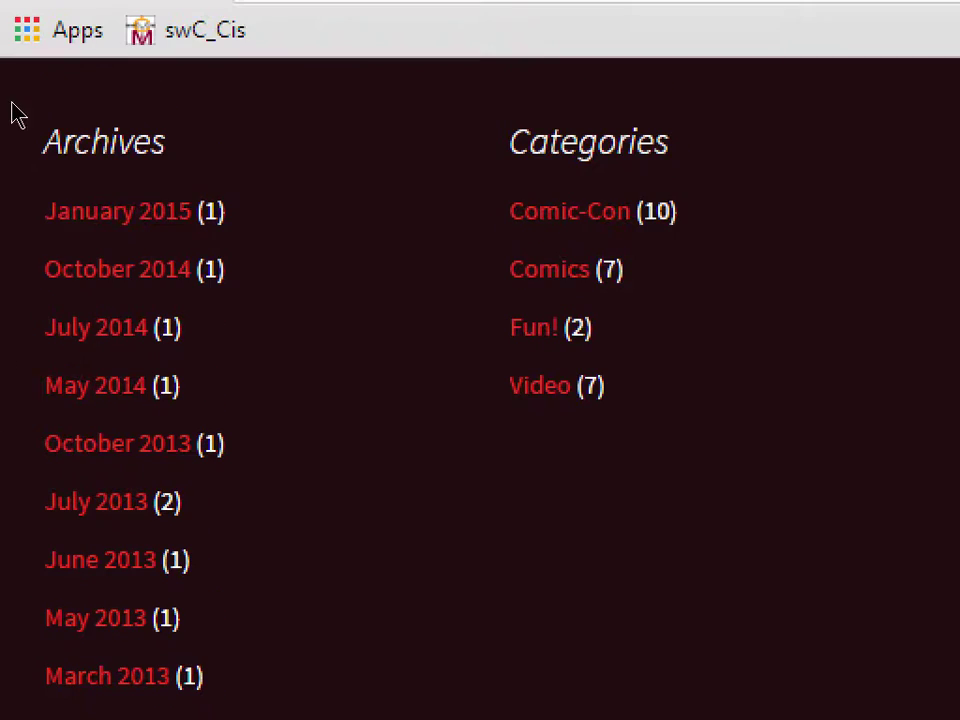
scroll(30, 140, up, 1)
scroll(36, 165, down, 1)
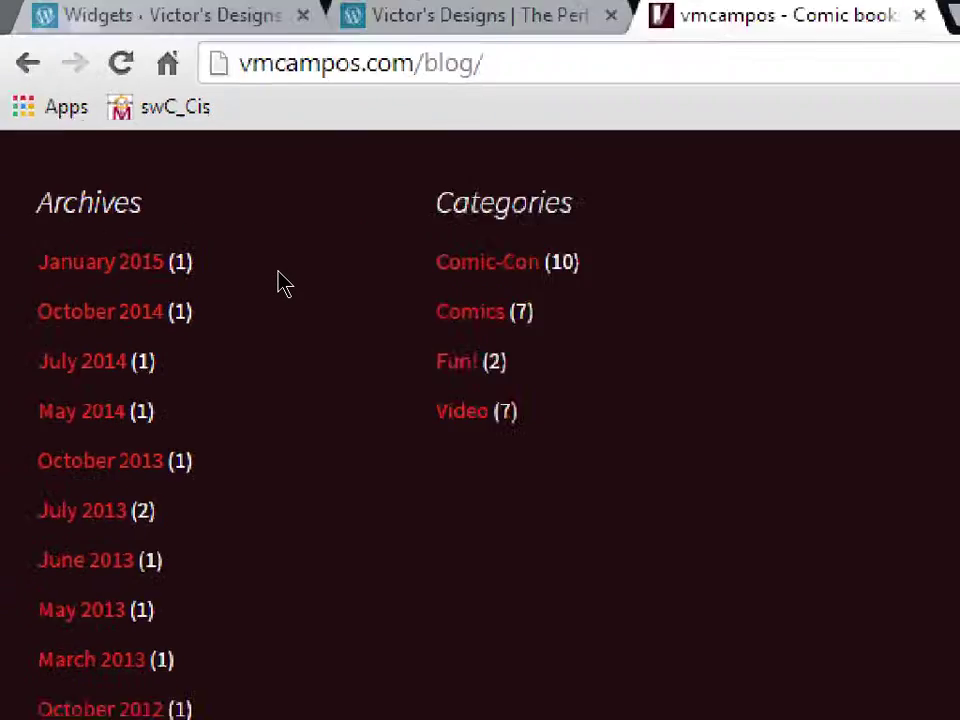
- Scroll through the Available Widgets list down to RSS Links, Search, Tag Cloud and Text
click(414, 15)
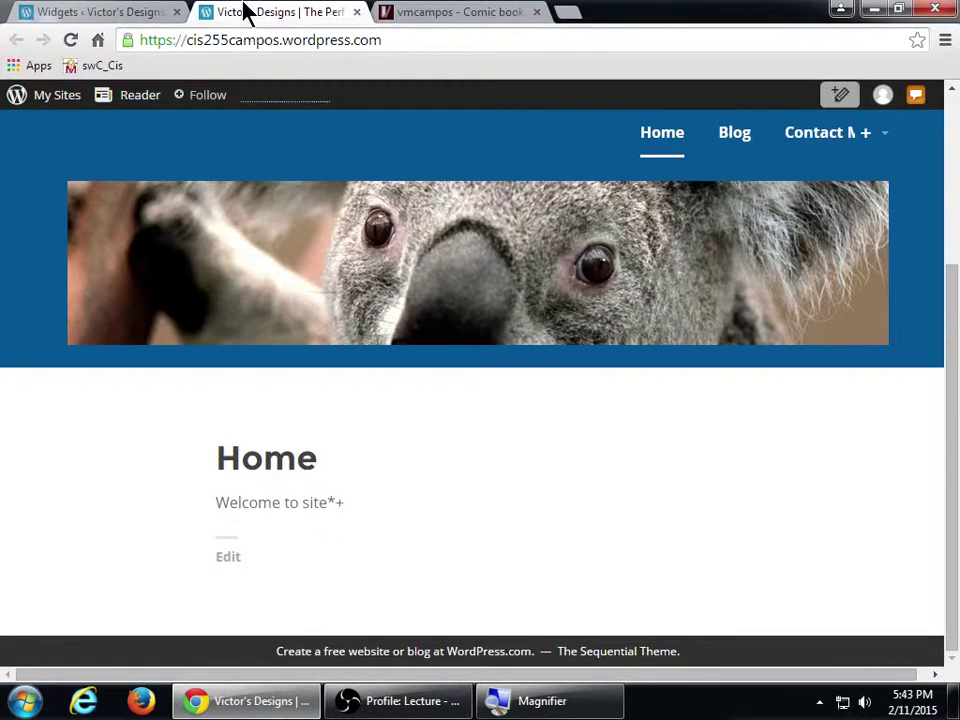
click(130, 14)
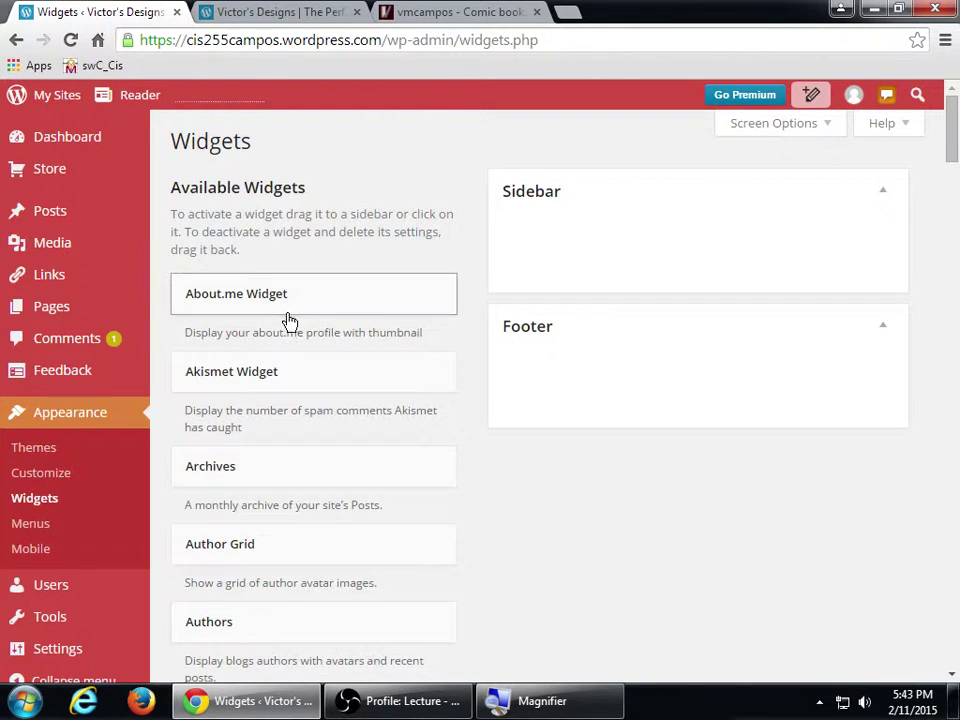
scroll(303, 440, down, 5)
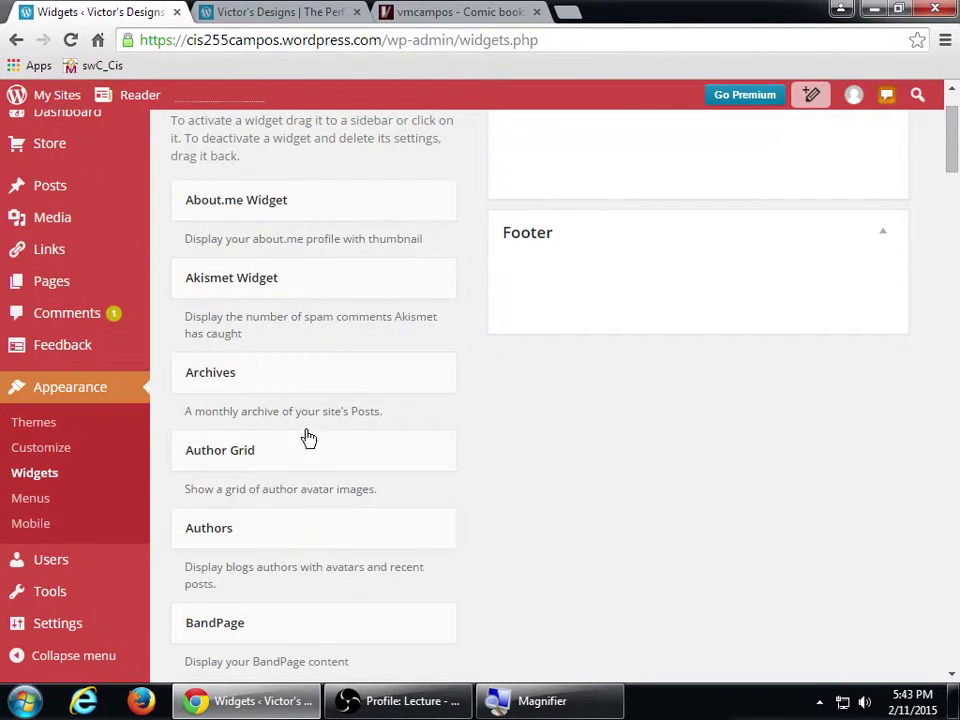
scroll(300, 456, down, 1)
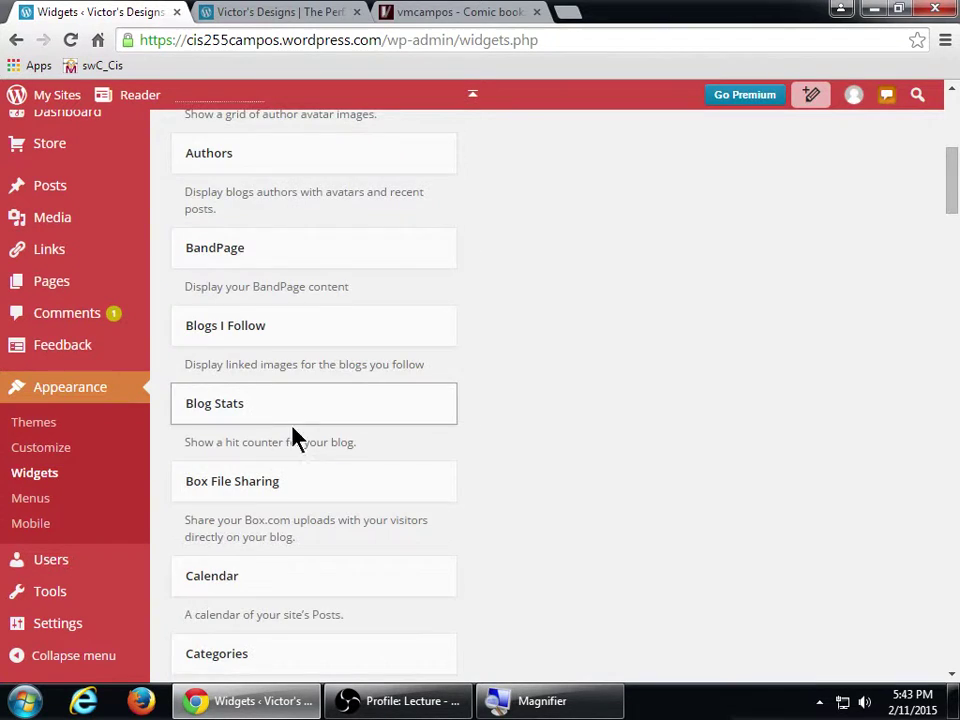
scroll(310, 440, down, 4)
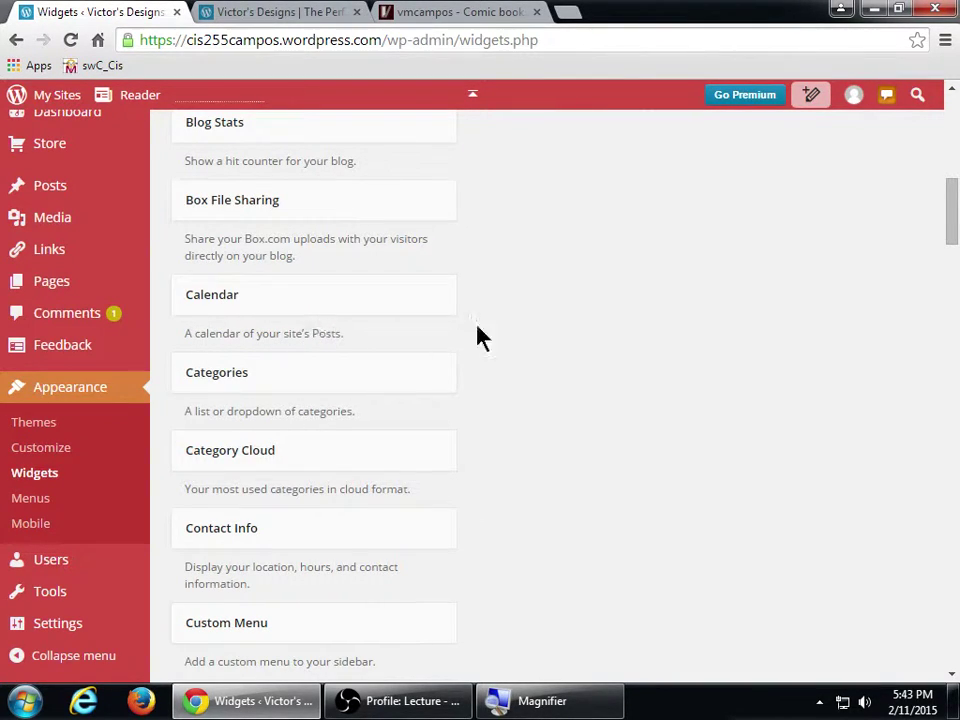
scroll(504, 356, down, 2)
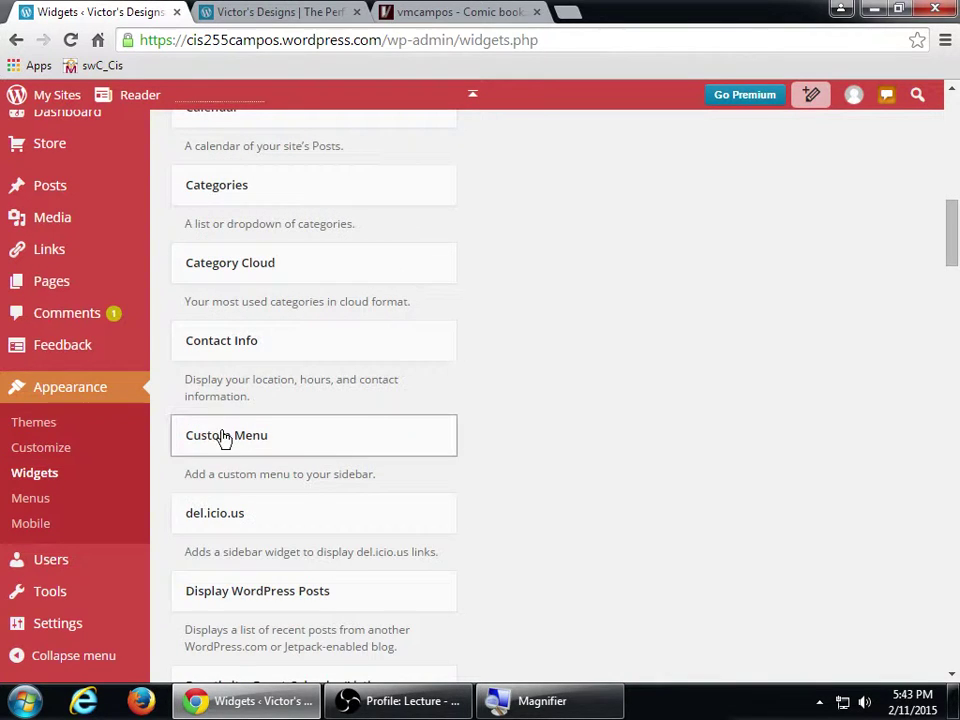
scroll(341, 444, down, 2)
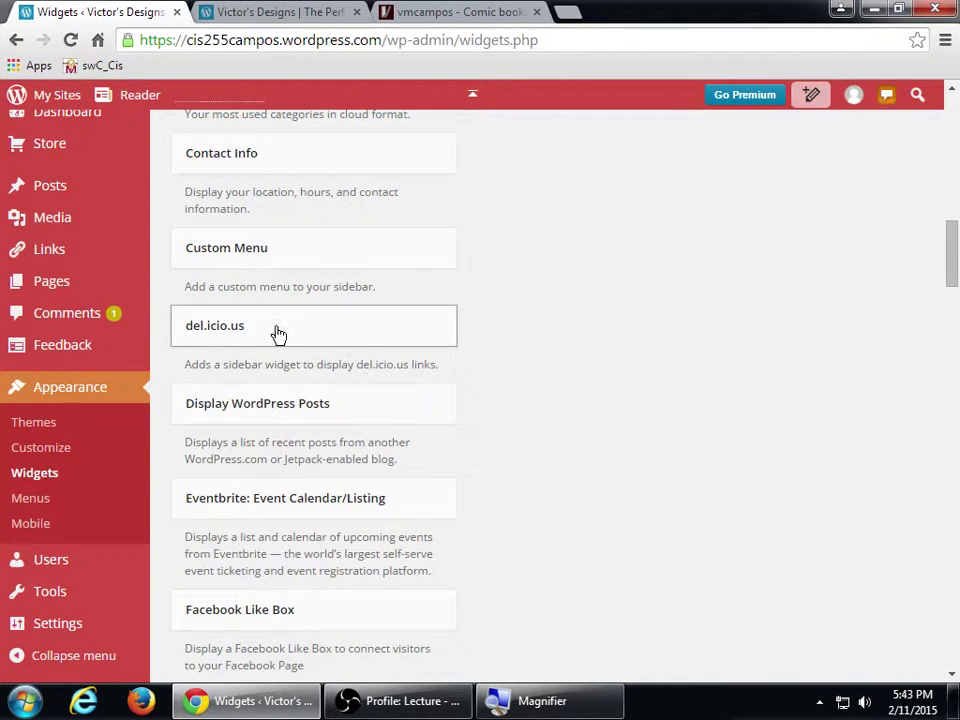
scroll(234, 357, down, 2)
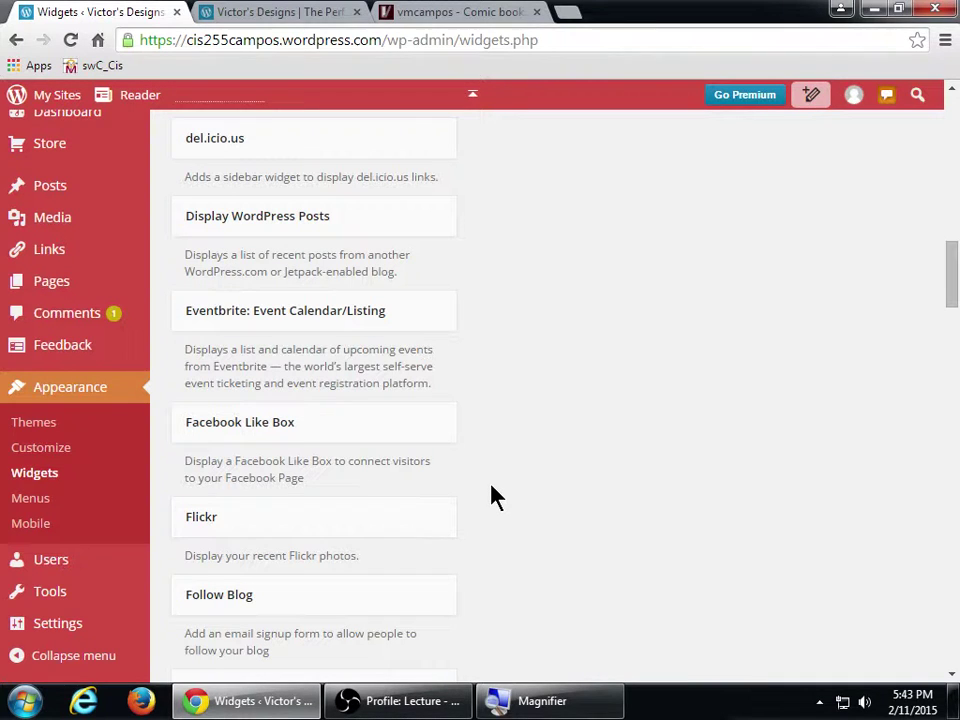
scroll(495, 497, up, 12)
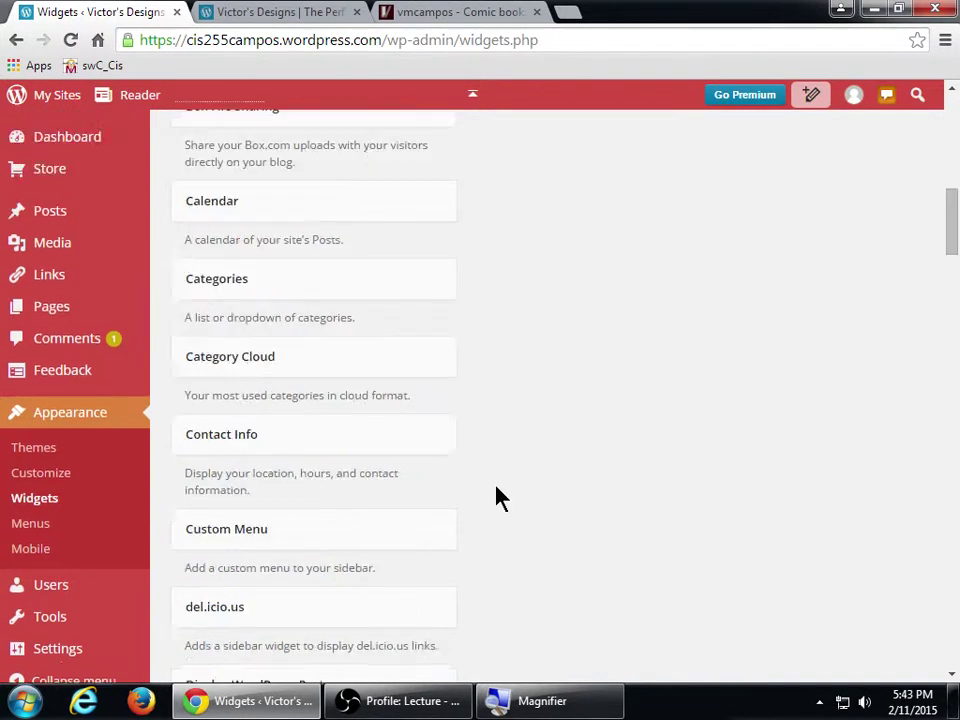
scroll(500, 497, down, 2)
scroll(500, 497, down, 15)
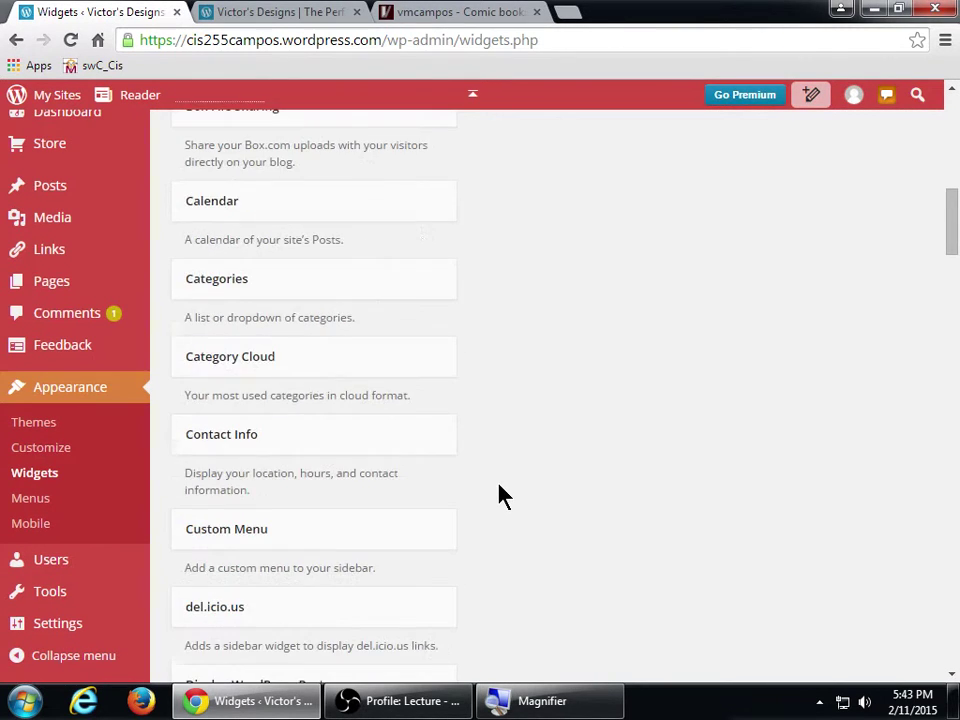
scroll(503, 490, down, 1)
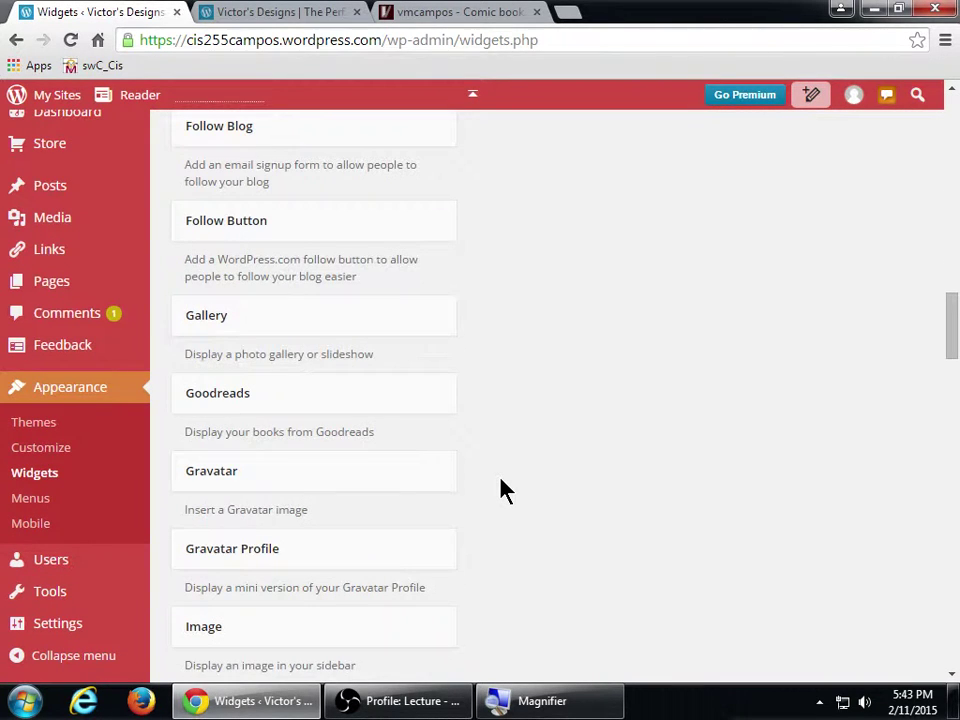
scroll(503, 490, down, 3)
scroll(503, 490, down, 5)
scroll(502, 489, down, 8)
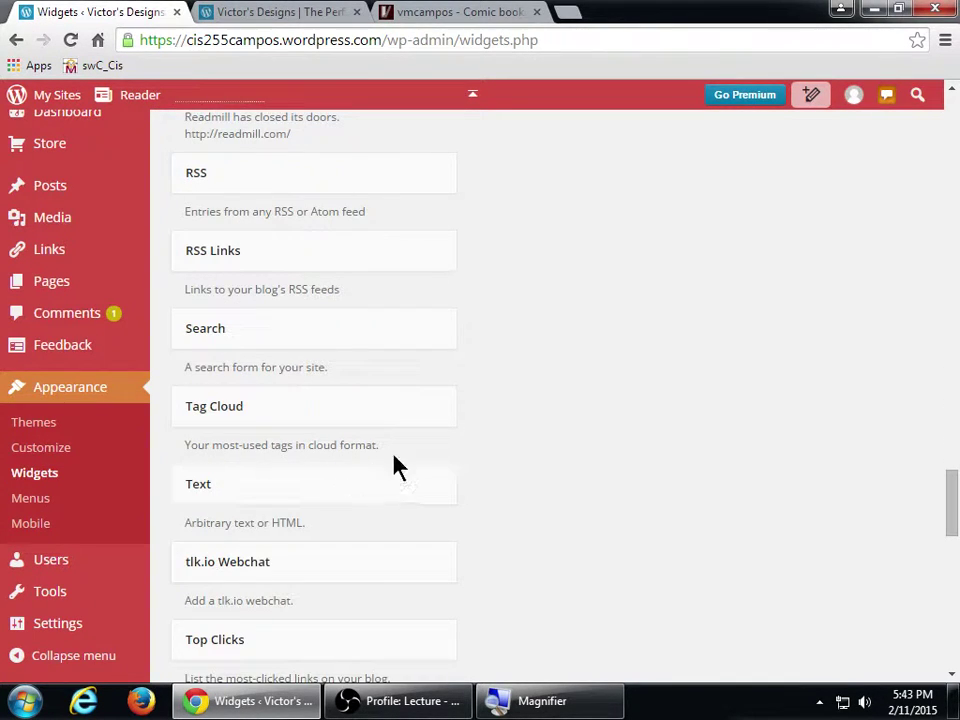
scroll(528, 427, down, 2)
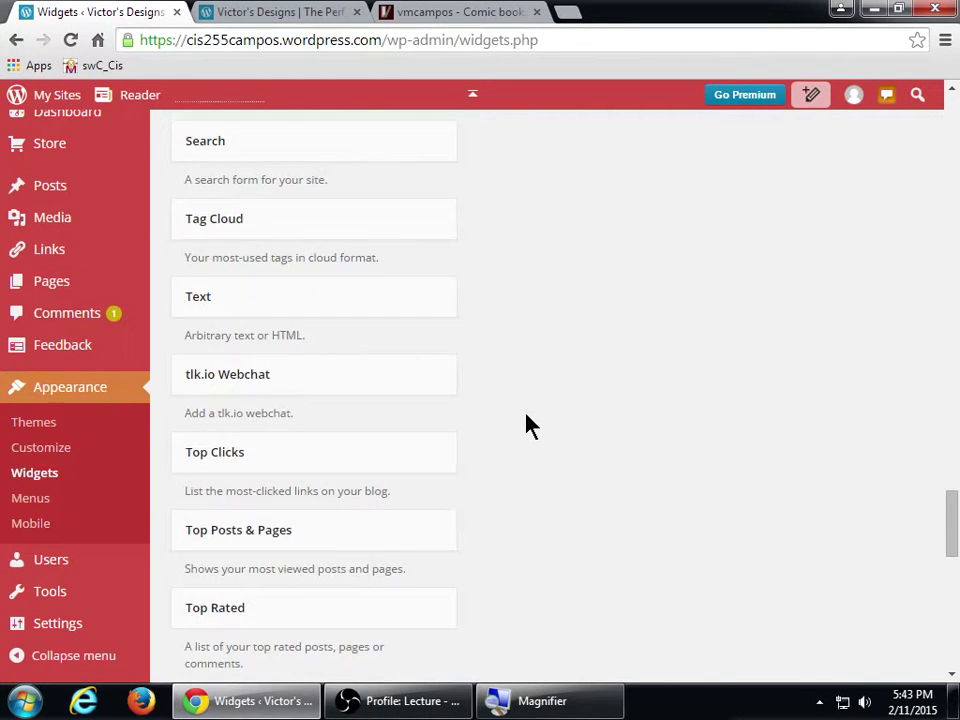
scroll(530, 427, down, 2)
scroll(530, 424, down, 2)
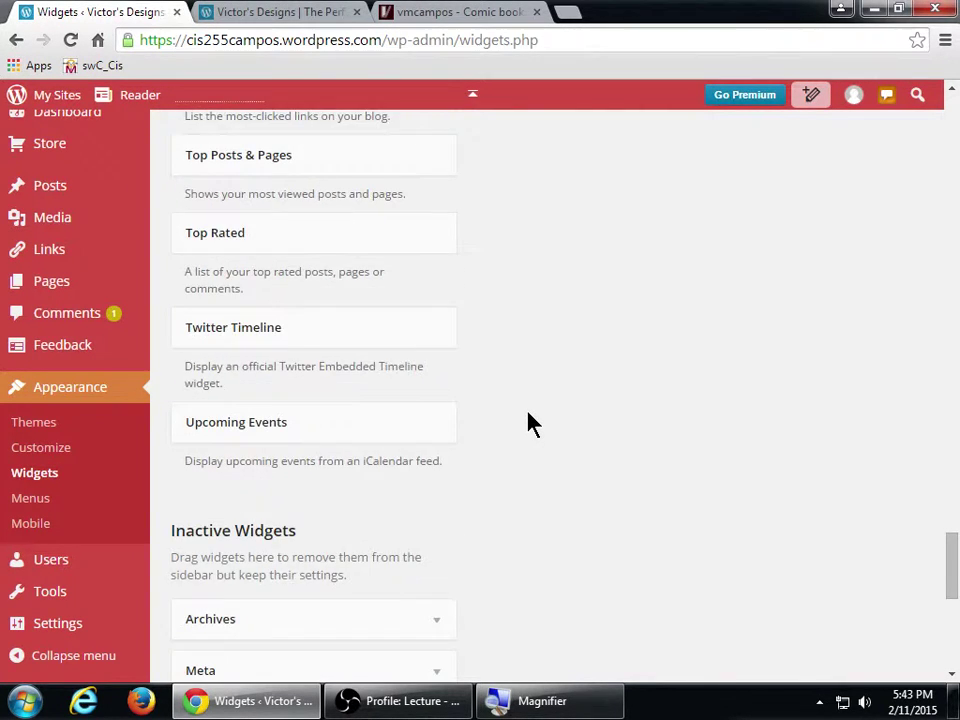
scroll(530, 424, up, 2)
scroll(530, 424, up, 3)
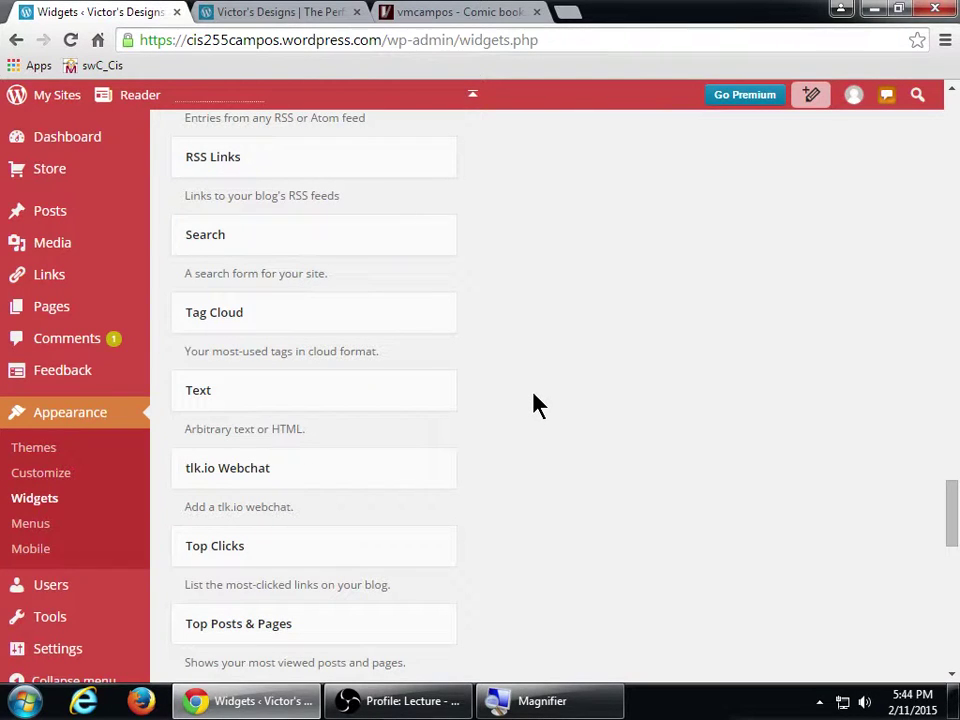
- Close the vmcampos blog tab and go back to the Widgets page
click(440, 11)
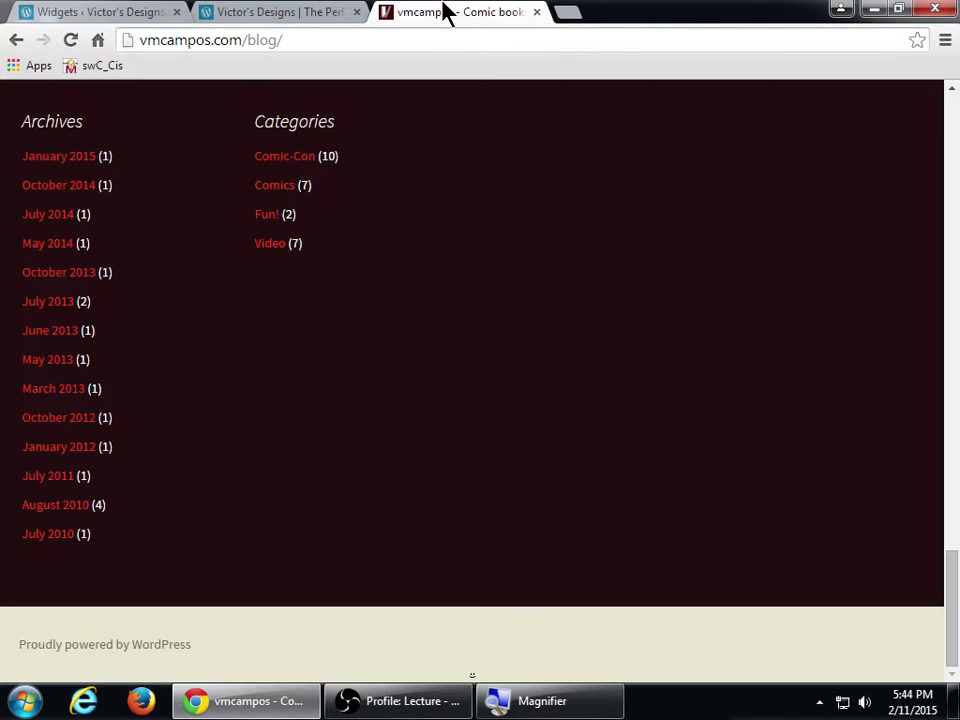
scroll(400, 440, up, 10)
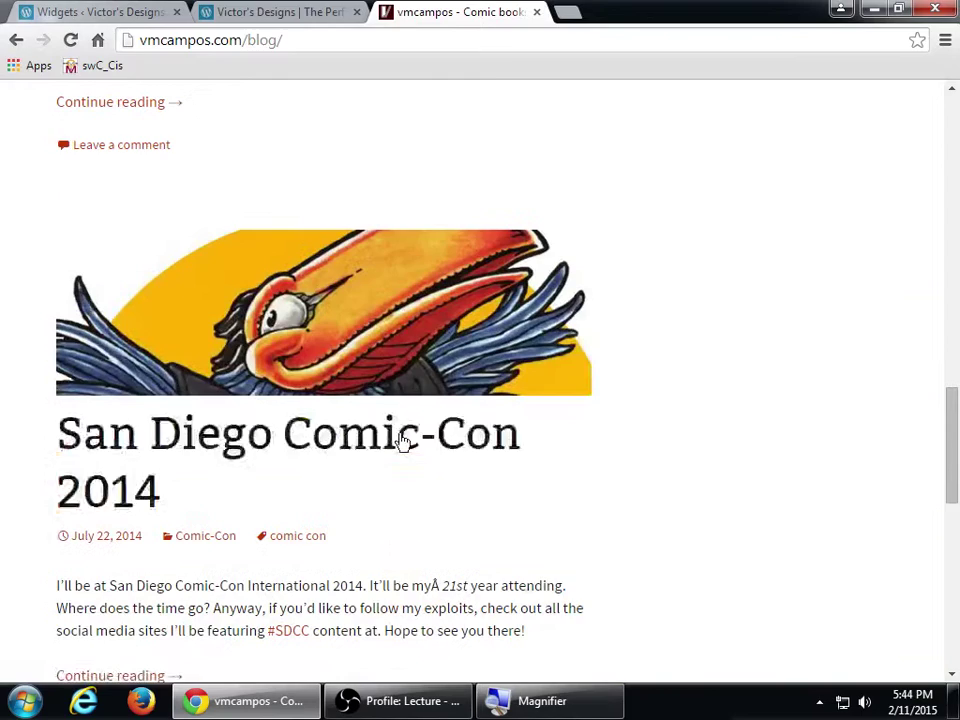
middle_click(386, 11)
scroll(430, 150, up, 4)
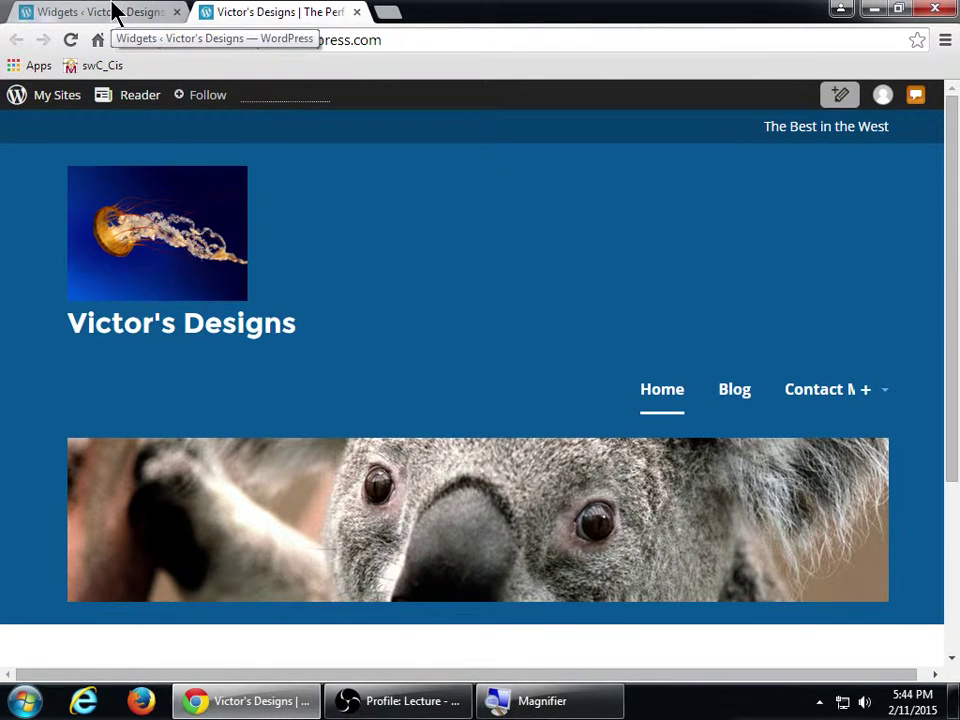
click(117, 14)
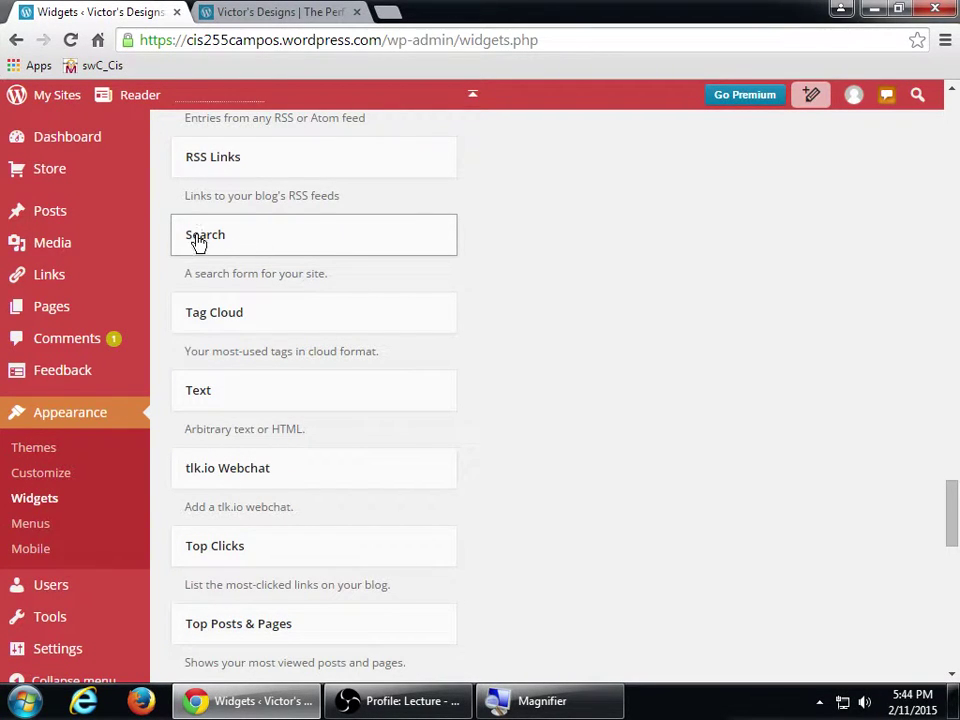
- Place a Search widget in the Sidebar with the title 'Search my Stuff' and save it
drag(199, 242, 645, 233)
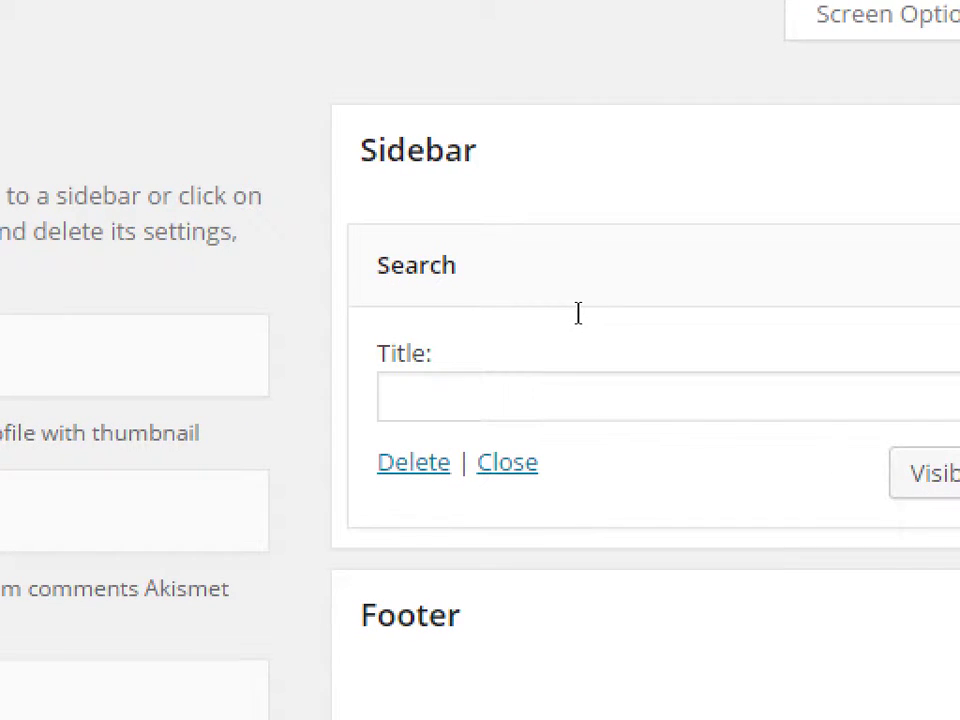
click(611, 312)
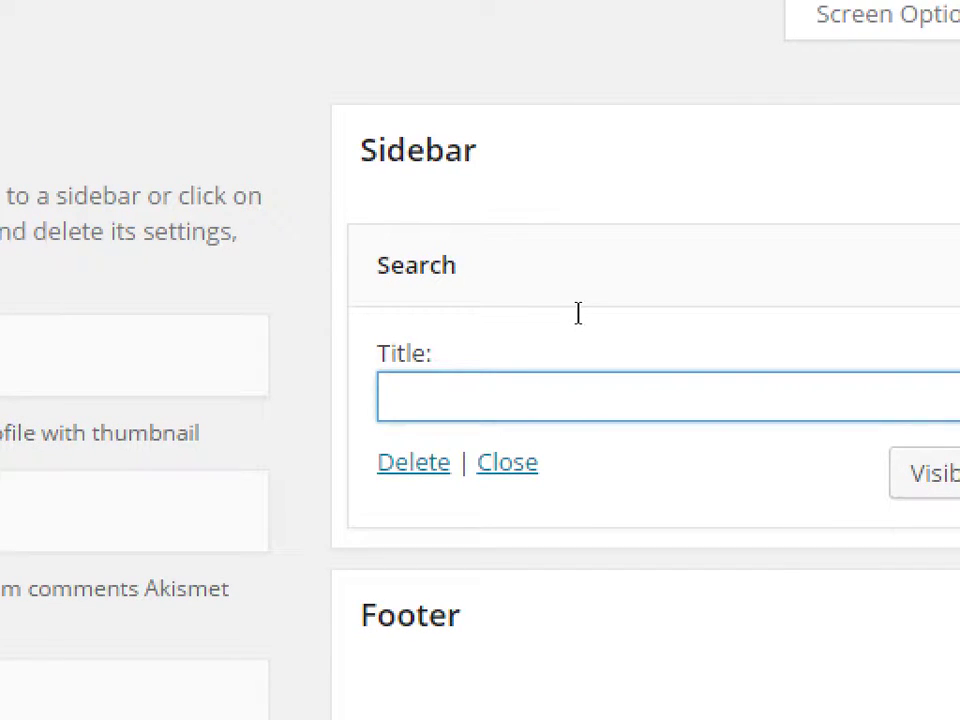
text(Sear)
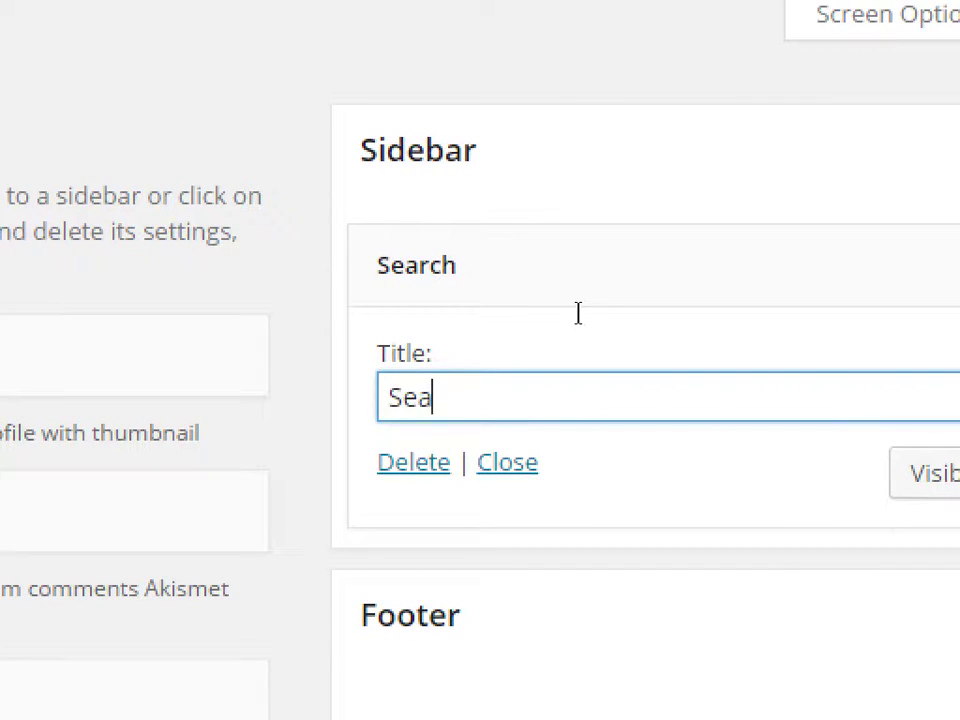
text(ch my Stuff)
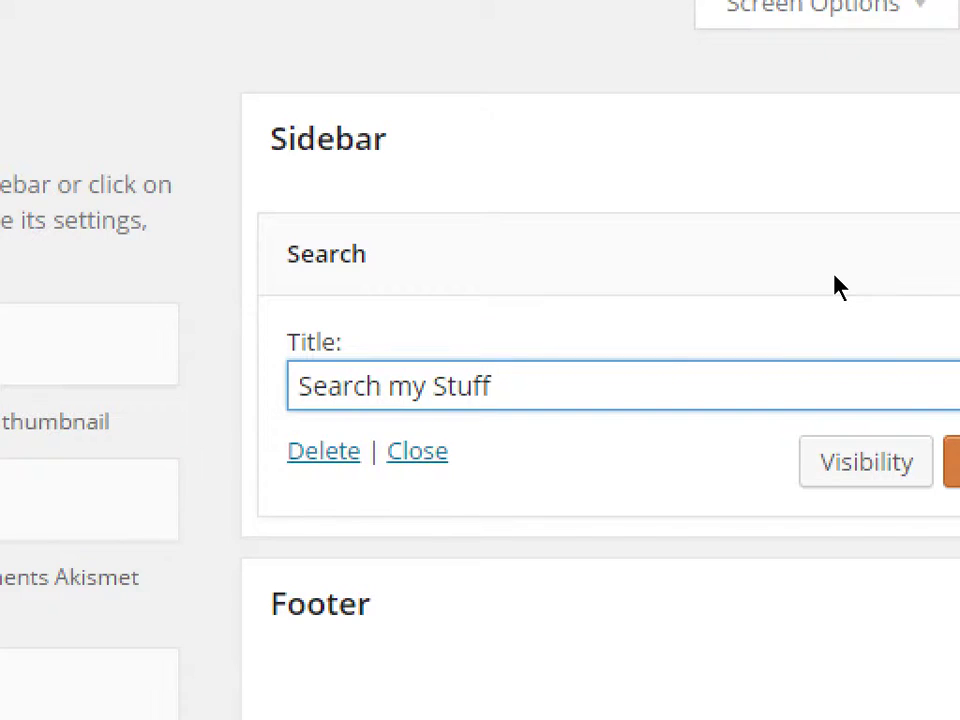
key(super+minus)
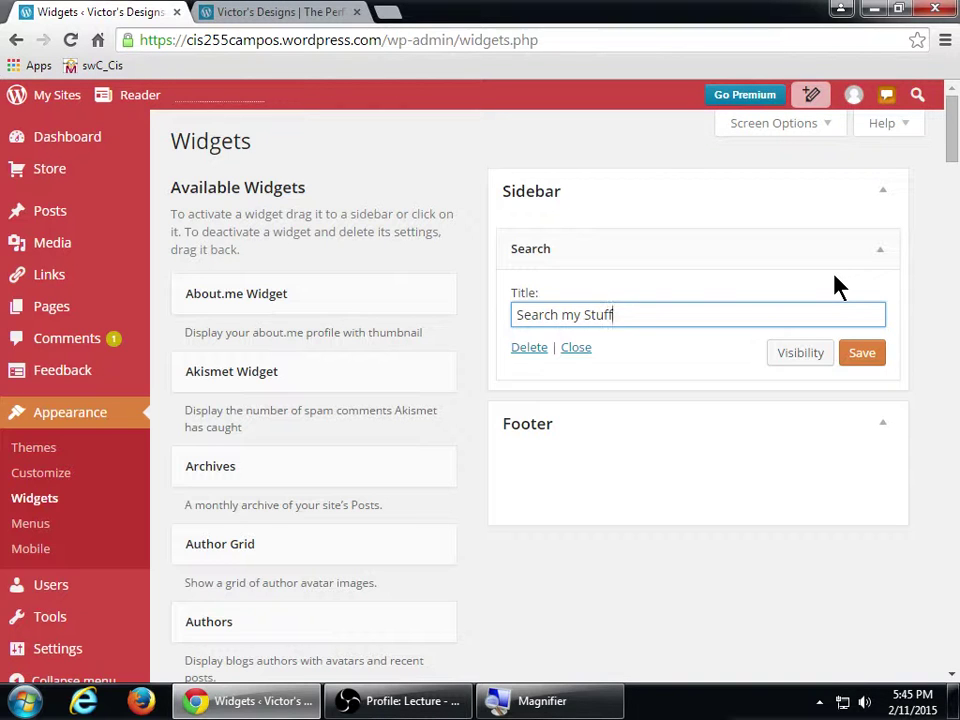
key(super+plus)
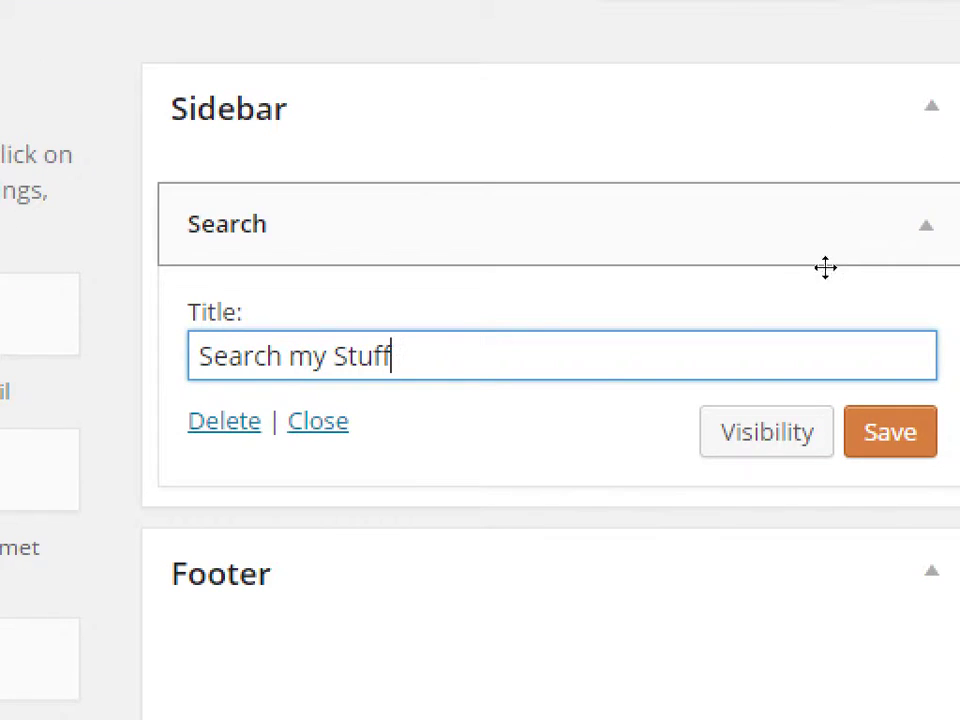
click(928, 240)
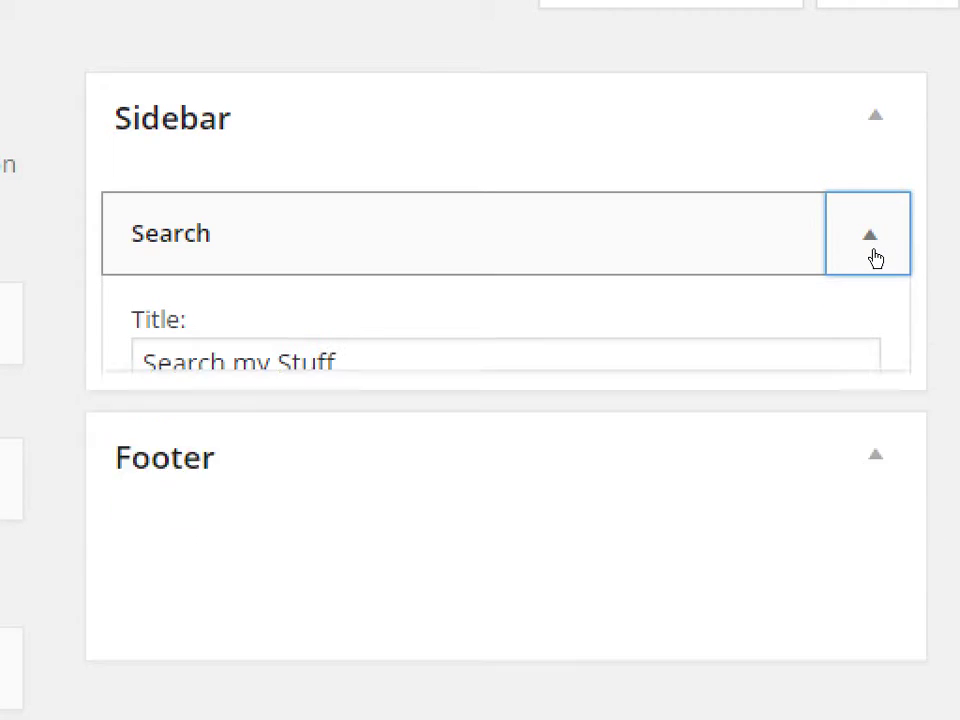
click(928, 240)
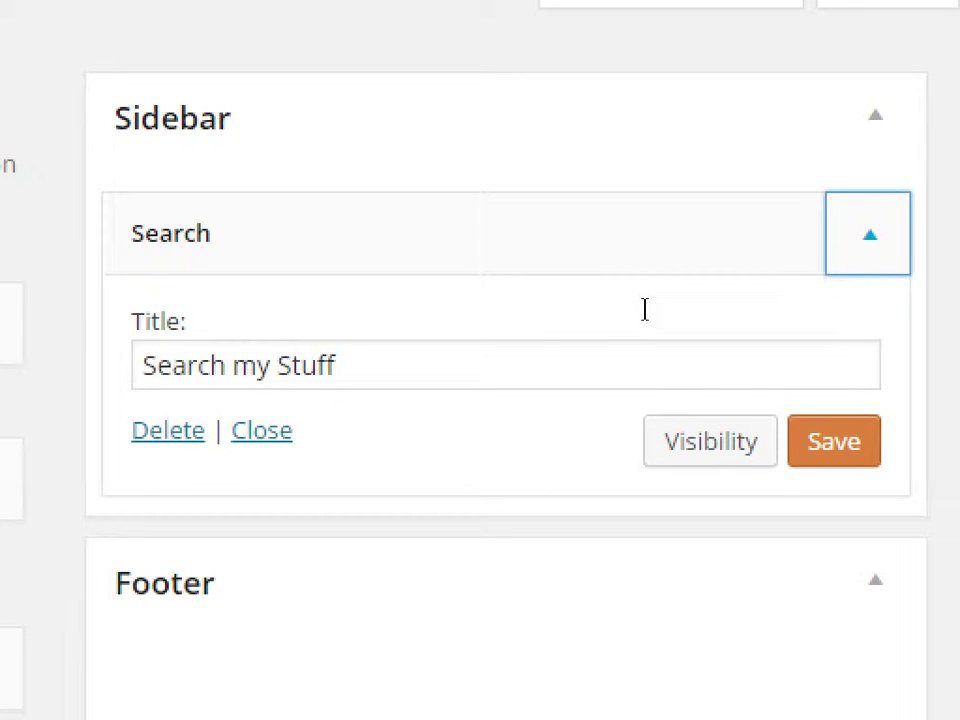
click(834, 441)
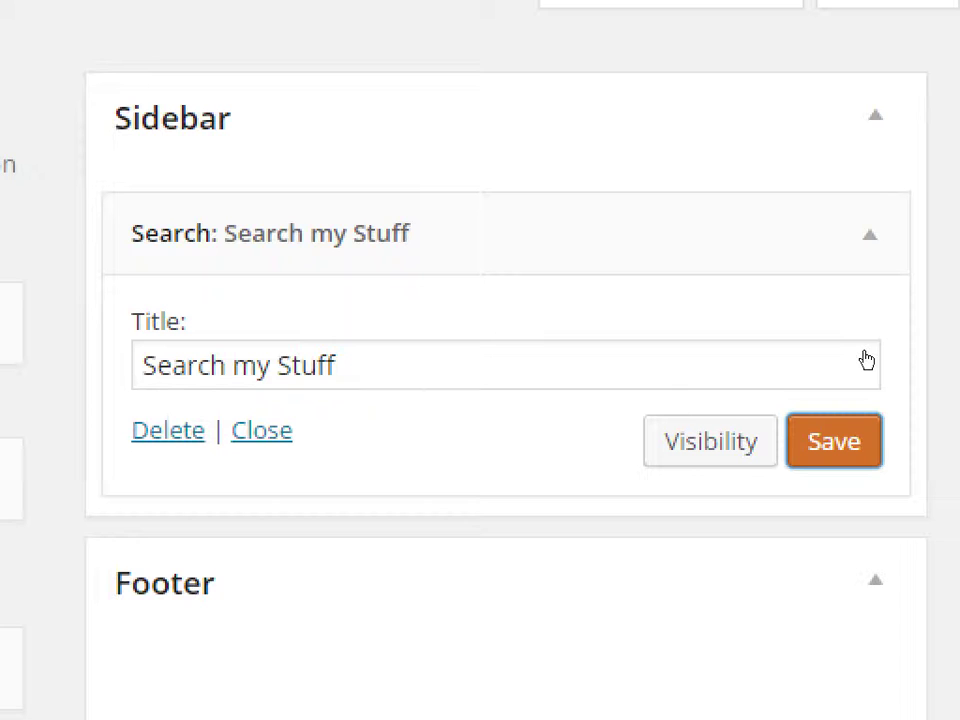
- Reload the live Victor's Designs site so the new search box appears
click(834, 441)
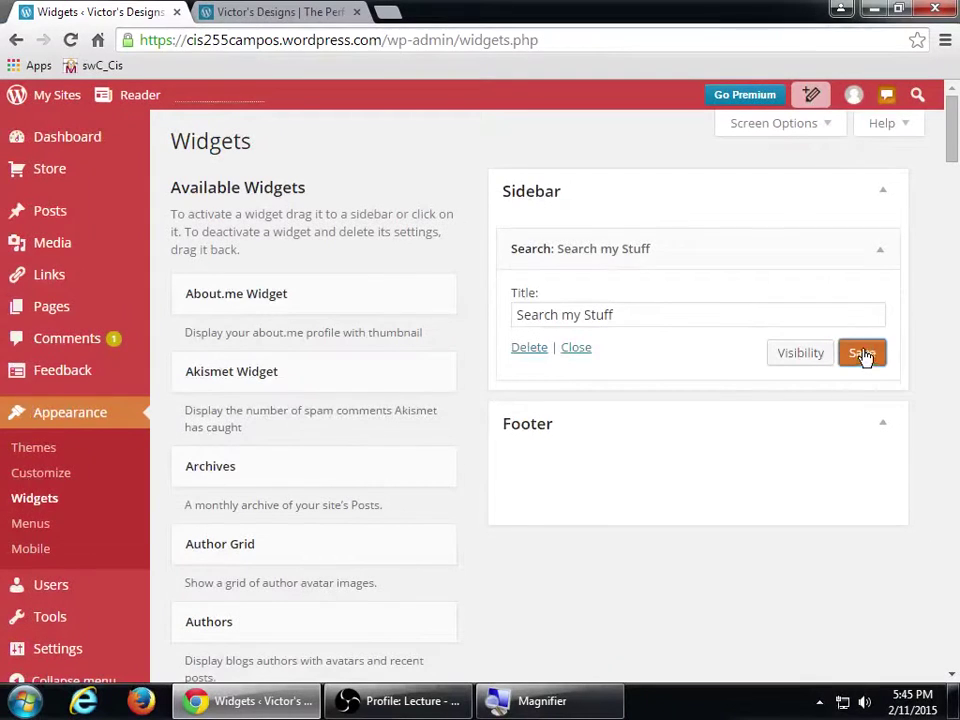
click(272, 11)
key(F5)
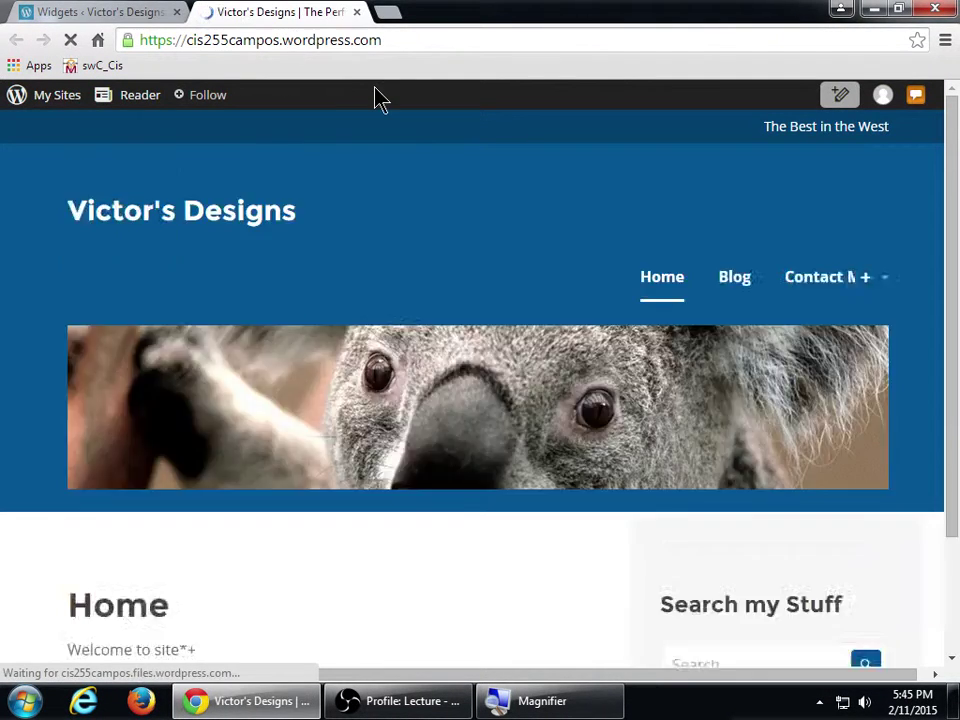
scroll(531, 238, down, 3)
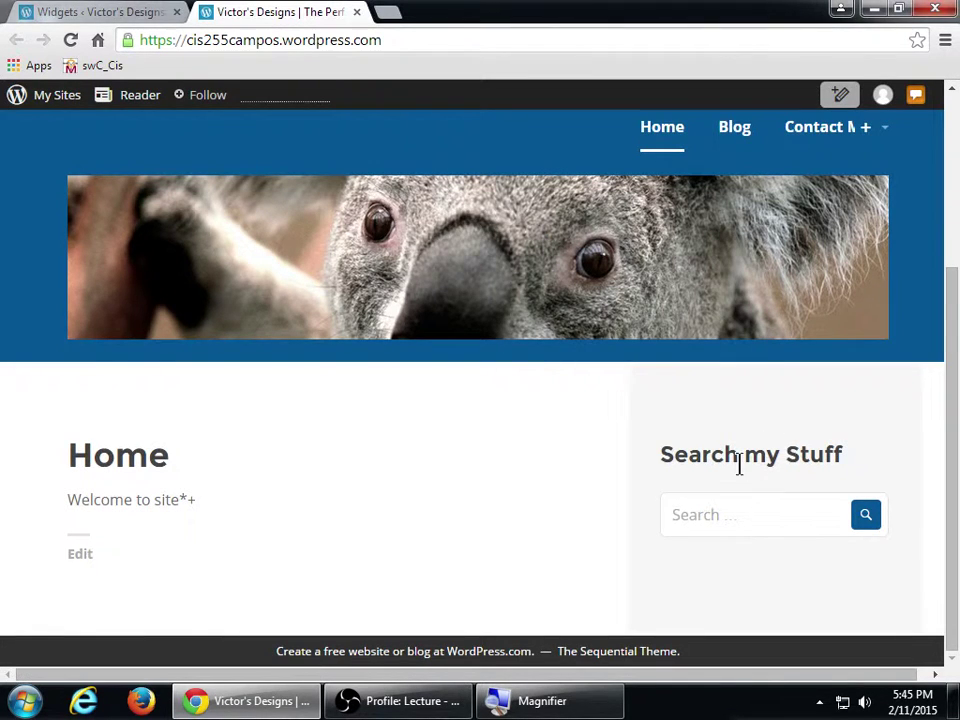
- Search the site for 'welcome' and open the Home page result
click(736, 511)
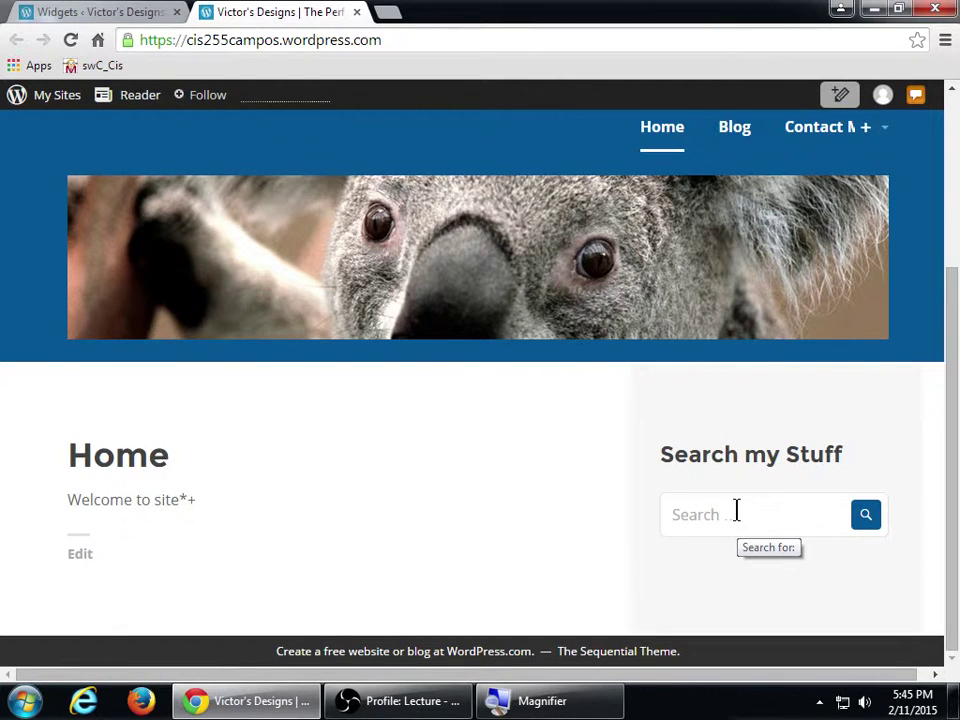
click(738, 512)
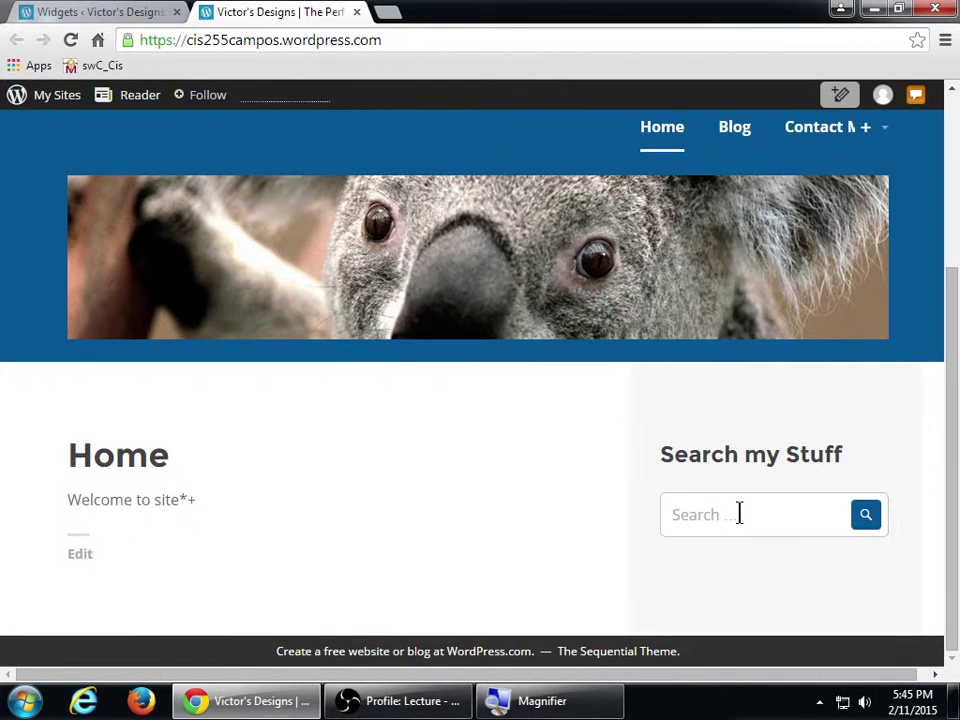
text(welcome)
key(Return)
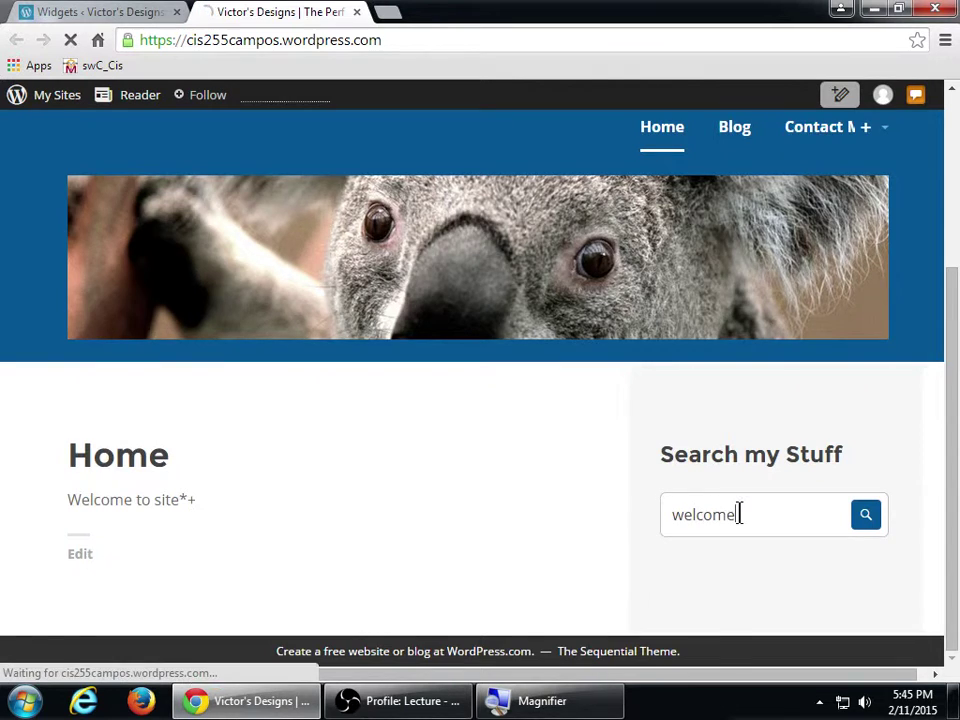
scroll(742, 515, down, 4)
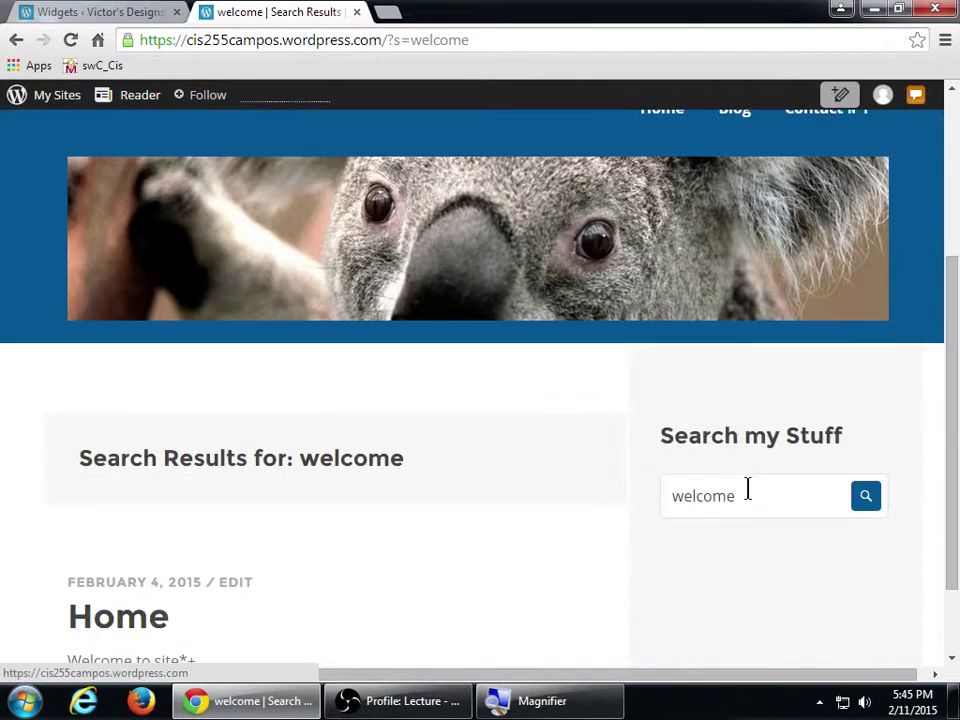
scroll(734, 517, up, 4)
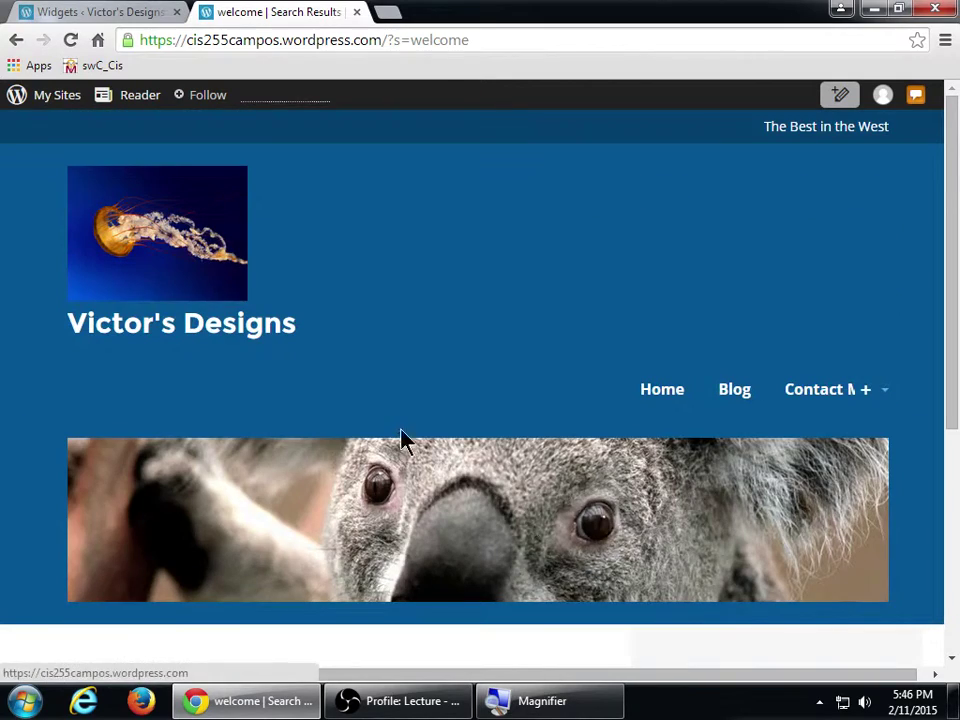
click(660, 389)
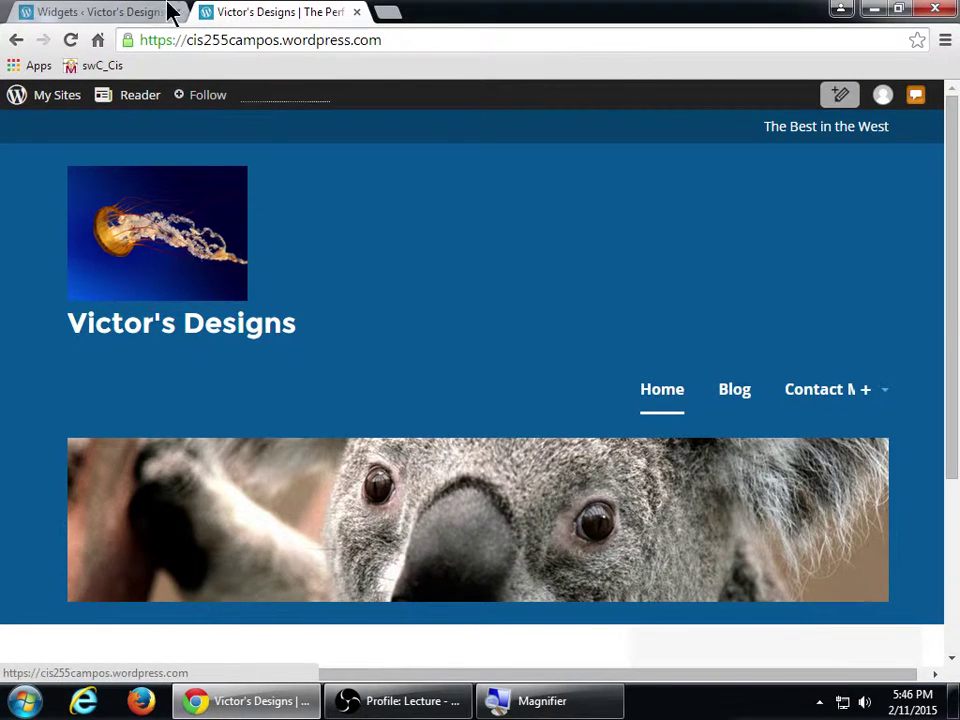
- Drag a Blog Stats widget into the Sidebar
click(147, 12)
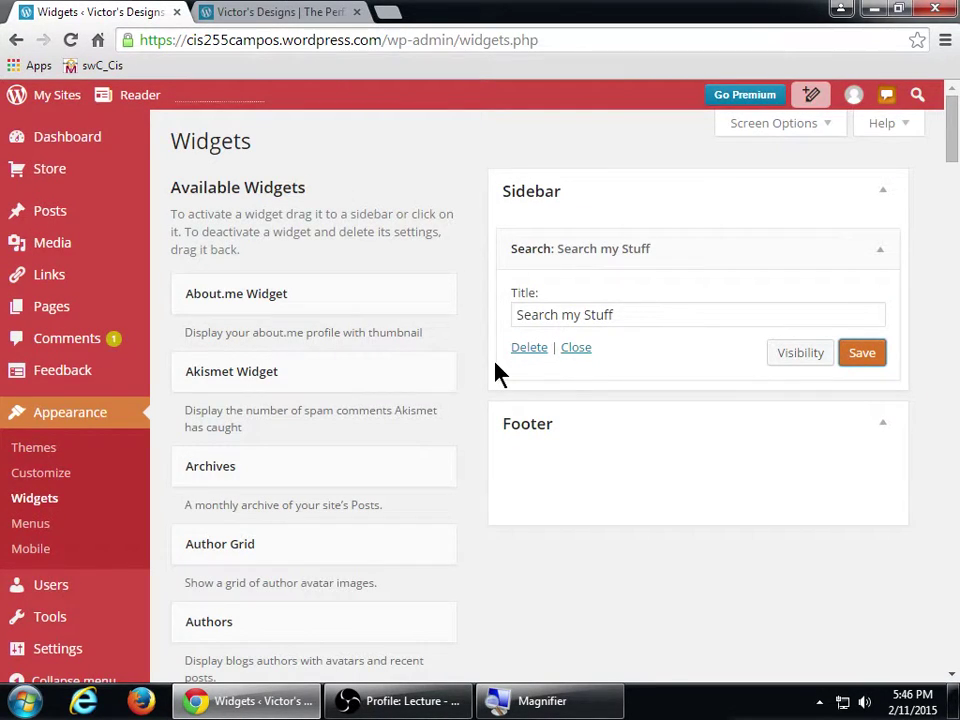
scroll(497, 373, down, 1)
scroll(497, 373, down, 2)
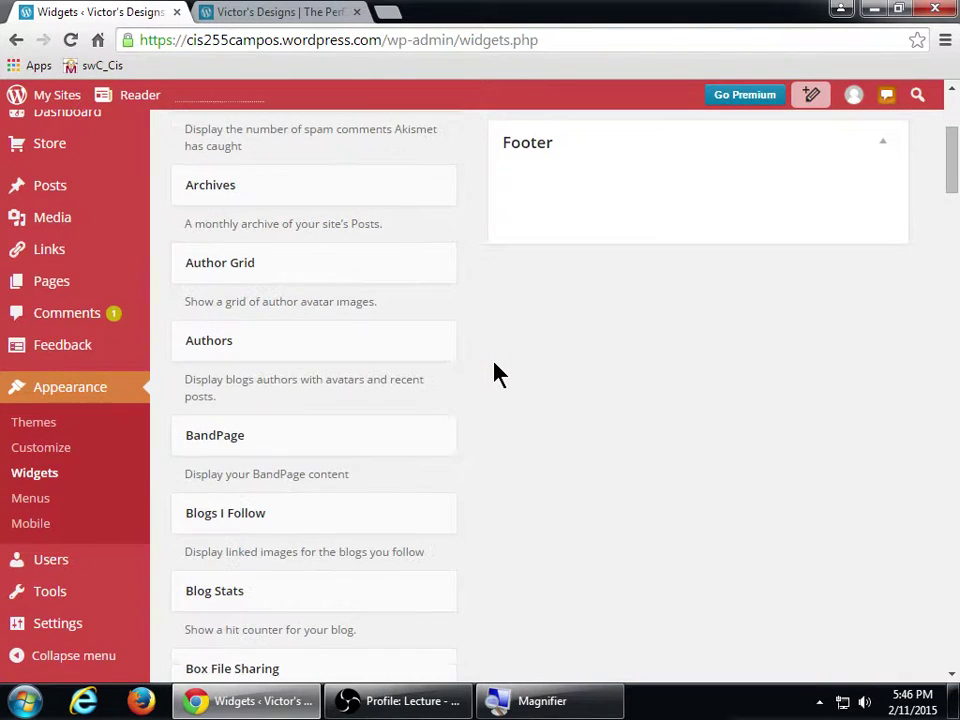
scroll(497, 373, down, 2)
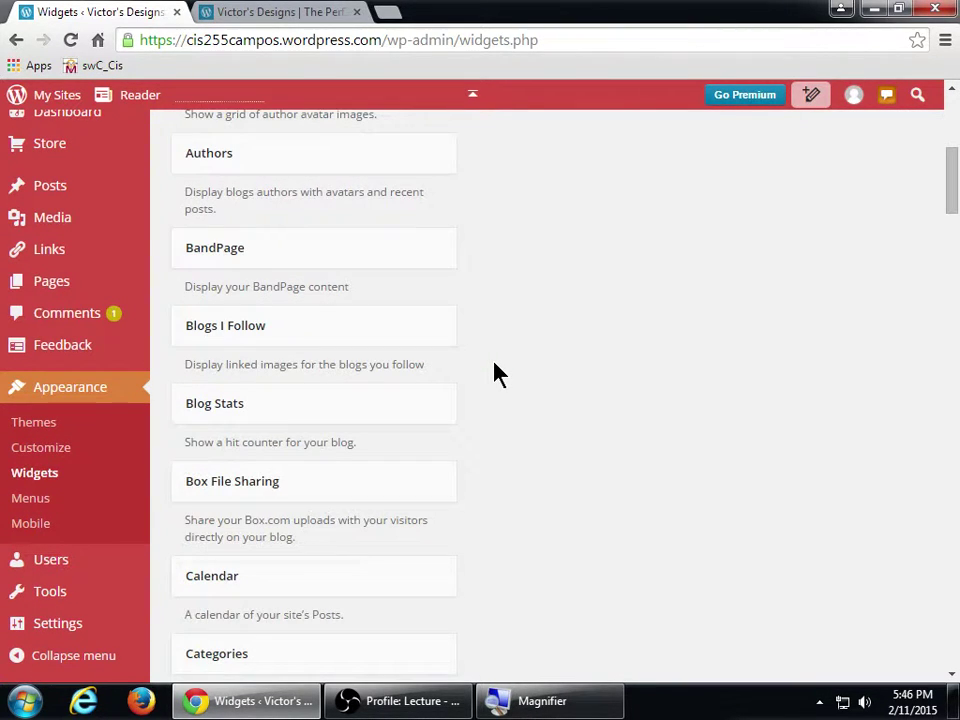
scroll(497, 373, up, 3)
scroll(497, 373, down, 1)
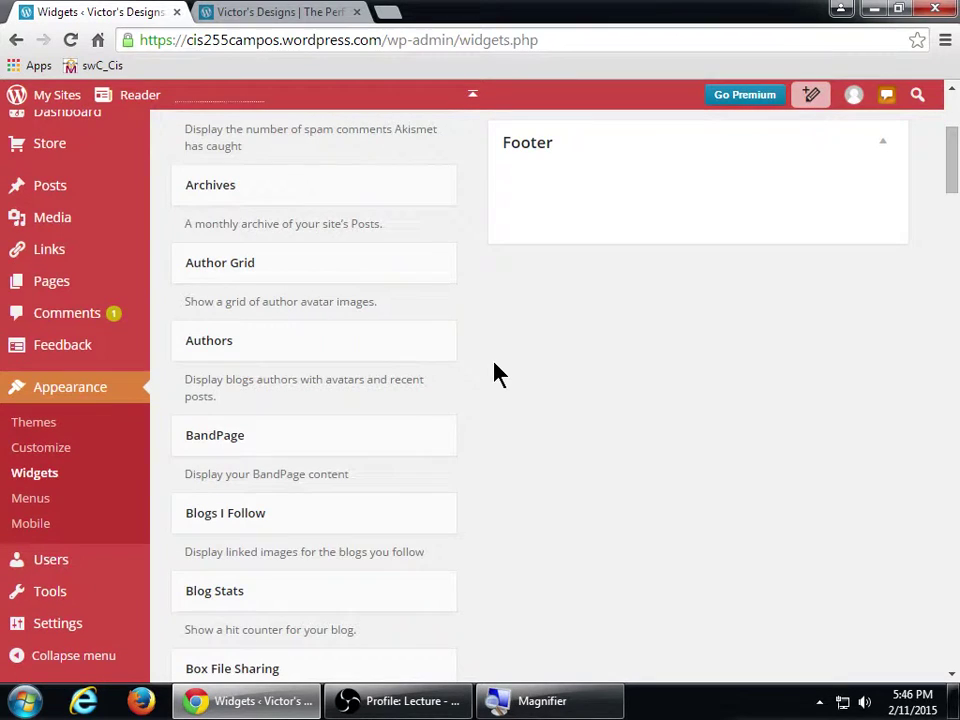
scroll(335, 494, down, 1)
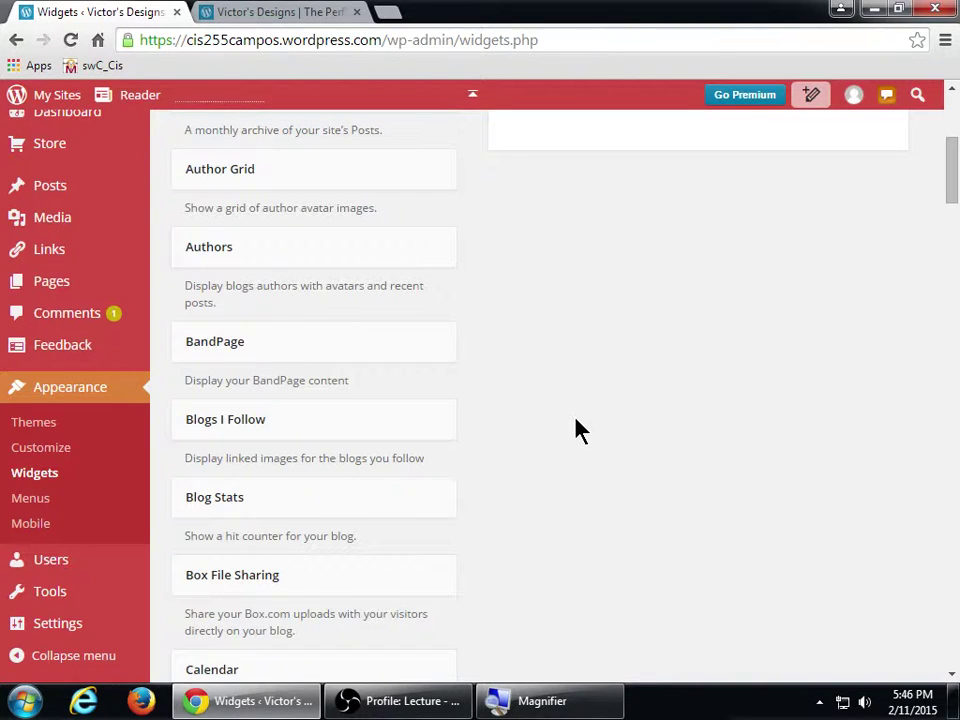
drag(313, 510, 654, 407)
scroll(645, 480, down, 1)
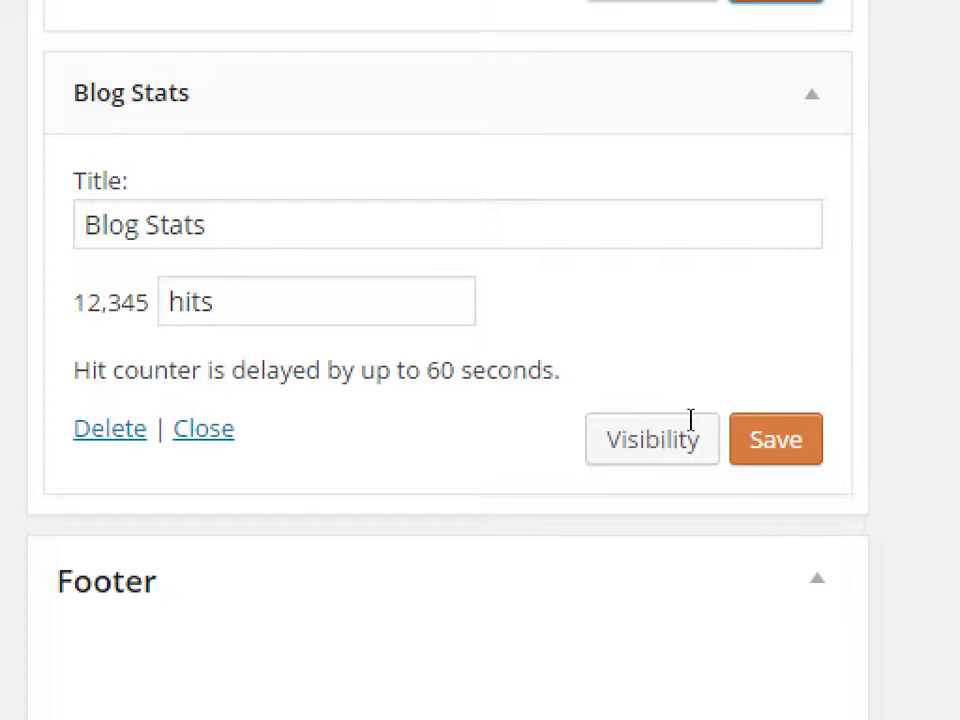
- Change the Blog Stats wording from 'hits' to 'views' and title it 'My Blog Stats', saving both
key(Tab)
key(ctrl+a)
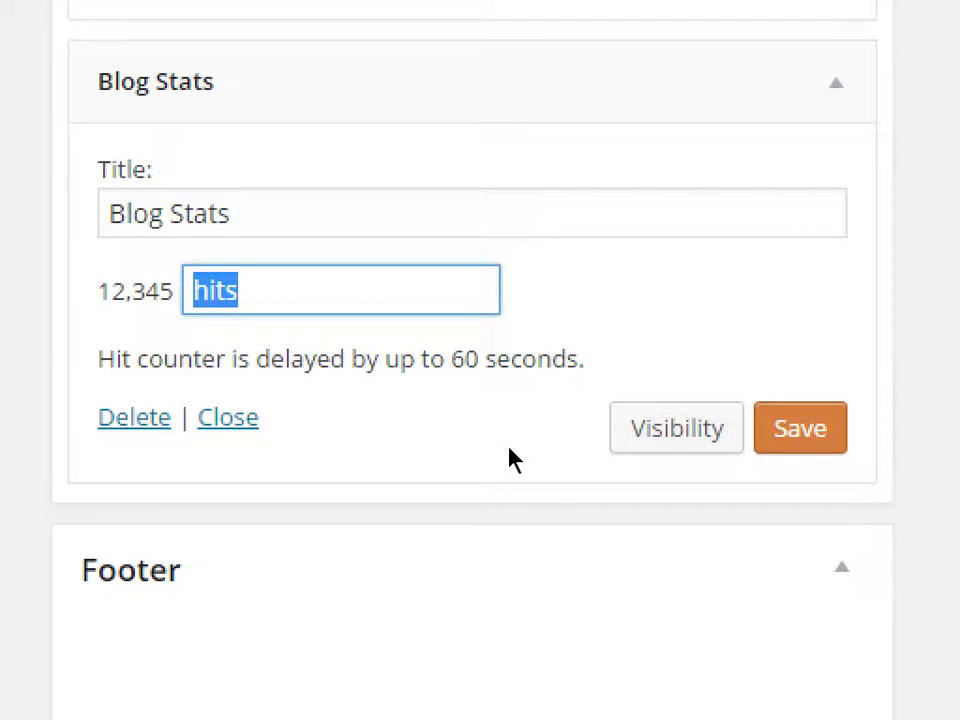
text(views)
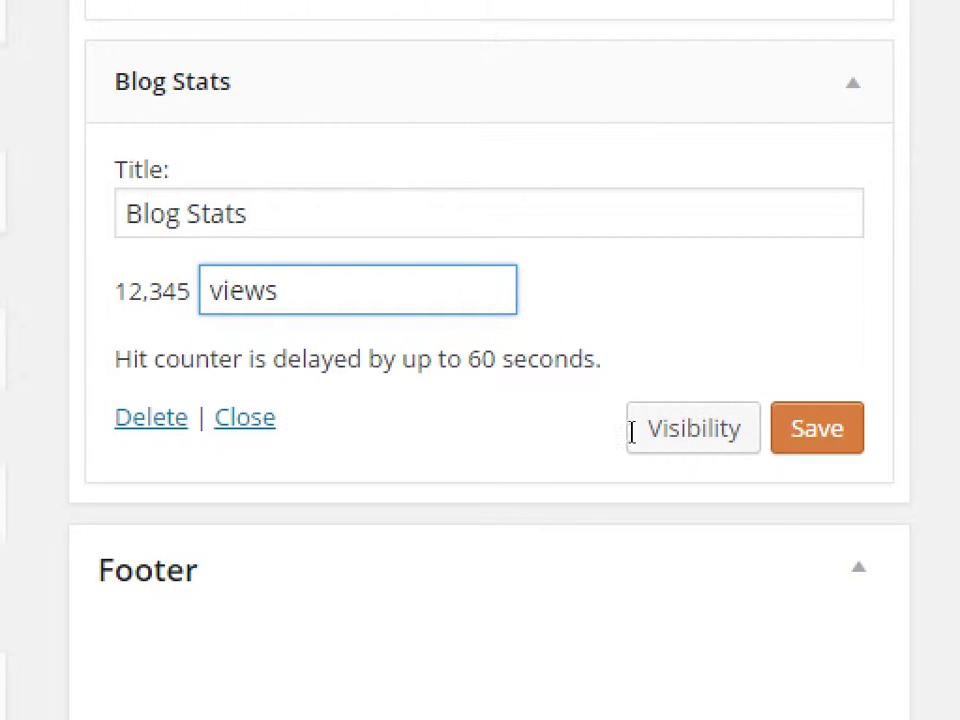
click(850, 447)
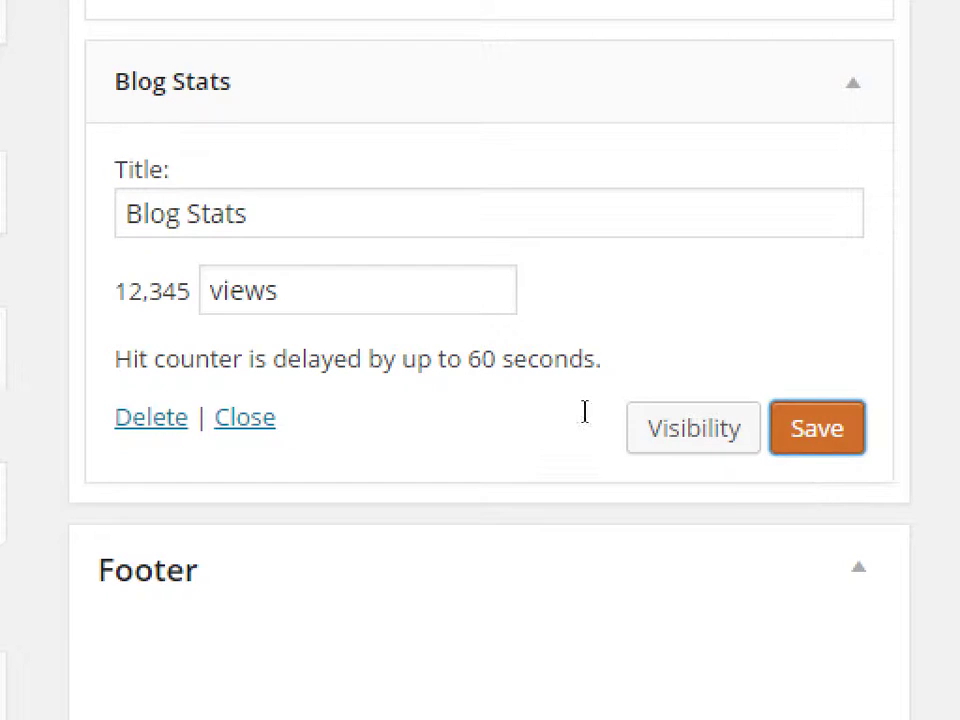
key(shift+Tab)
key(shift+Tab)
key(shift+Tab)
key(shift+Tab)
key(shift+Tab)
text(My Blog St)
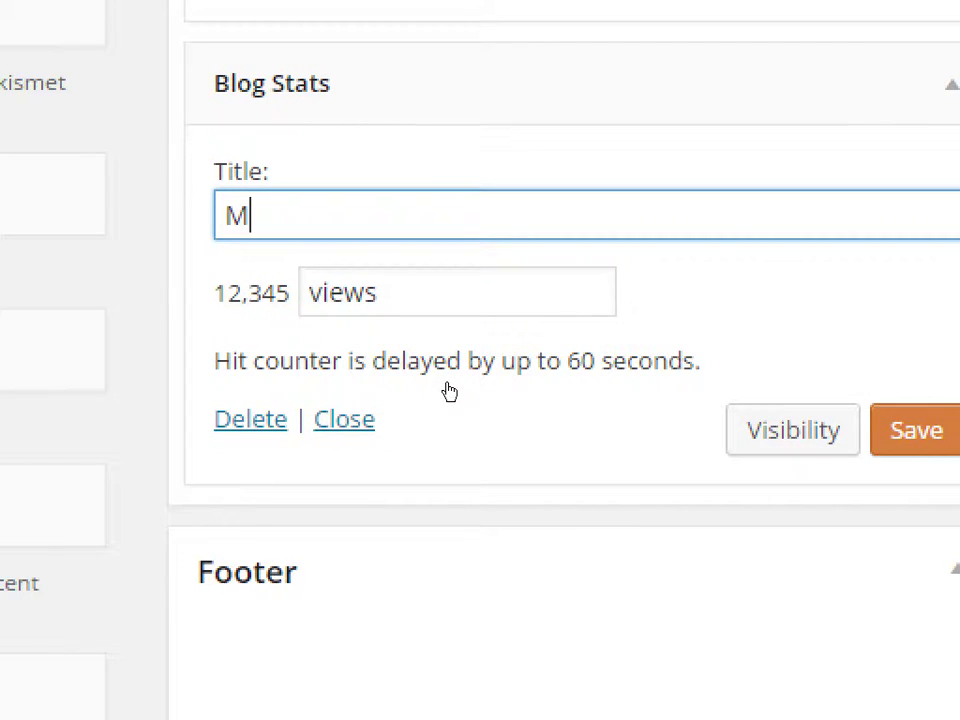
text(ats)
click(885, 435)
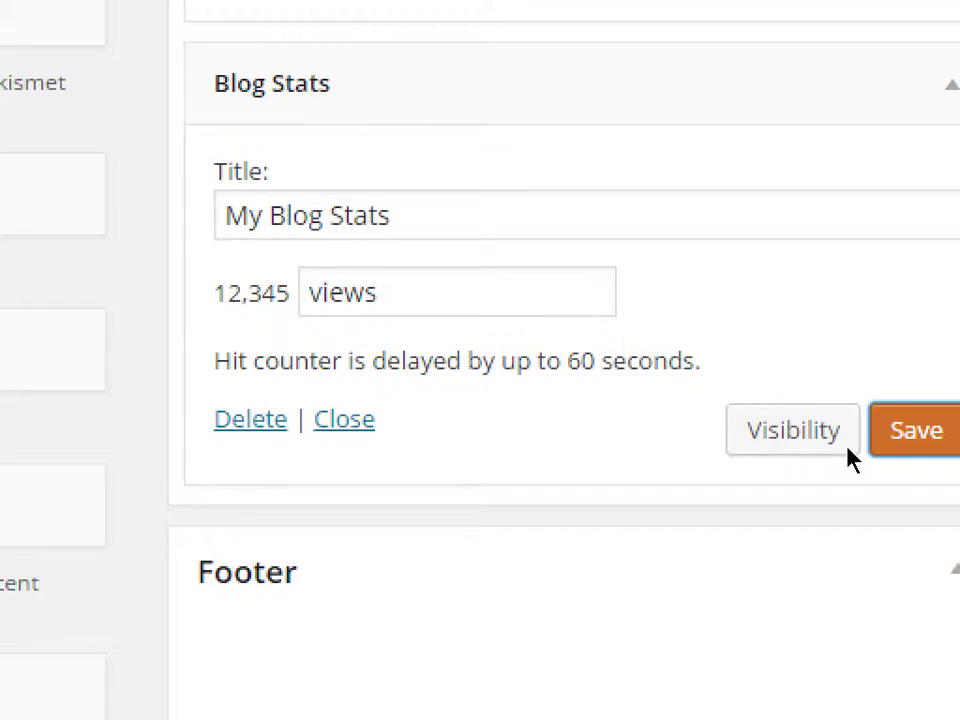
key(ctrl+Tab)
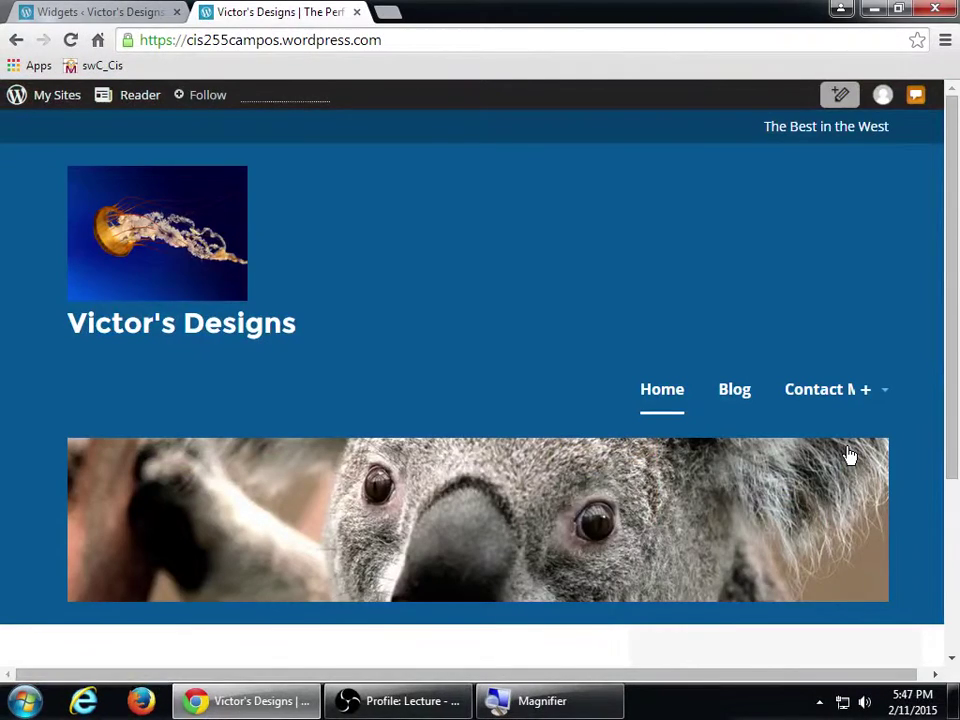
- Reload the live site and scroll to the sidebar's My Blog Stats widget showing 19 views
key(F5)
scroll(842, 458, down, 4)
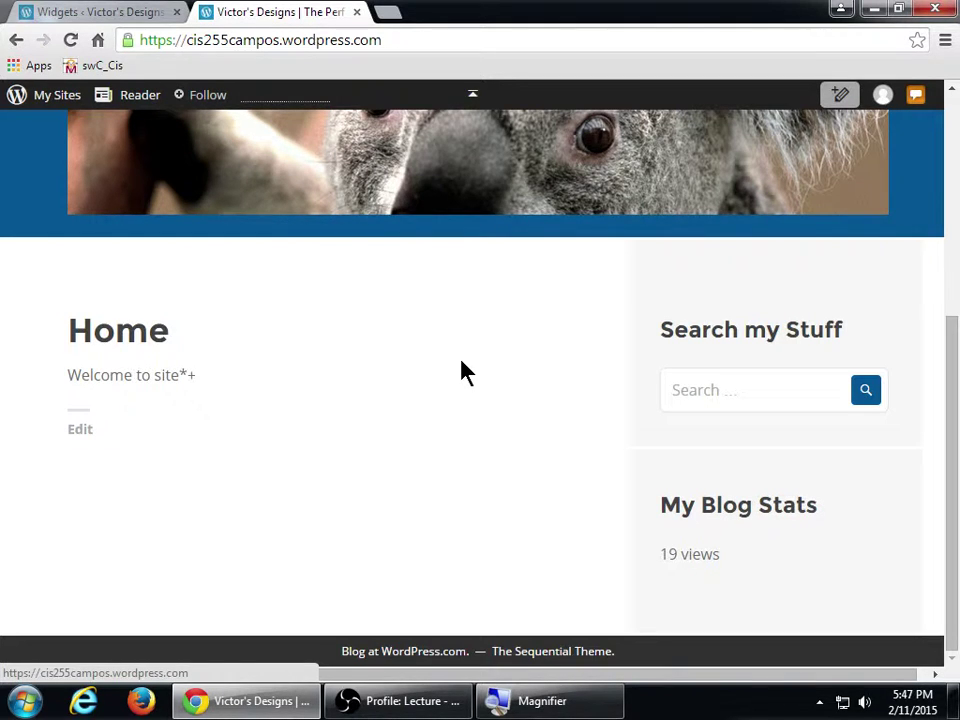
- Go back to the Widgets admin page and scroll the Available Widgets list down to Text
click(144, 11)
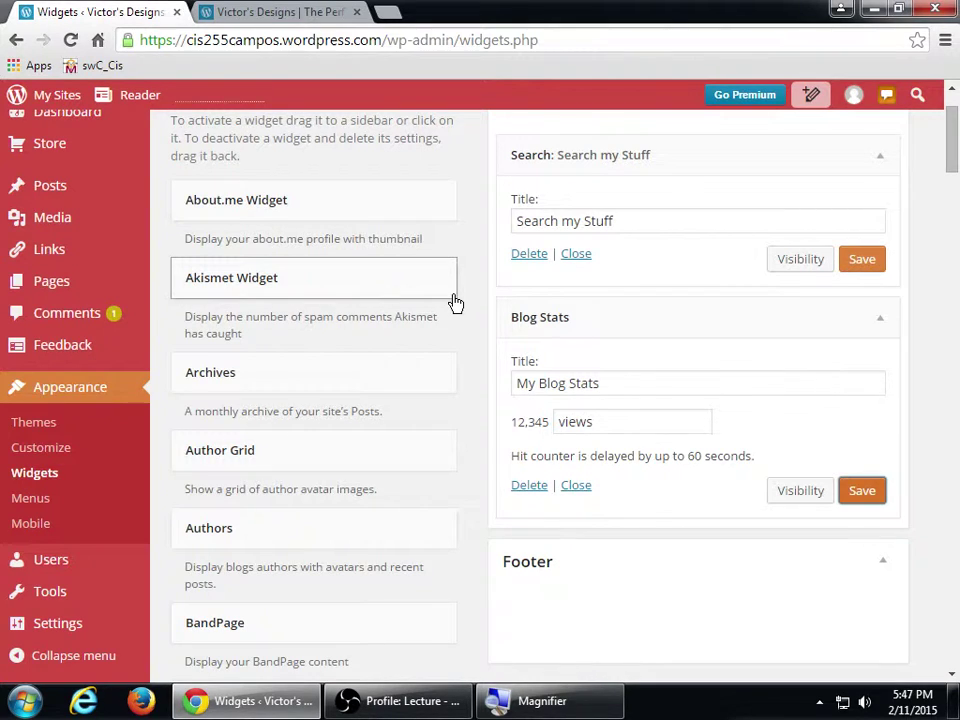
scroll(510, 332, down, 8)
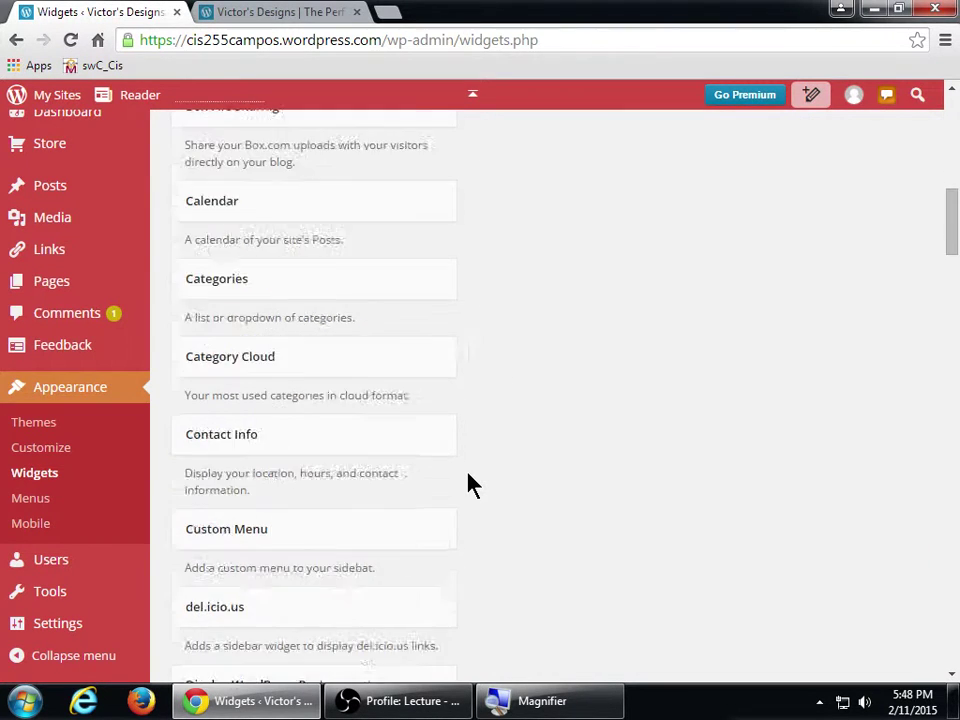
scroll(472, 484, down, 6)
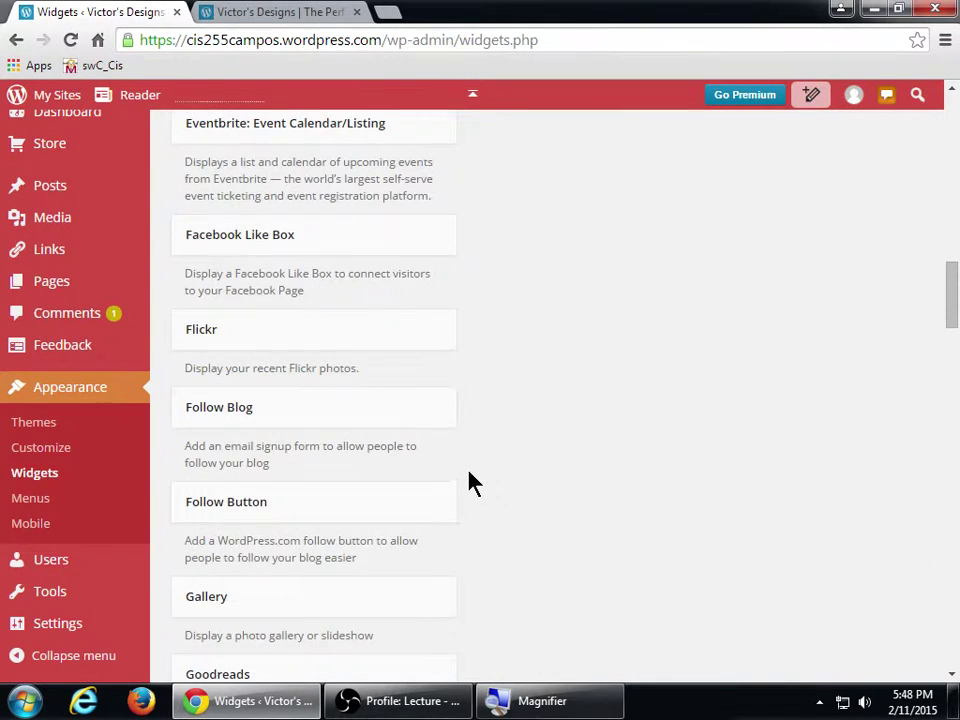
scroll(472, 484, down, 11)
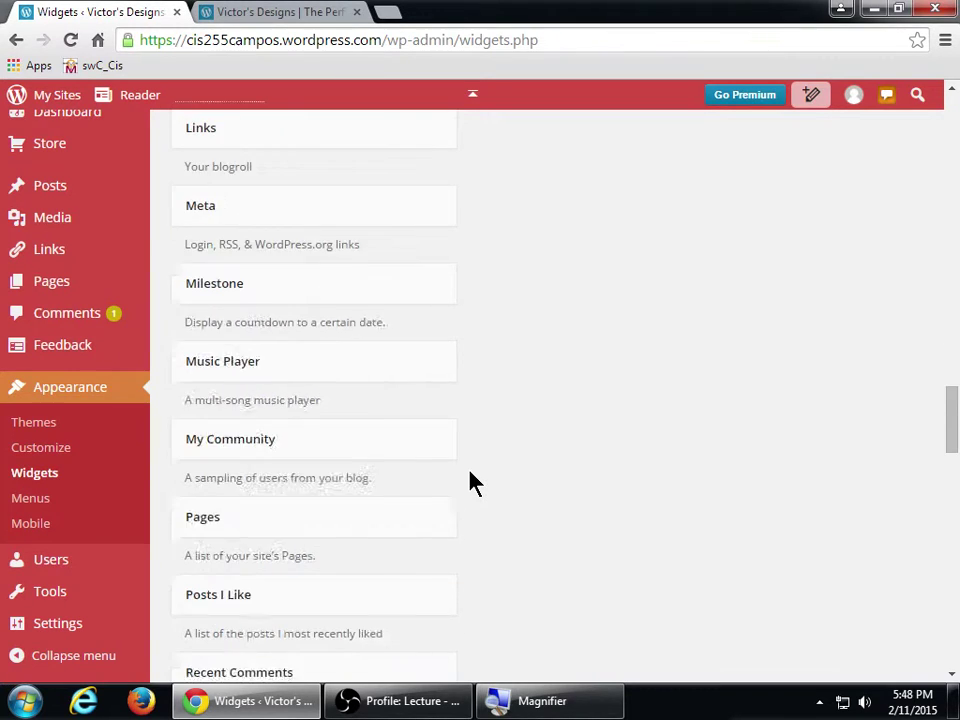
scroll(472, 484, down, 9)
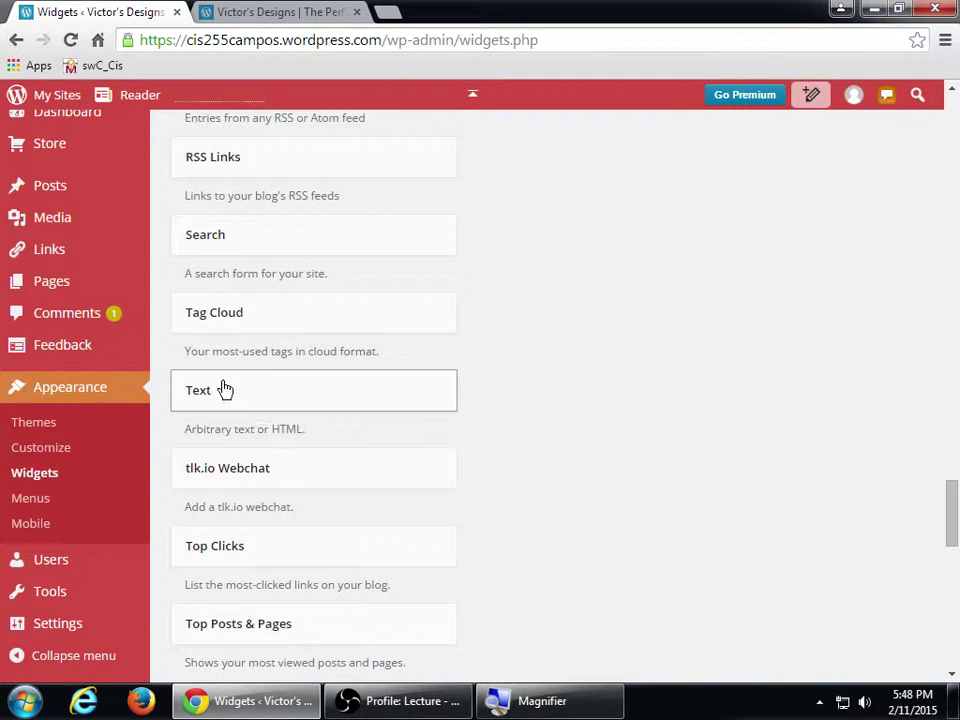
- Add a Text widget to the Footer titled 'This is my footer' with 'Here is some footer text.'
drag(255, 409, 652, 215)
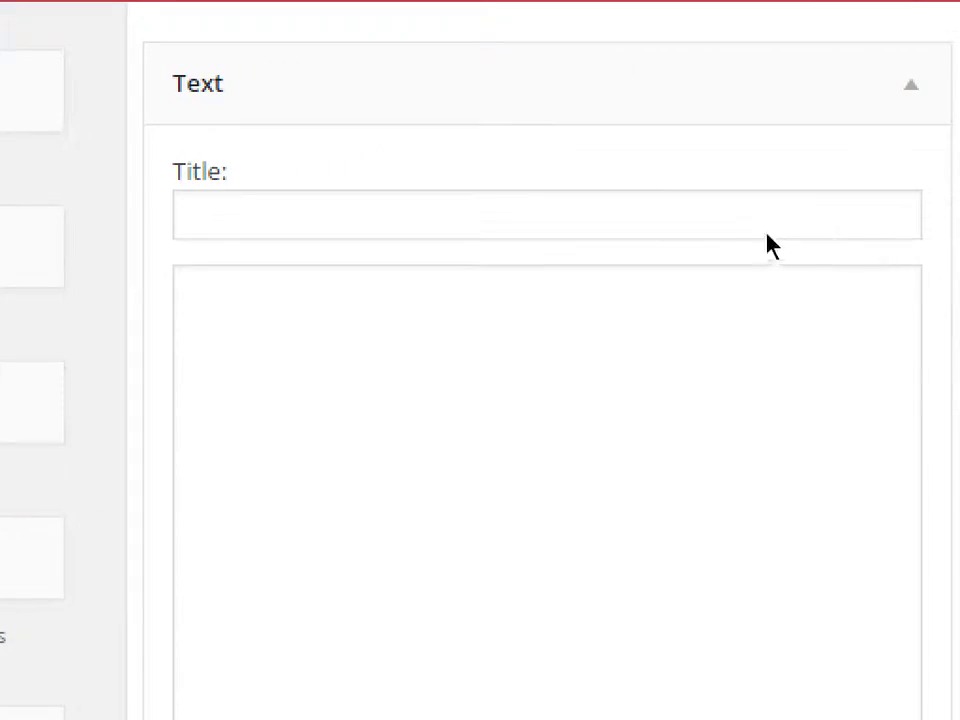
click(770, 222)
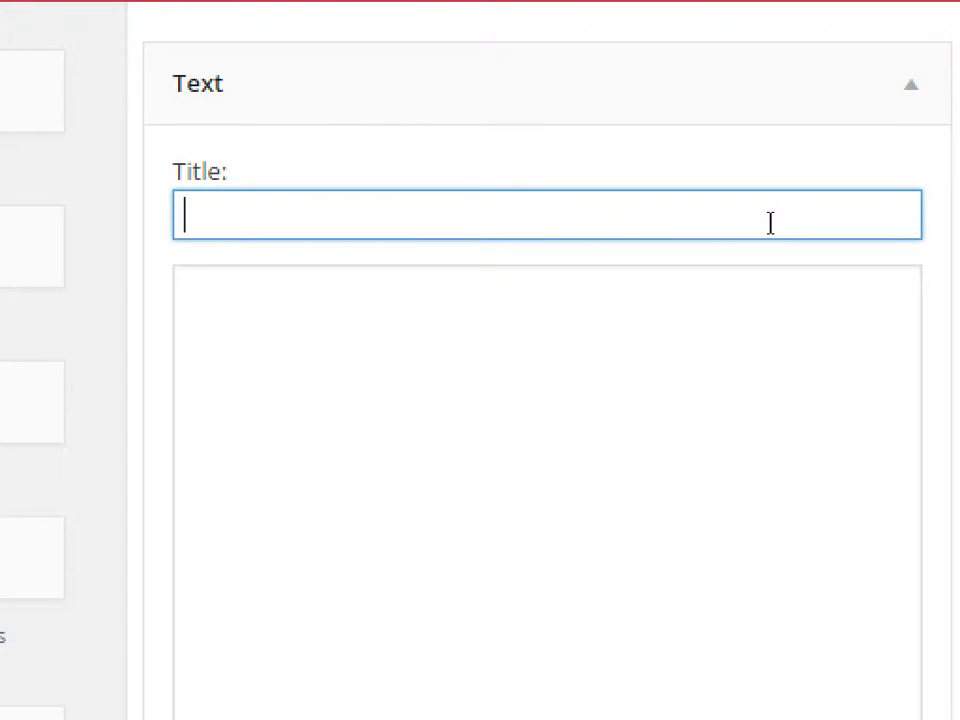
text(This is my footer)
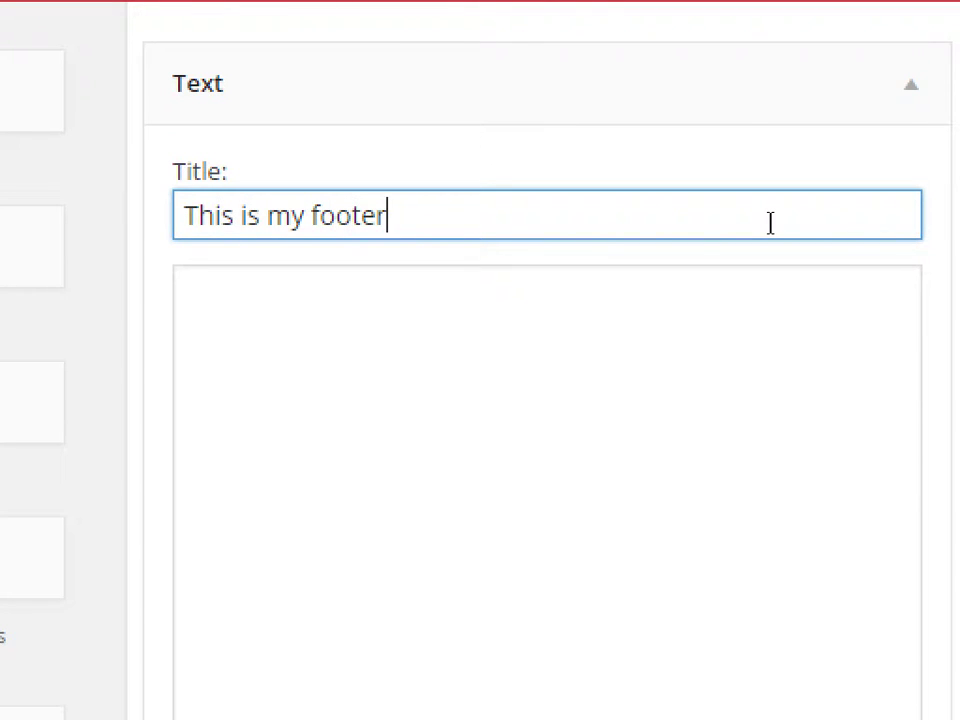
key(Tab)
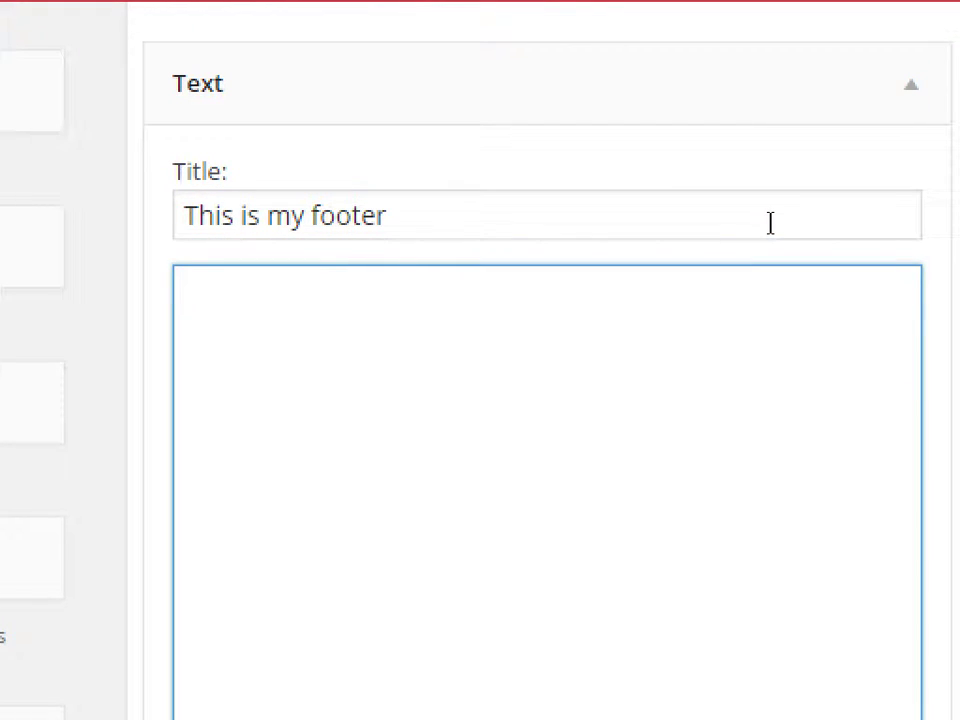
text(Here is some footer )
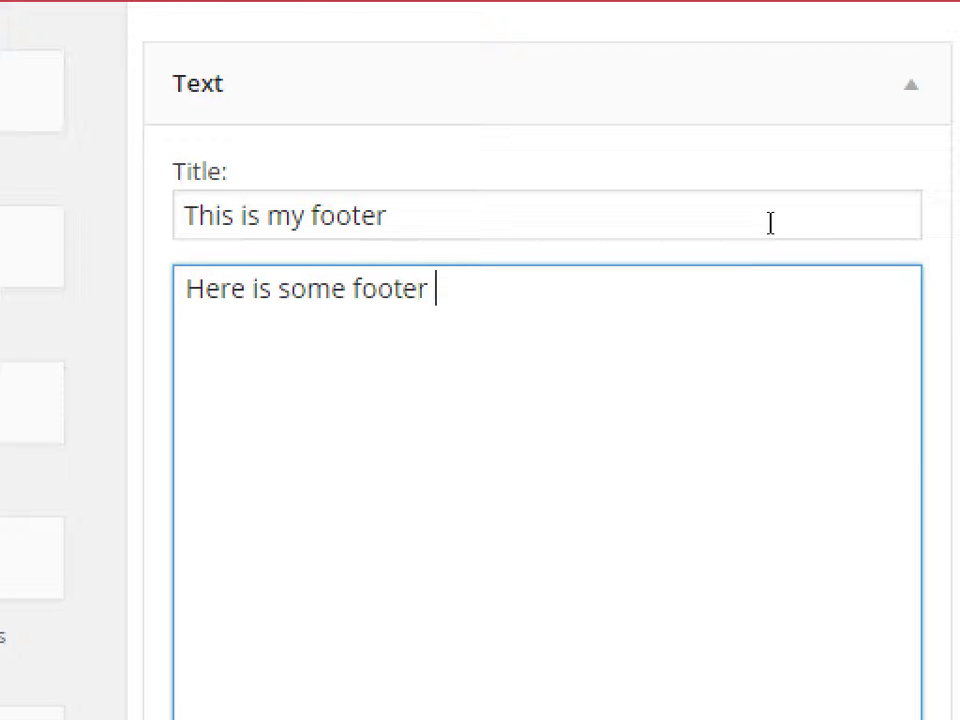
text(text.)
- Add a line of filler text and a ':)' smiley below it, then save the widget
key(Return)
text(askldjf sjdklfj sdkljdkl dfkldfjklf)
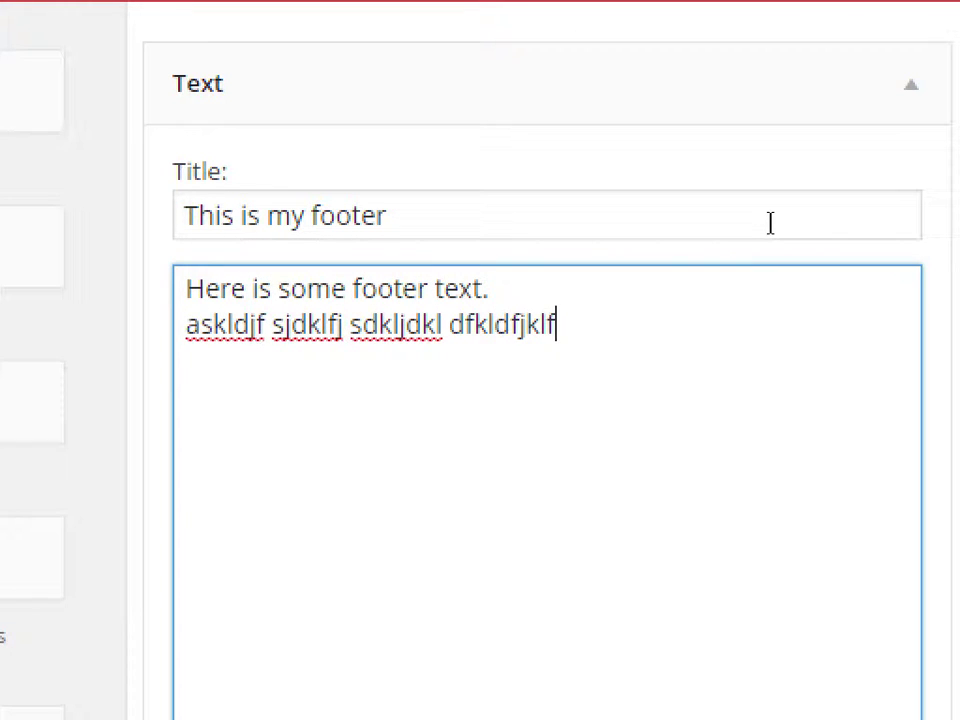
key(Return)
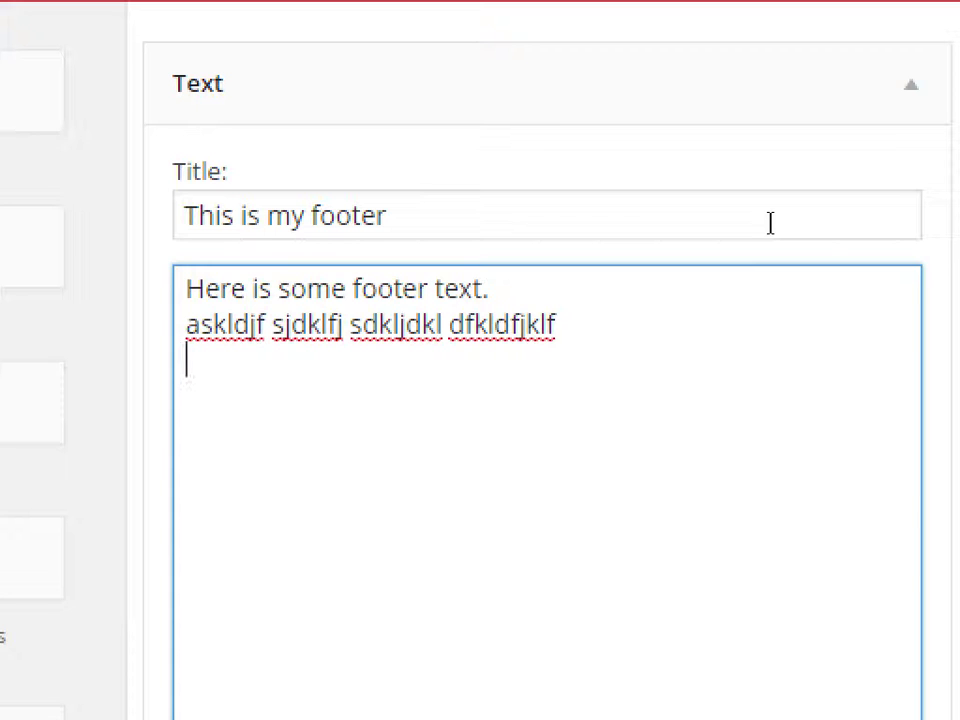
text(:))
scroll(770, 222, down, 5)
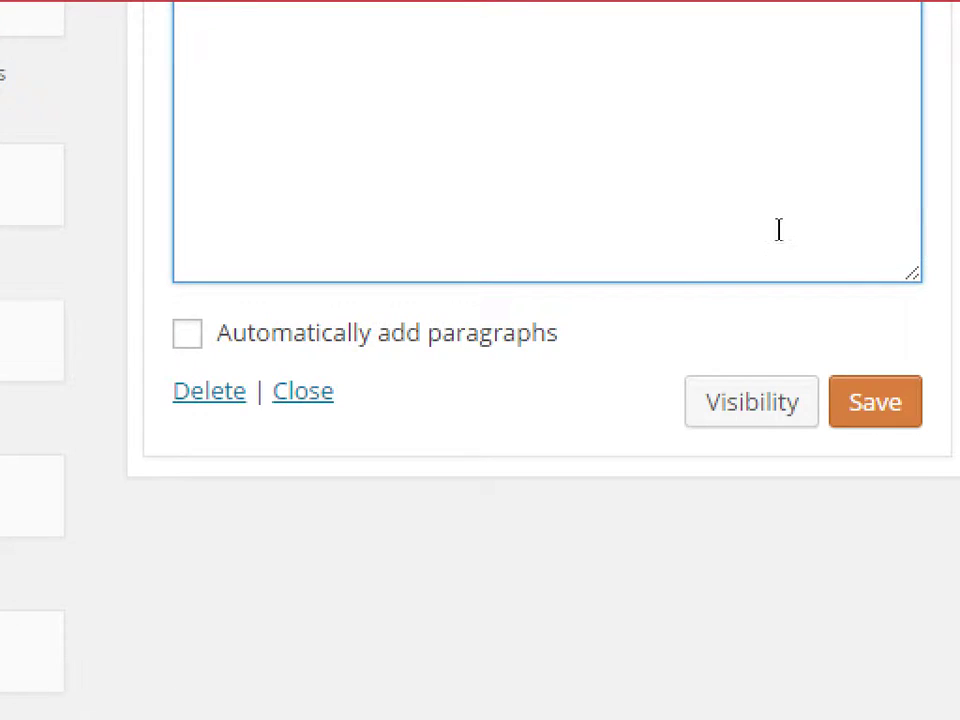
click(875, 402)
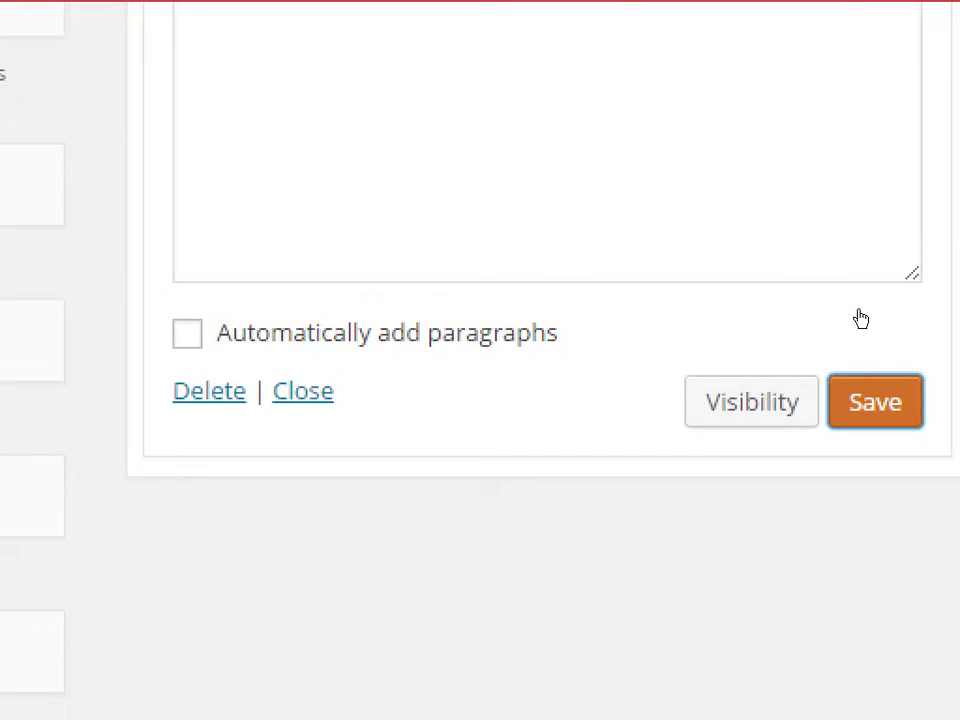
scroll(846, 310, up, 3)
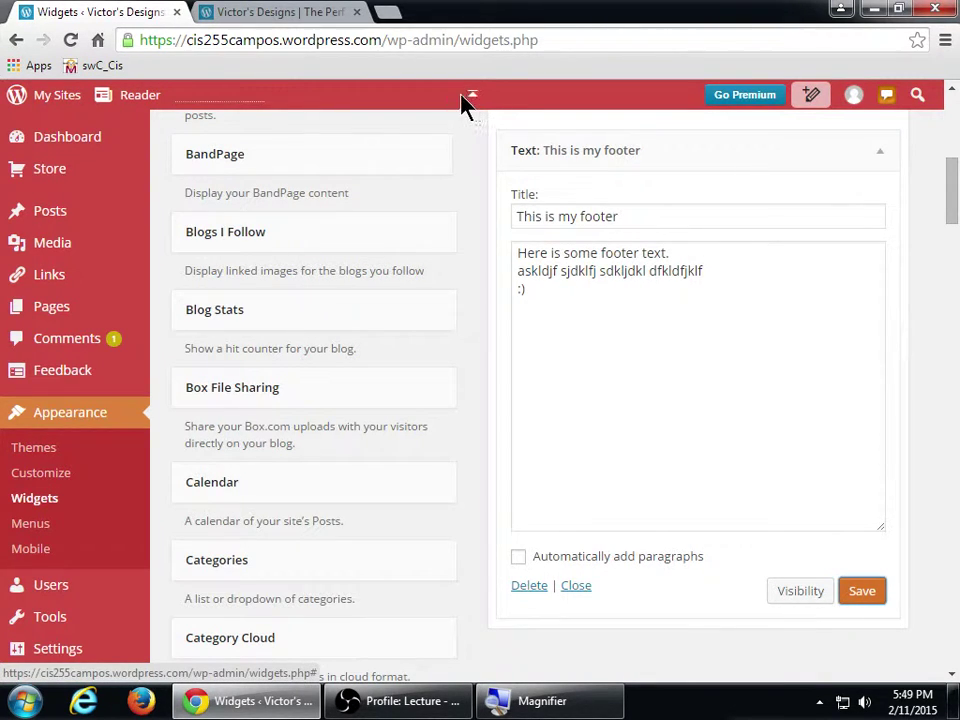
- Reload the live Home page and scroll down to the new 'This is my footer' footer
click(272, 11)
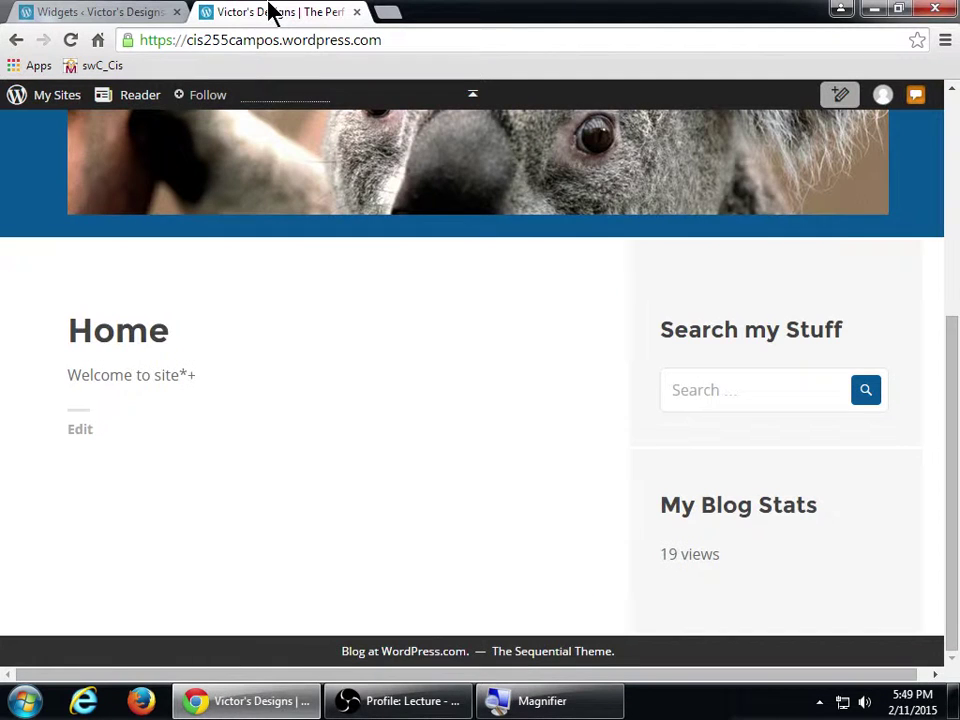
click(74, 44)
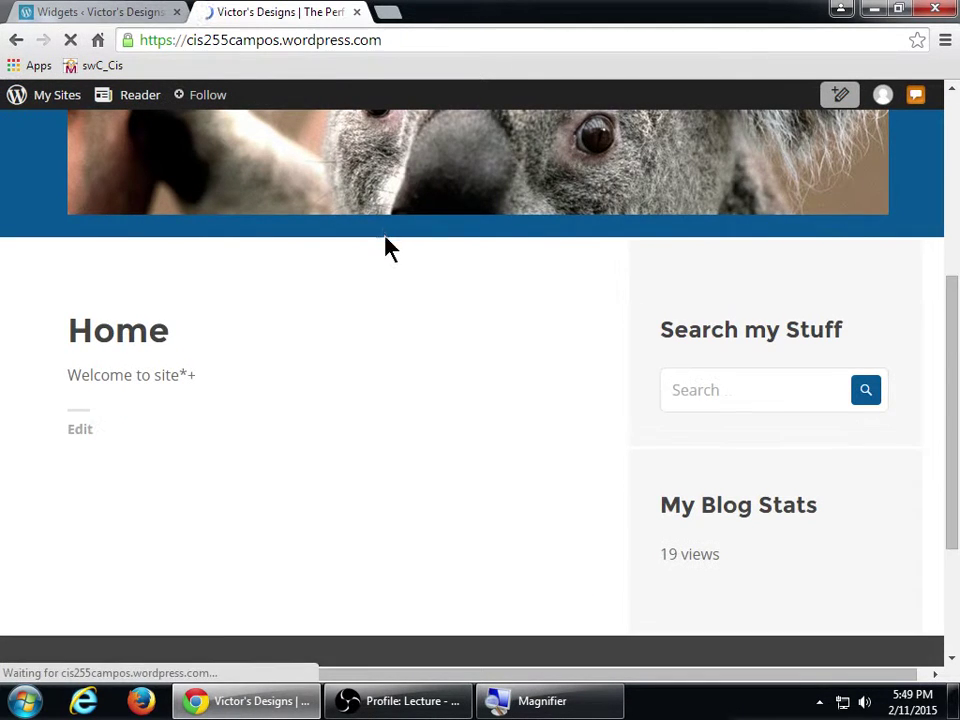
scroll(441, 317, down, 3)
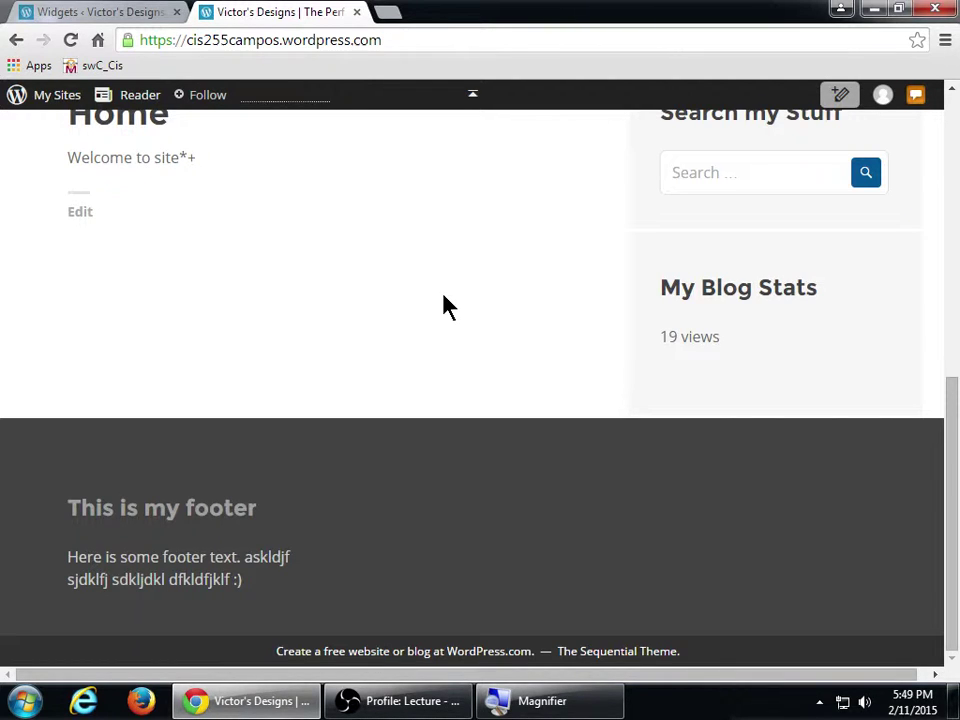
key(super+plus)
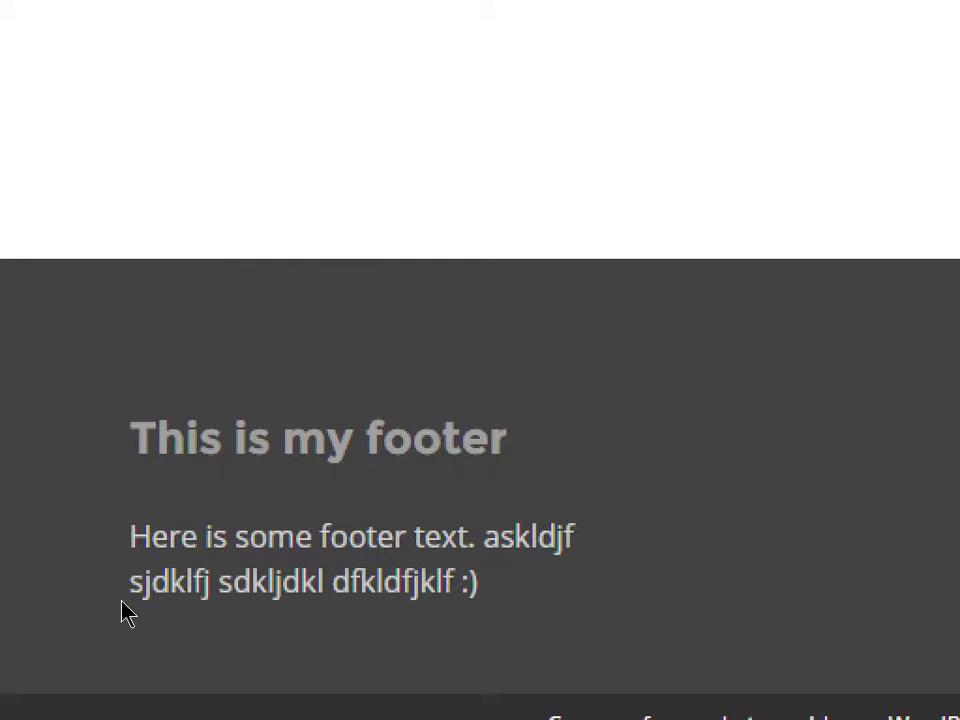
key(super+minus)
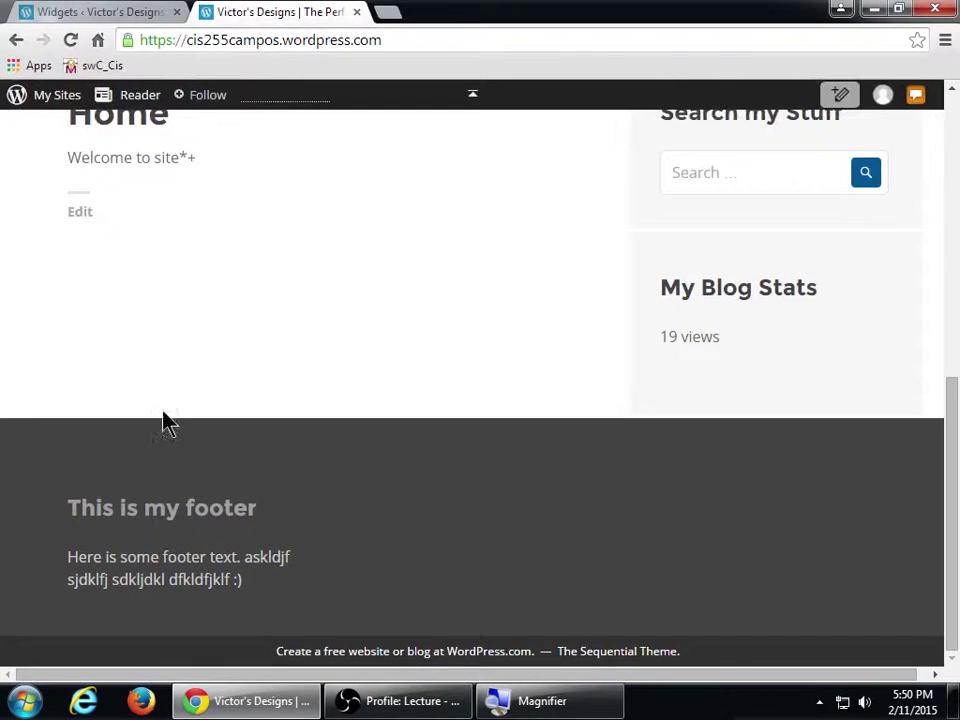
- Wrap the footer widget's text in opening <div> and closing </div> tags
click(47, 10)
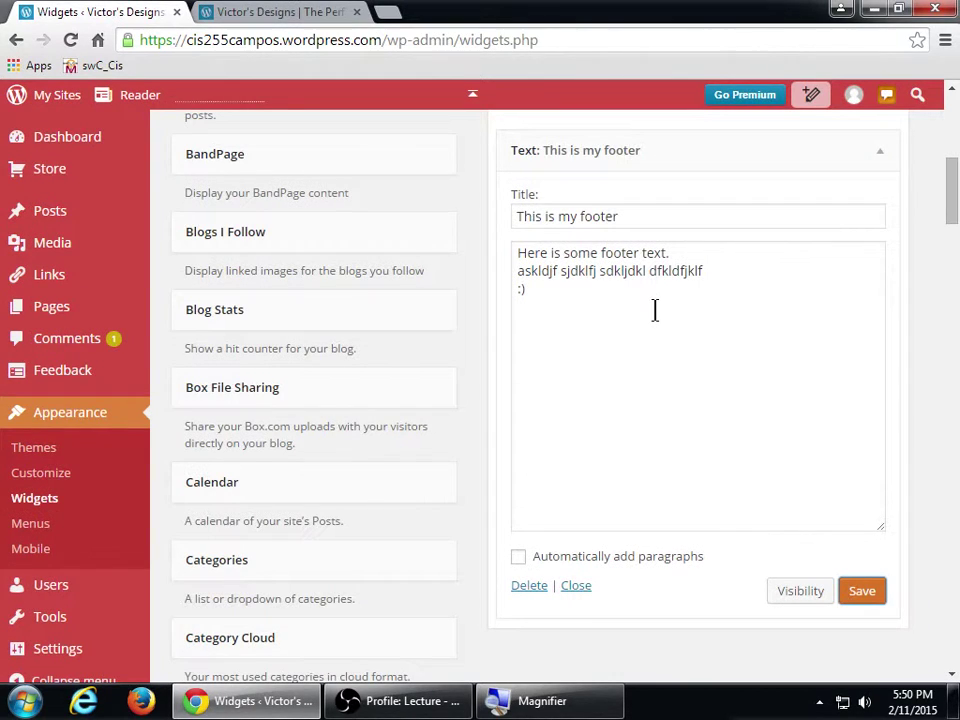
key(super+plus)
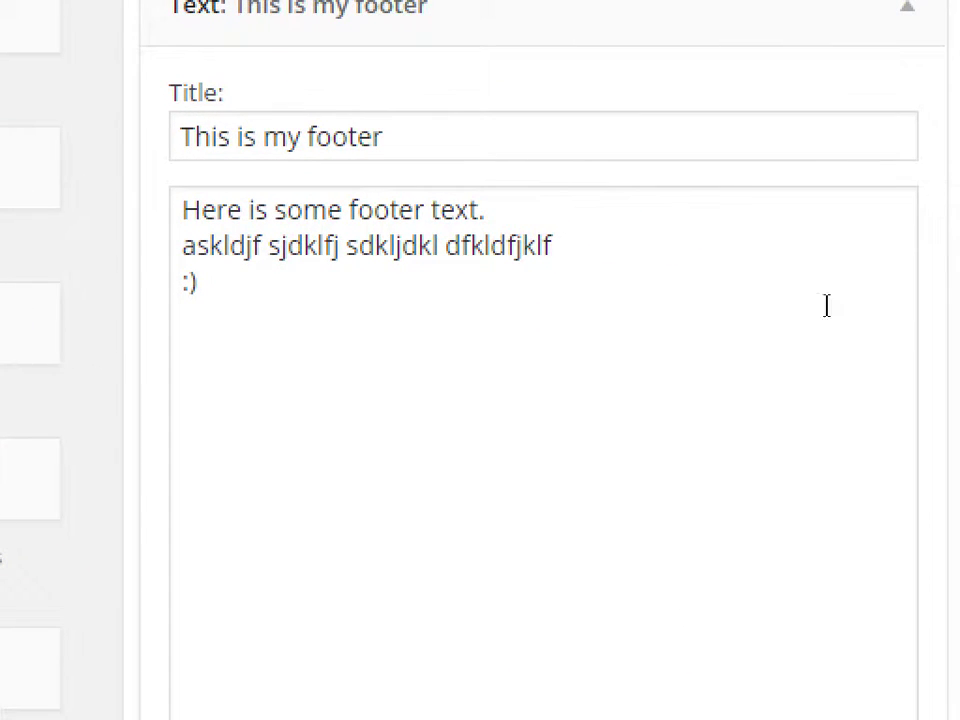
click(726, 304)
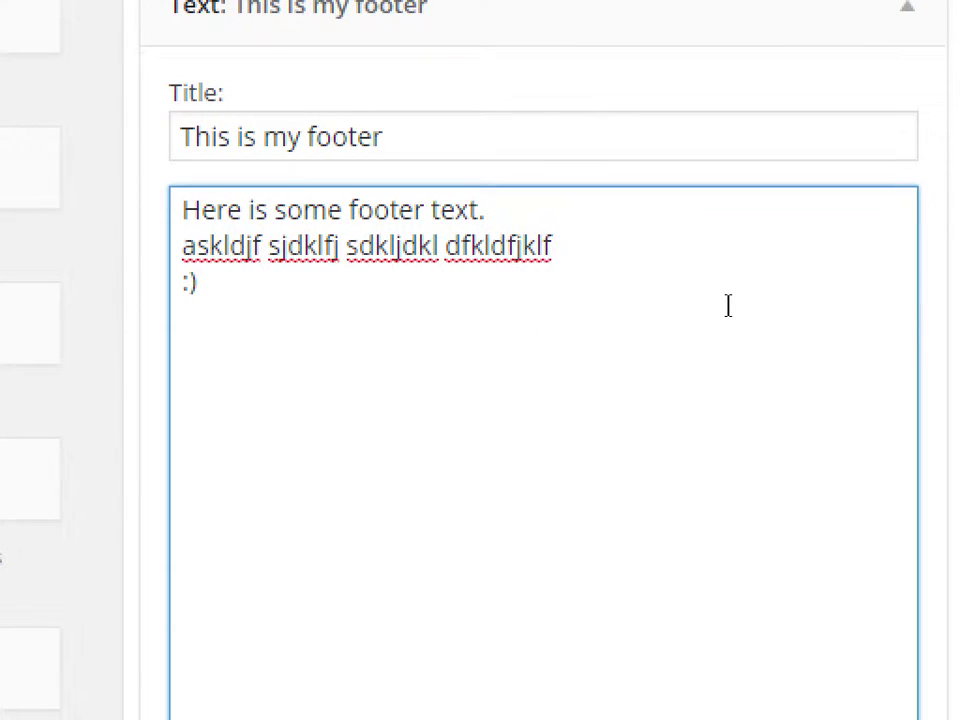
key(ctrl+Home)
text(<div>)
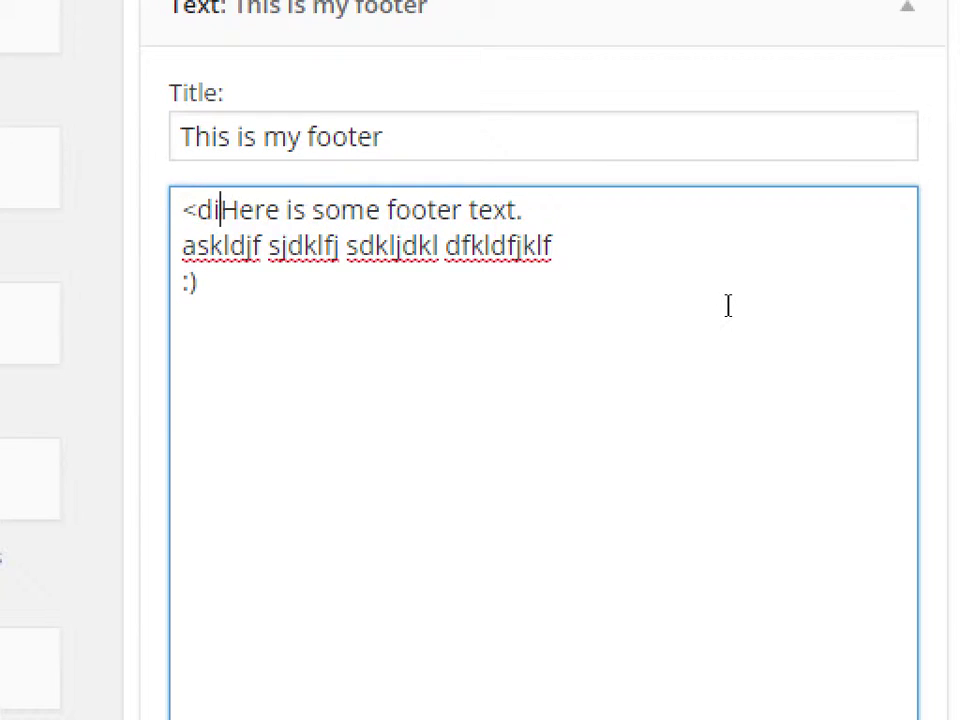
click(726, 304)
text(</dv)
key(BackSpace)
text(iv>)
- Add style="background-color: pink;" to the opening div tag
key(Up)
key(Up)
key(Left)
text(styel)
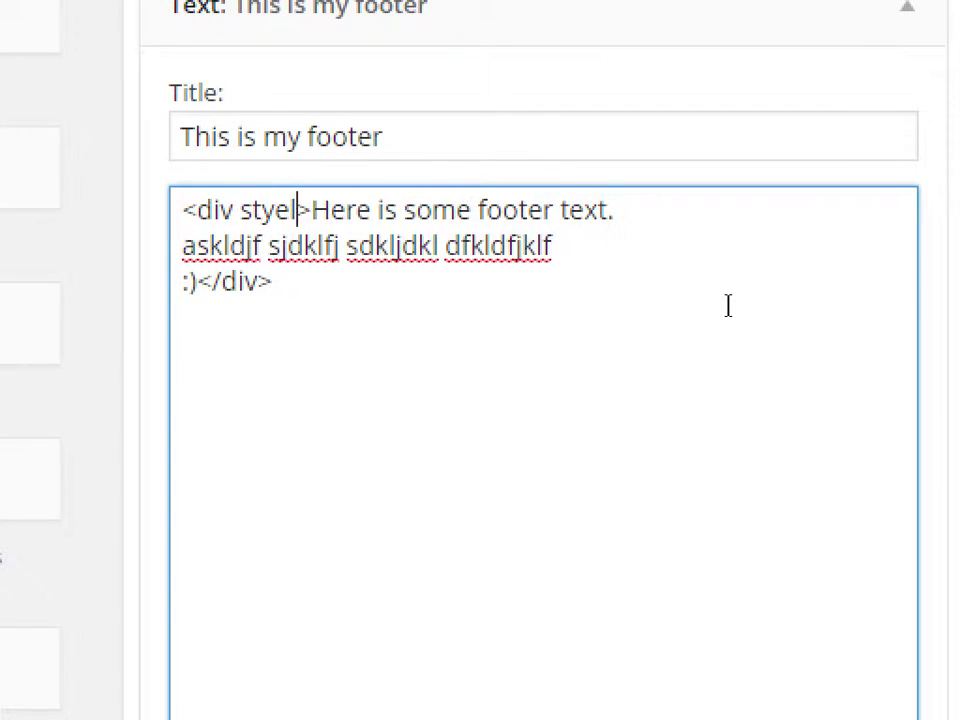
key(BackSpace)
key(BackSpace)
text(he="")
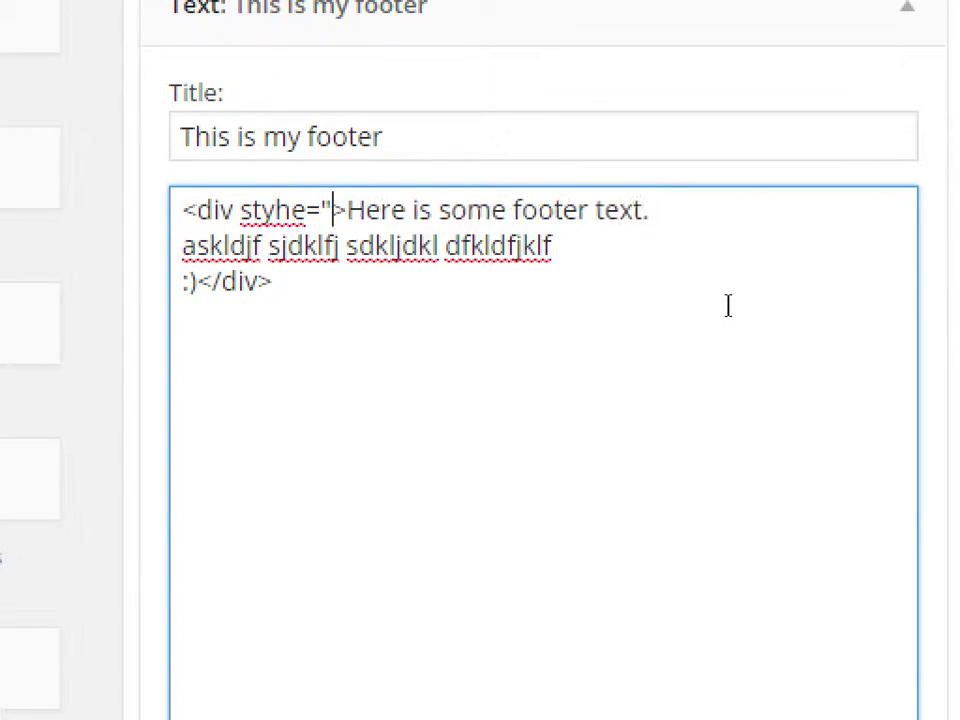
key(Left)
key(Left)
key(Left)
key(Left)
key(shift+Left)
text(l)
key(Right)
key(Right)
key(Right)
text(backgr)
text(ound-color: p)
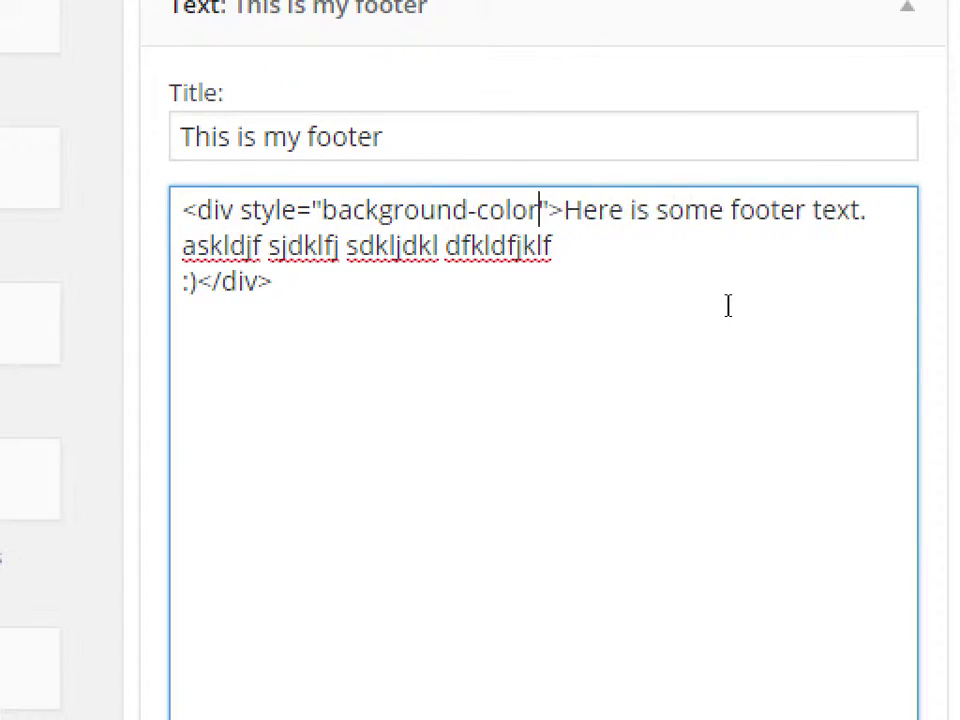
text(ink;)
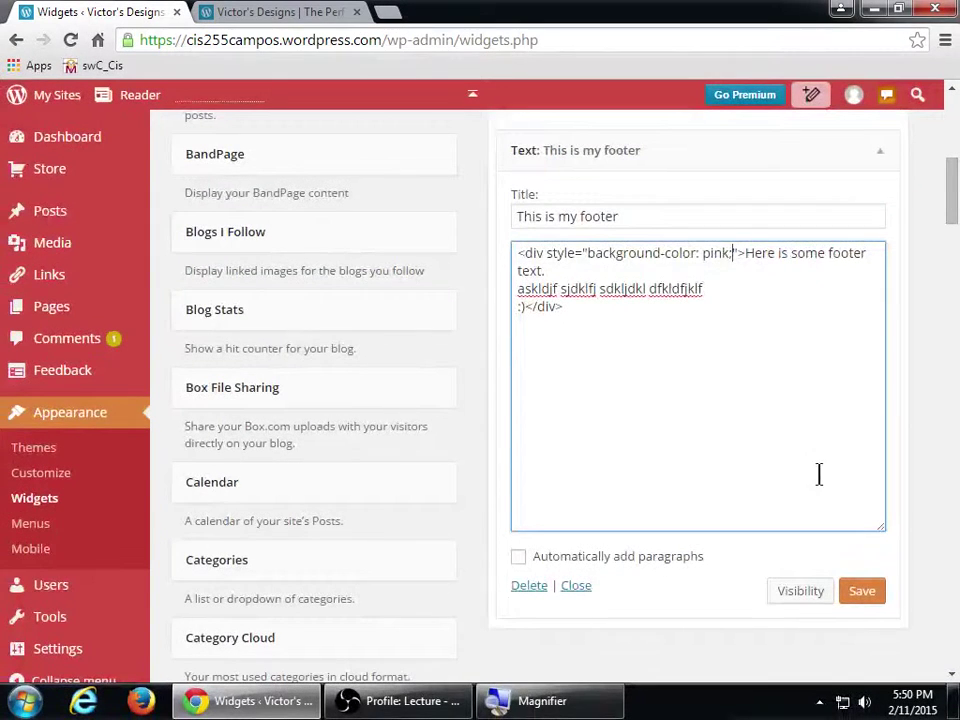
- Save the footer widget, reload the live site to see the pink footer, and inspect the div tags
click(857, 585)
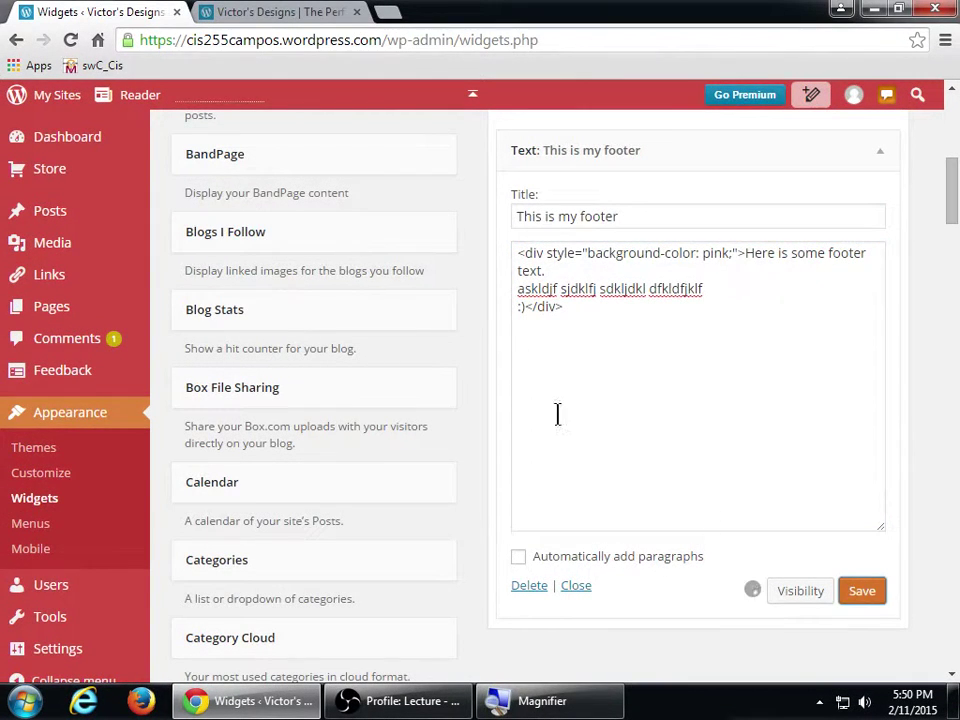
click(260, 10)
click(79, 43)
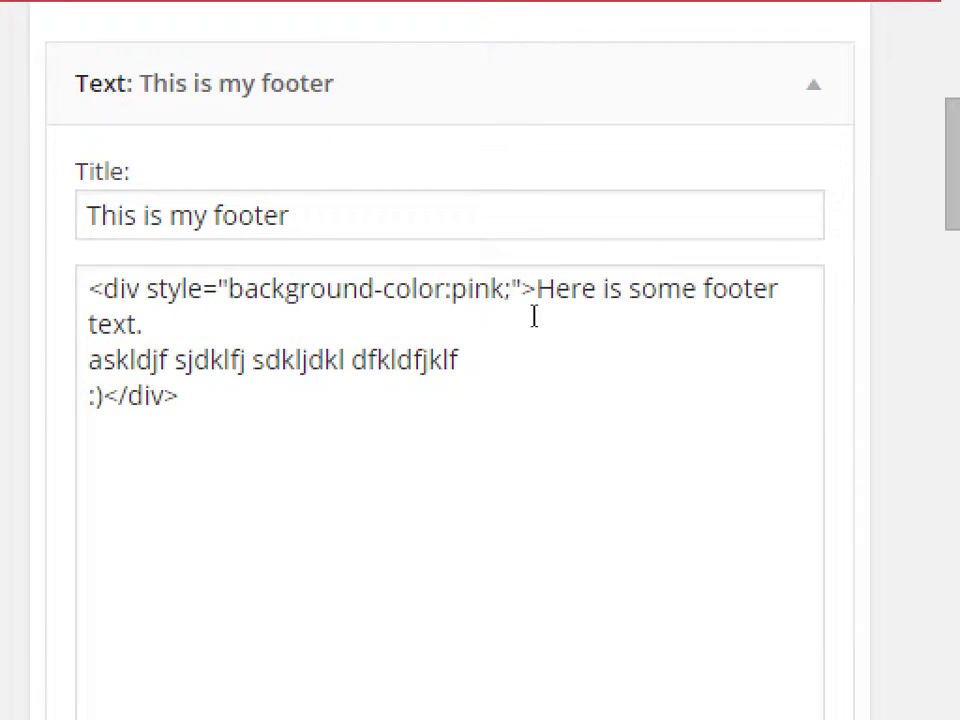
drag(104, 396, 178, 396)
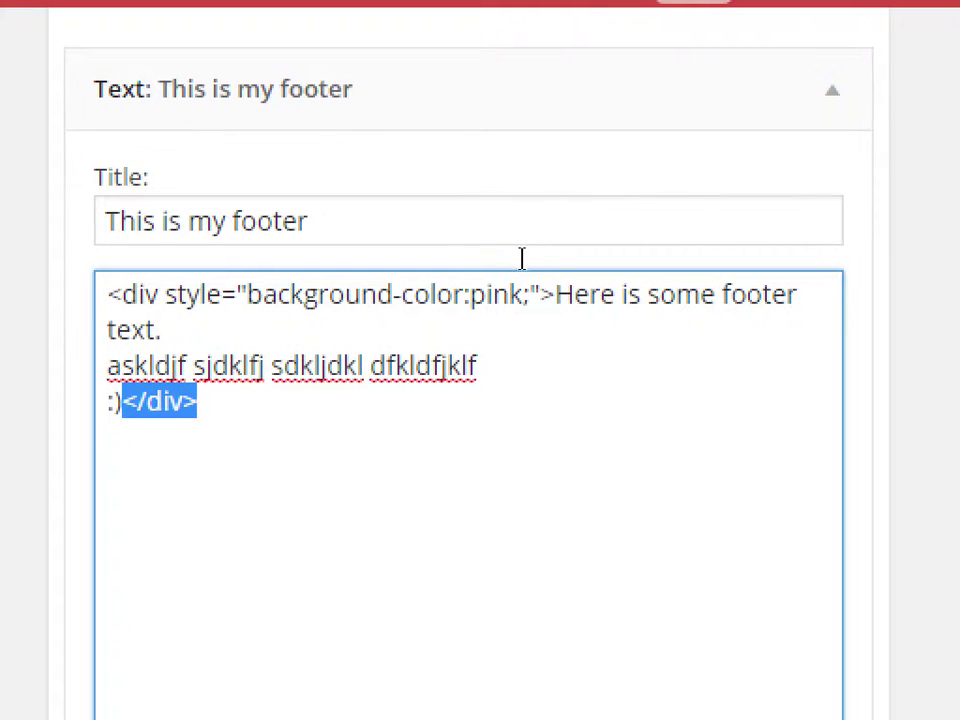
drag(522, 253, 739, 259)
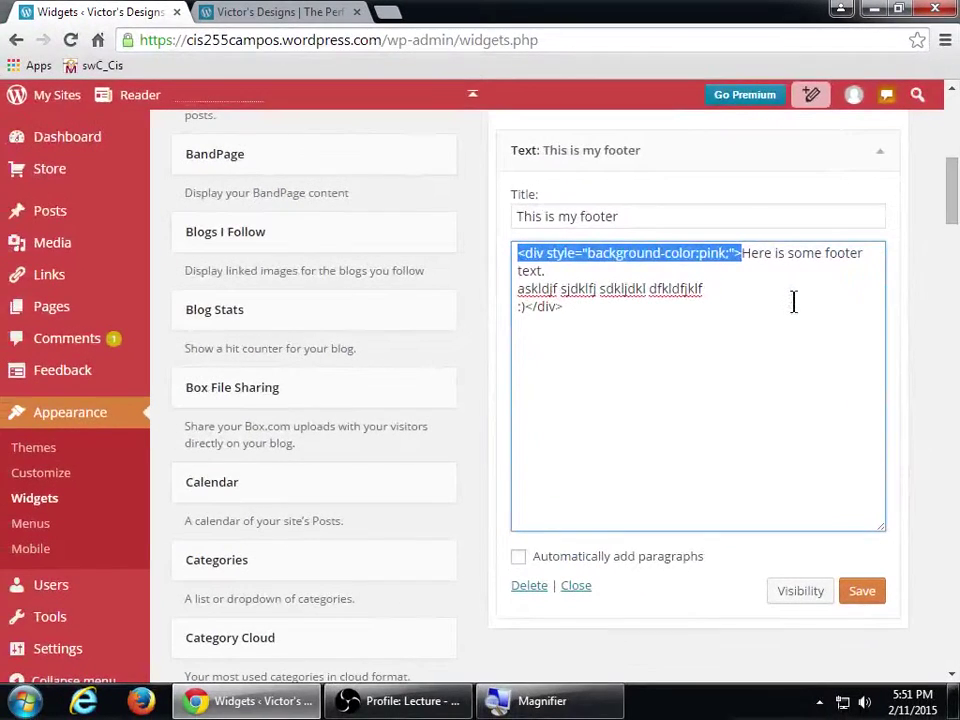
- In a new tab, load the YouTube channel page youtube.com/vmcamposjr
key(ctrl+t)
text(youtb)
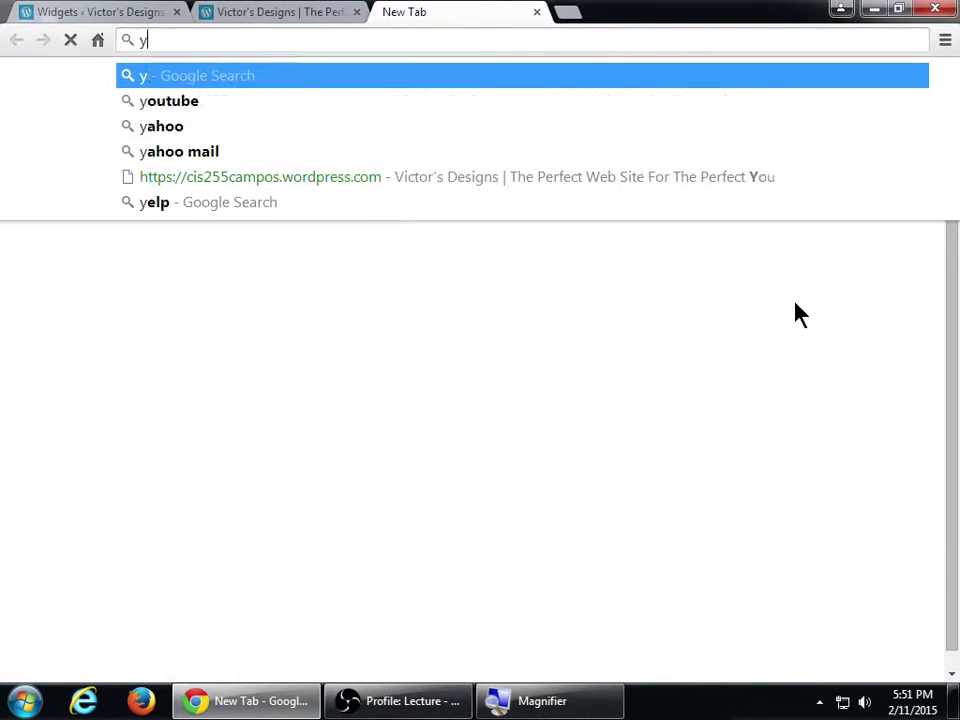
key(BackSpace)
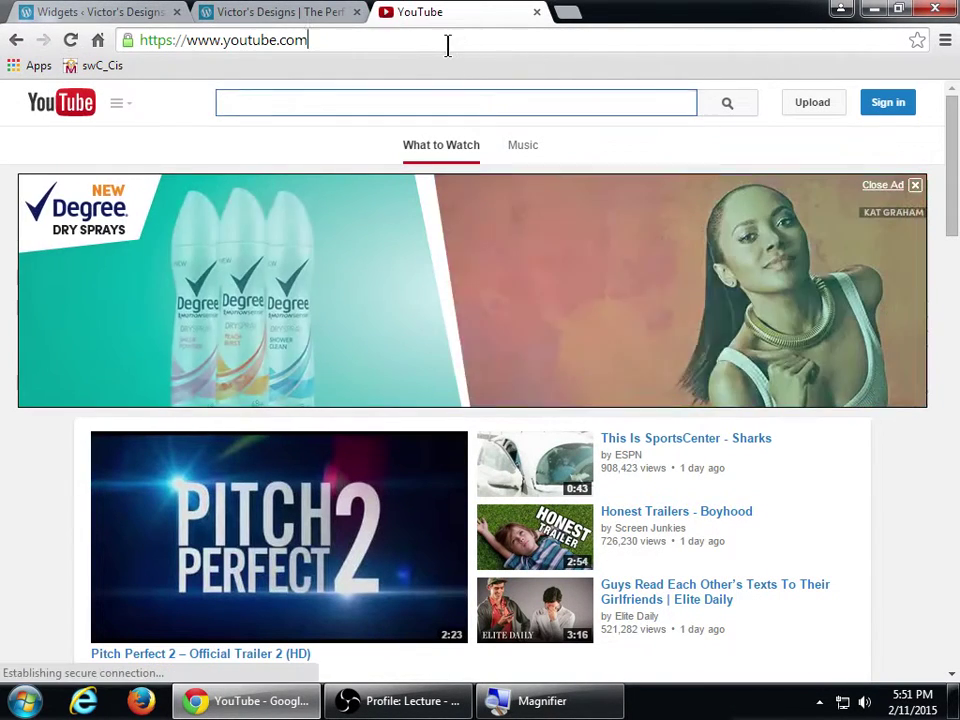
click(448, 43)
click(448, 43)
text(/vmcamposjr)
key(Return)
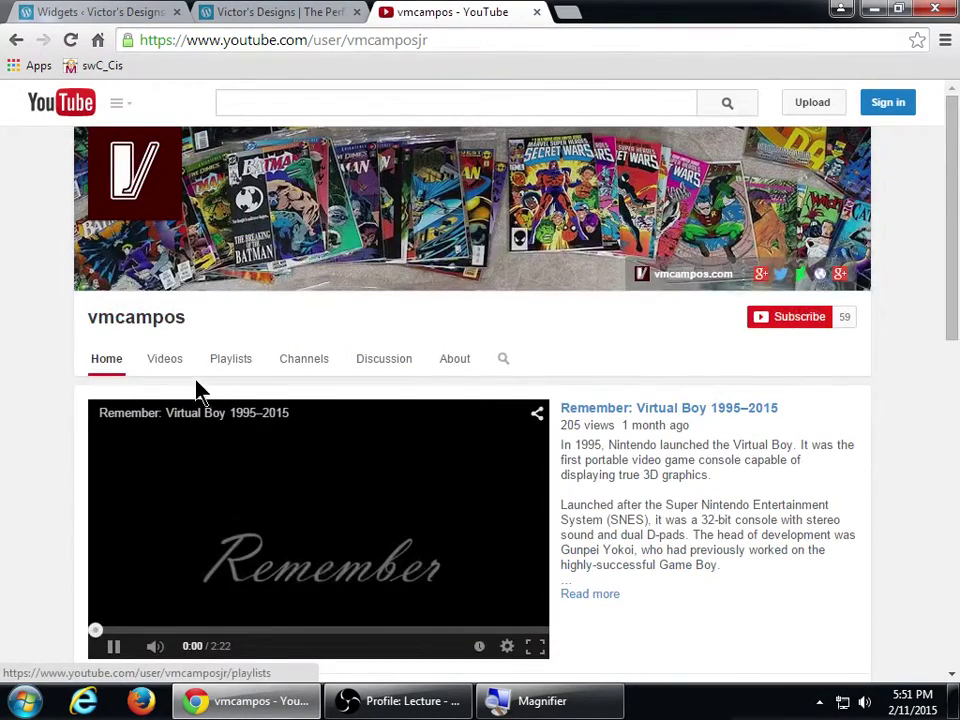
- Get the Samus Amiibo unboxing video's embed code and select all the footer widget's text
click(166, 370)
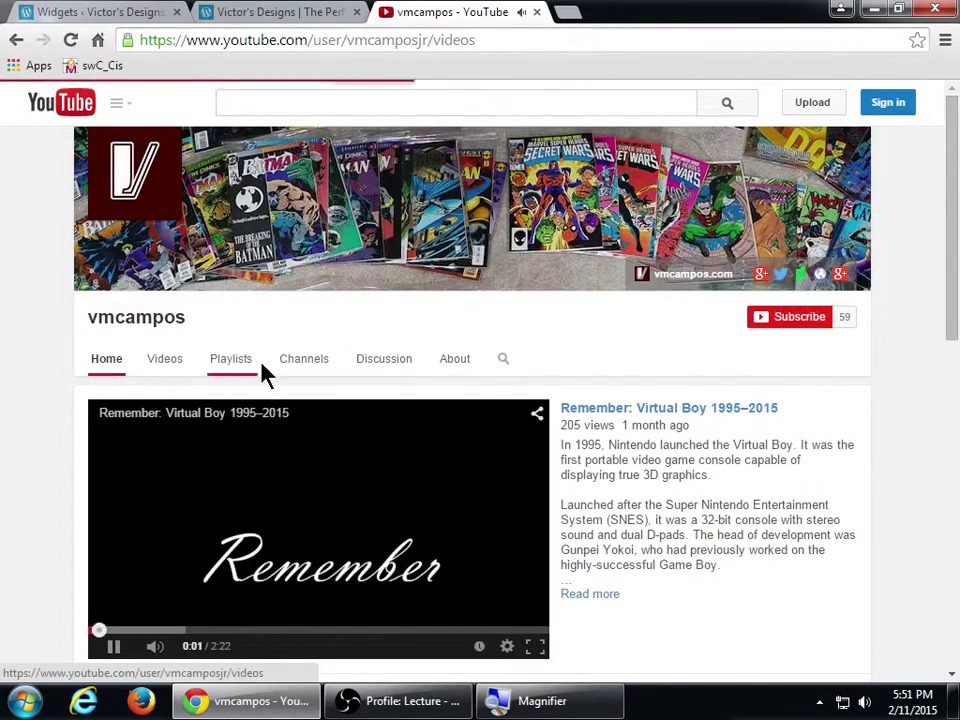
scroll(420, 390, down, 1)
click(387, 399)
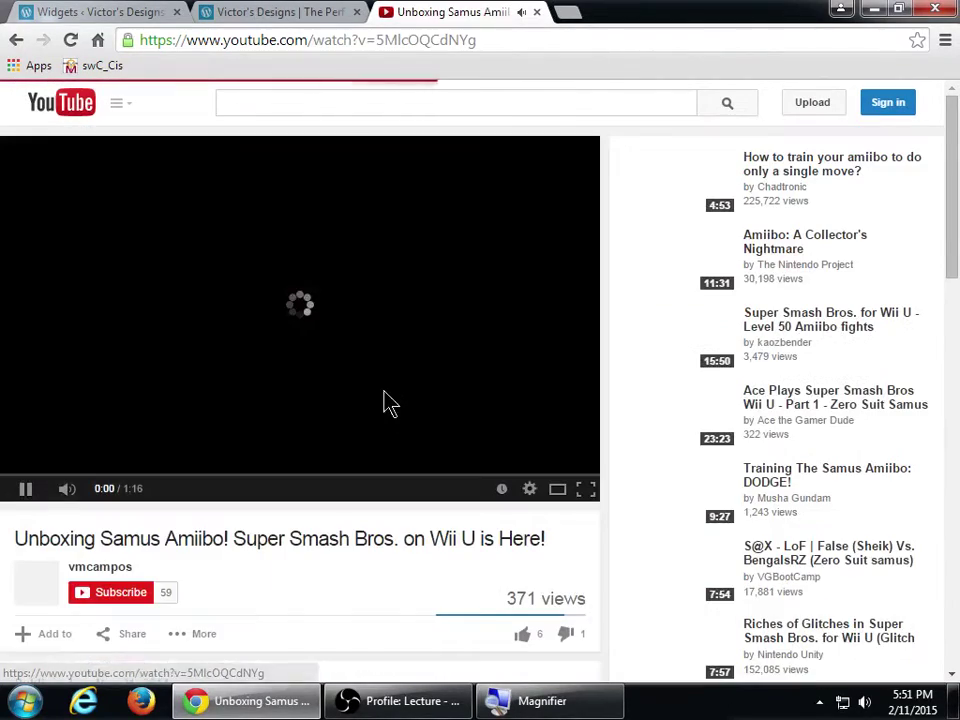
click(26, 490)
scroll(86, 530, down, 2)
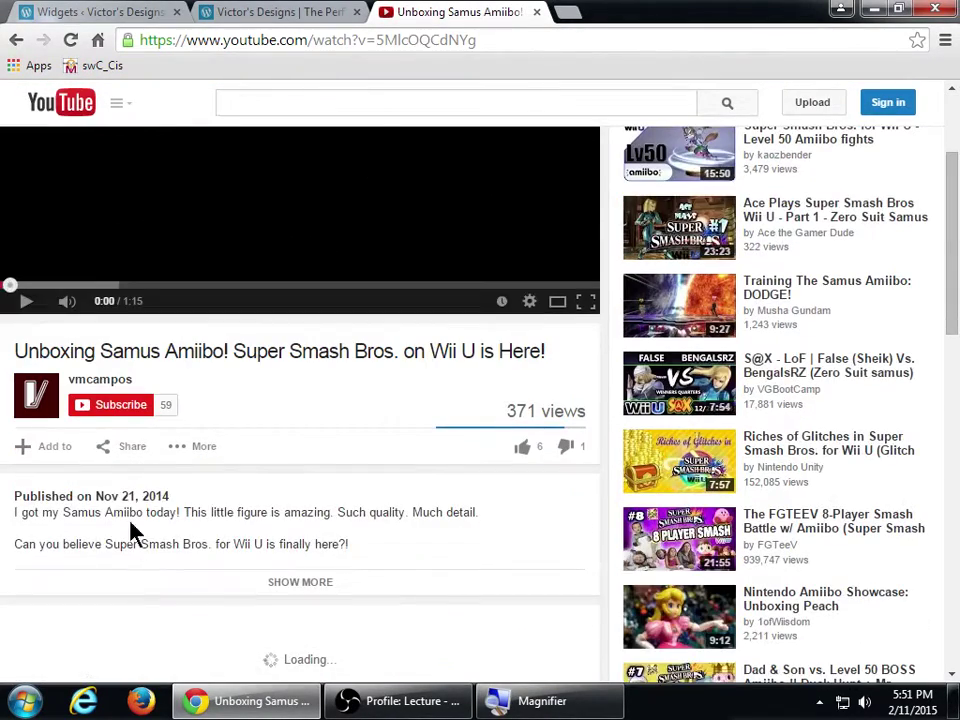
click(124, 447)
scroll(127, 452, down, 1)
click(112, 402)
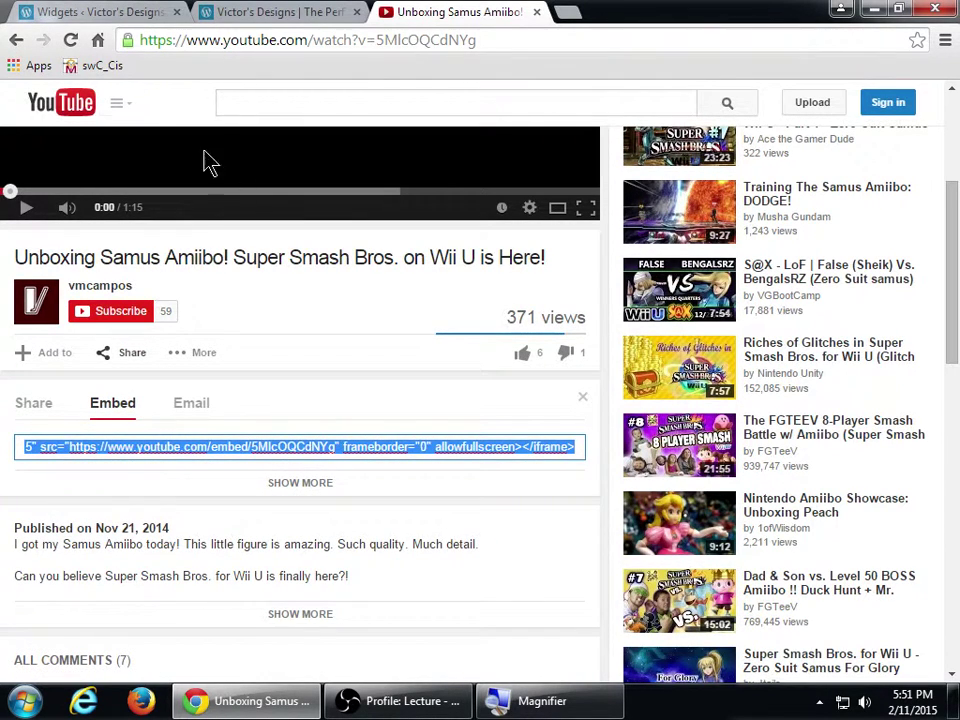
click(144, 11)
click(603, 323)
key(ctrl+a)
- Paste the embed code into the footer widget and retitle it 'Check my vid'
text(<iframe width="560" height="315" src="https://www.youtube.com/embed/SMlcOQCdhYg" frameborder="0" allowfullscreen></iframe>)
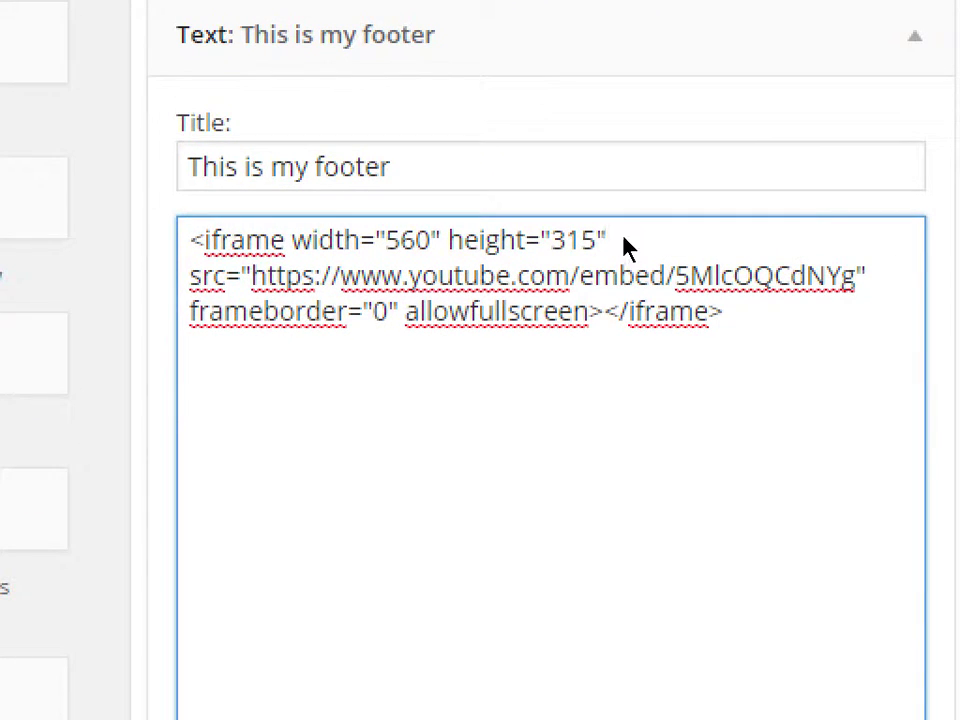
key(shift+Tab)
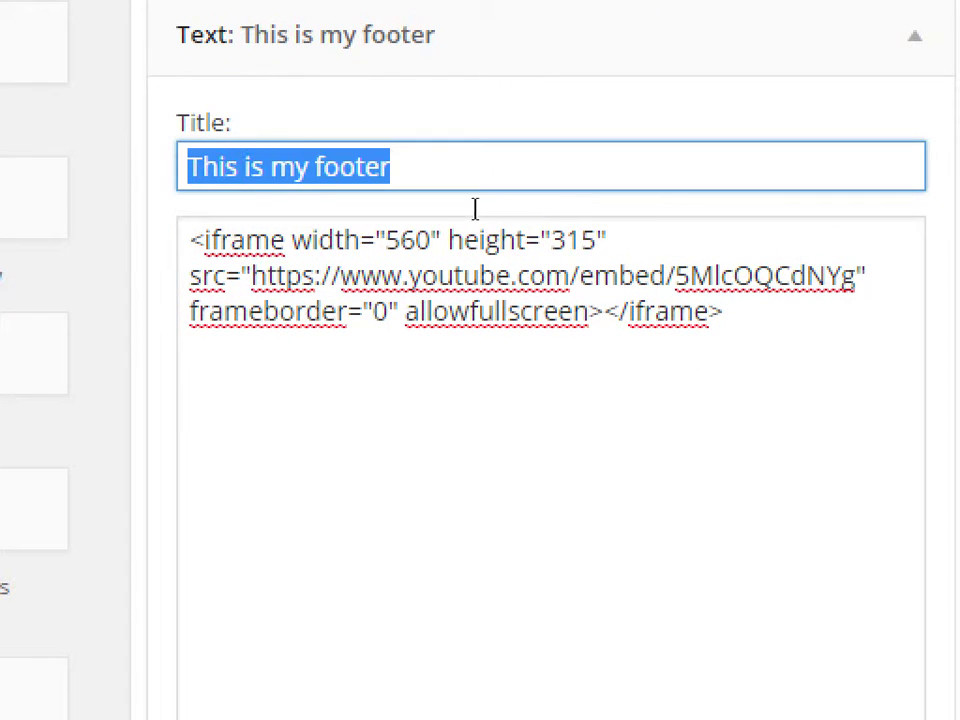
text(Check my vid)
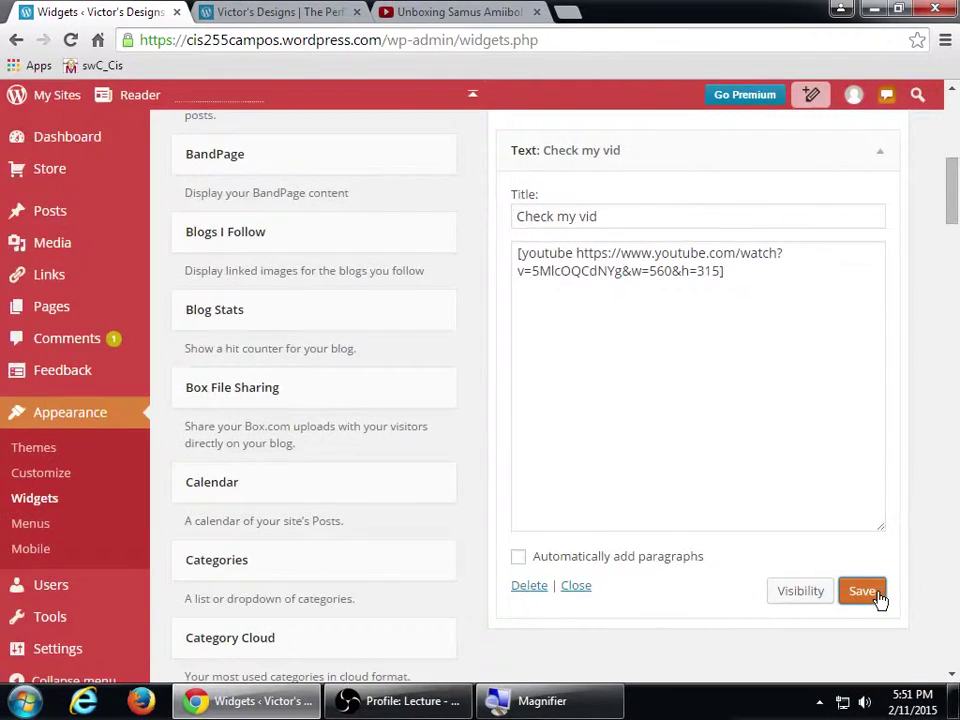
- Reload the live site and play, then pause, the embedded footer video
key(ctrl+Tab)
key(F5)
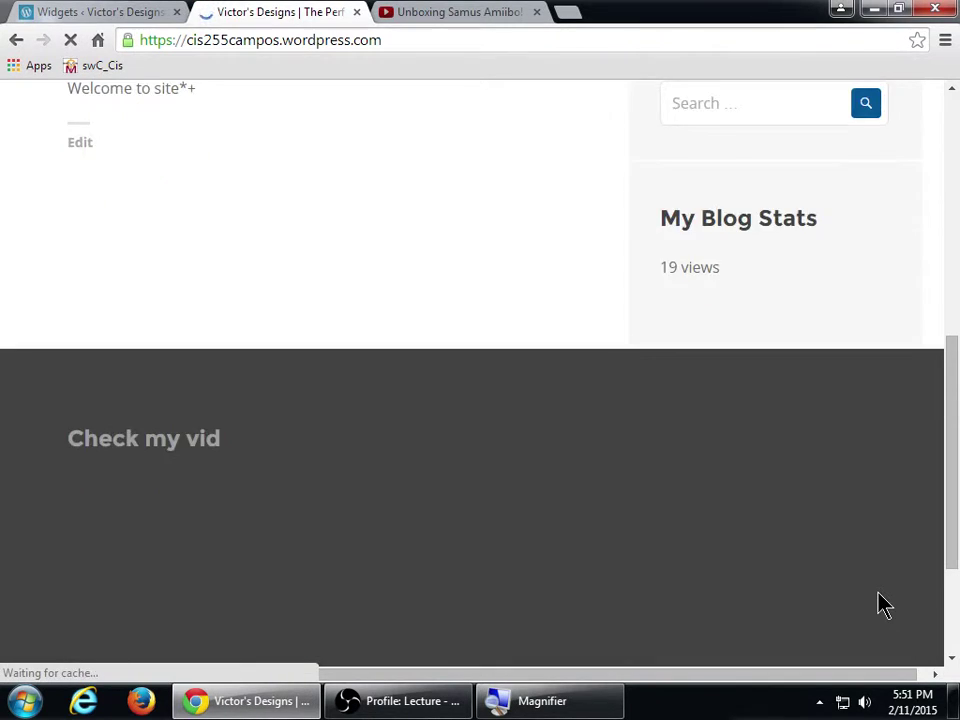
scroll(558, 508, down, 2)
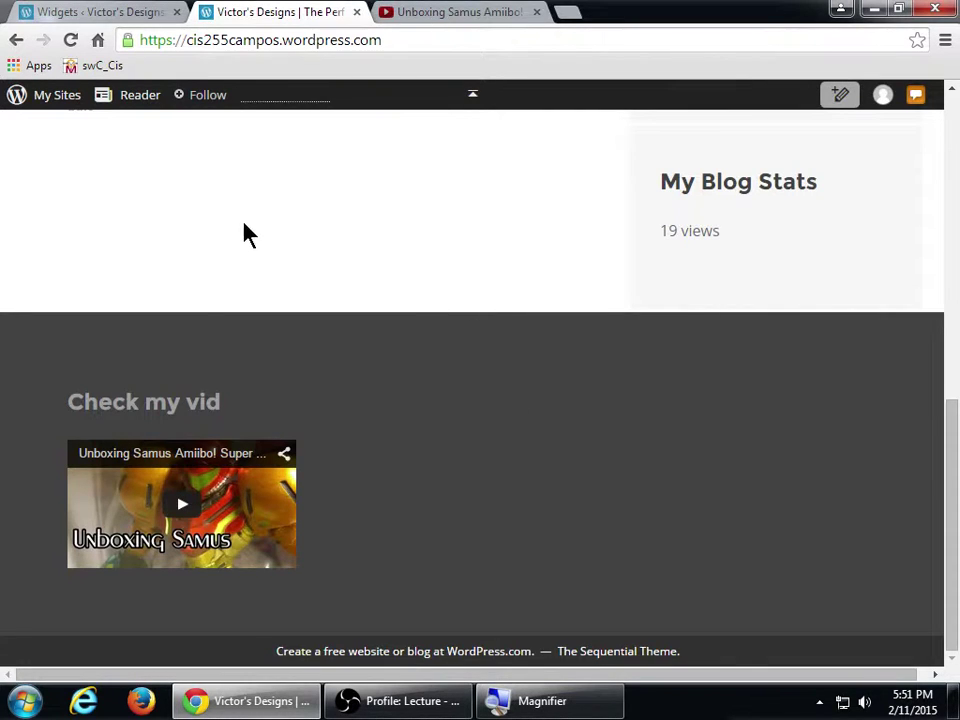
click(178, 504)
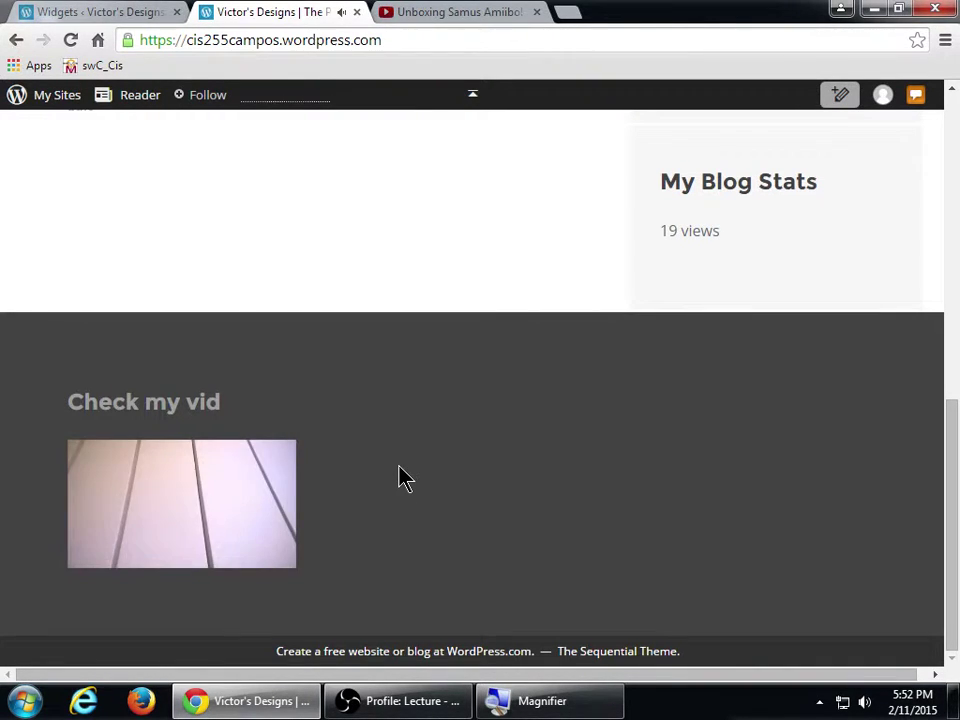
mouse_move(135, 563)
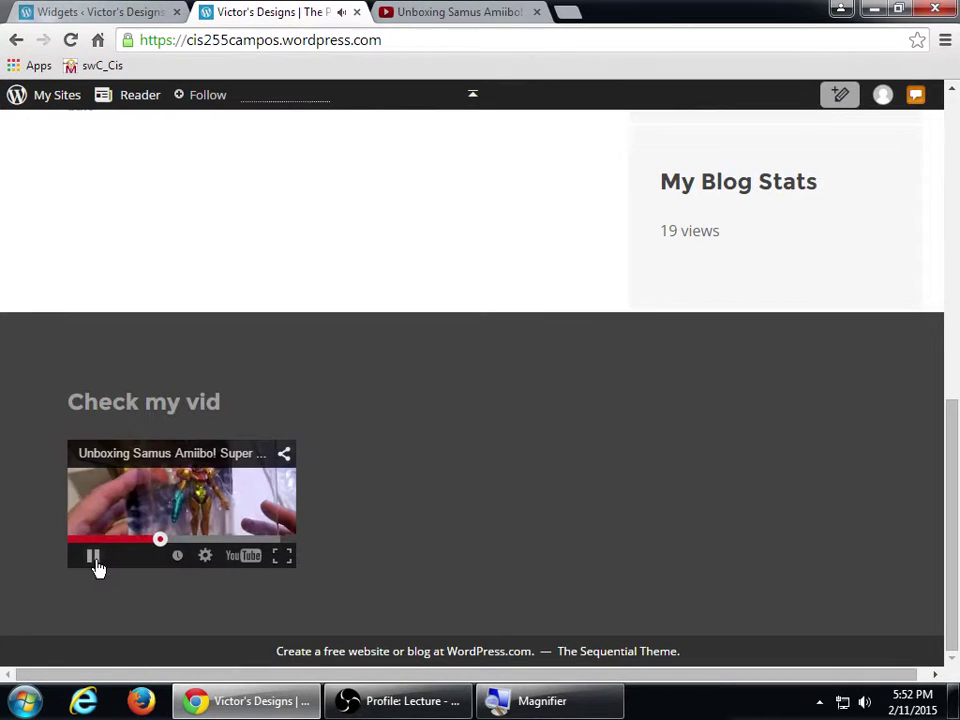
click(95, 557)
click(128, 11)
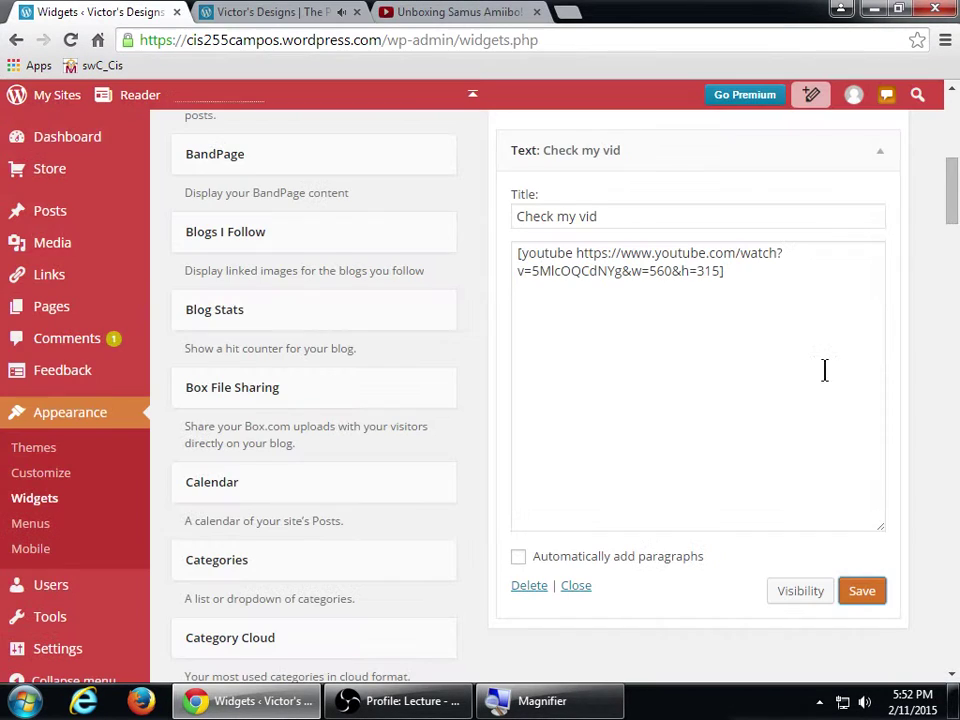
key(super+plus)
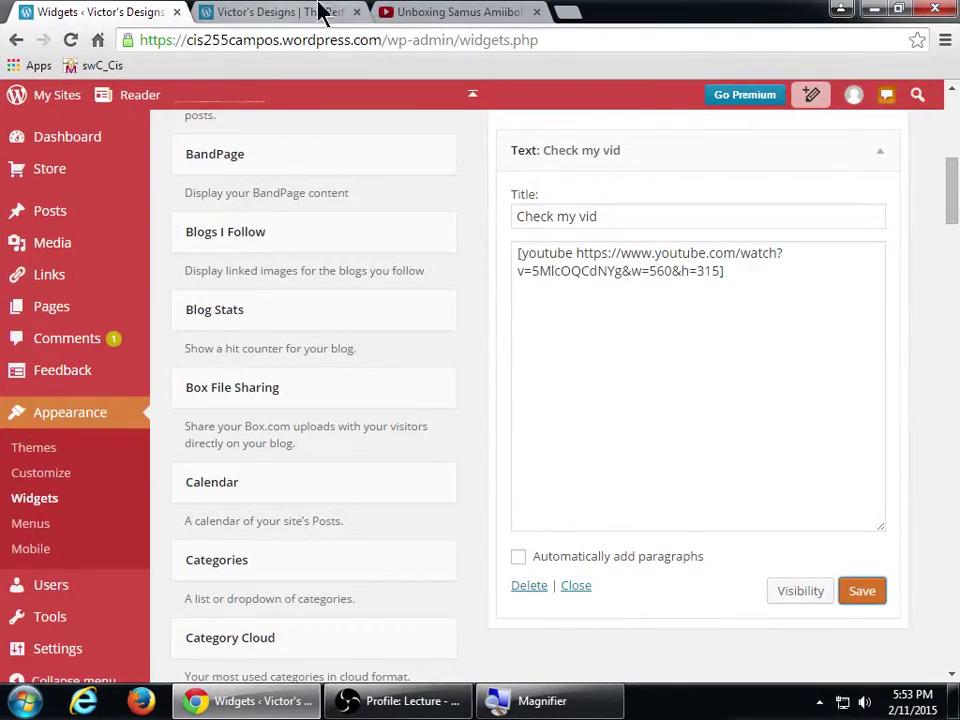
click(454, 11)
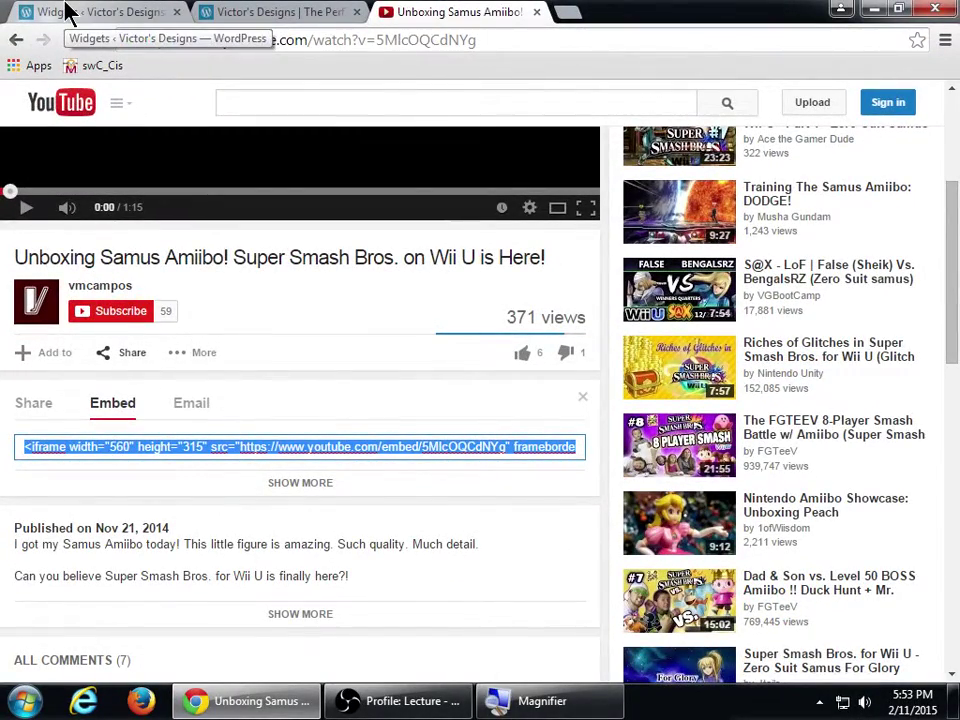
- Back on the Widgets page, collapse the Check my vid widget
click(68, 12)
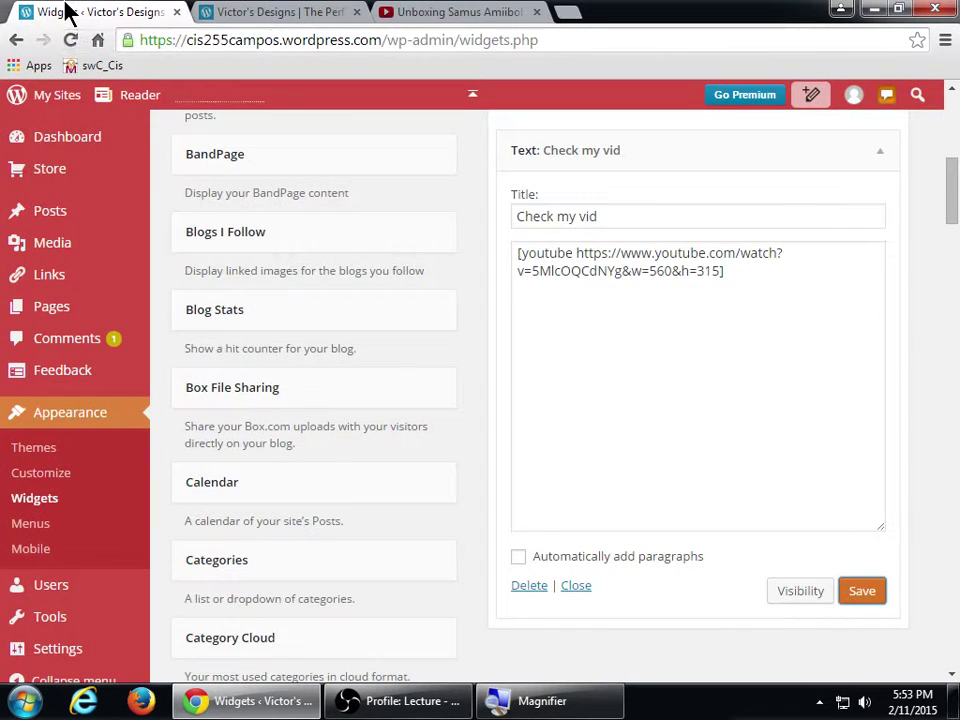
scroll(509, 455, up, 1)
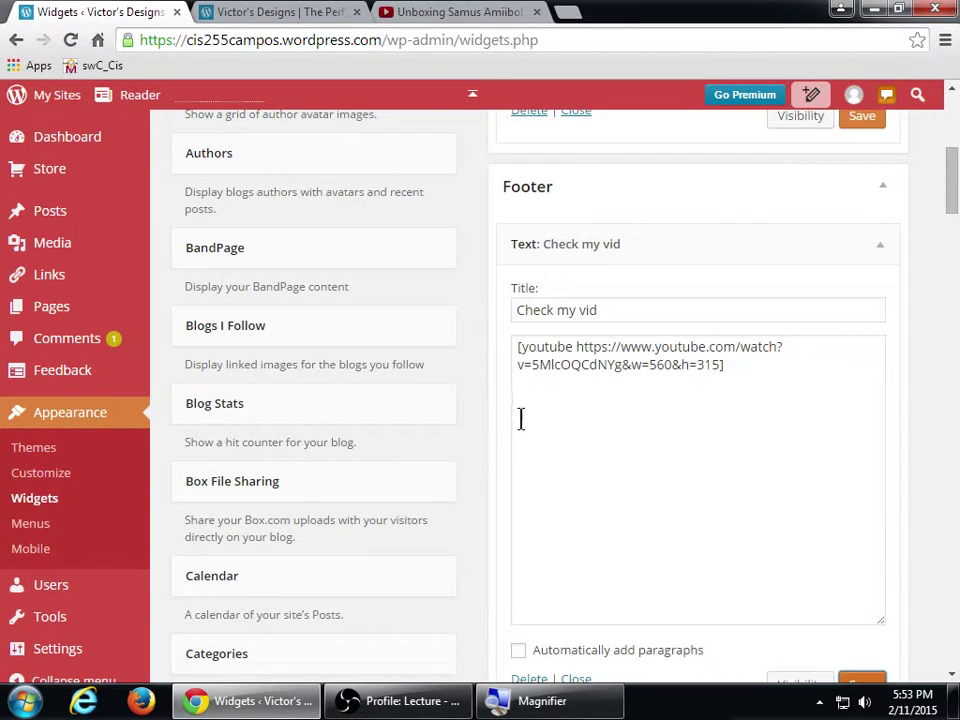
click(562, 256)
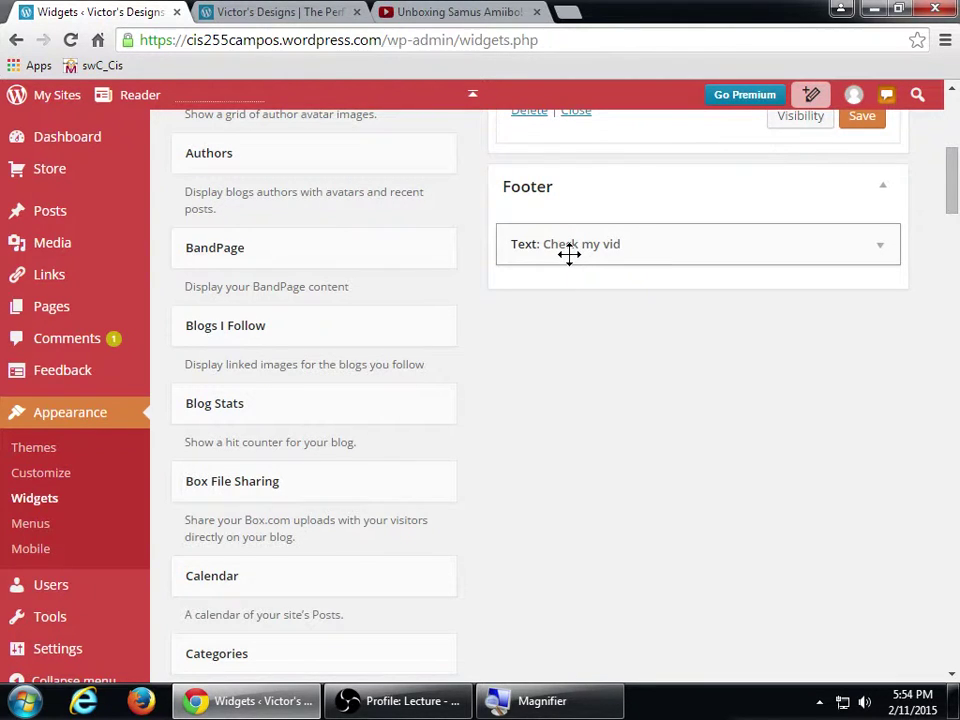
click(568, 255)
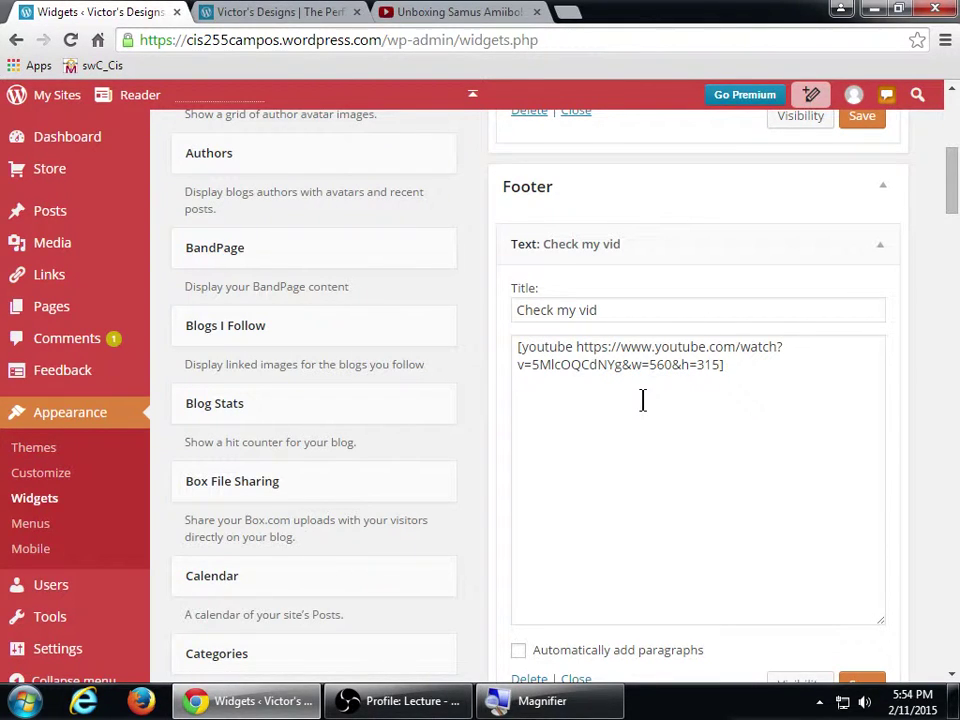
click(550, 237)
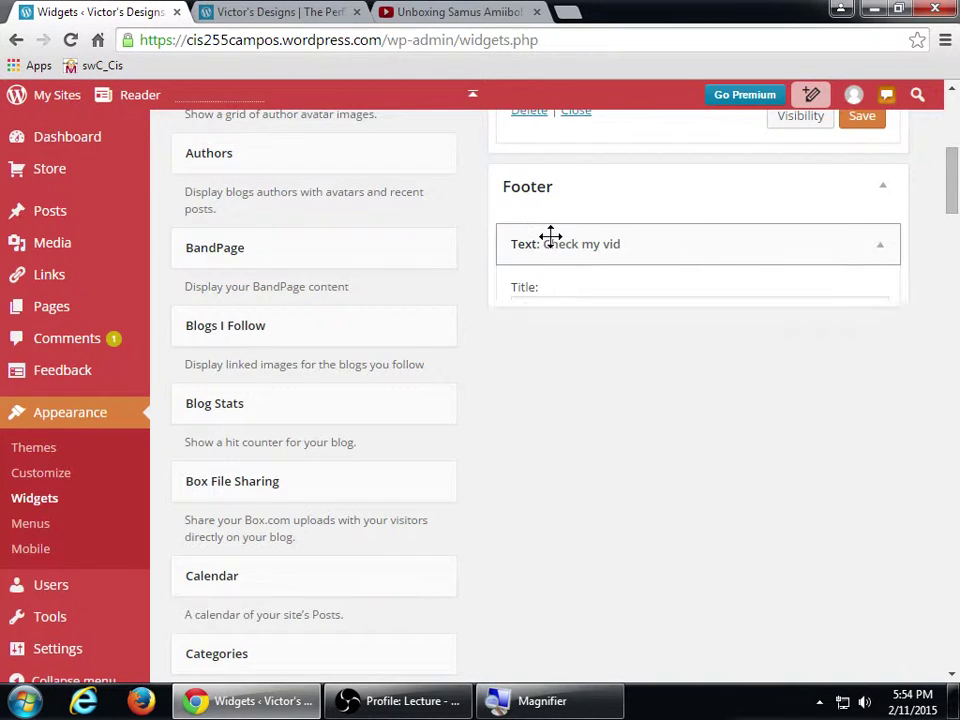
- Check the live footer, then collapse the Footer and Sidebar widget areas
scroll(575, 280, up, 1)
click(286, 14)
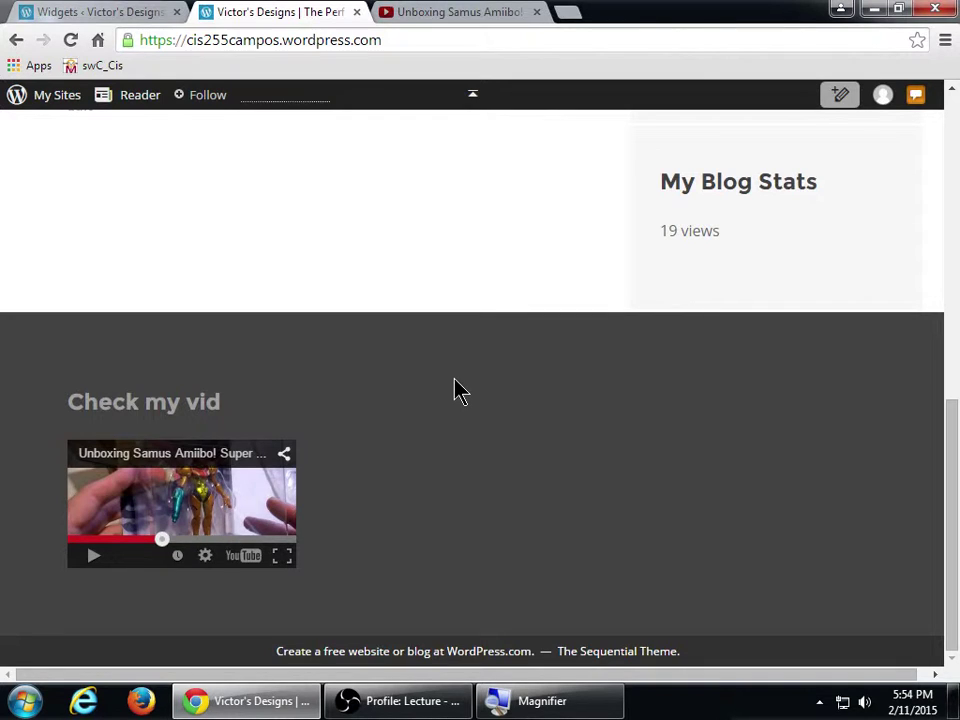
scroll(455, 390, up, 10)
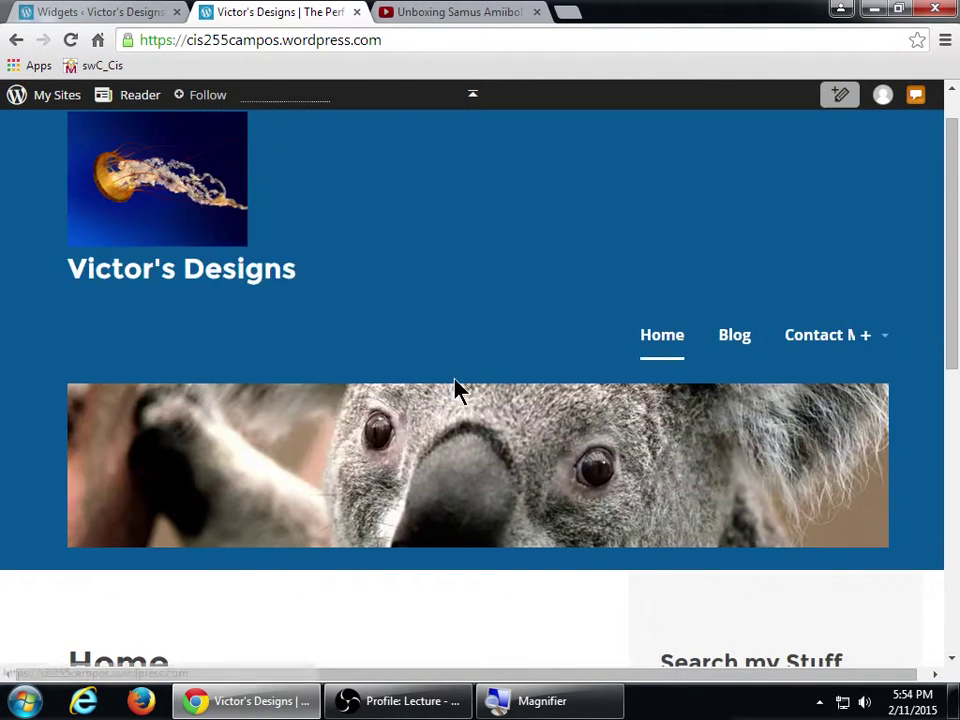
click(129, 17)
scroll(514, 414, up, 1)
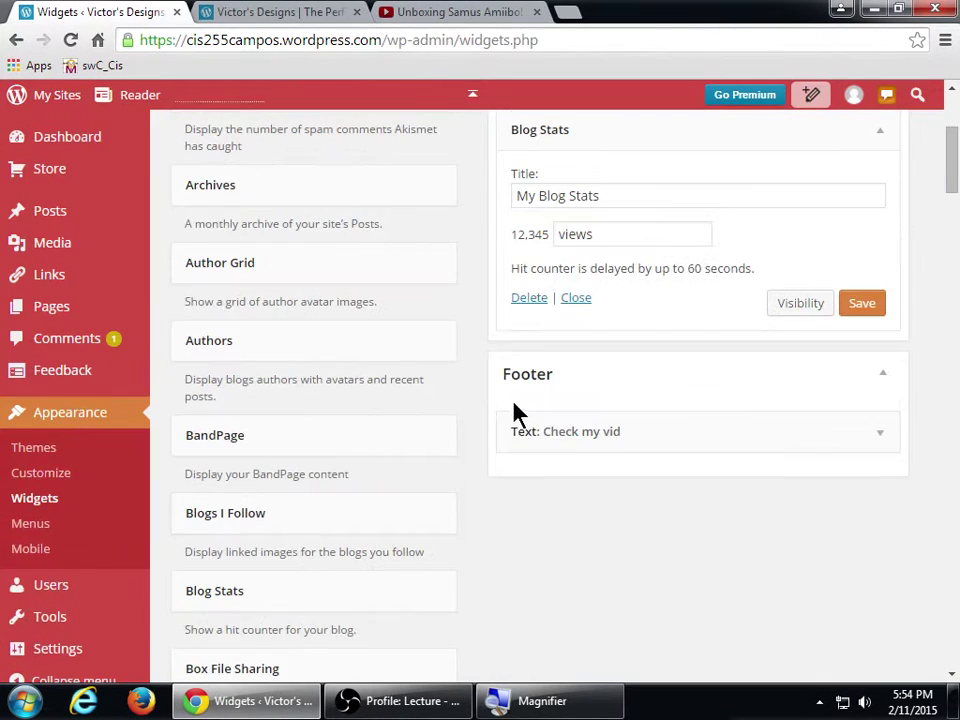
click(574, 392)
scroll(578, 428, up, 3)
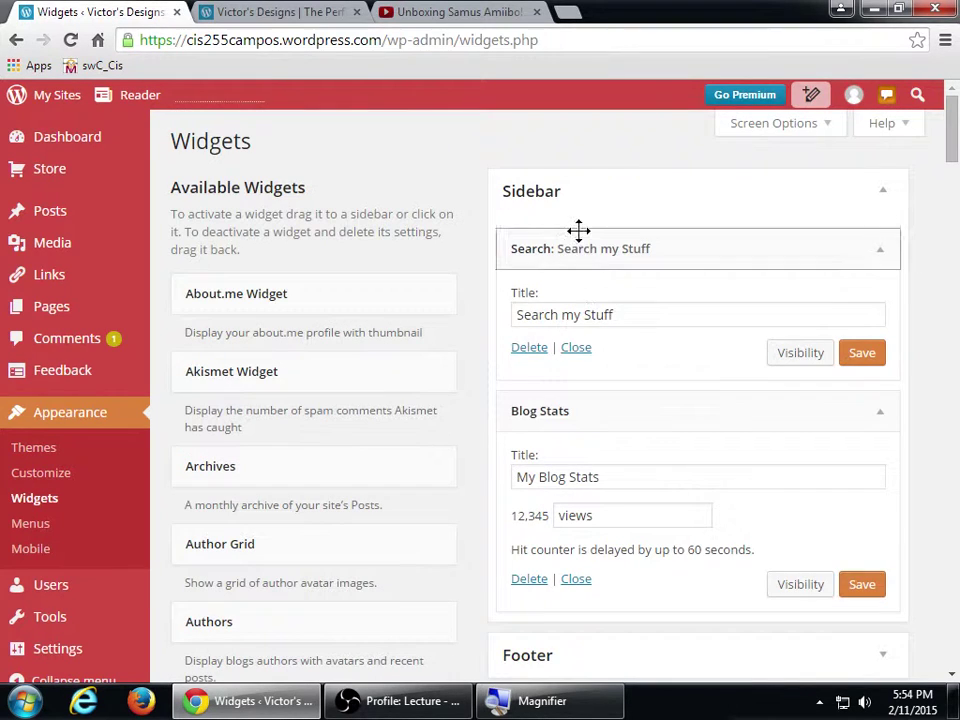
click(590, 205)
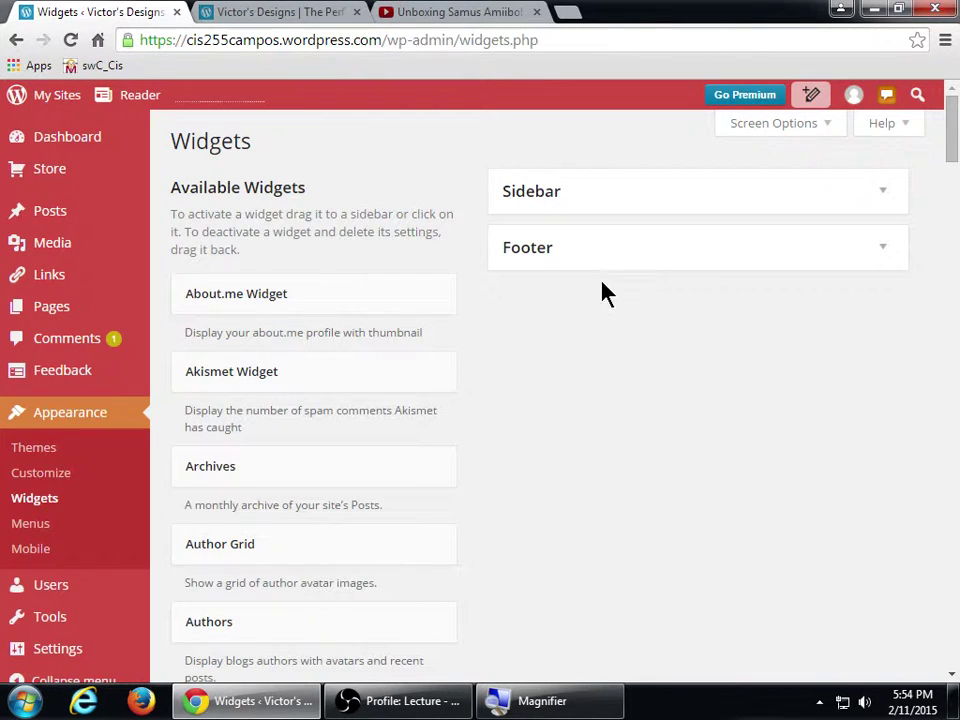
- Expand the Footer, open and close the Check my vid widget, then expand the Sidebar
click(876, 254)
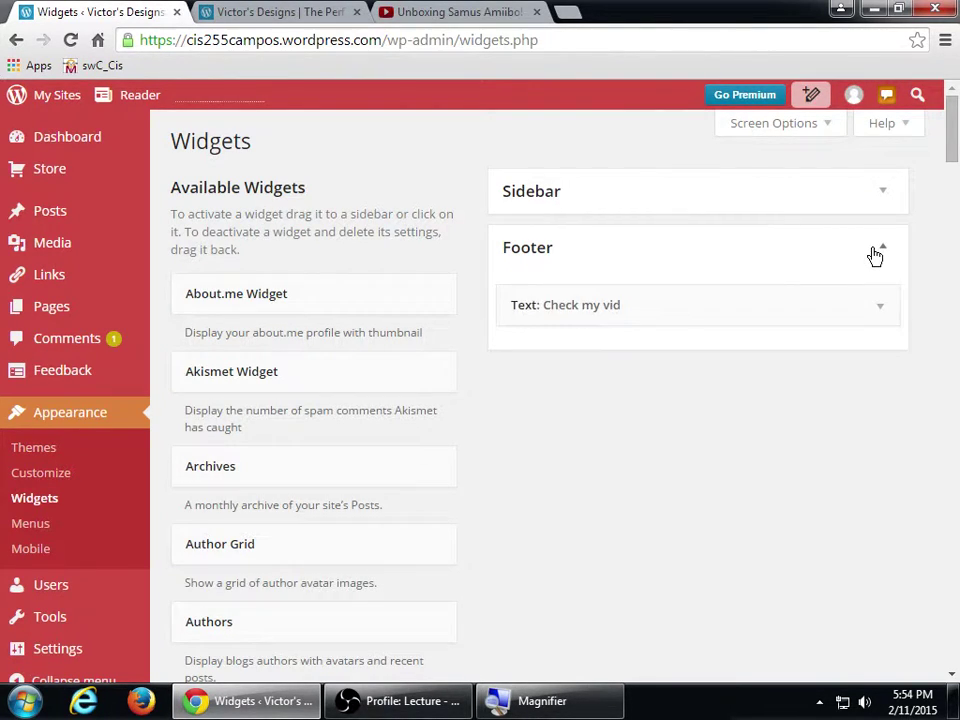
click(876, 307)
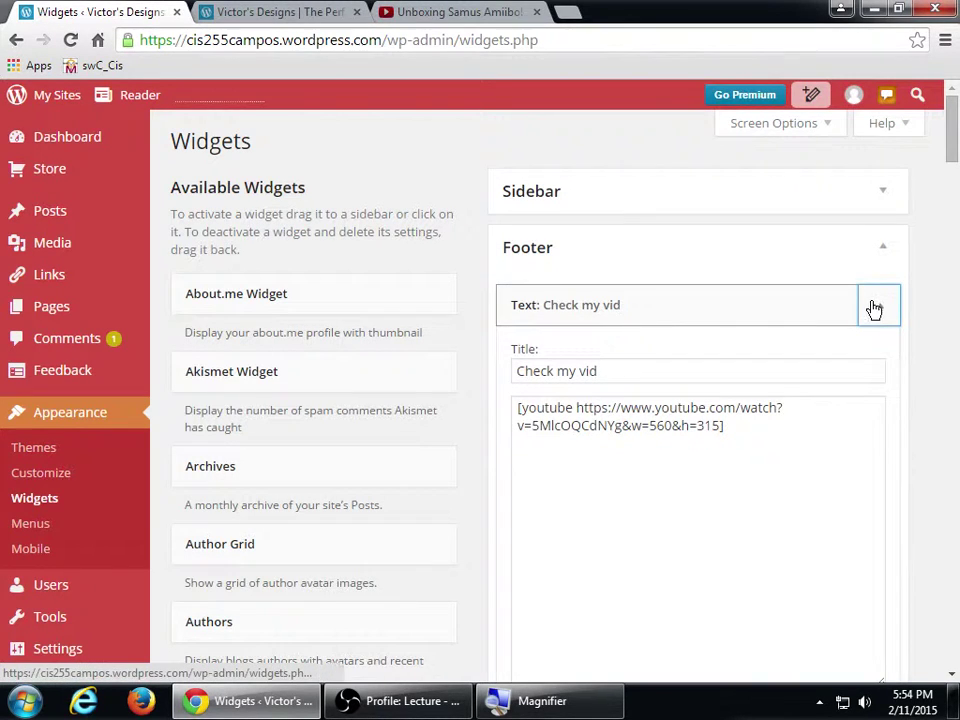
click(876, 309)
click(868, 197)
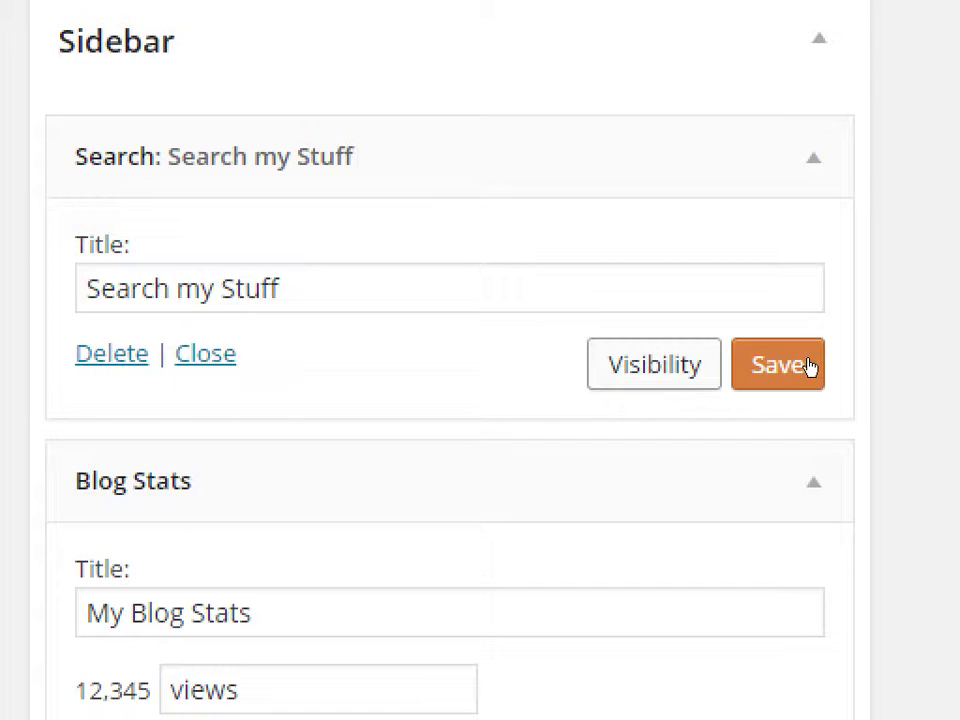
- Open Visibility on the Search and Blog Stats widgets, then collapse both widgets
click(787, 364)
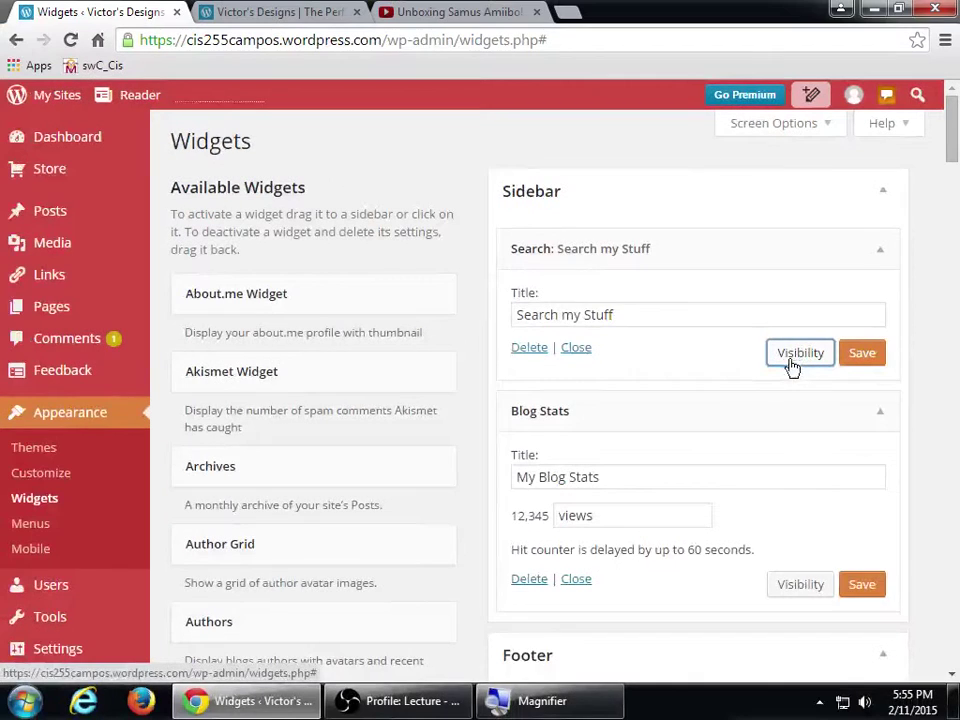
click(799, 583)
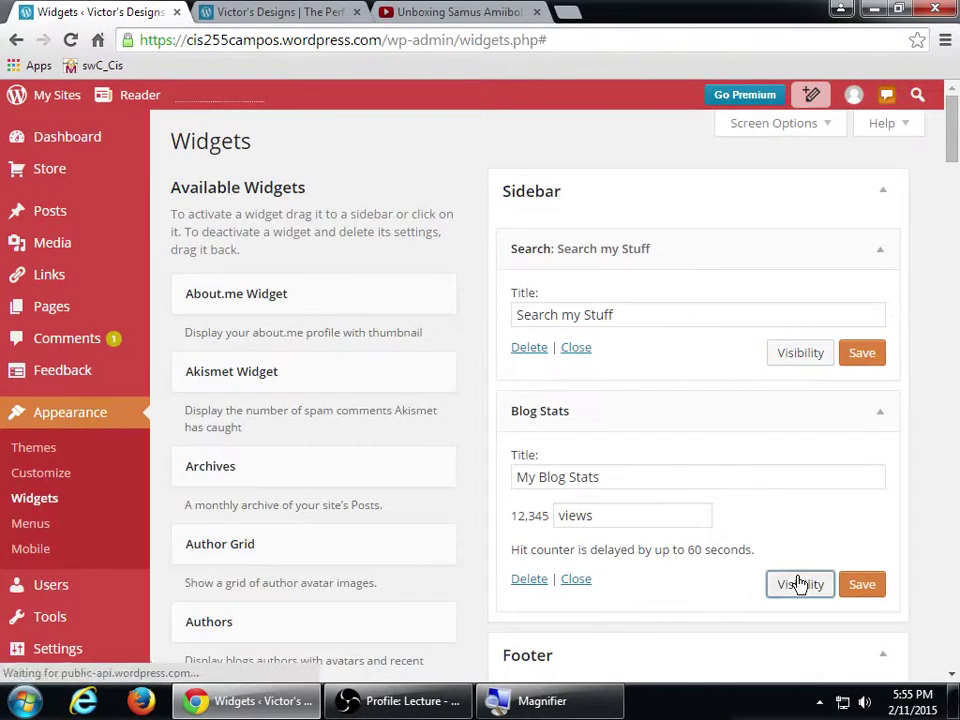
click(814, 362)
click(821, 405)
- Inspect and refold the 'Check my vid' footer widget, then reopen the Search my Stuff widget's settings
click(827, 250)
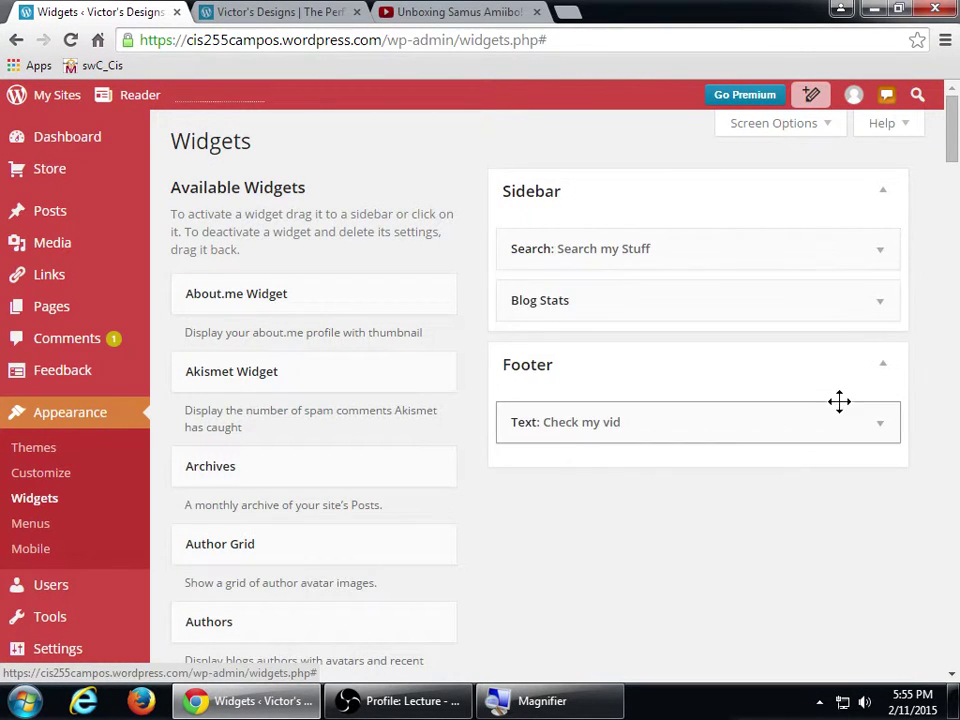
click(838, 422)
scroll(804, 514, down, 5)
scroll(803, 408, up, 5)
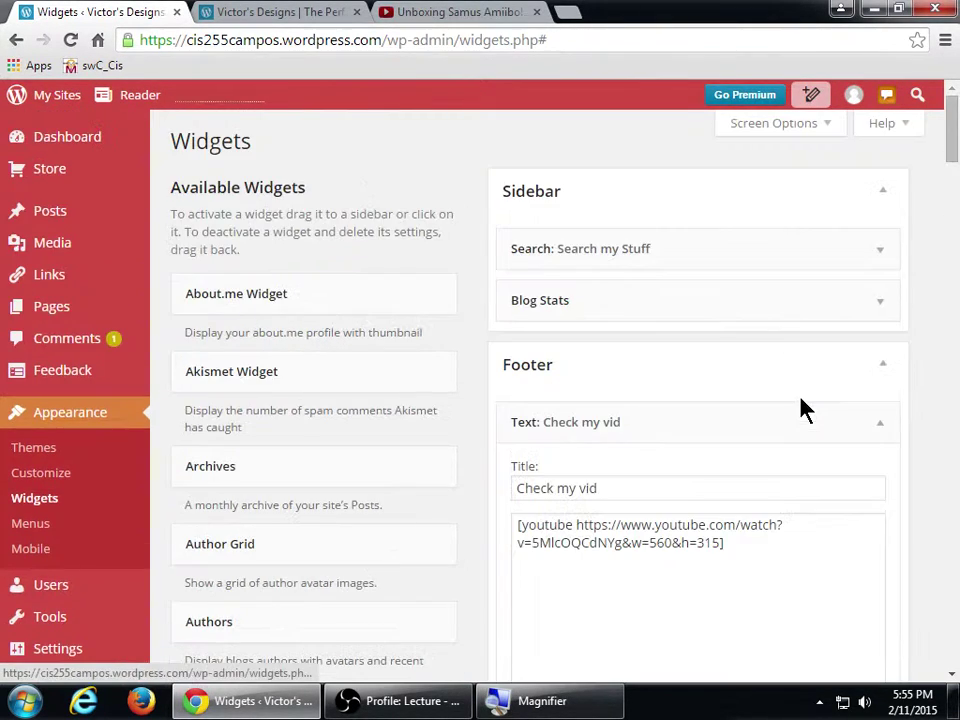
scroll(790, 440, down, 5)
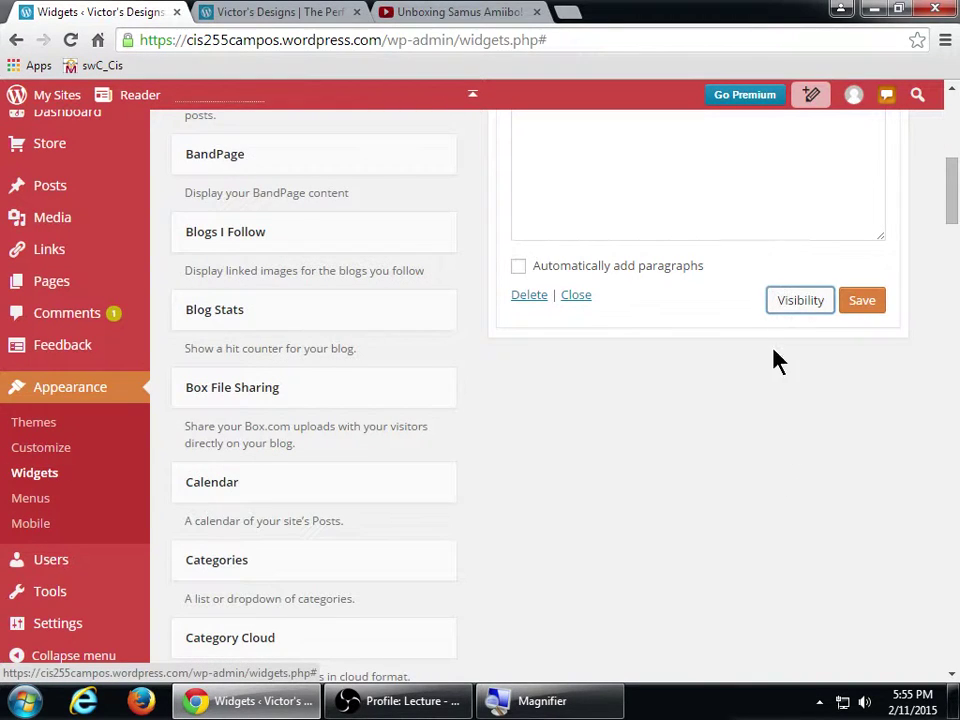
scroll(770, 390, up, 5)
click(759, 424)
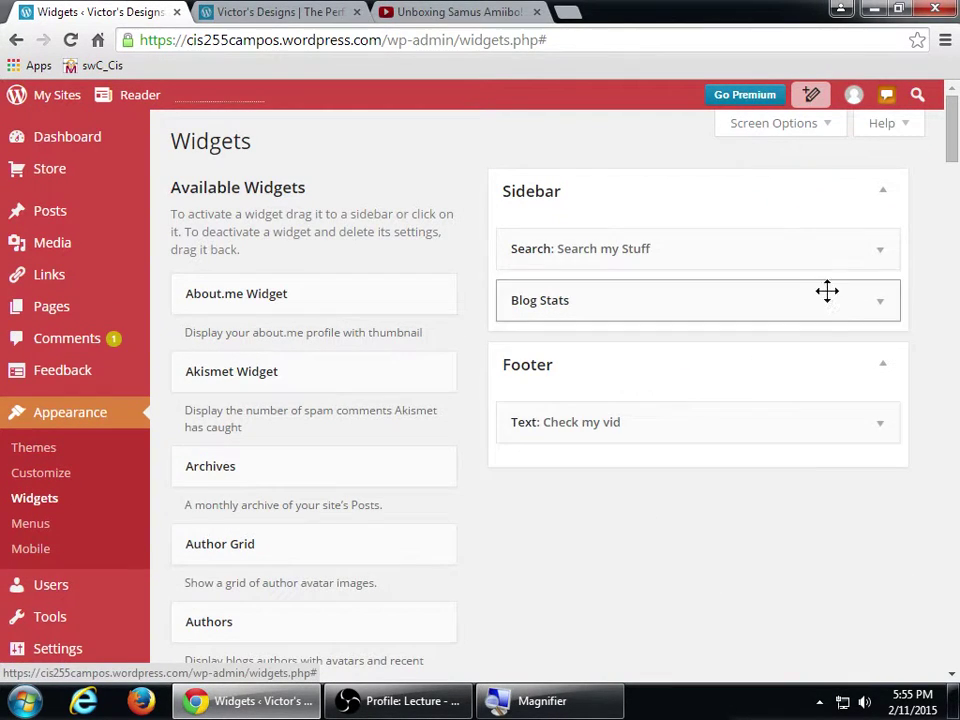
click(853, 252)
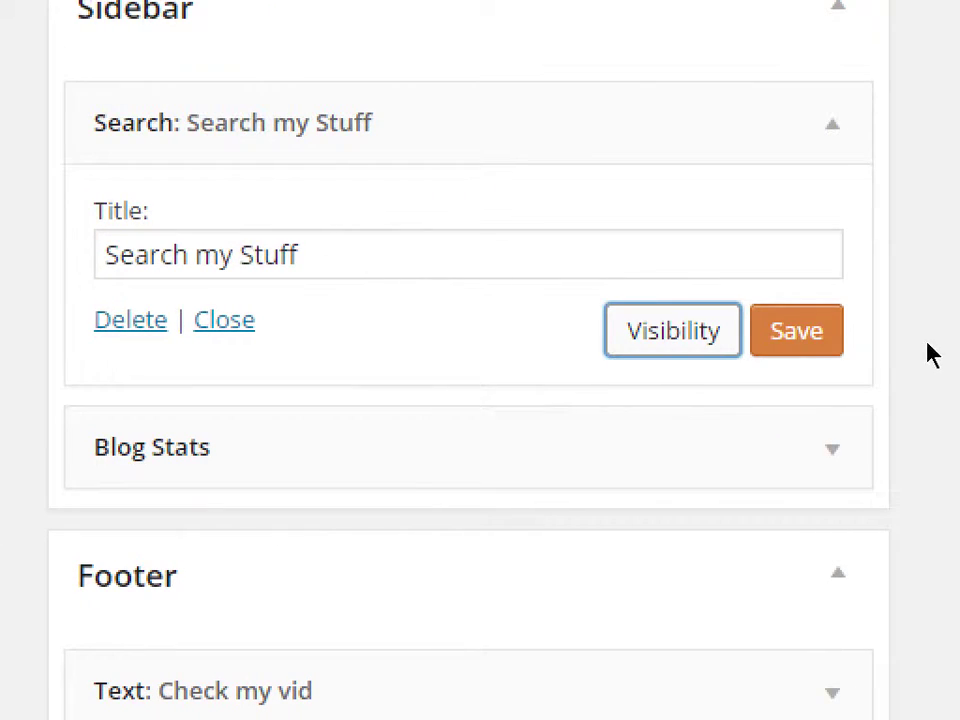
key(Tab)
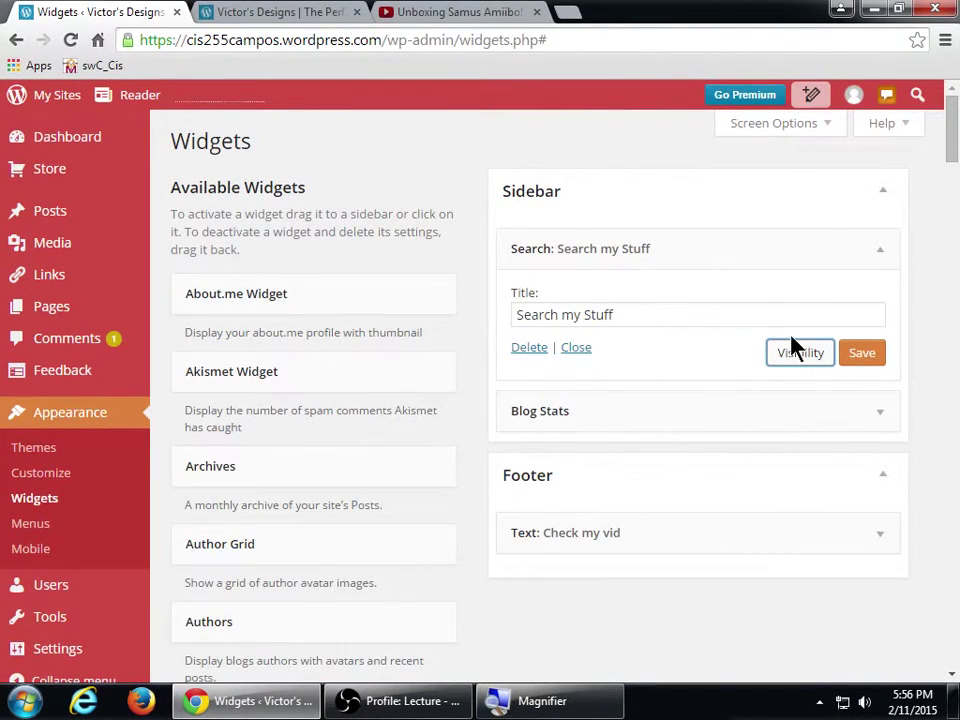
- Collapse Search my Stuff and go to Appearance > Widgets from the posts screen
click(681, 253)
scroll(612, 538, down, 3)
scroll(612, 538, up, 3)
click(92, 223)
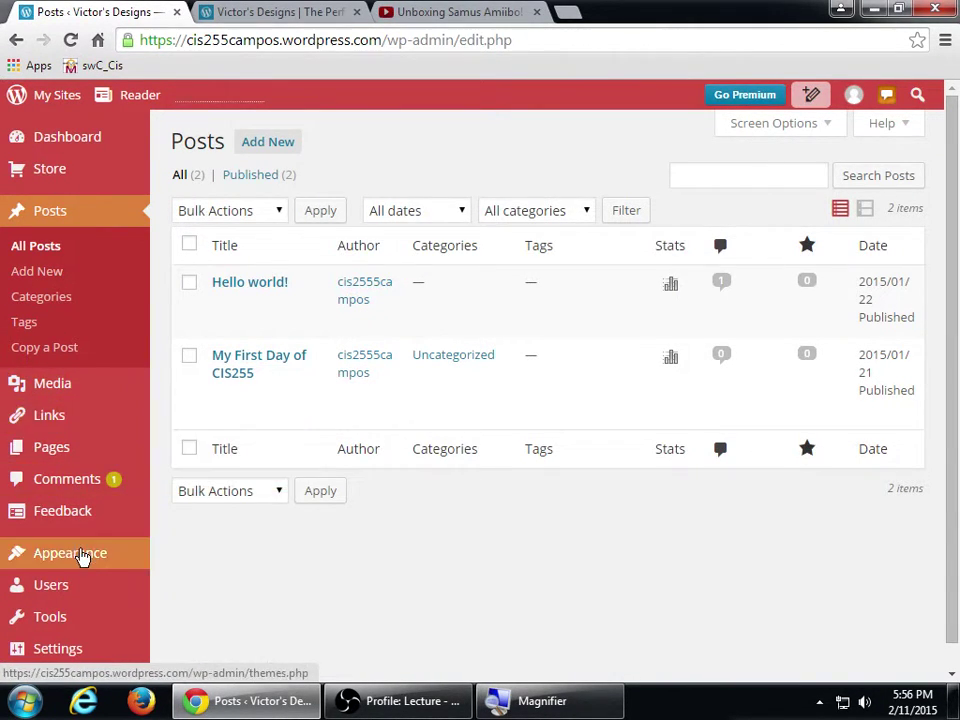
mouse_move(82, 557)
click(175, 568)
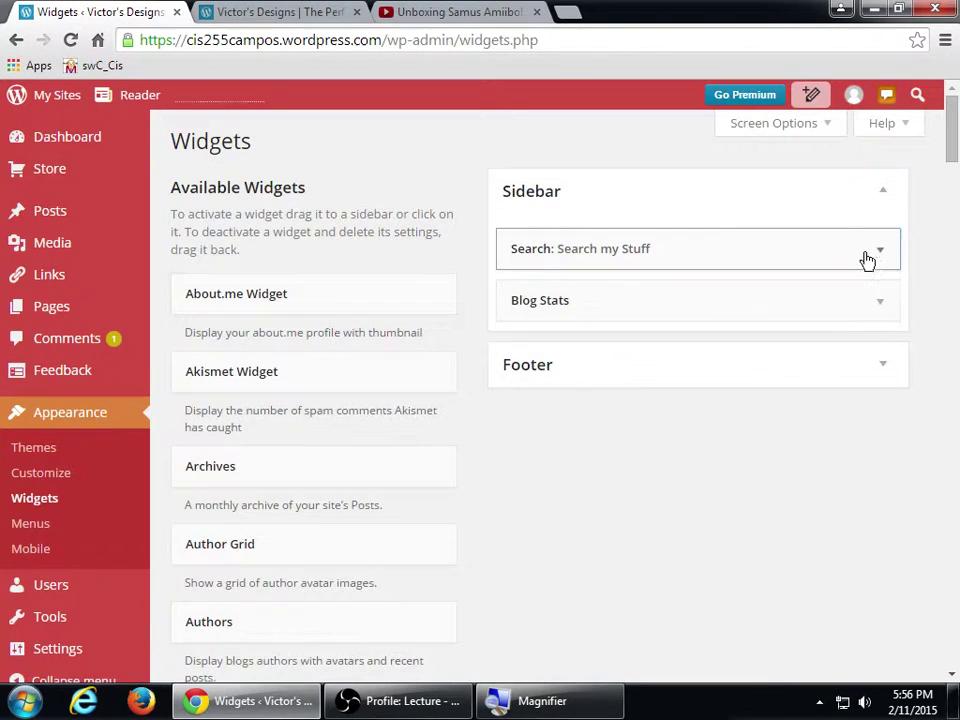
- Reveal Search my Stuff's visibility conditions, then return from the Media Library to Widgets
click(867, 253)
click(801, 356)
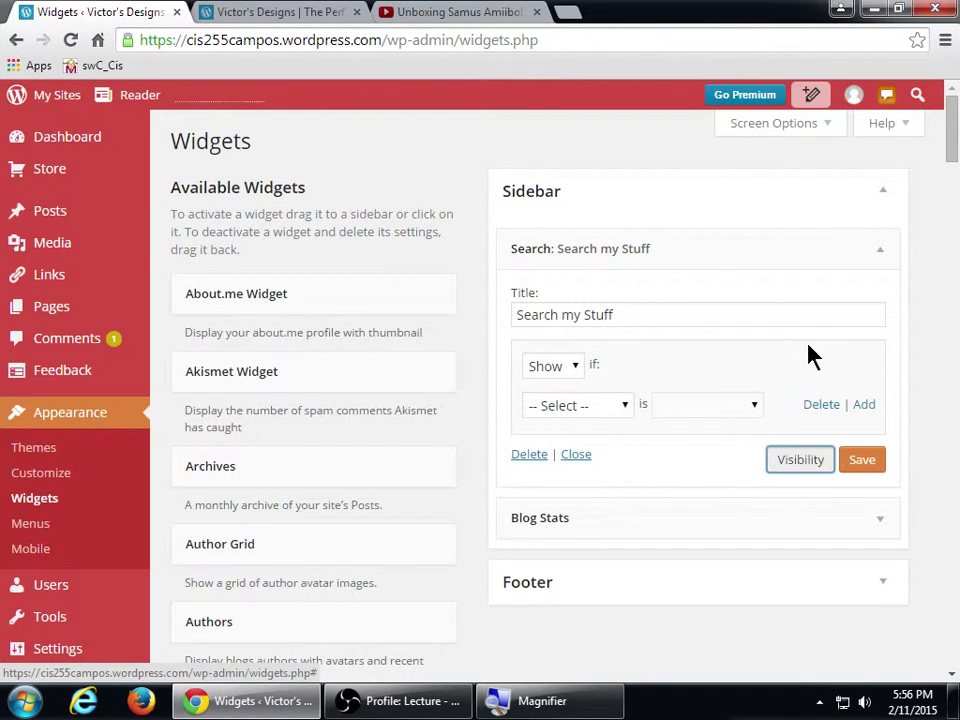
click(66, 246)
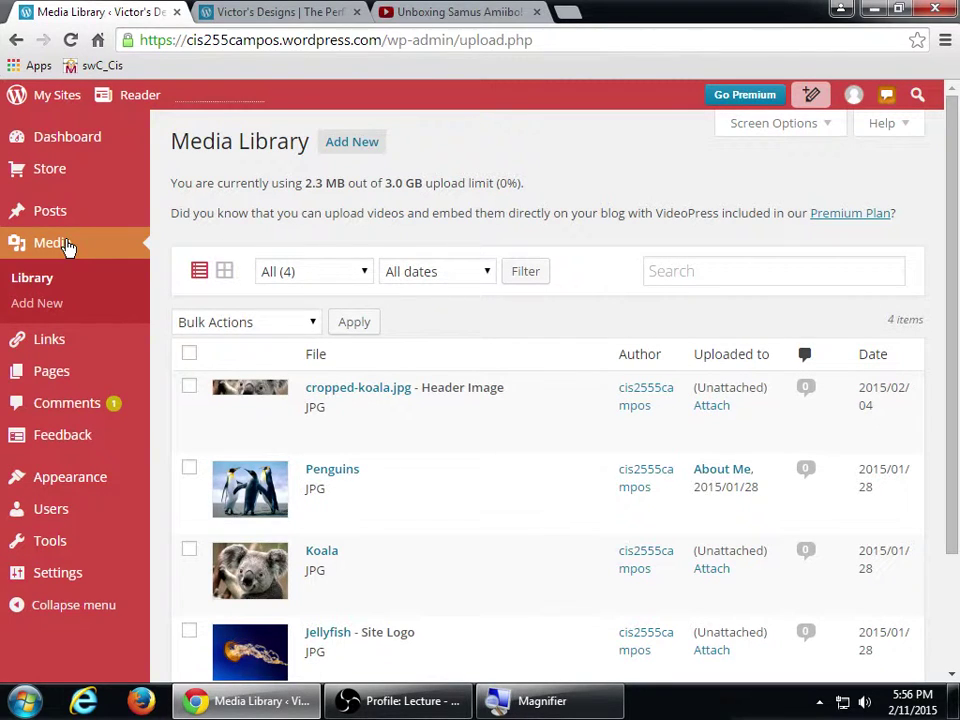
mouse_move(94, 478)
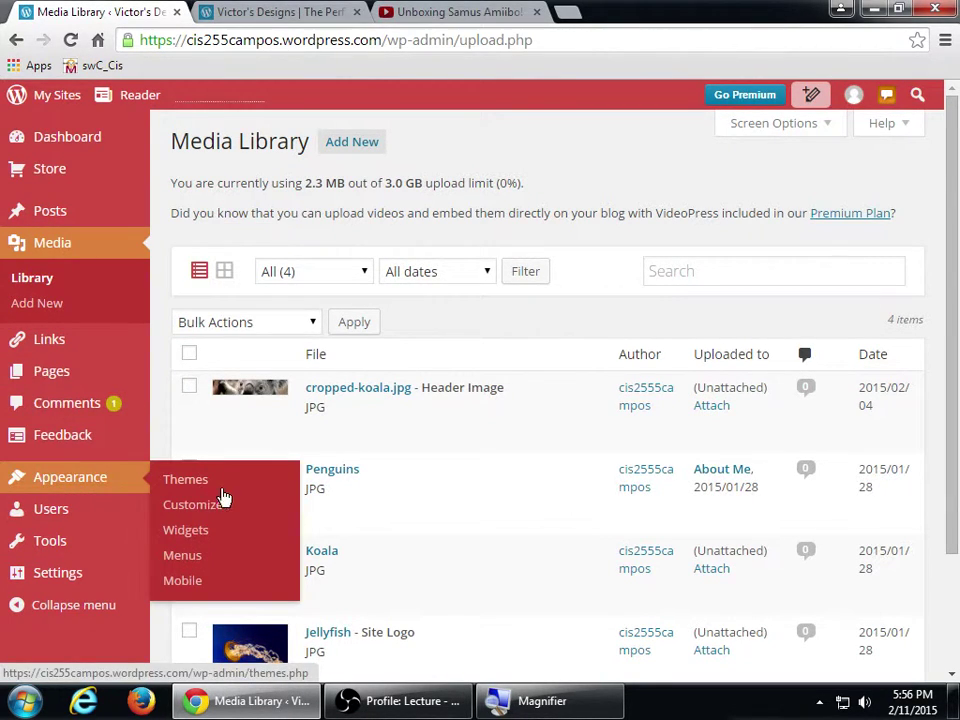
click(215, 542)
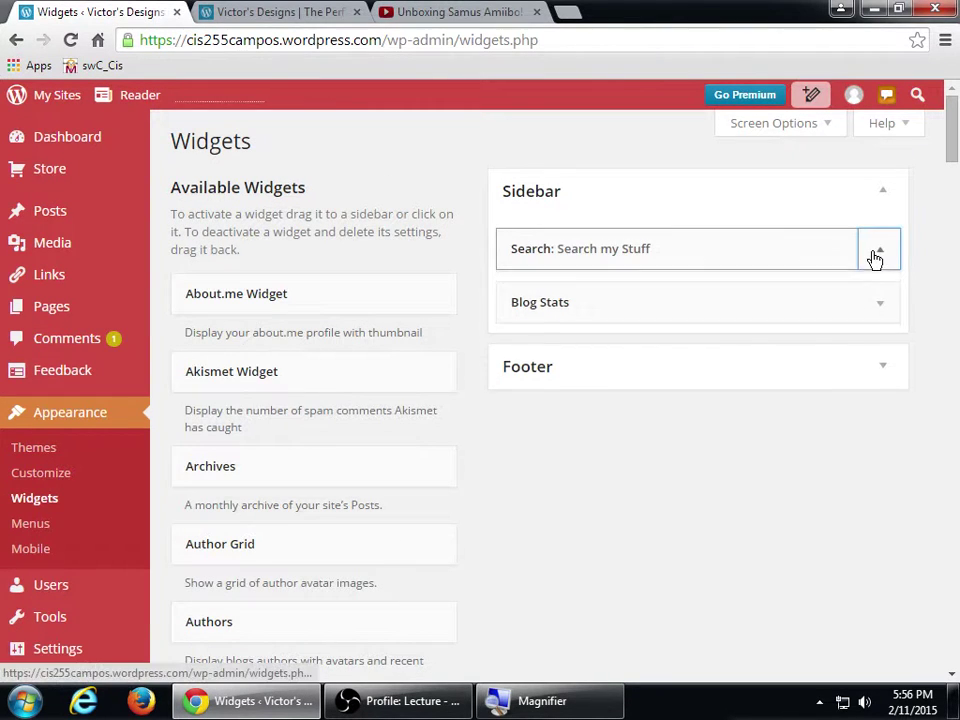
- Expand the Search my Stuff widget's visibility options and keep the rule on Show
click(875, 259)
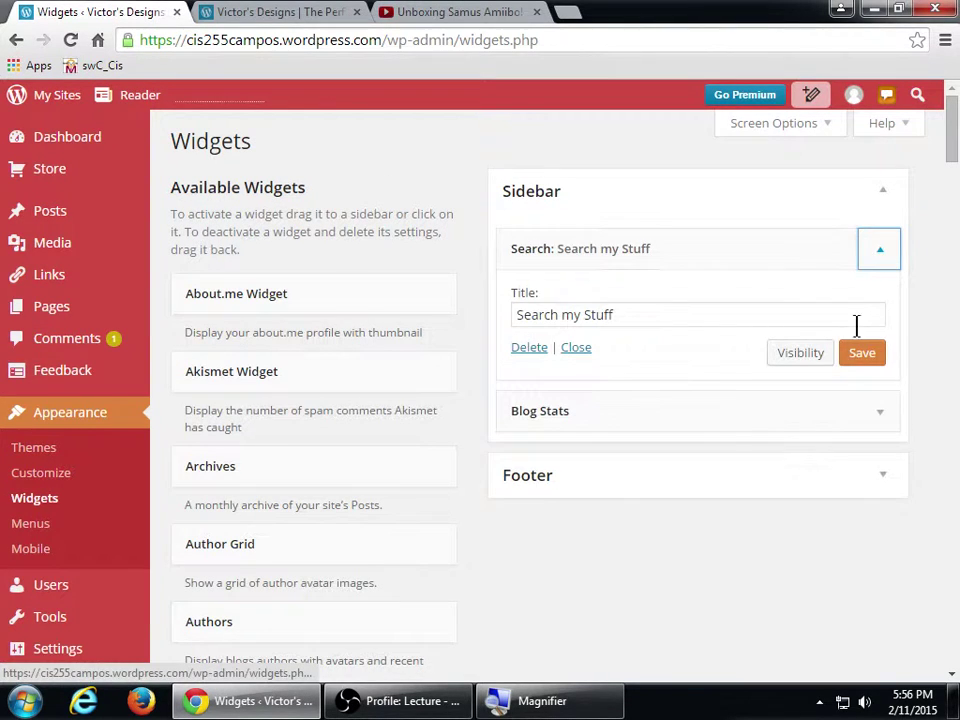
click(792, 356)
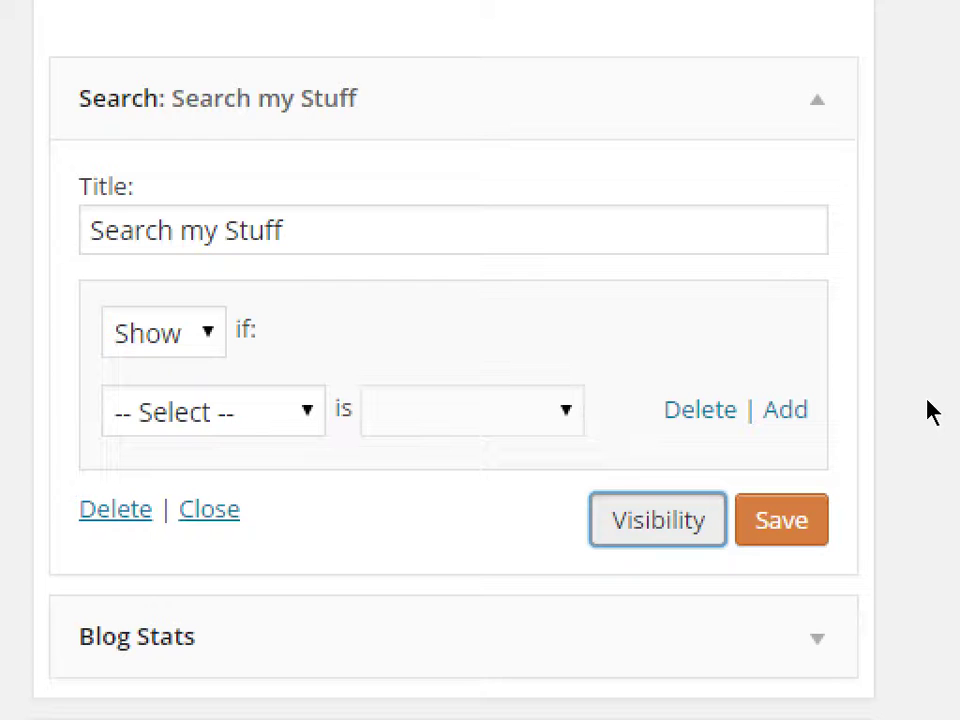
key(alt+Down)
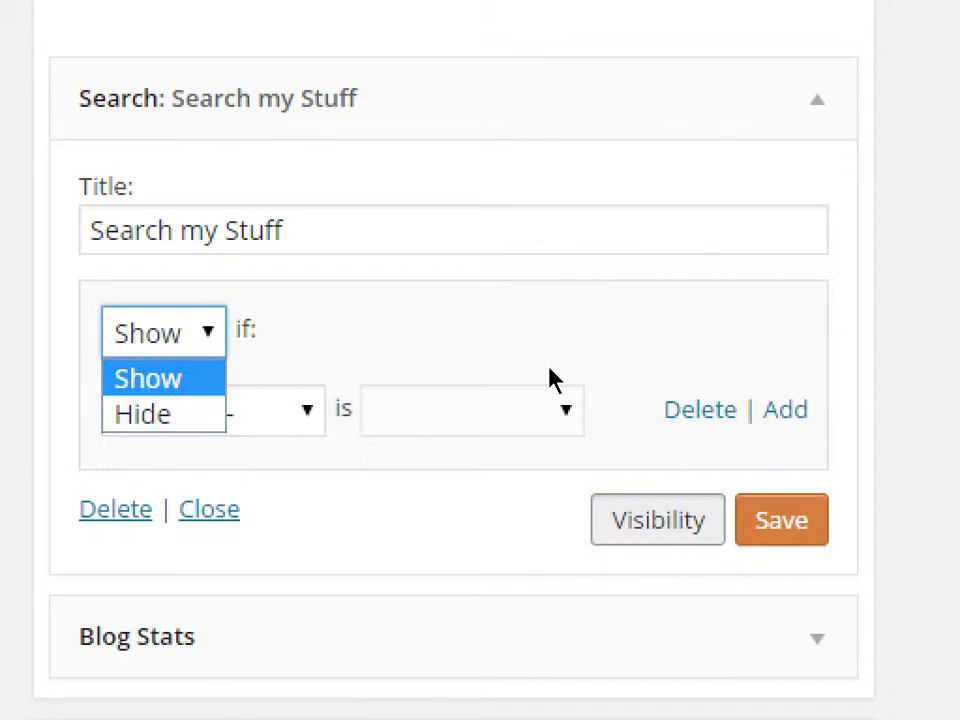
key(Down)
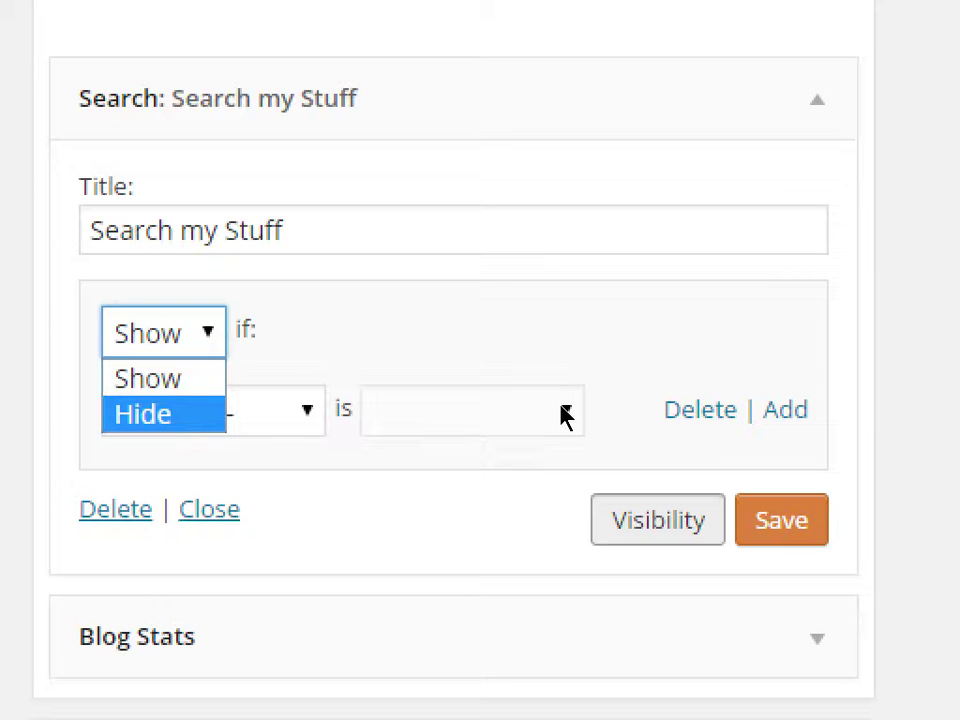
key(Up)
key(Return)
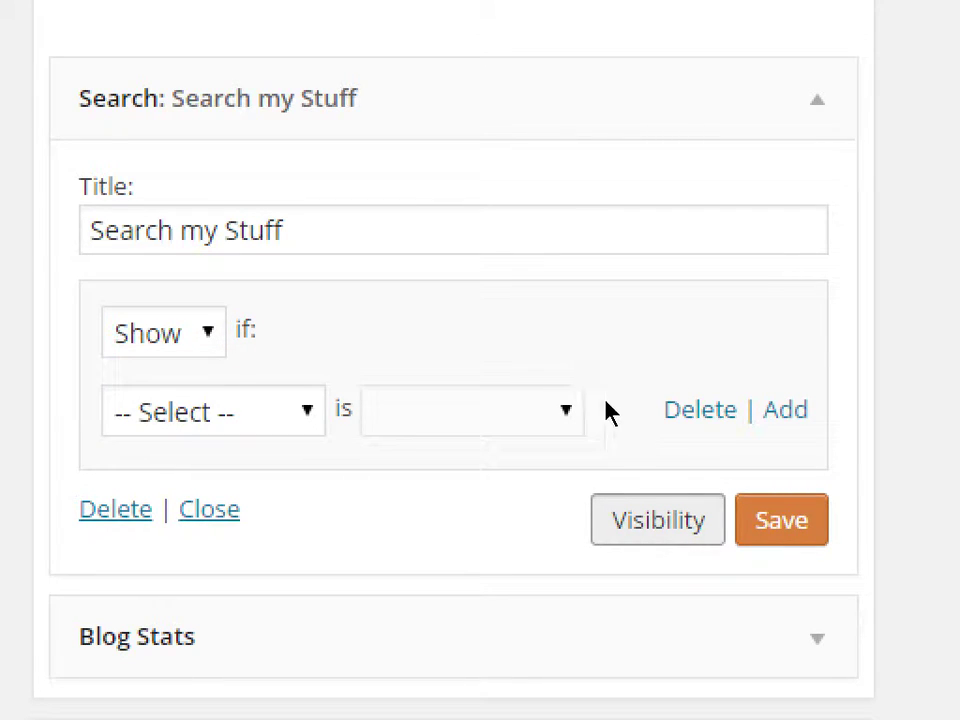
- Set the visibility condition to Page is About Me
key(Tab)
key(alt+Down)
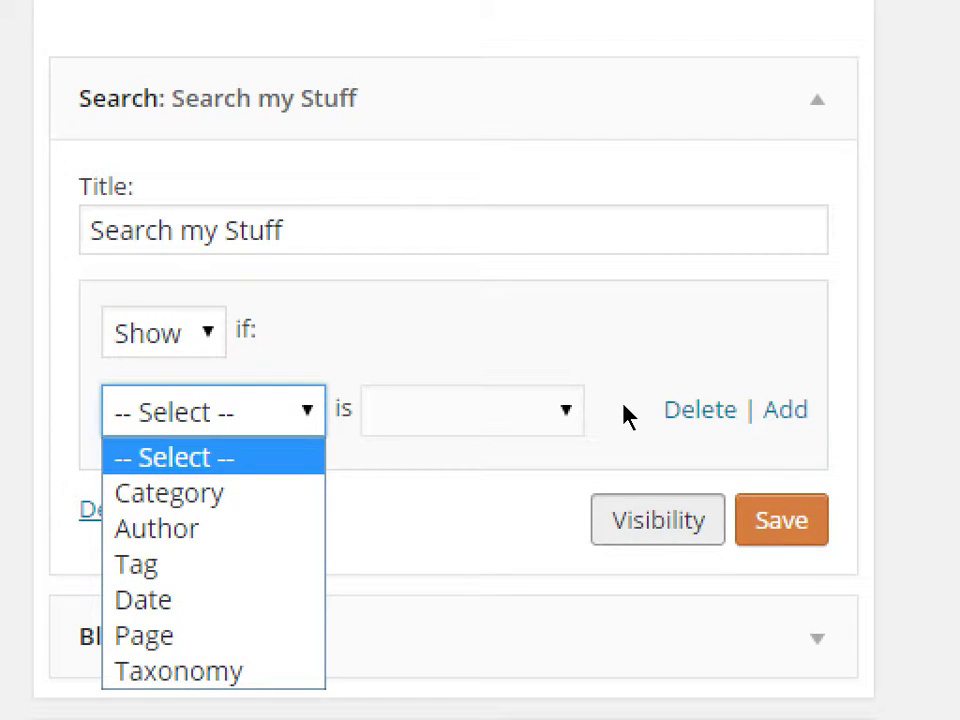
key(p)
key(c)
key(Down)
key(Up)
key(Down)
key(Down)
key(Down)
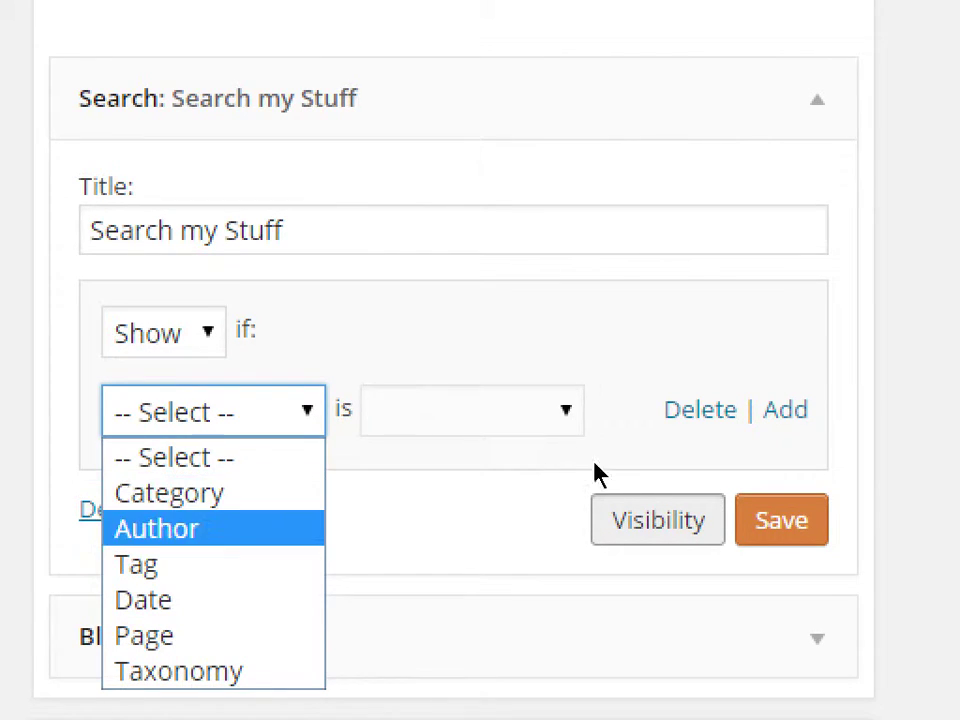
key(Down)
key(Down)
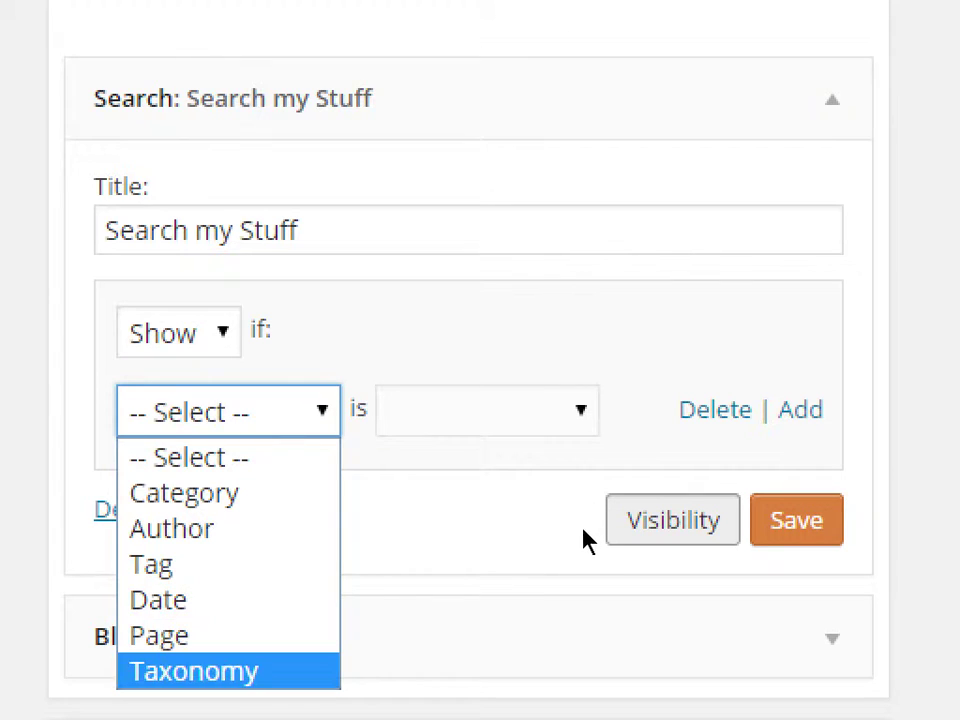
key(Up)
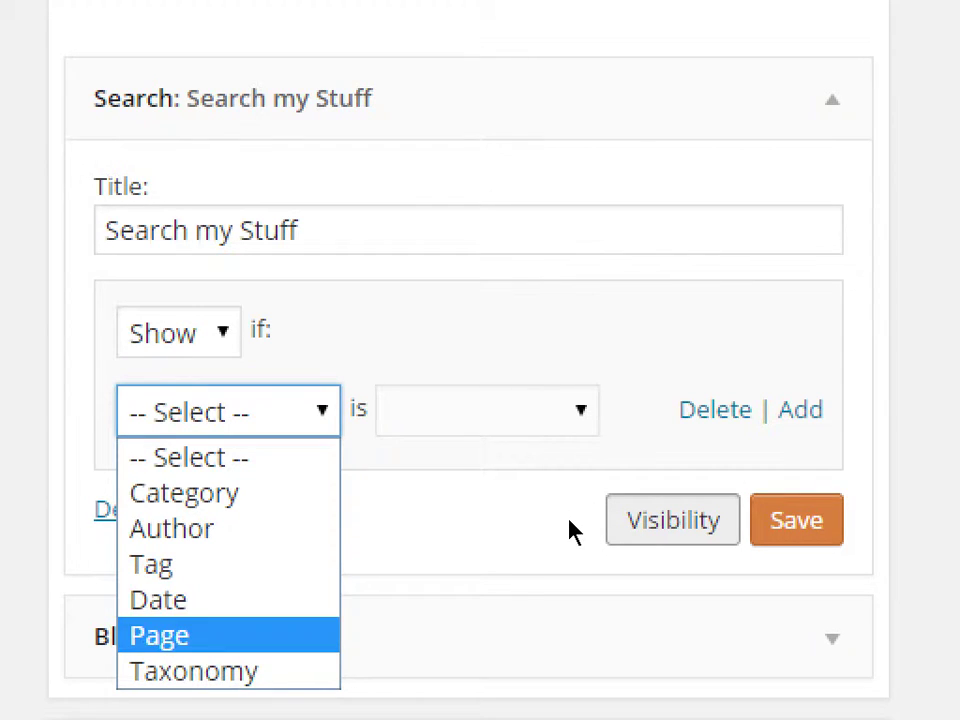
key(Return)
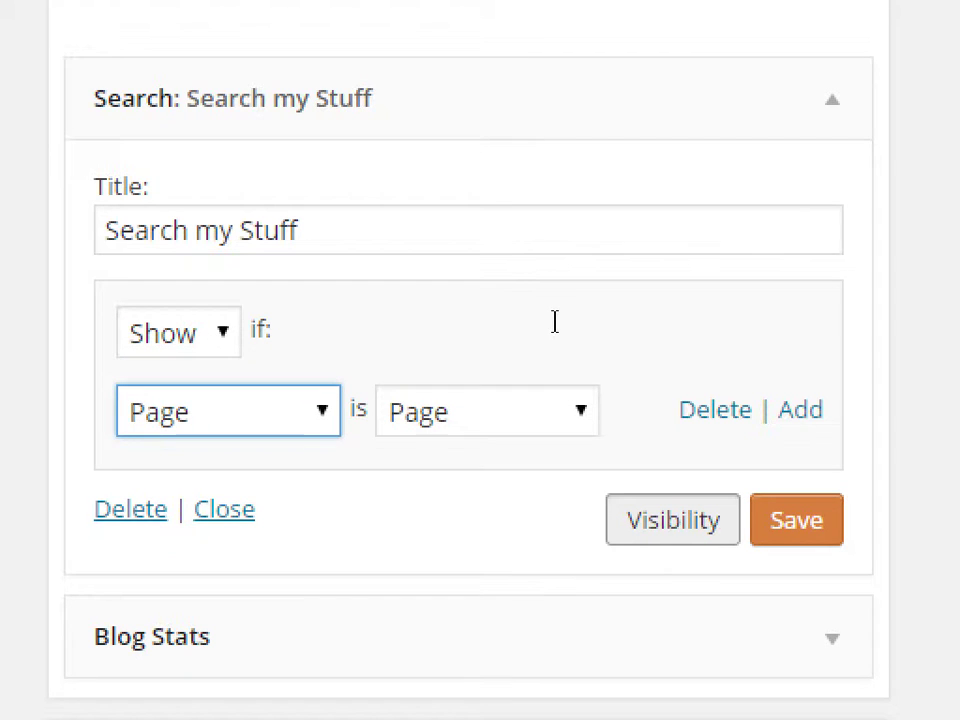
key(Tab)
key(alt+Down)
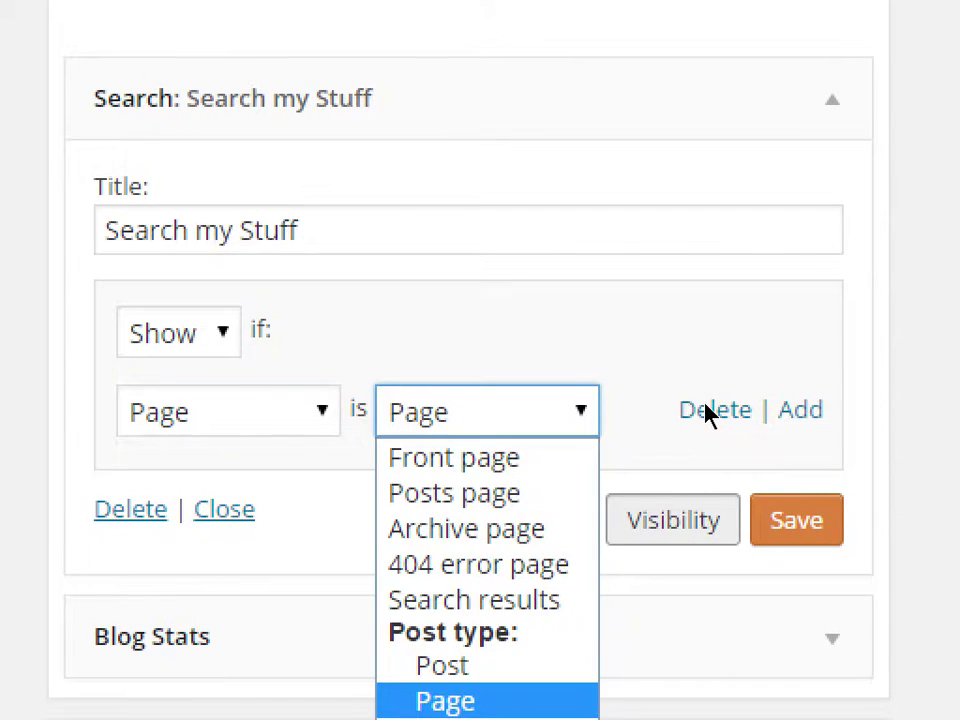
key(Up)
key(Up)
key(Up)
key(Down)
key(Down)
key(Down)
key(Down)
key(Down)
key(Down)
key(Down)
key(Down)
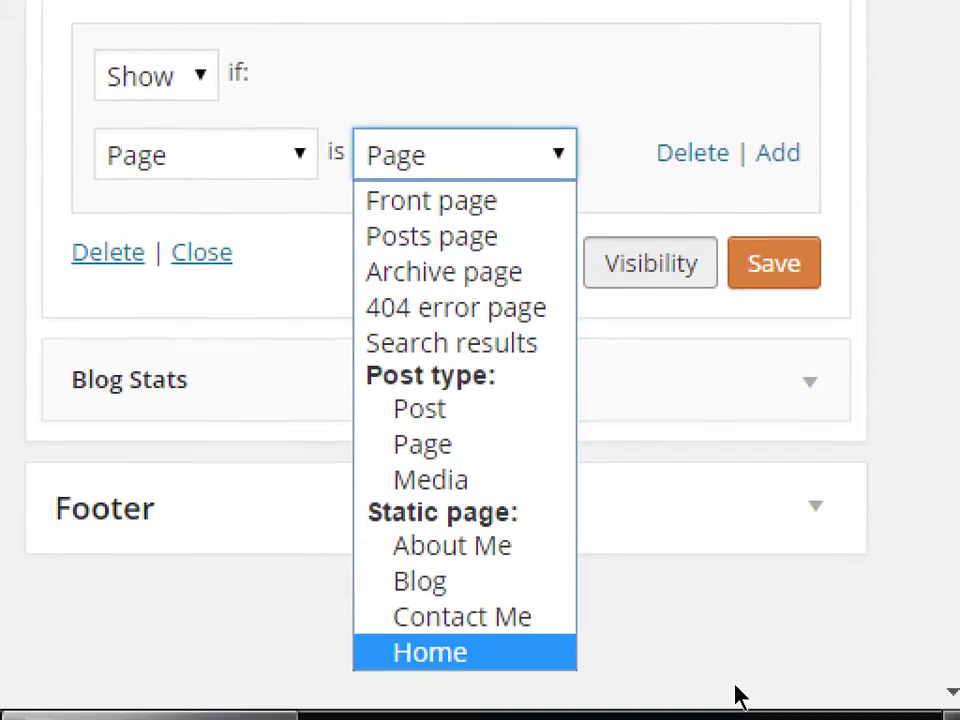
key(Up)
key(Up)
key(Up)
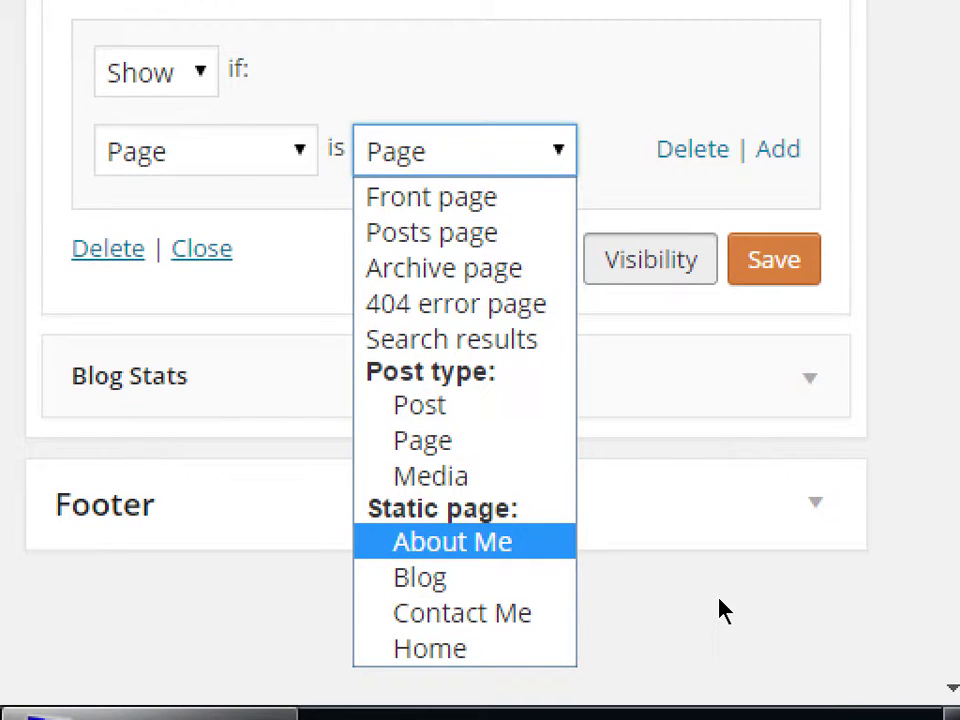
key(Return)
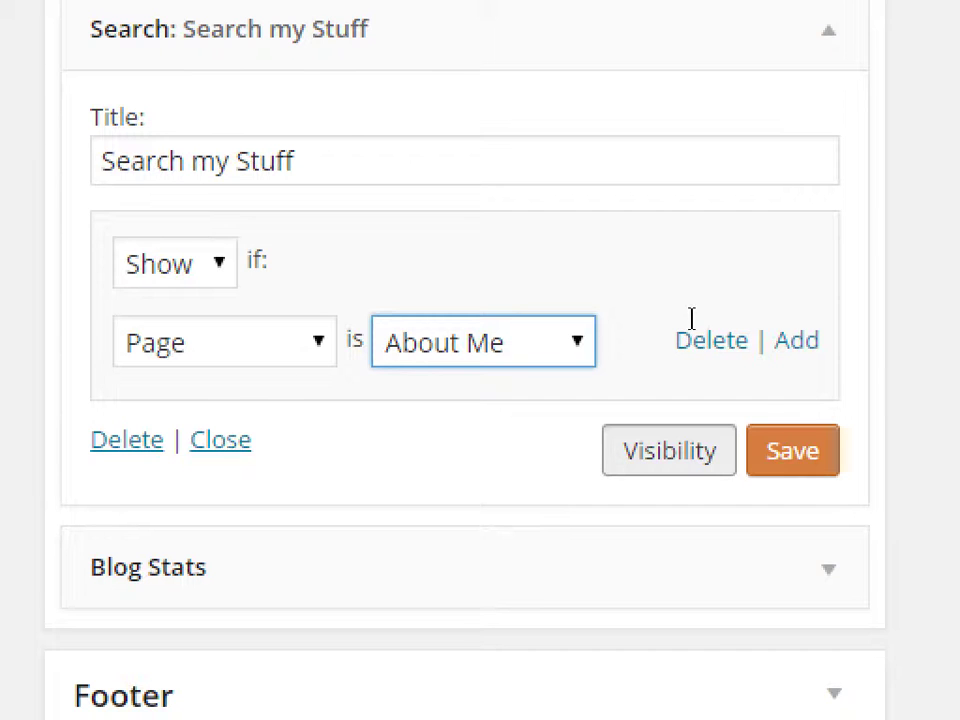
- Save the visibility rule and reload the live site to check the Home sidebar
click(838, 456)
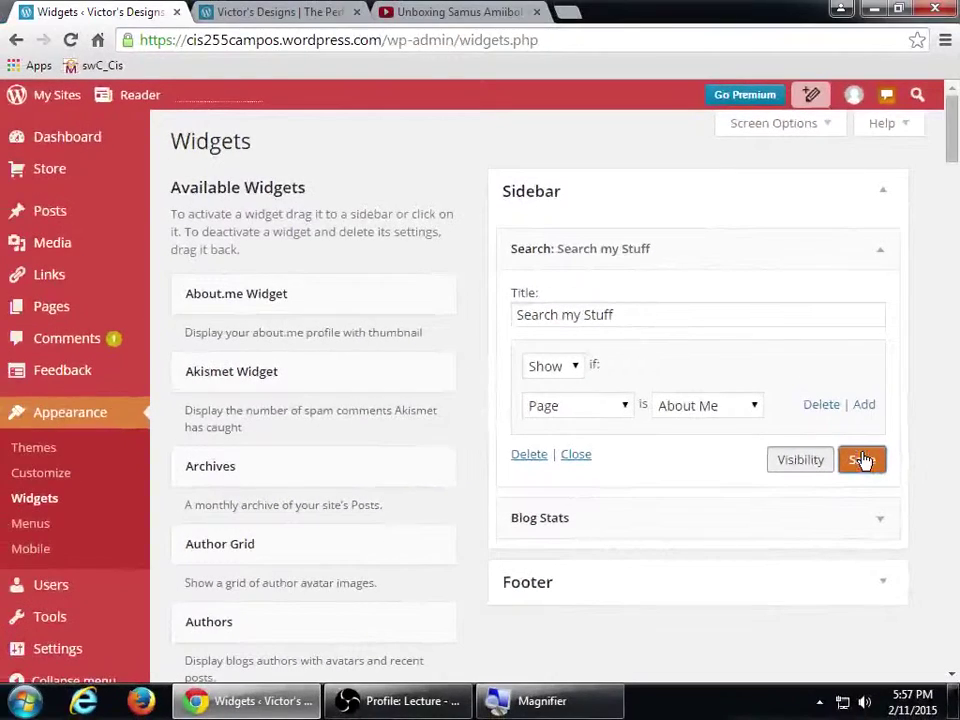
key(ctrl+Tab)
key(F5)
scroll(868, 459, down, 3)
scroll(763, 471, up, 4)
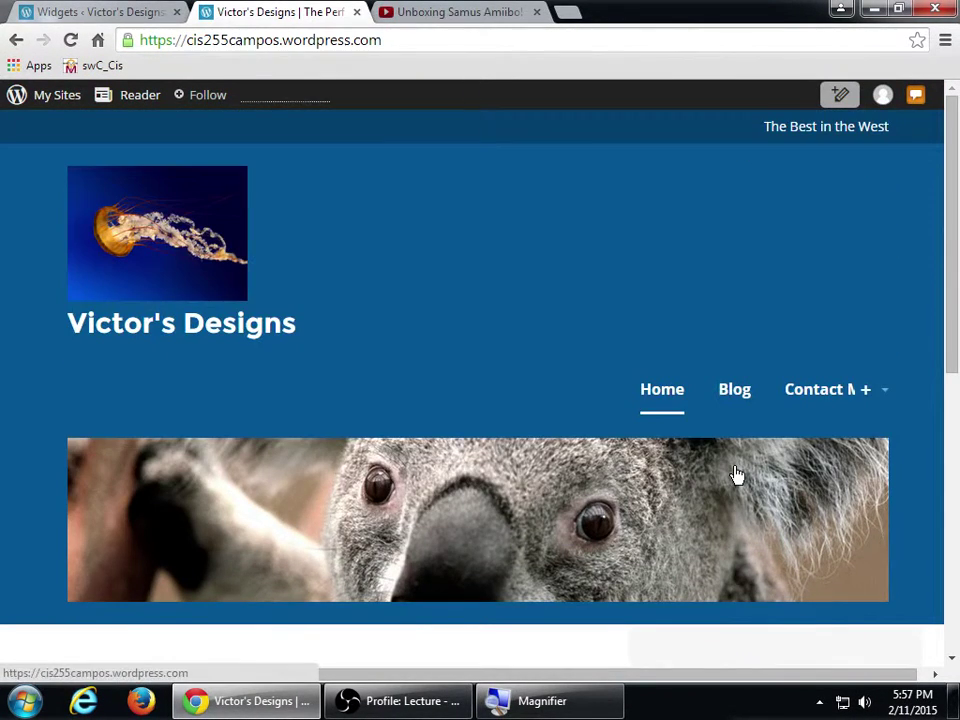
scroll(722, 474, down, 5)
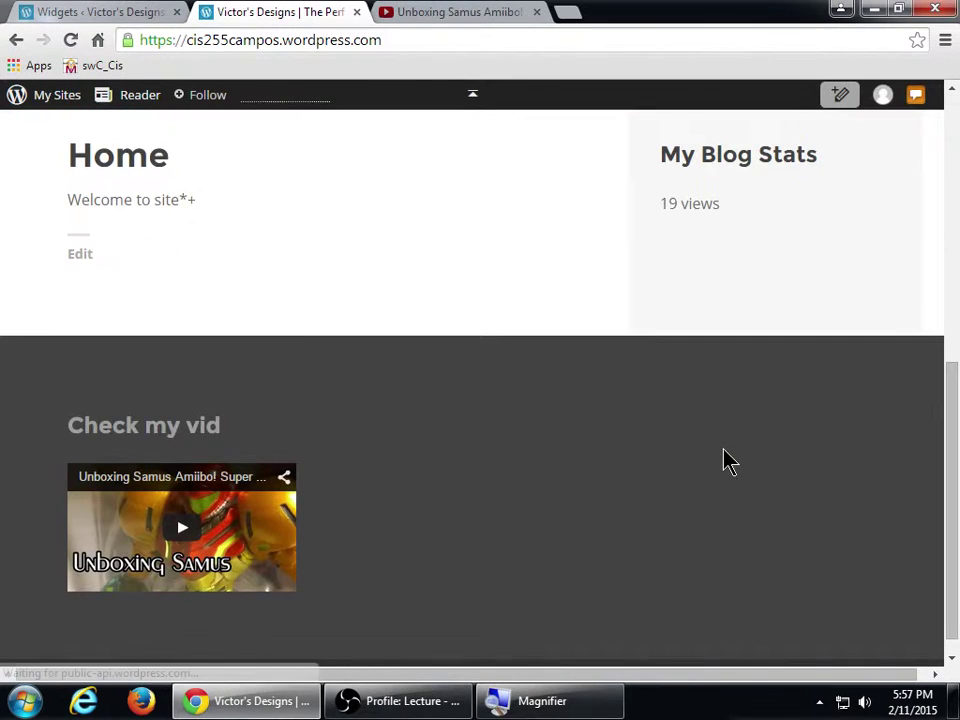
scroll(726, 458, up, 5)
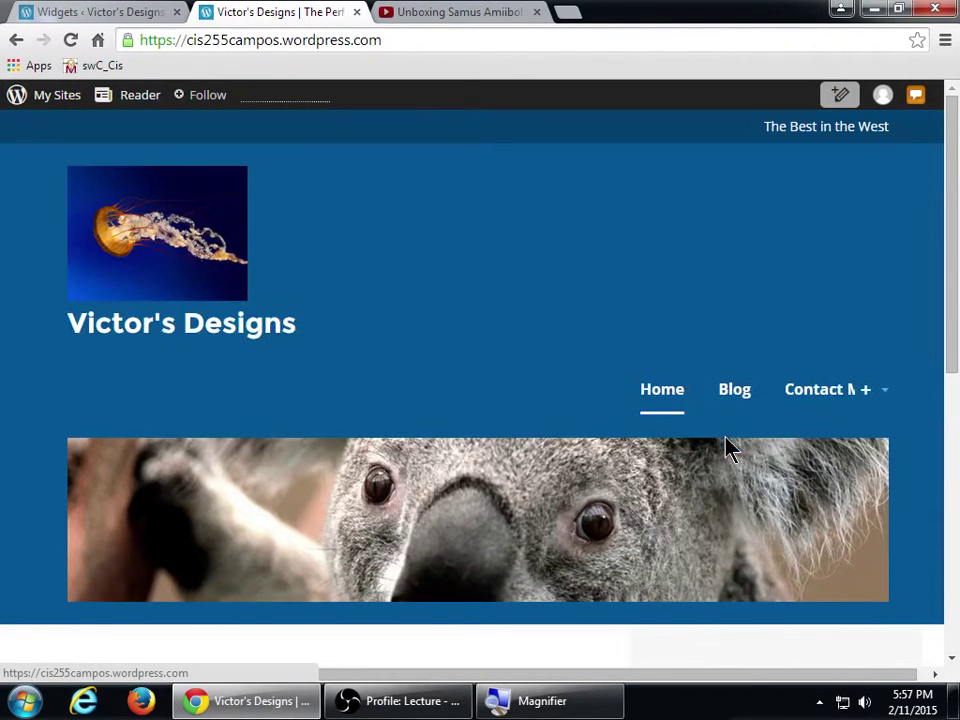
- Open the live Contact Me page and scroll through its sidebar
click(818, 406)
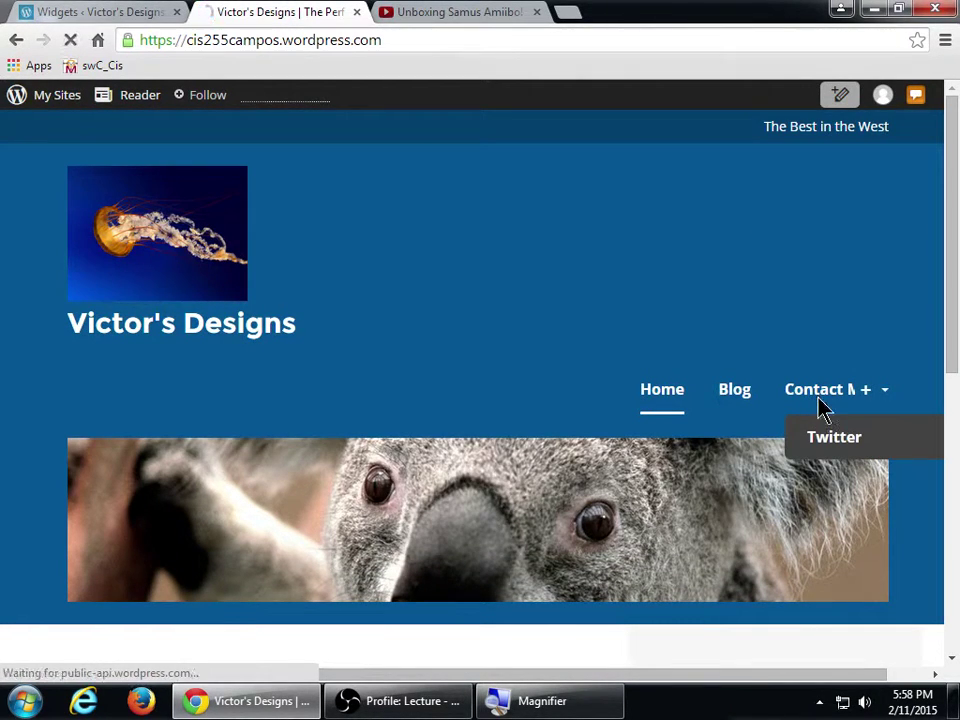
scroll(820, 405, down, 5)
scroll(821, 409, up, 1)
scroll(821, 409, down, 1)
scroll(821, 409, down, 2)
scroll(816, 407, down, 1)
scroll(816, 407, up, 2)
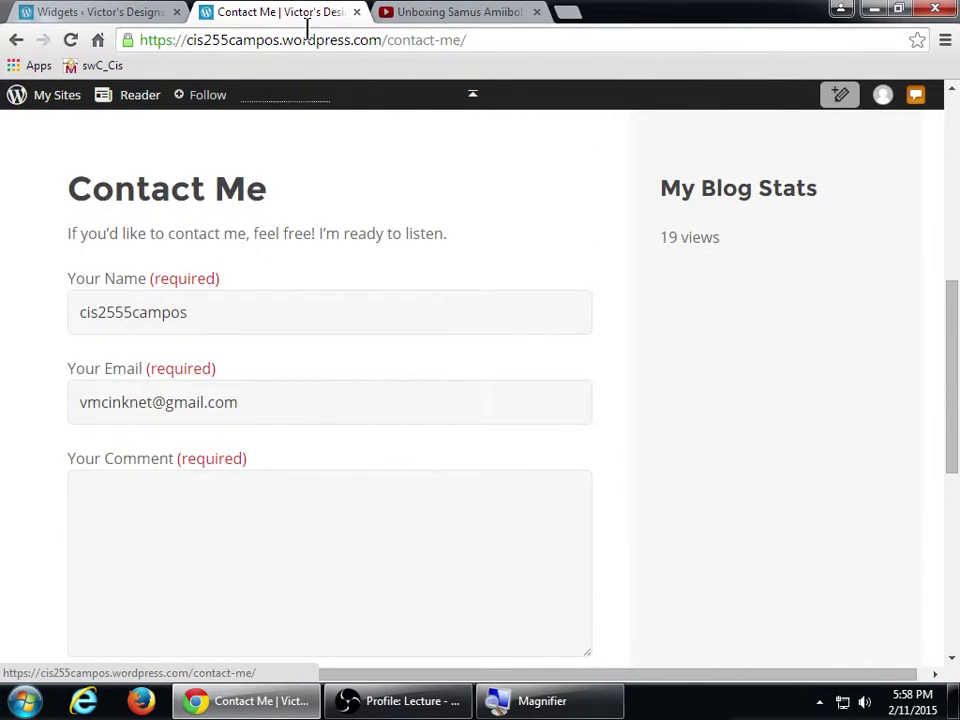
- Change the rule's page from About Me to Contact Me, save, and reload the Contact Me page
click(141, 11)
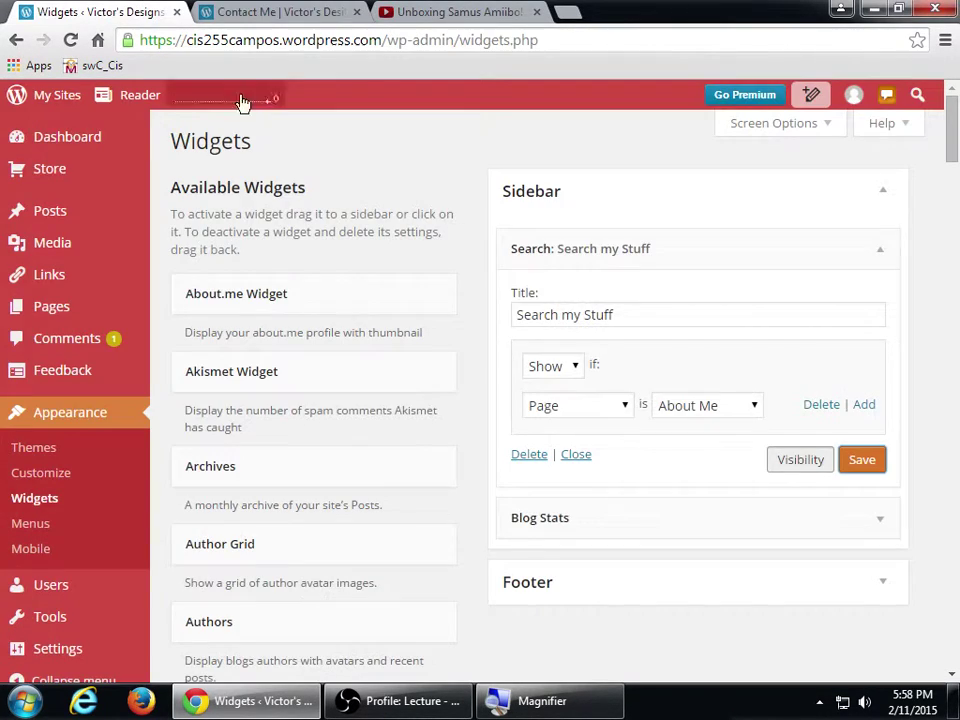
click(656, 405)
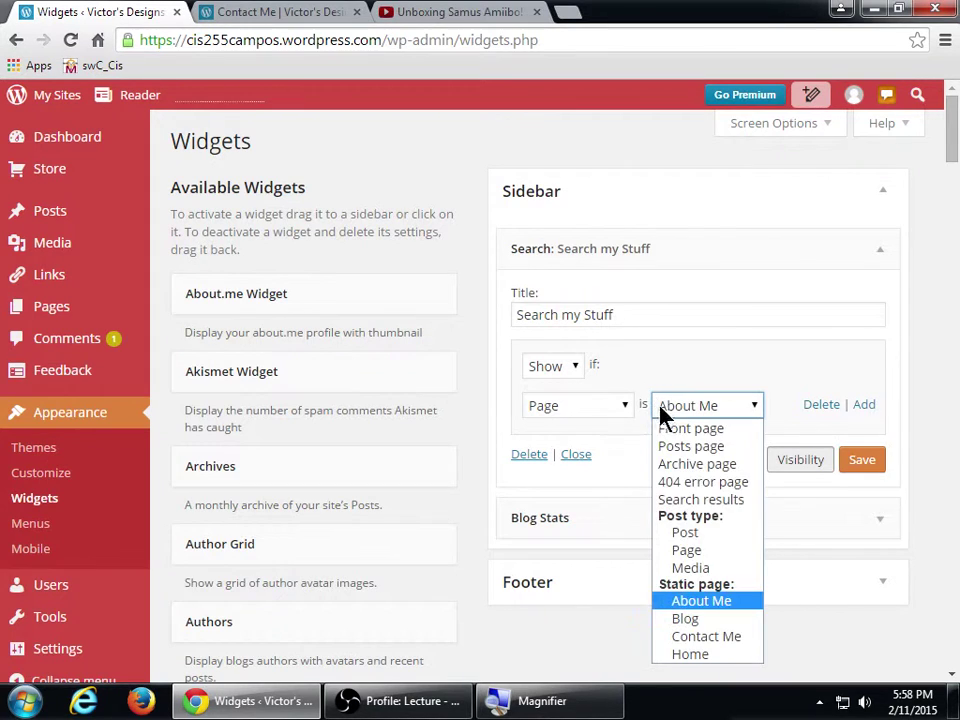
click(686, 636)
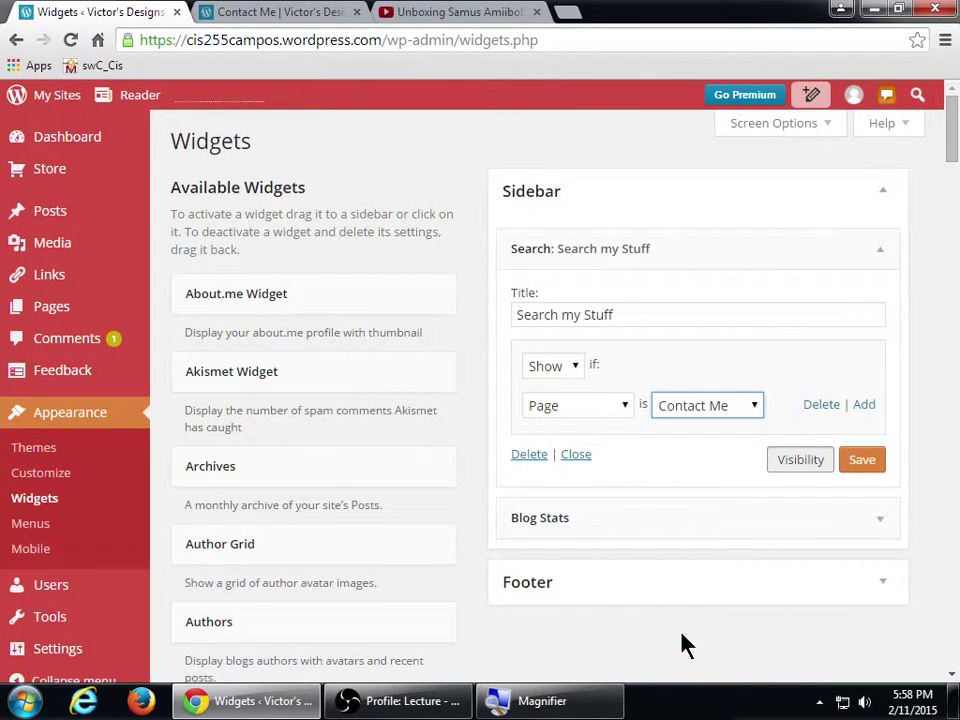
click(862, 462)
click(282, 14)
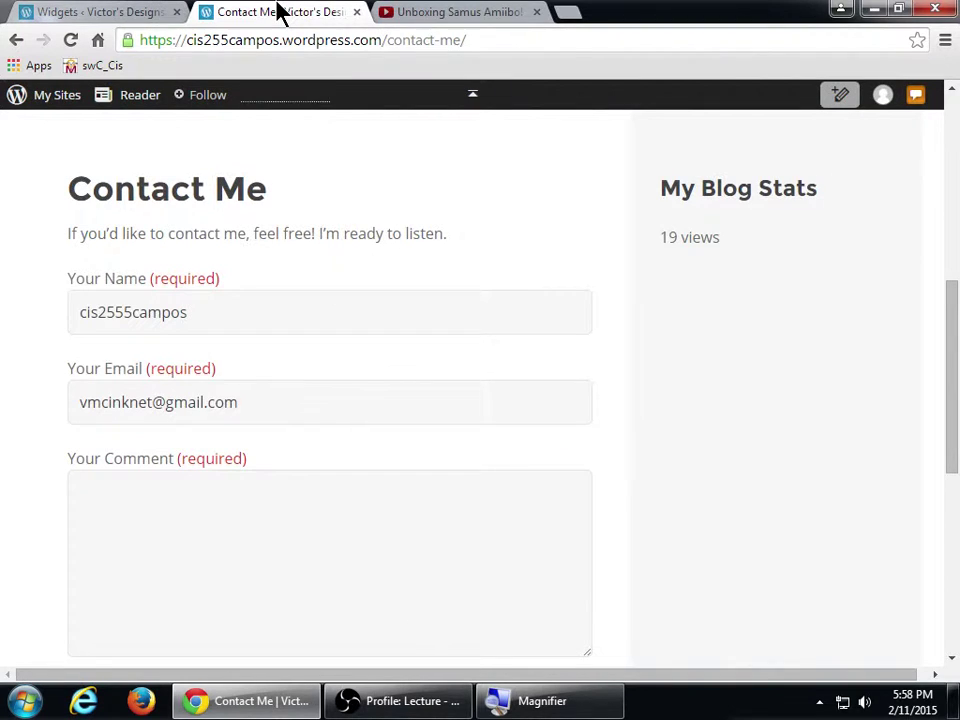
key(F5)
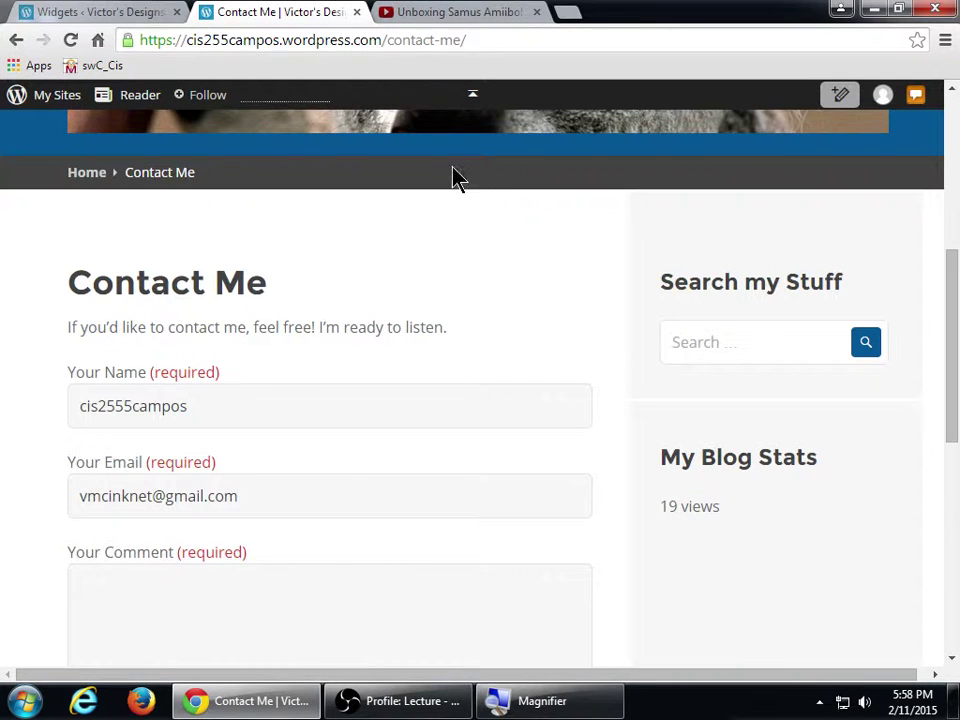
- Switch the Search my Stuff rule to Hide if Page is Contact Me and save it
click(184, 12)
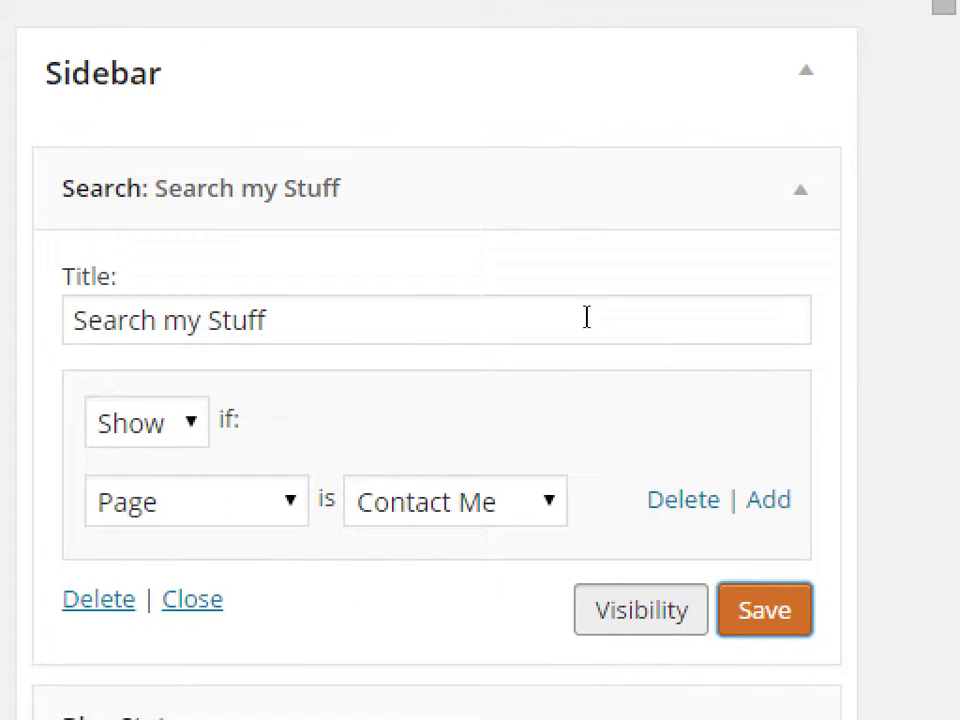
click(829, 310)
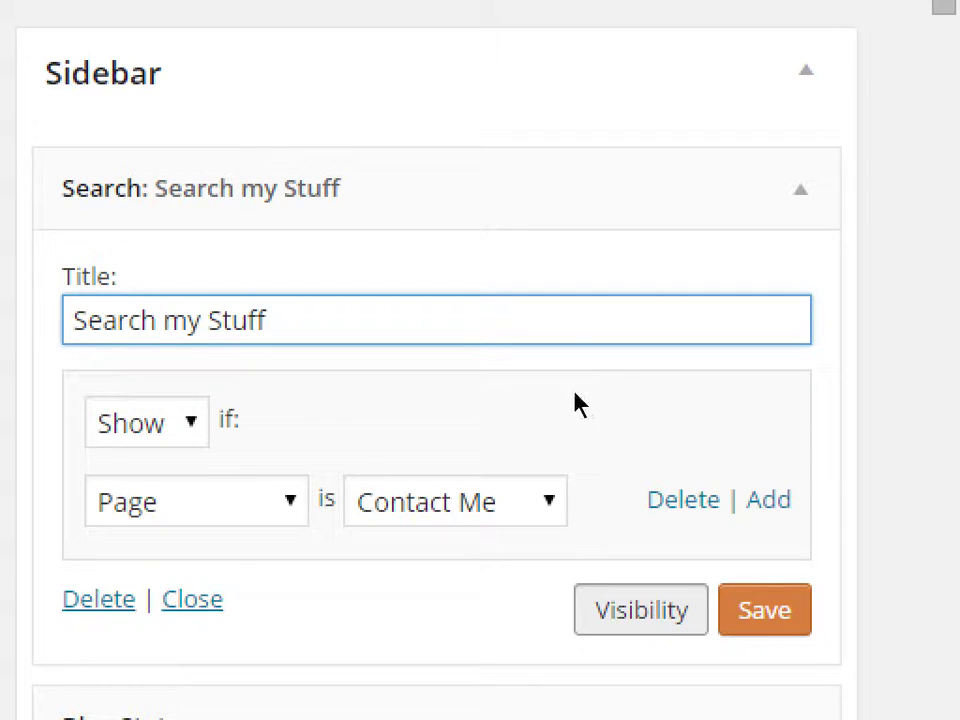
key(Tab)
key(alt+Down)
key(Down)
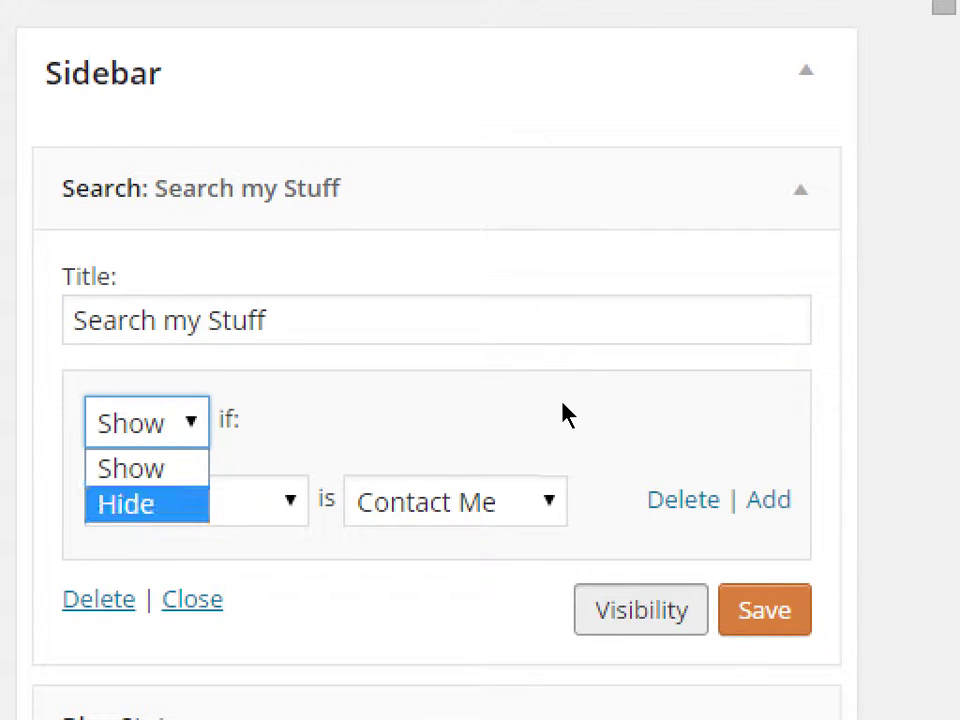
key(Return)
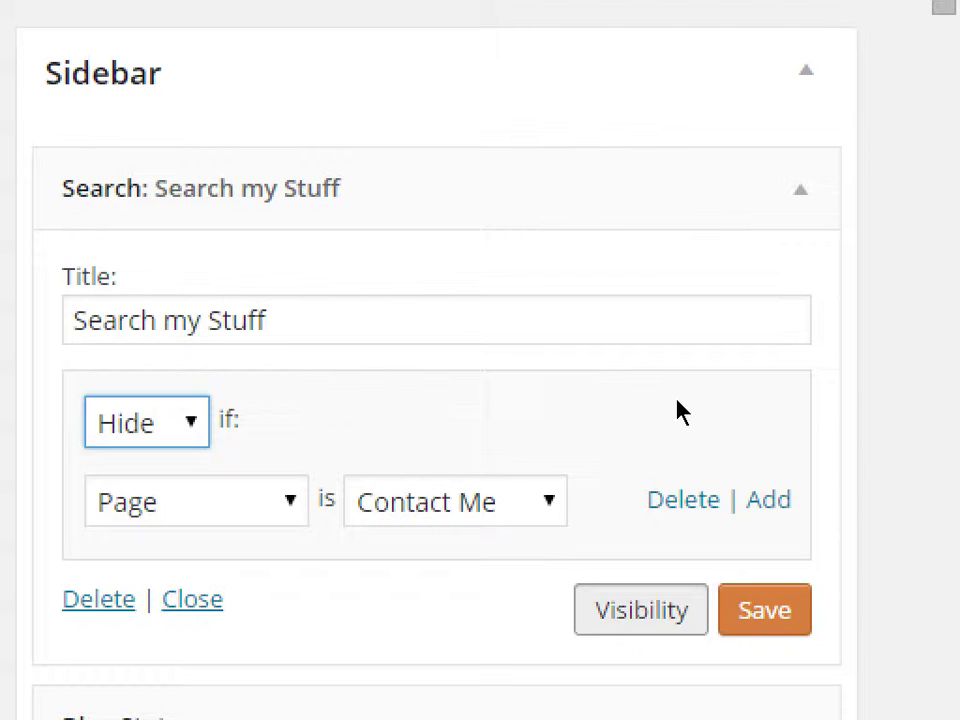
scroll(830, 445, down, 1)
key(Return)
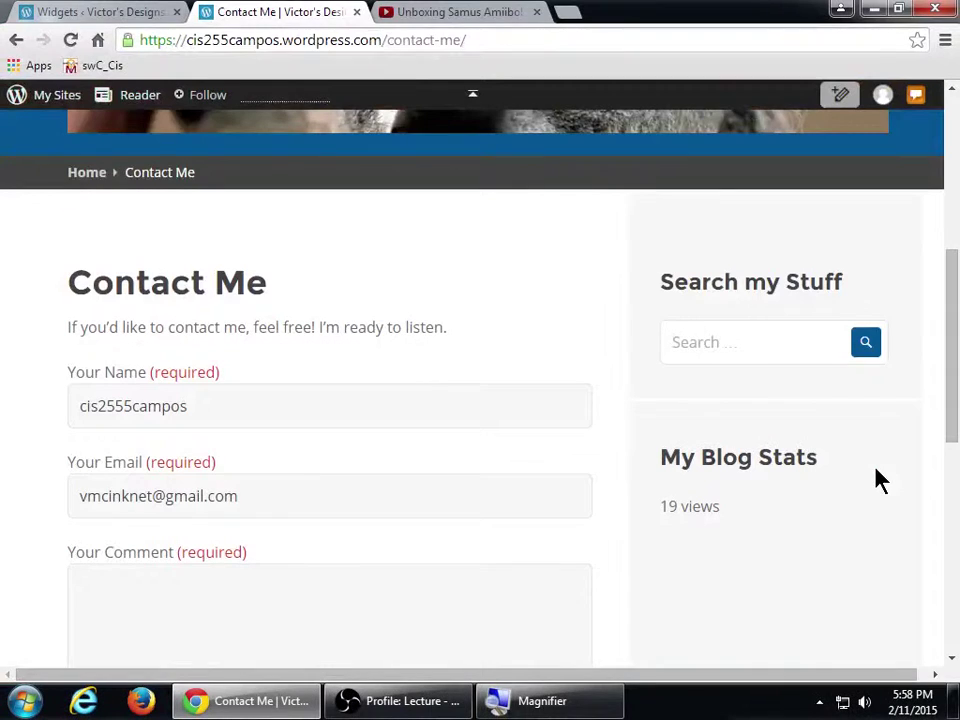
- Reload Contact Me, then visit Home, Blog and Contact Me to check which sidebars show search
key(F5)
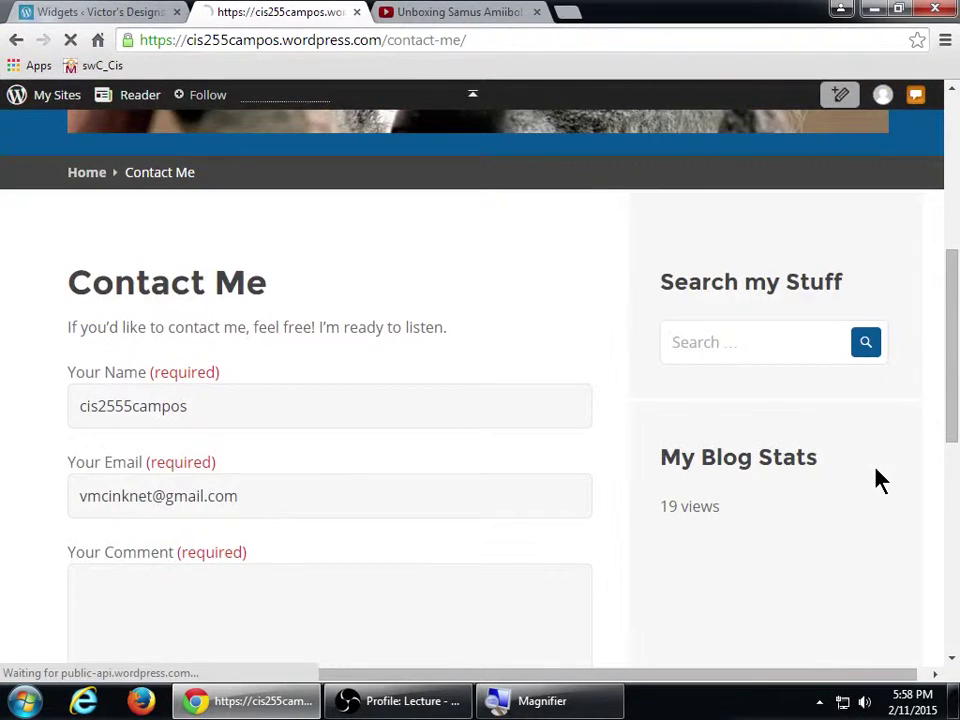
scroll(243, 300, up, 4)
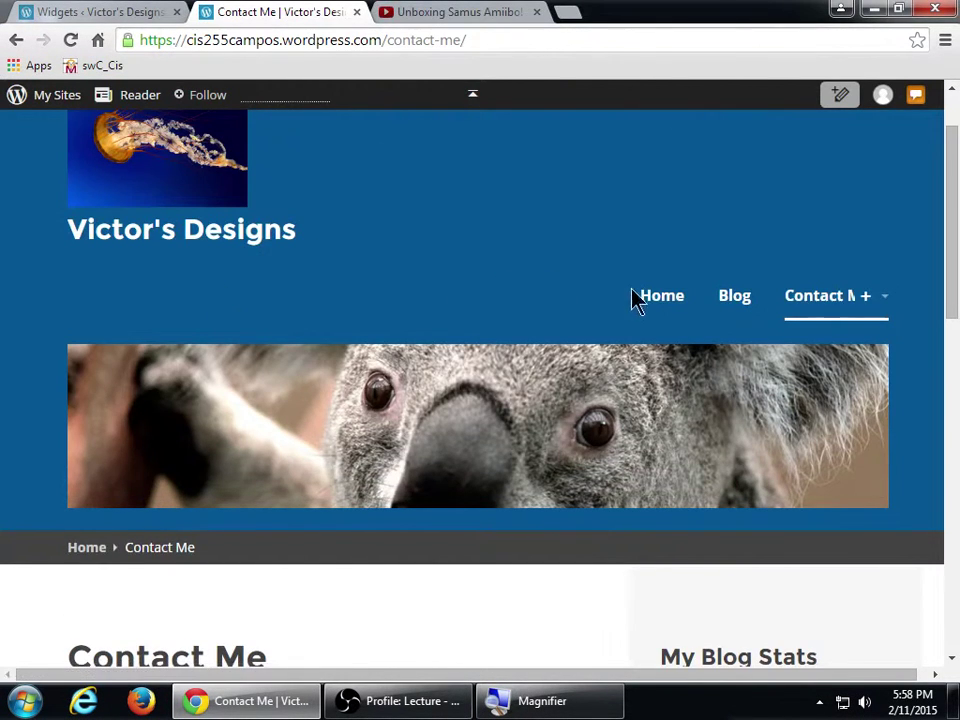
click(662, 295)
scroll(613, 480, down, 4)
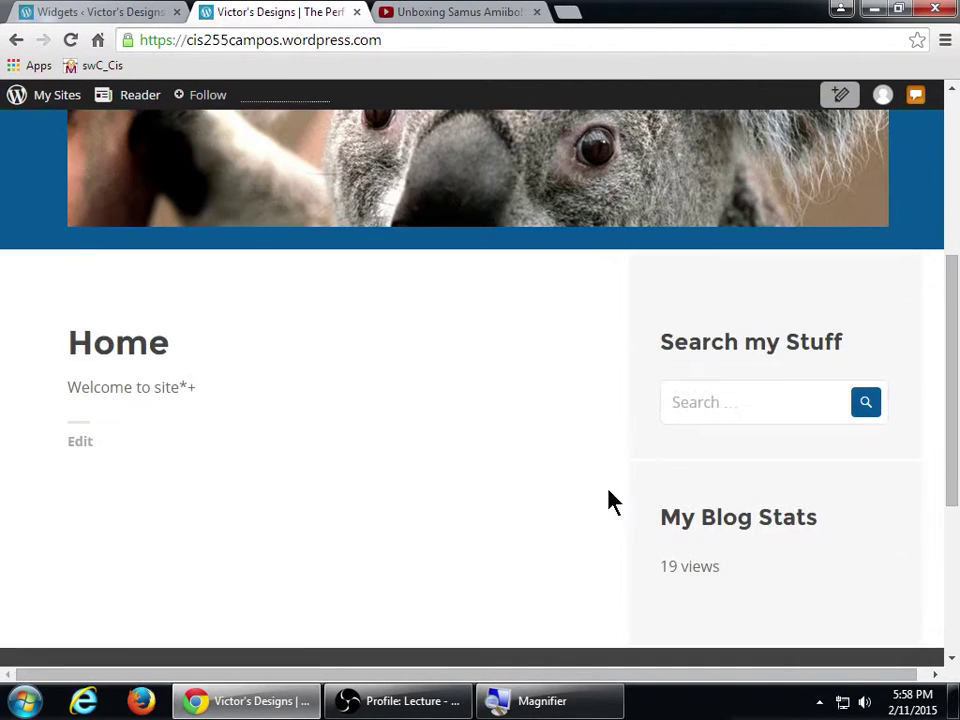
scroll(690, 440, up, 4)
click(734, 389)
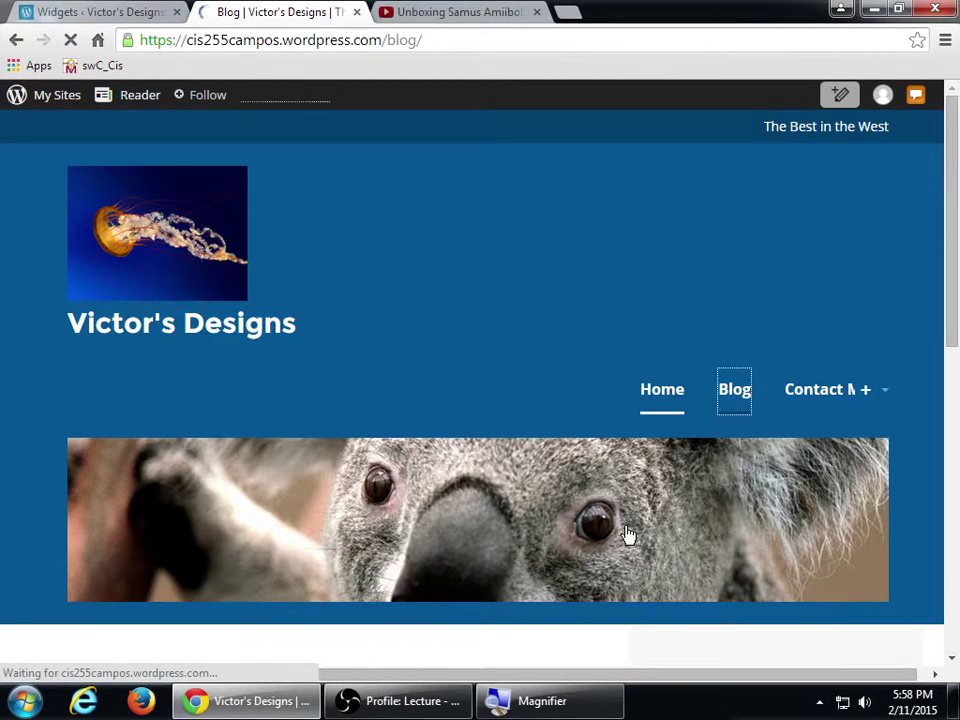
scroll(630, 536, down, 4)
scroll(632, 538, up, 4)
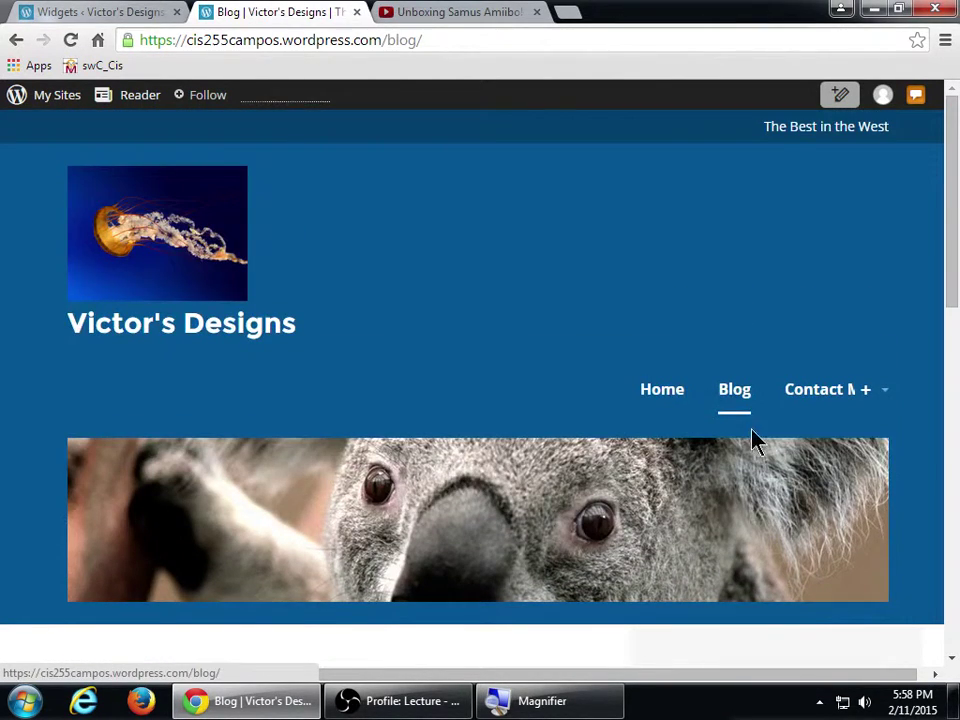
click(829, 392)
scroll(630, 493, down, 3)
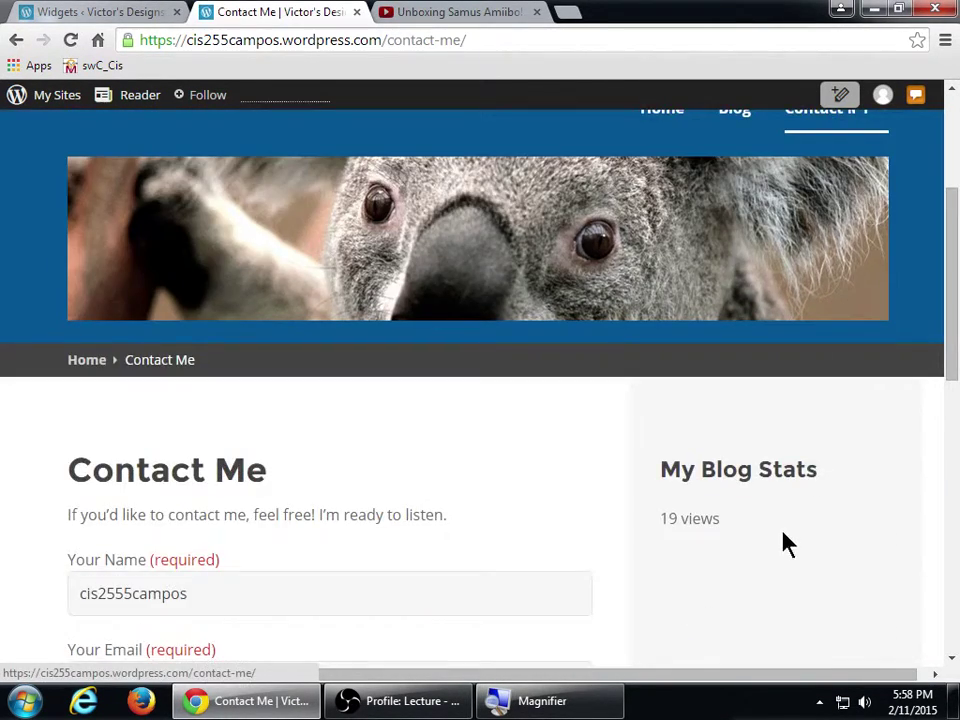
scroll(786, 543, down, 2)
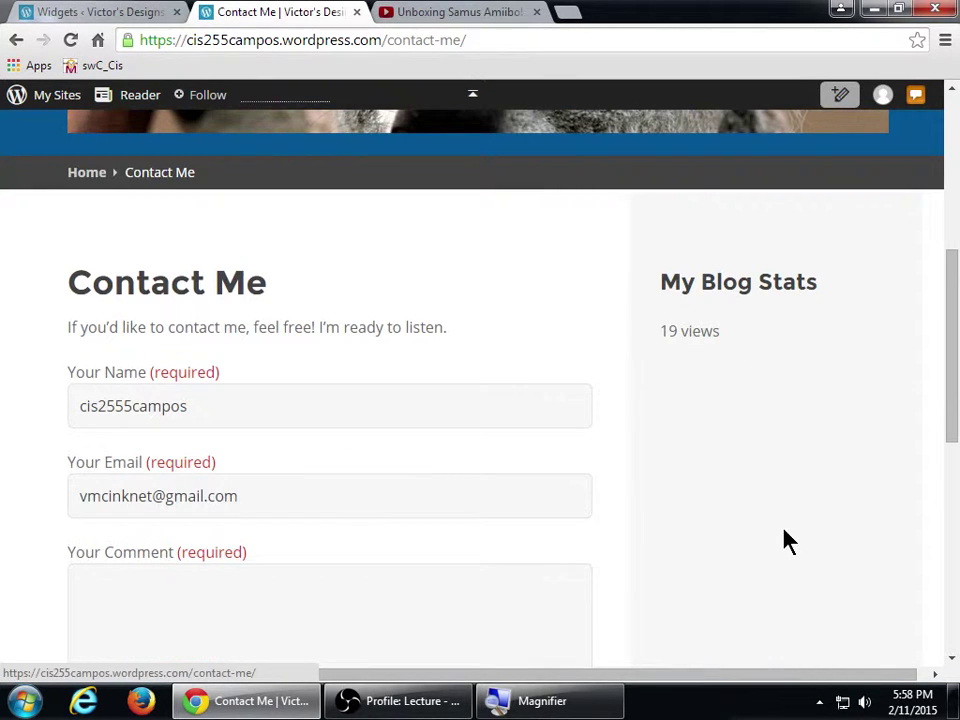
click(172, 10)
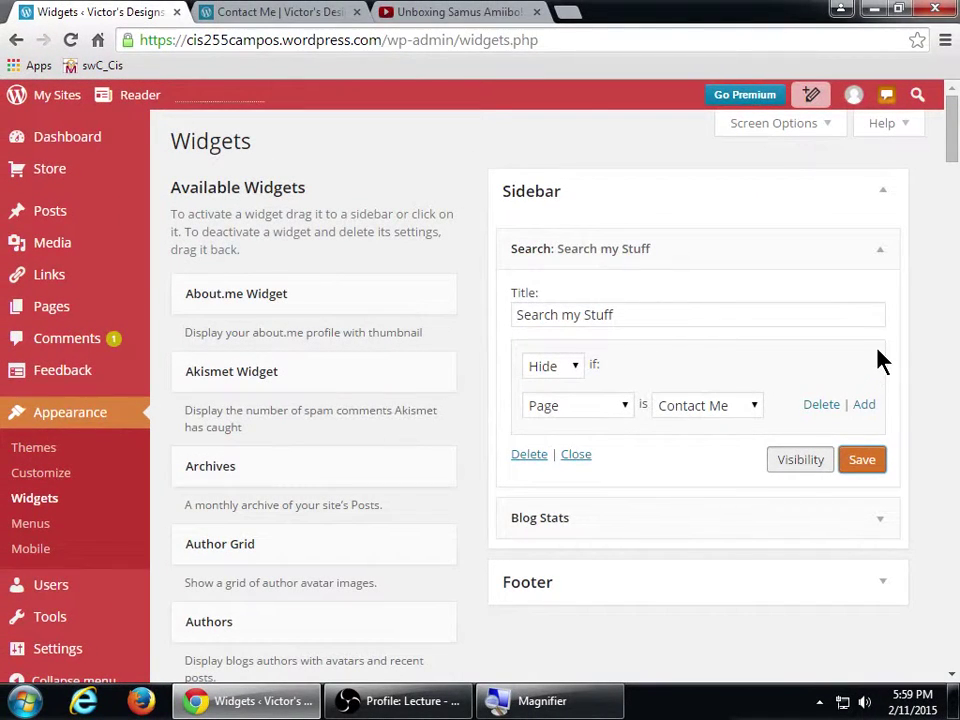
- Change the Search my Stuff condition type from Page to Taxonomy, then fold the Search and Blog Stats widgets
click(652, 254)
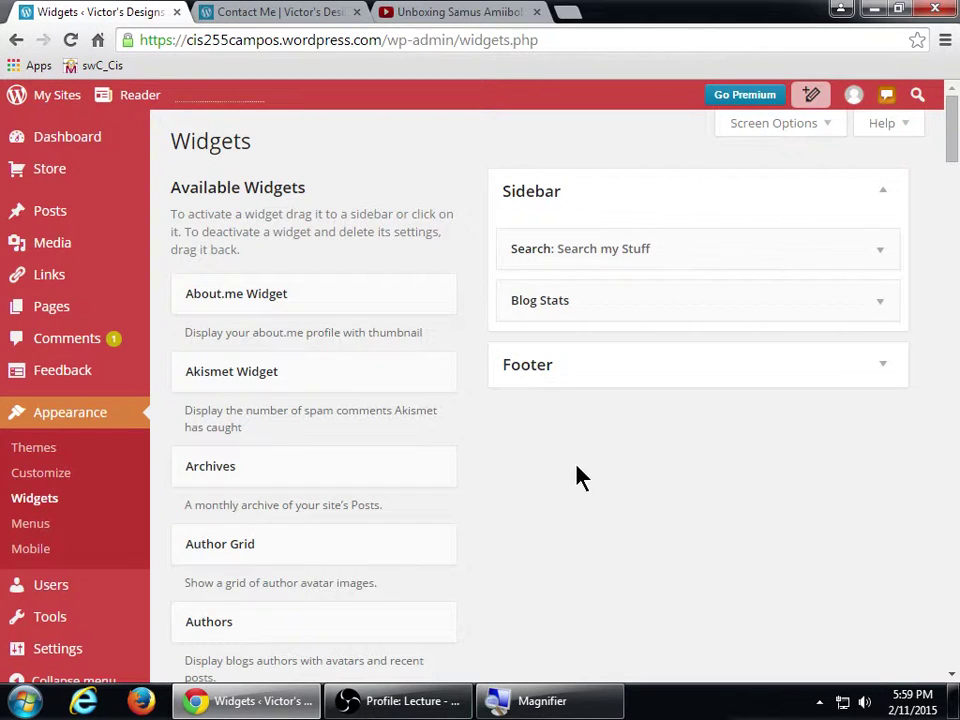
click(681, 299)
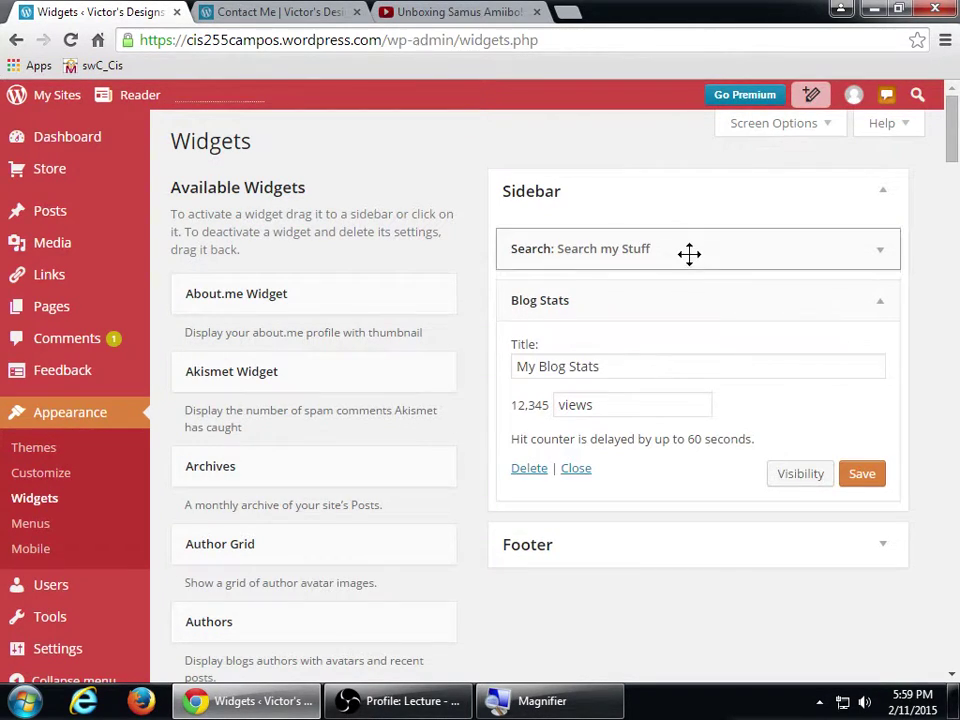
click(688, 253)
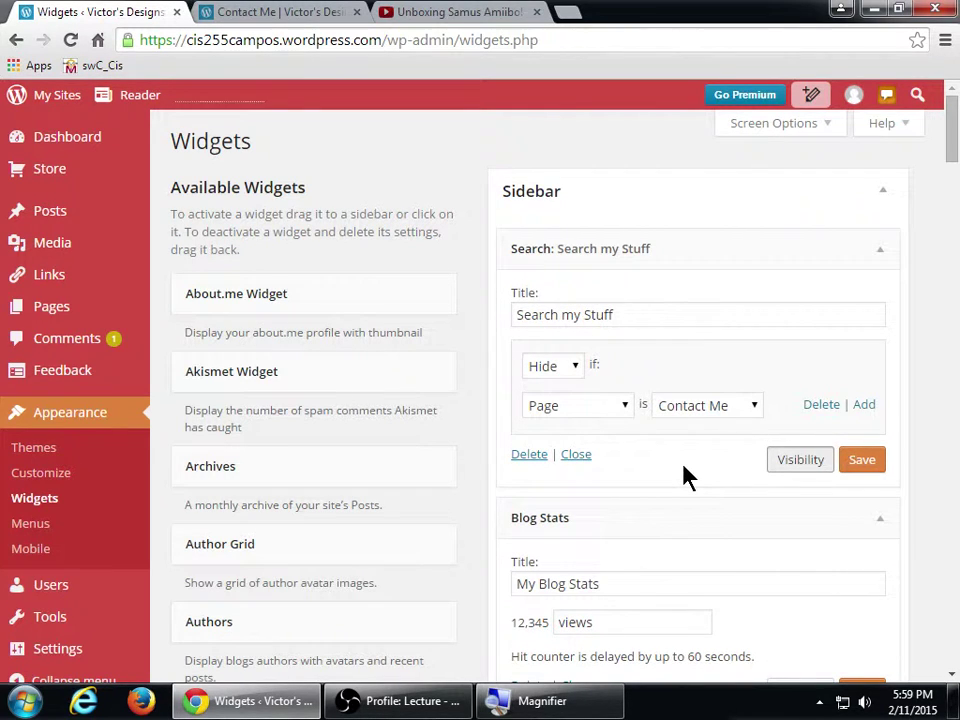
click(705, 403)
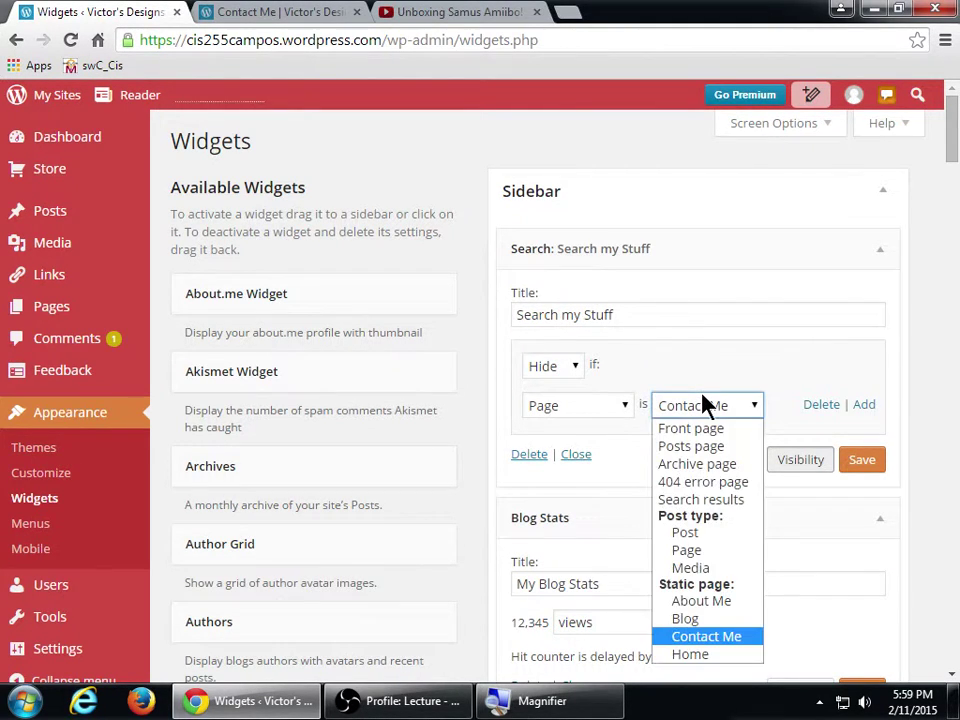
click(655, 400)
click(626, 408)
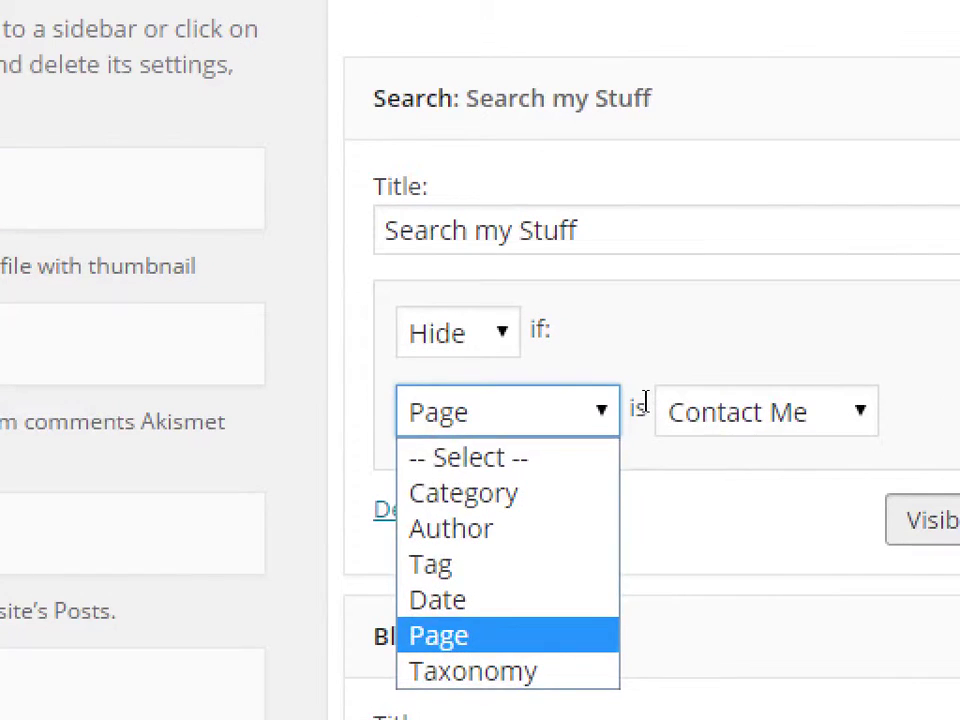
key(Down)
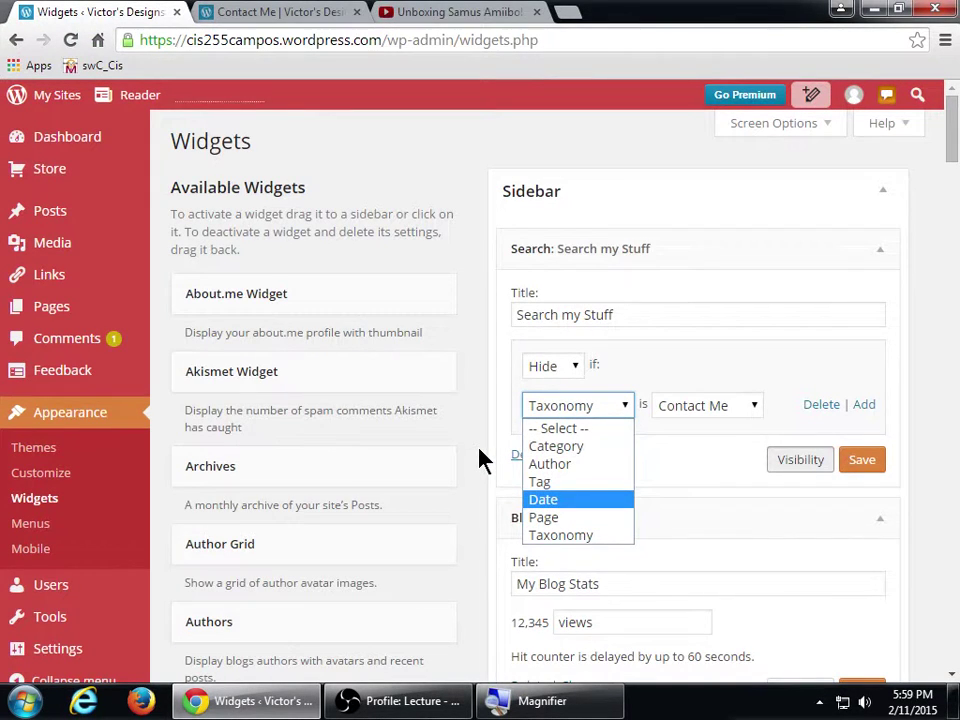
click(482, 459)
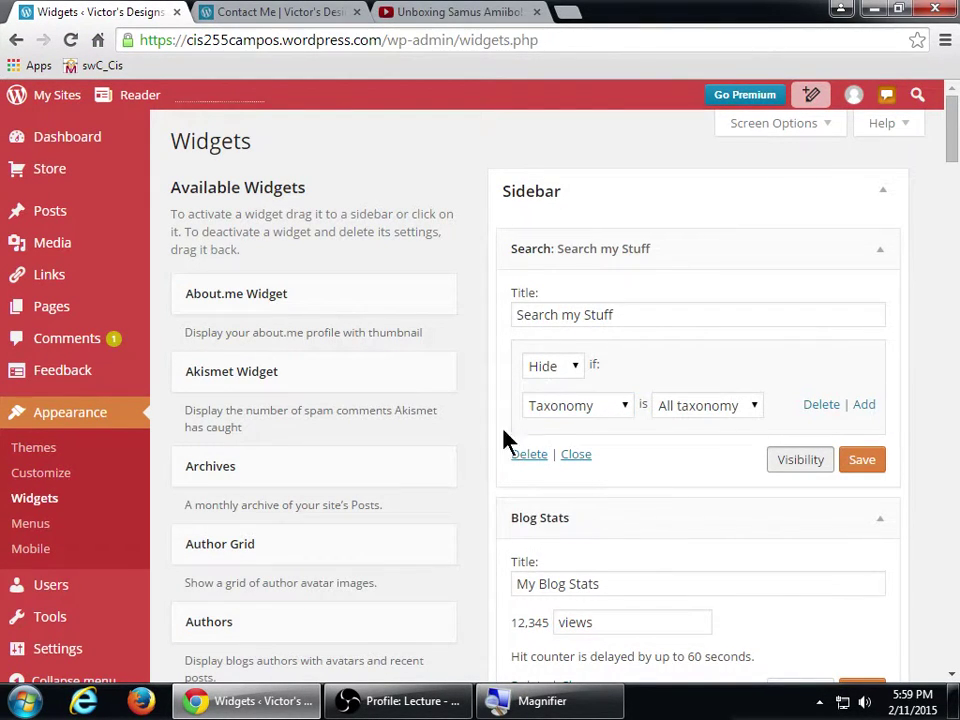
click(554, 256)
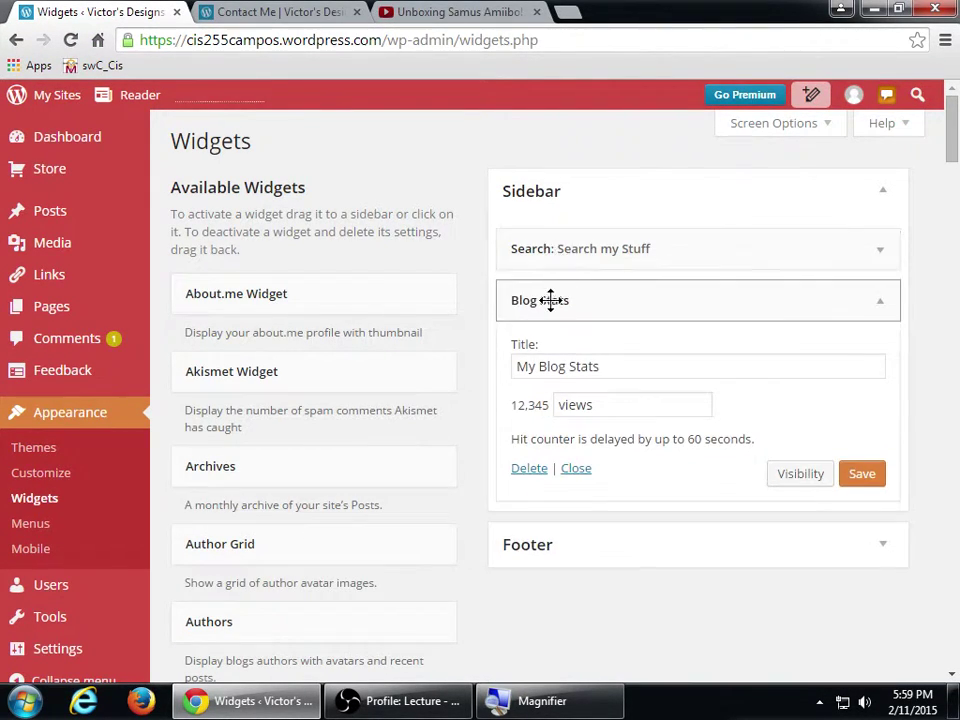
click(550, 302)
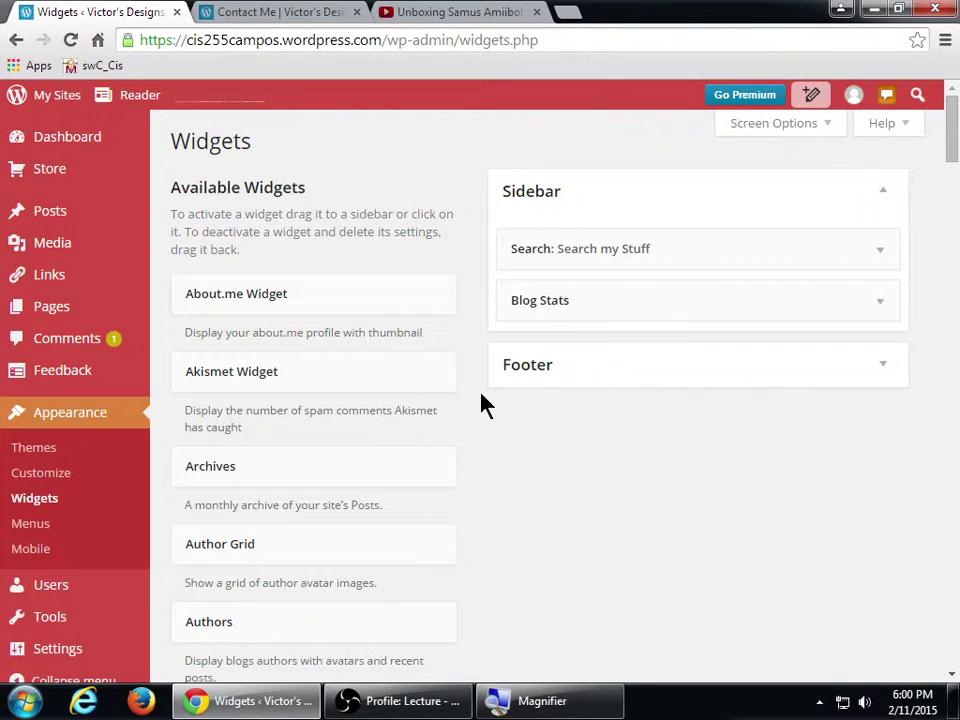
- Drag a Search widget from Available Widgets into the Sidebar below Search my Stuff
scroll(486, 417, down, 2)
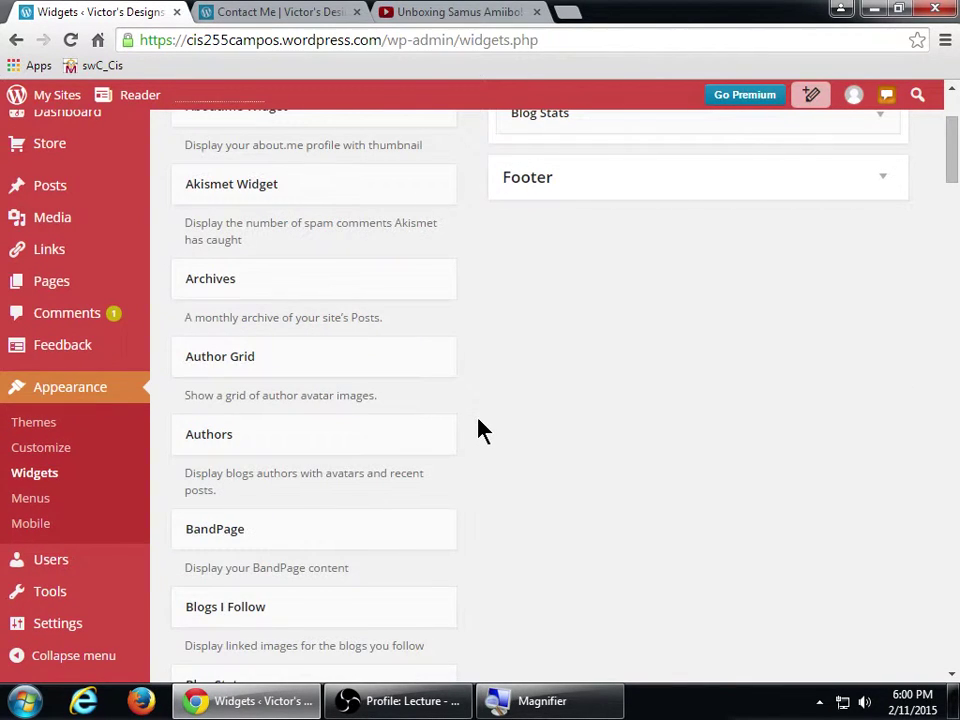
scroll(484, 433, down, 8)
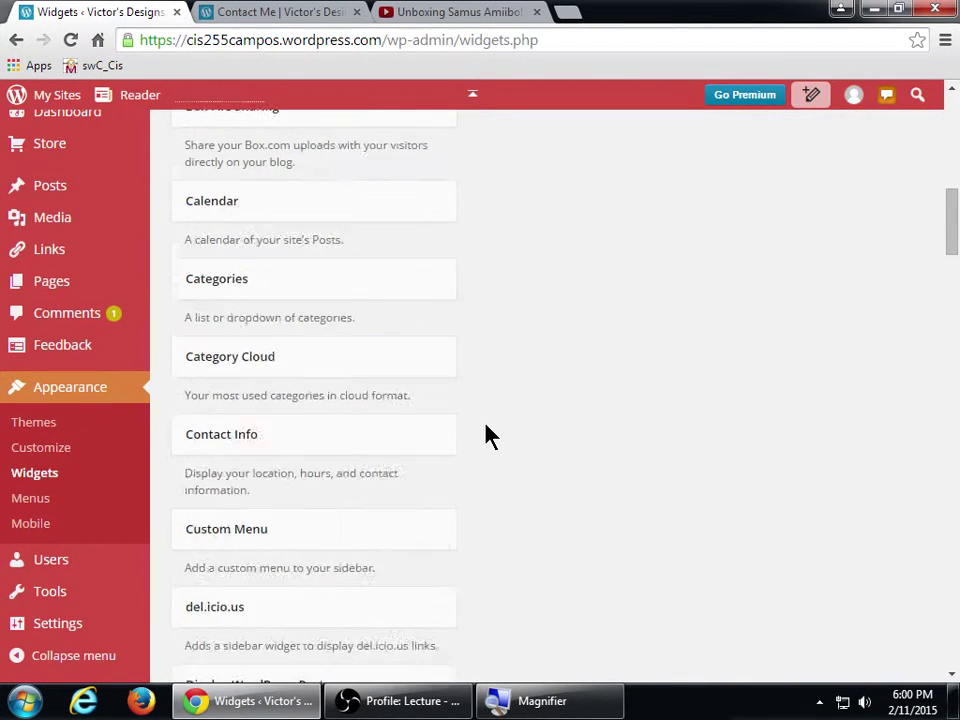
scroll(490, 435, down, 6)
scroll(378, 487, down, 5)
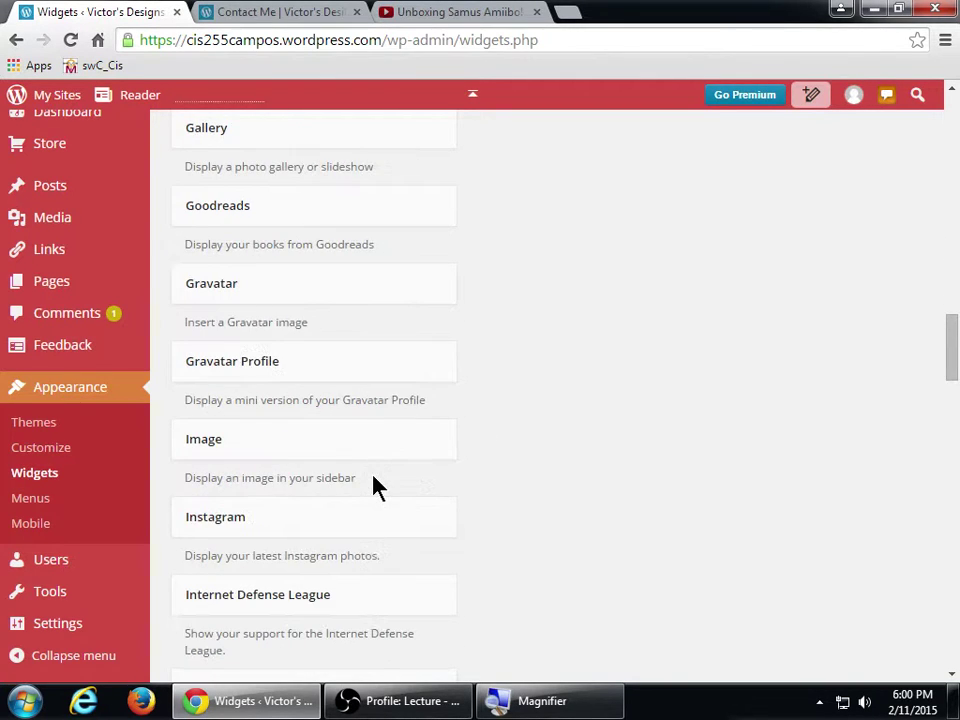
scroll(378, 487, down, 11)
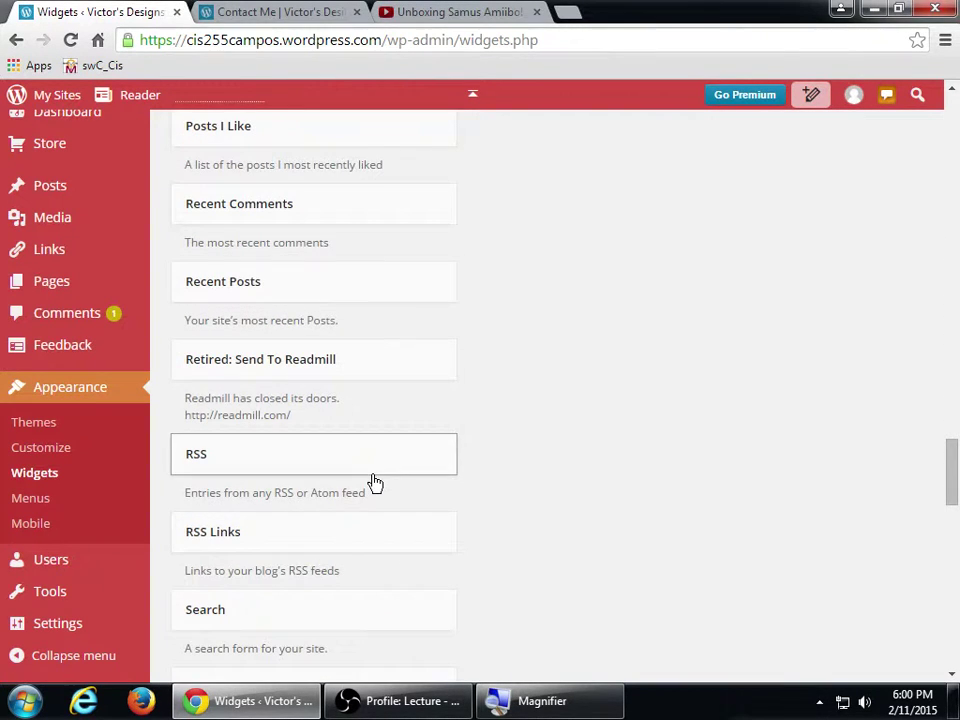
drag(263, 610, 640, 281)
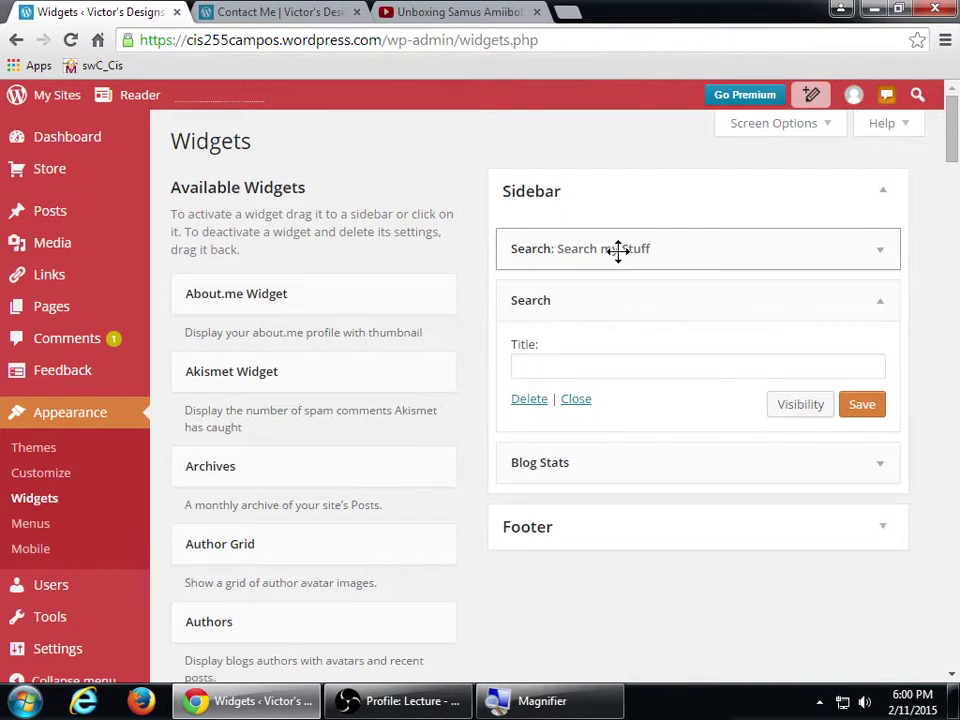
- Retitle the Search my Stuff widget to 'Search my Products'
click(618, 251)
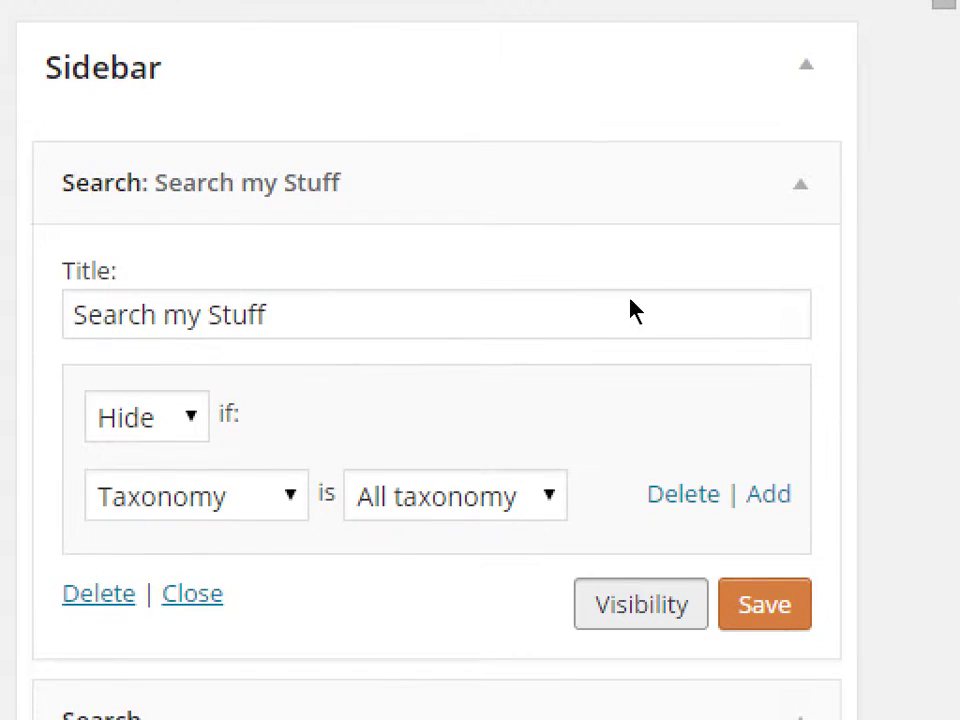
click(626, 315)
key(shift+Left)
key(shift+Left)
key(shift+Left)
key(shift+Left)
key(shift+Left)
key(shift+Left)
key(shift+Left)
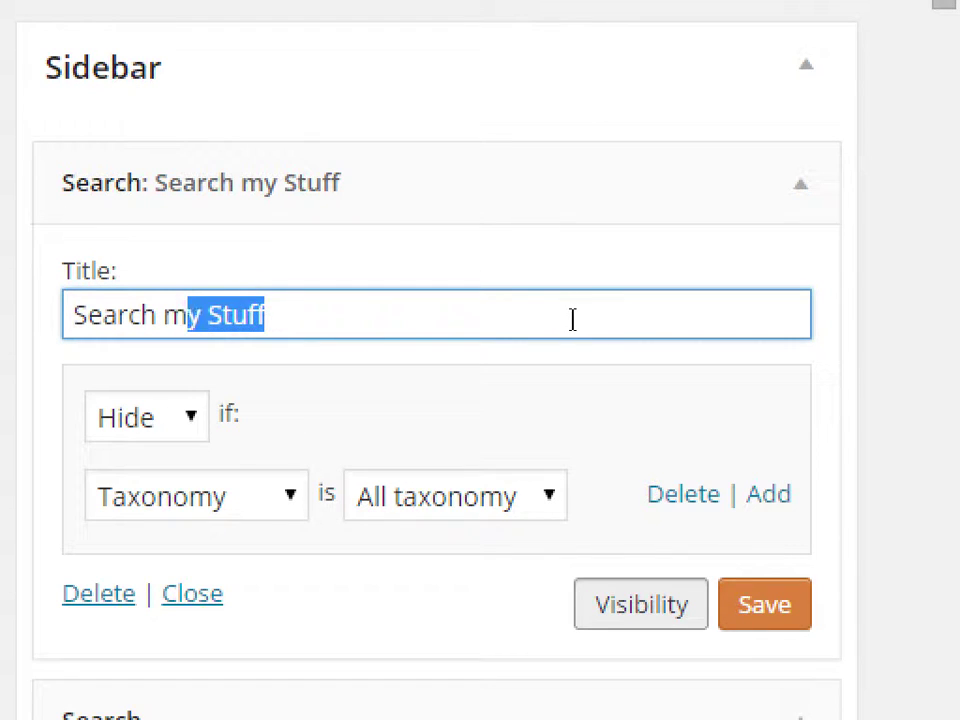
key(shift+Left)
text(my)
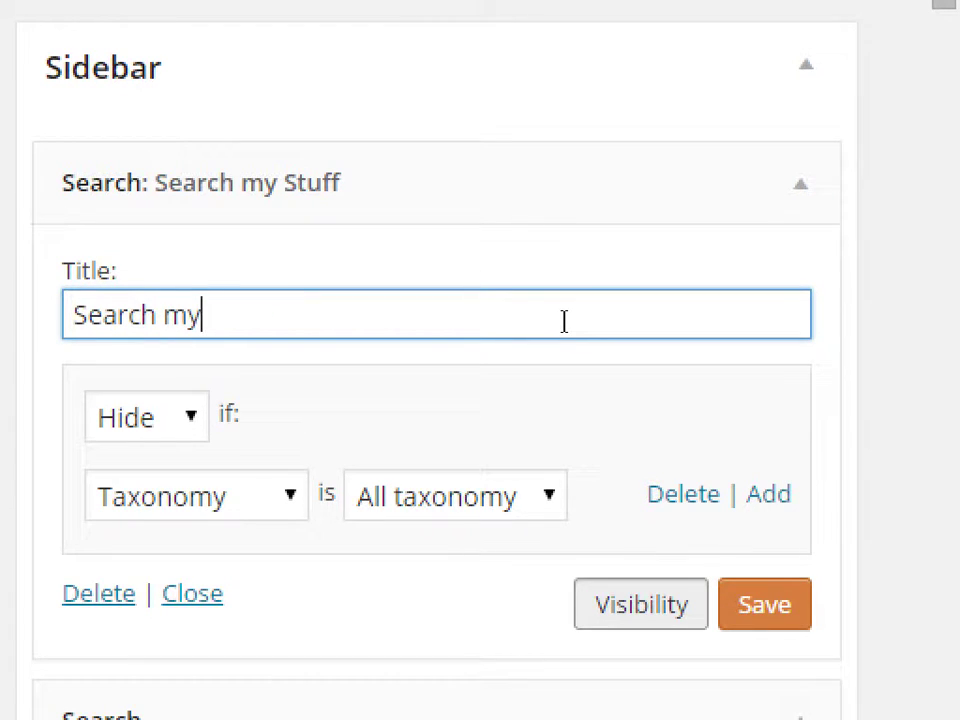
text( Products)
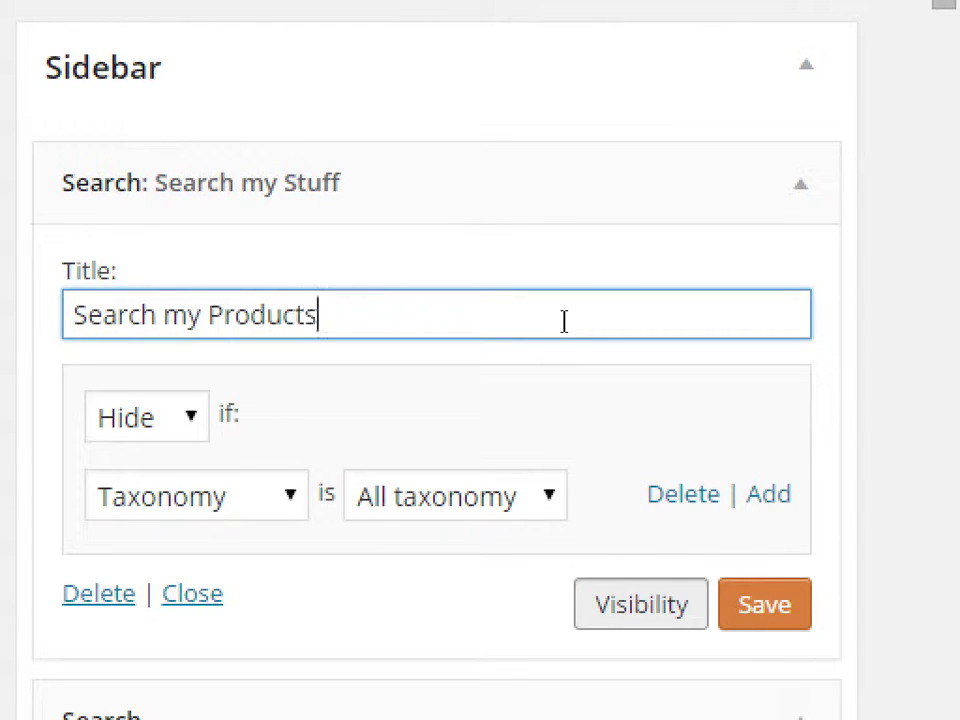
- Set the widget's visibility to Show if Page is Post and save it
key(Tab)
key(alt+Down)
key(Up)
key(Return)
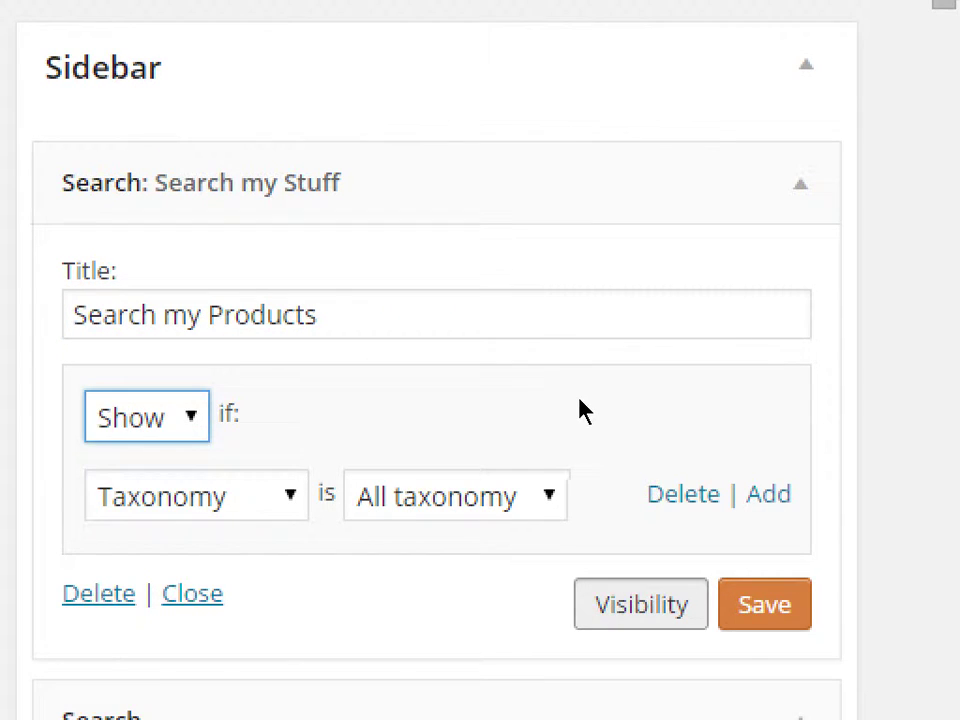
key(Tab)
key(alt+Down)
key(Up)
key(Up)
key(Up)
key(Up)
key(Down)
key(Down)
key(Down)
key(Return)
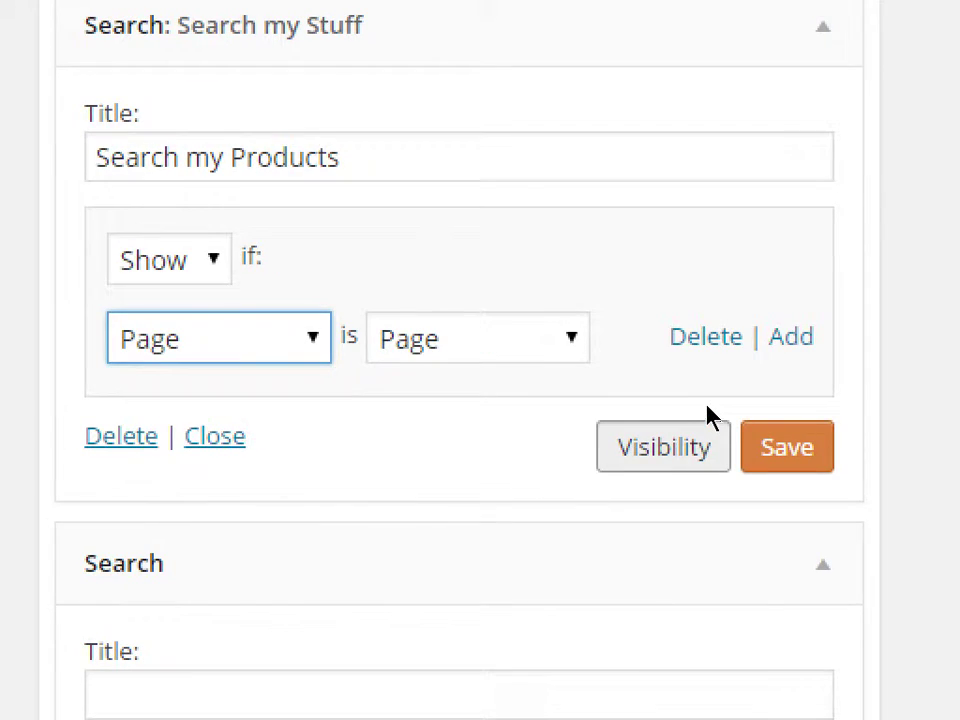
key(Tab)
key(alt+Down)
key(Down)
key(Down)
key(Down)
key(Down)
key(Down)
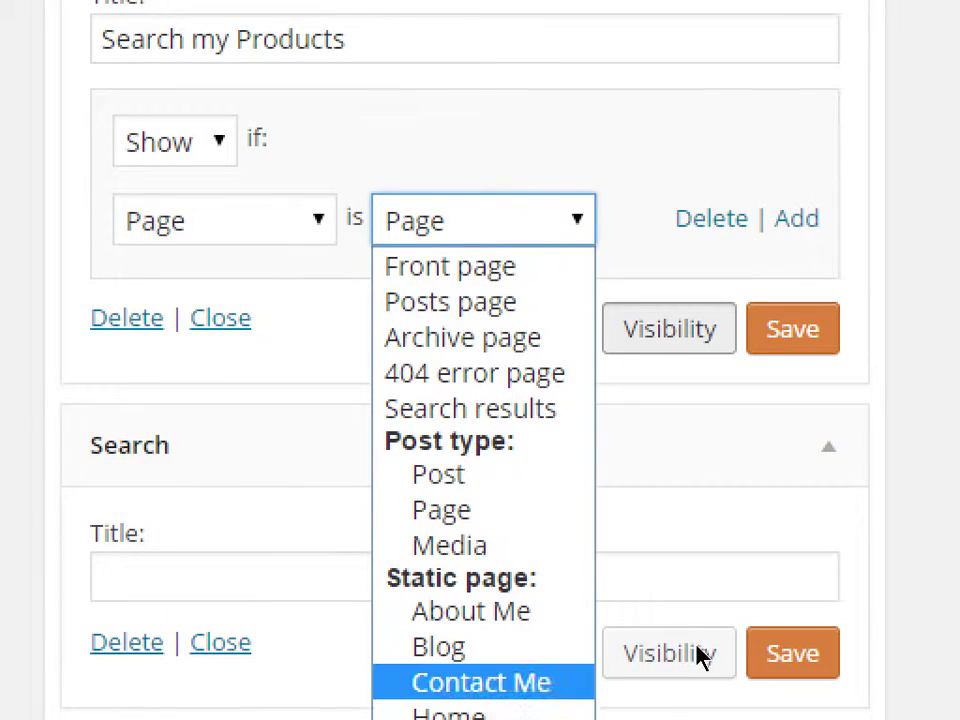
key(Up)
key(Up)
key(Up)
key(Up)
key(Up)
key(Up)
key(Return)
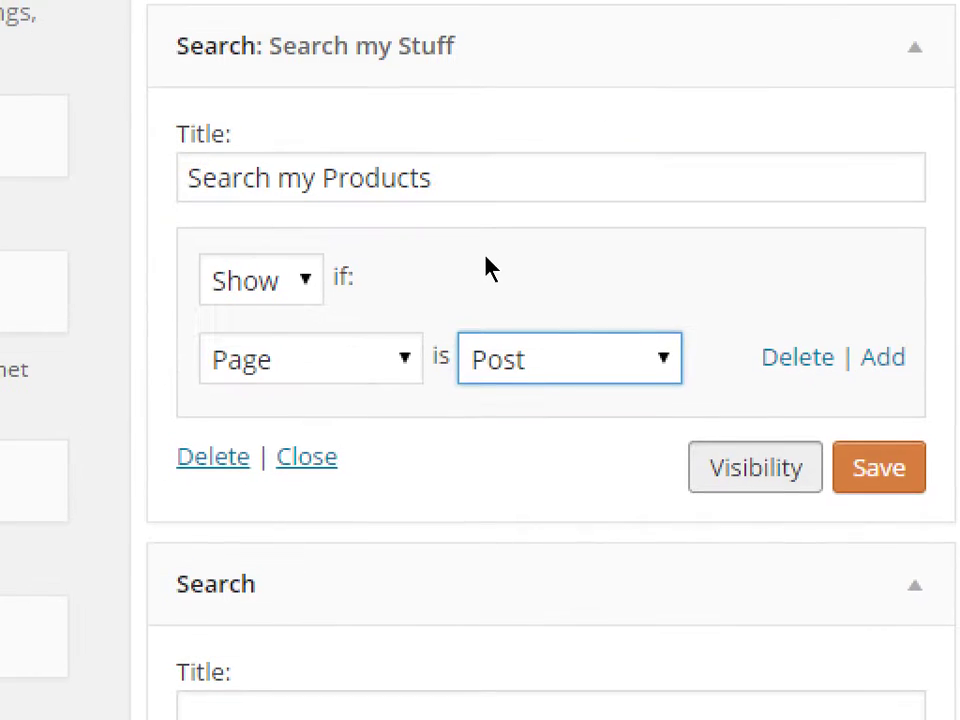
click(852, 465)
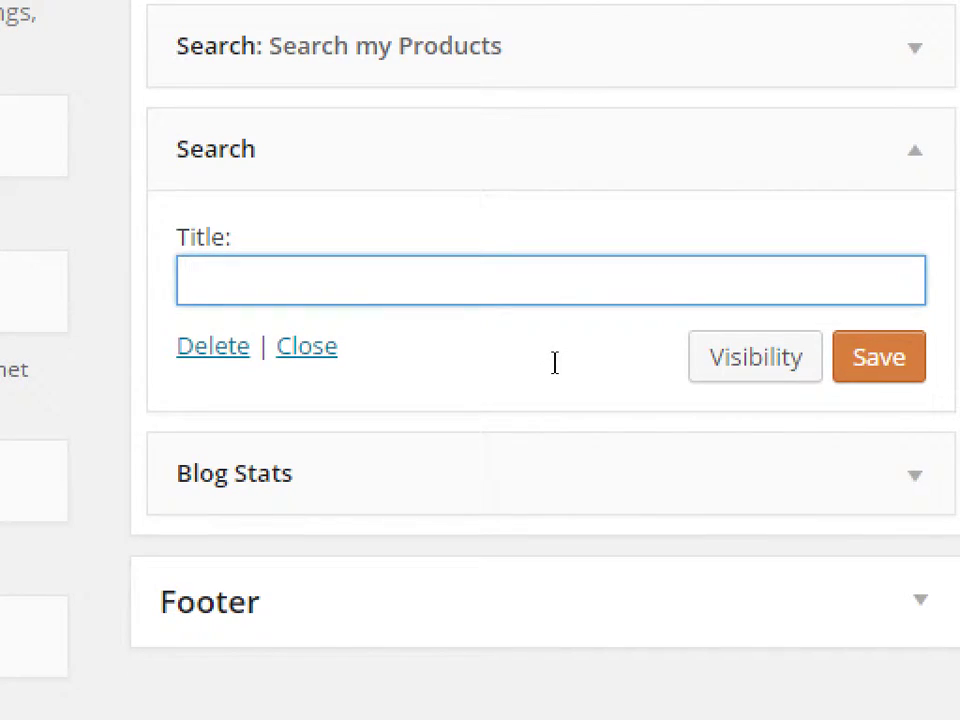
- Title the second Search widget 'Search my blog'
text(Search my)
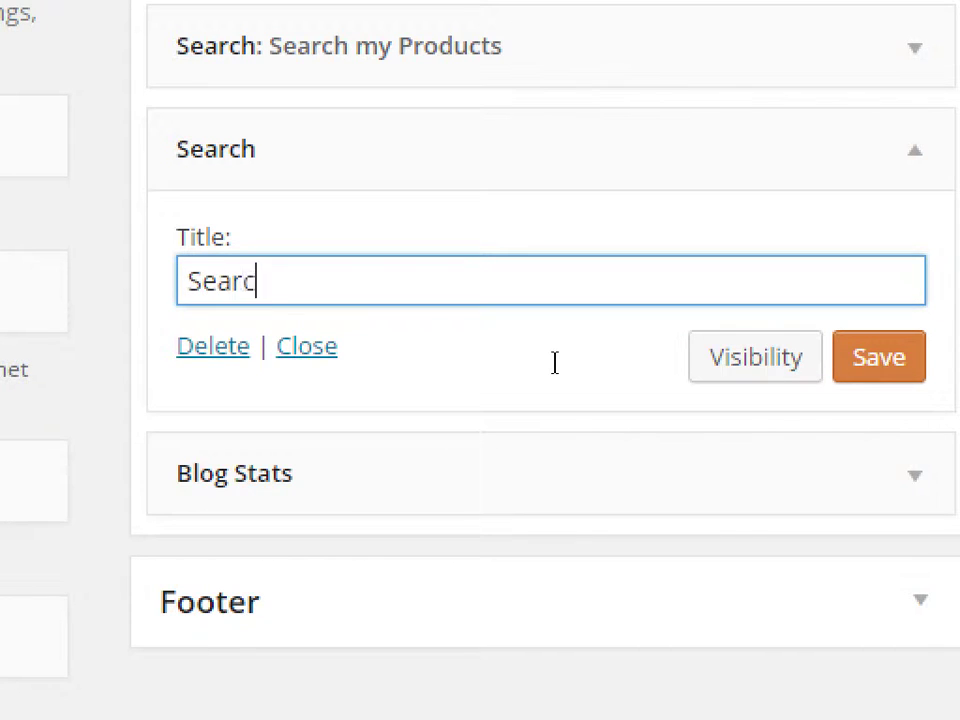
text( b)
key(BackSpace)
key(BackSpace)
text(y blog)
- Add a visibility rule to show the widget only when Page is Blog, and save it
click(763, 368)
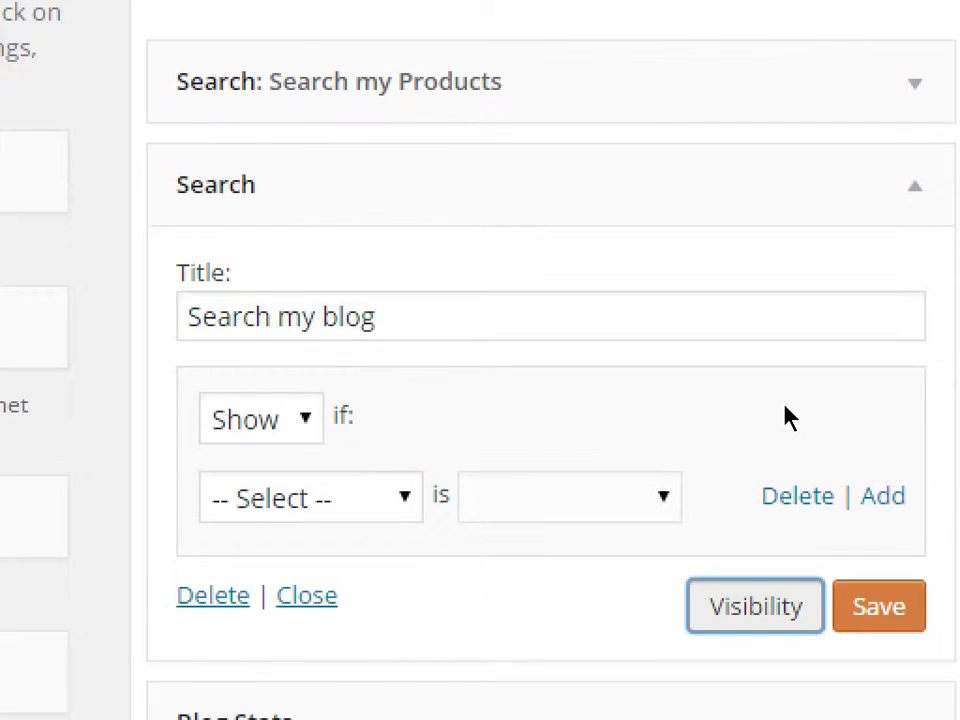
click(261, 418)
click(242, 463)
click(310, 498)
key(Up)
key(Up)
key(Down)
key(Return)
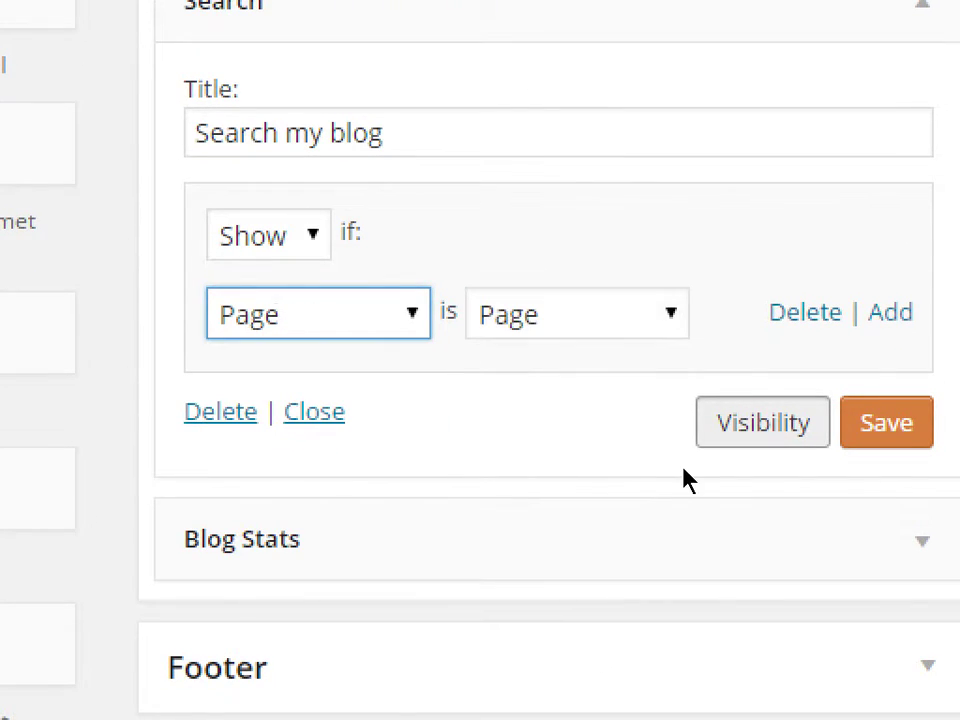
key(Tab)
key(alt+Down)
key(Down)
key(Down)
key(Down)
key(Return)
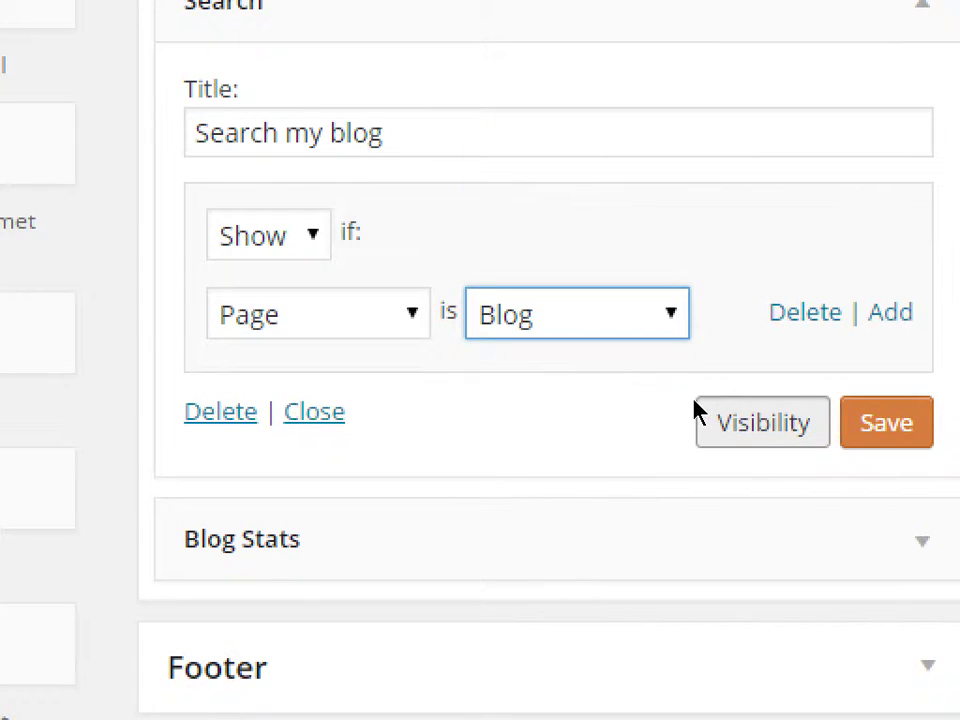
click(886, 423)
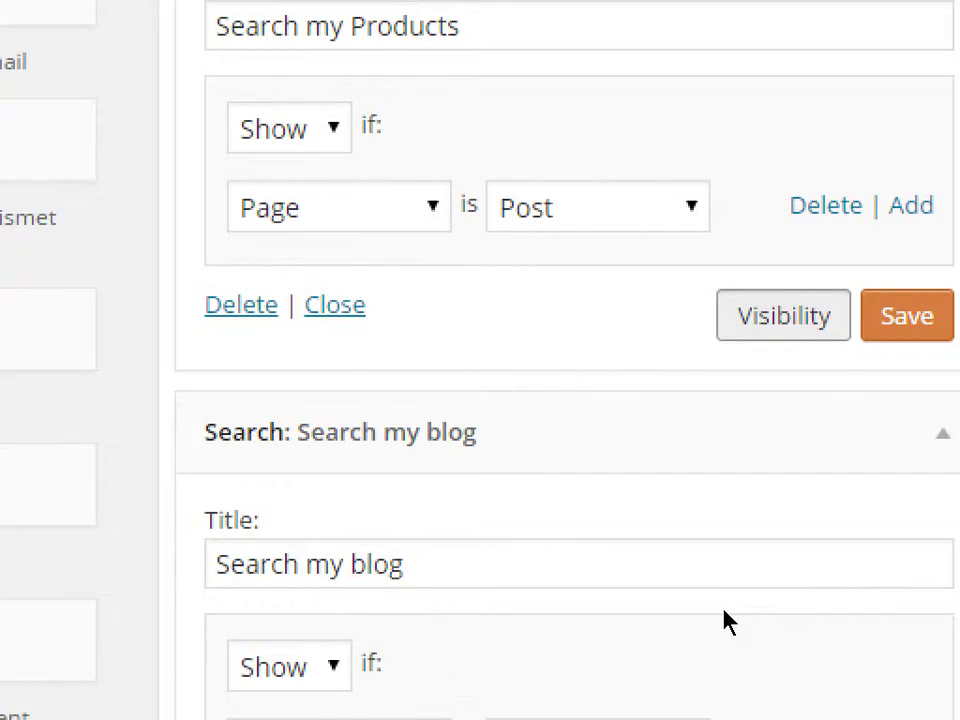
key(super+minus)
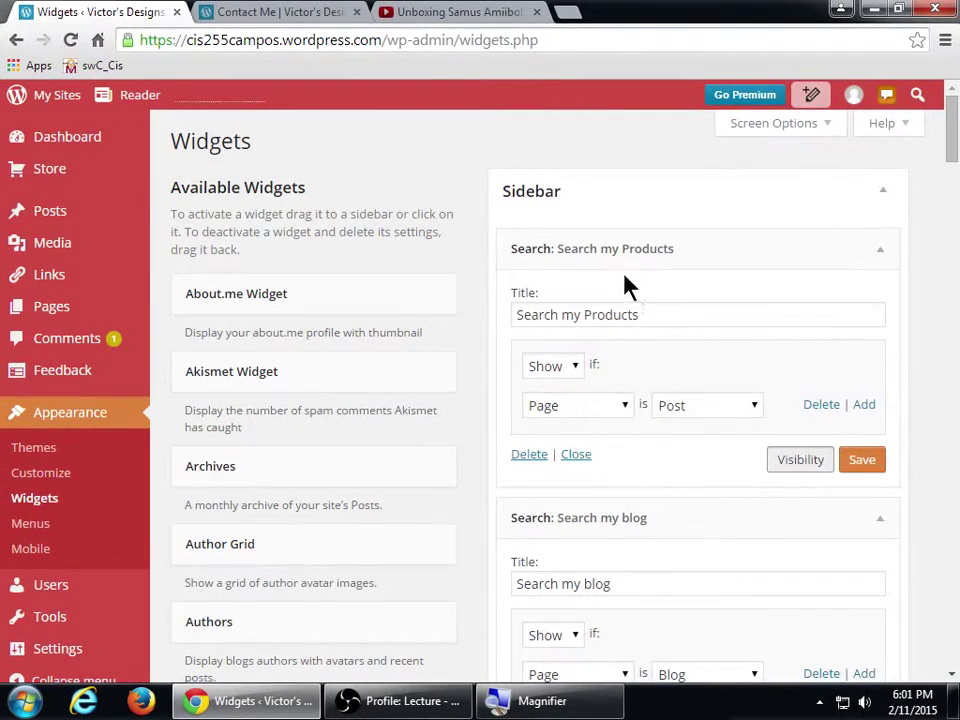
- Collapse the Search my Products and Search my blog widgets and the Sidebar area
click(634, 252)
click(629, 292)
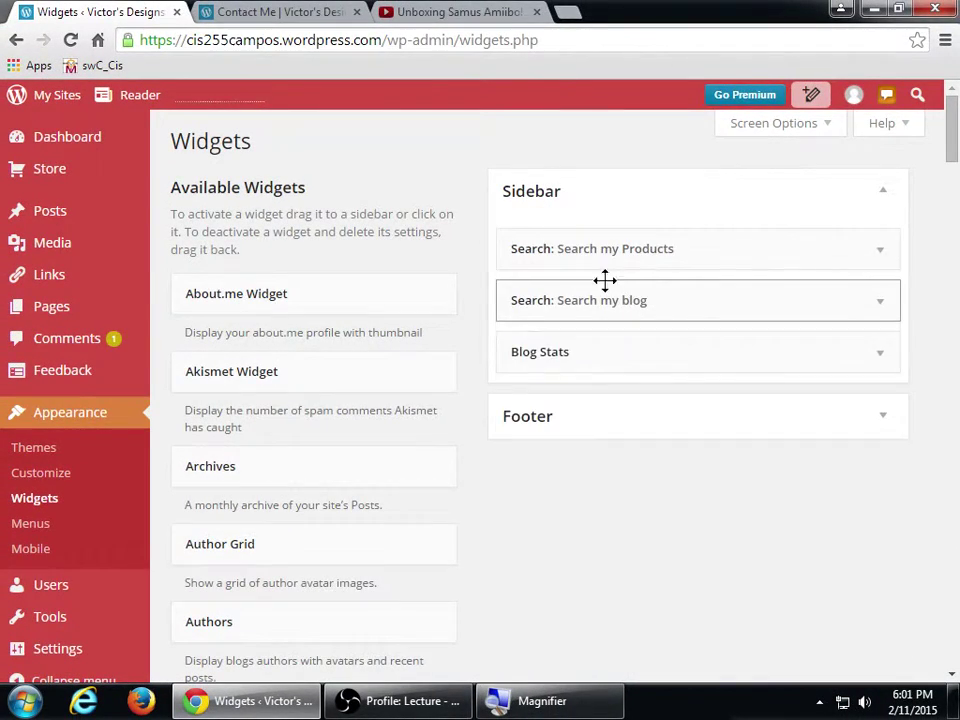
click(587, 221)
click(589, 221)
click(589, 221)
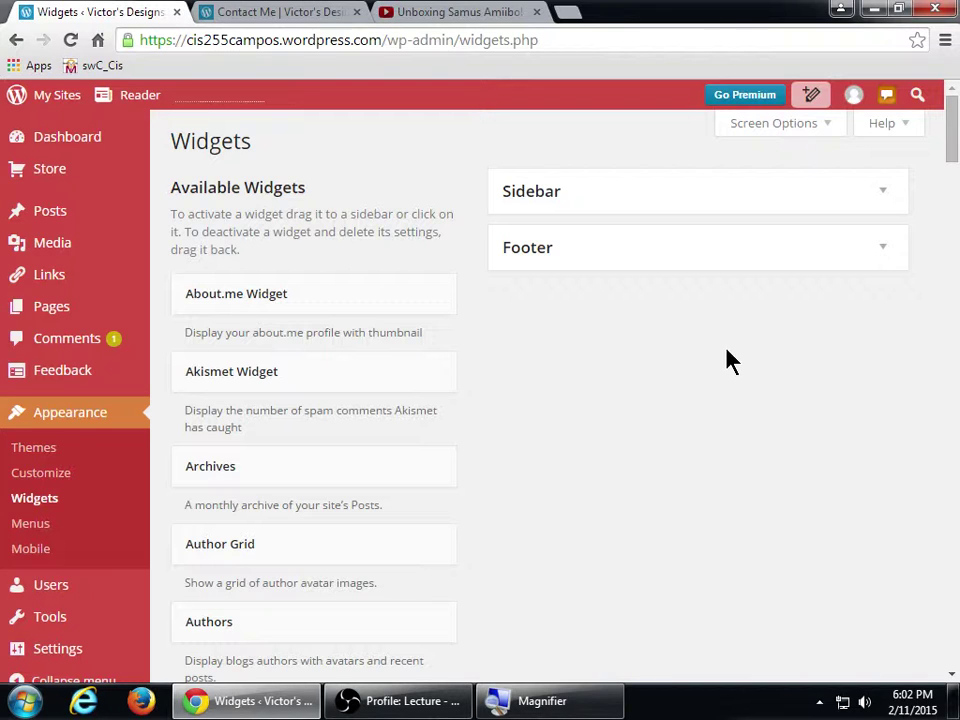
click(877, 197)
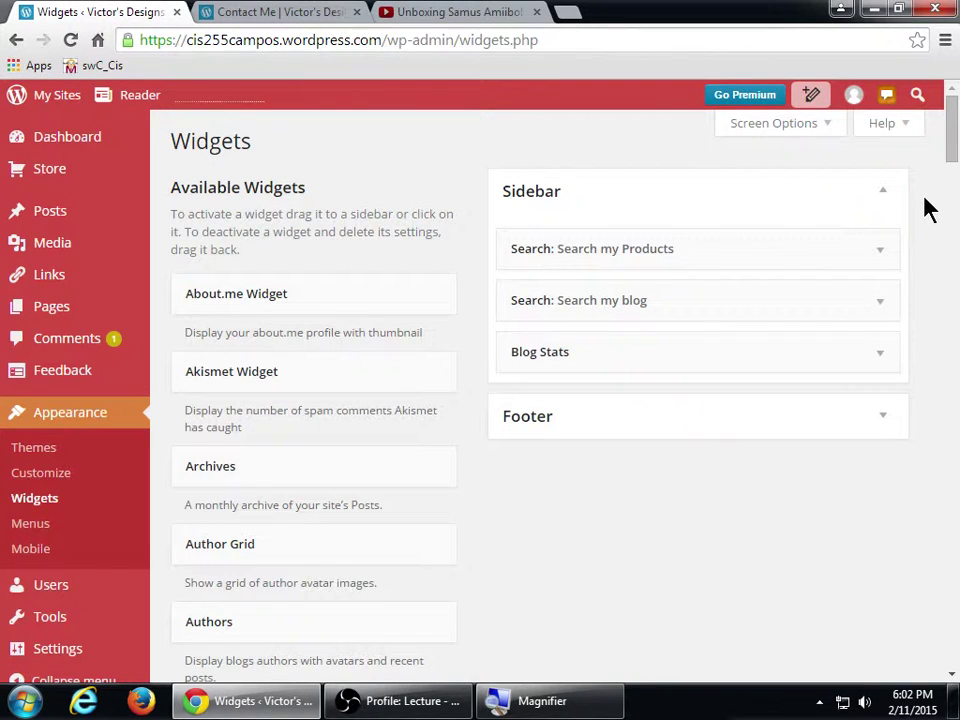
click(883, 195)
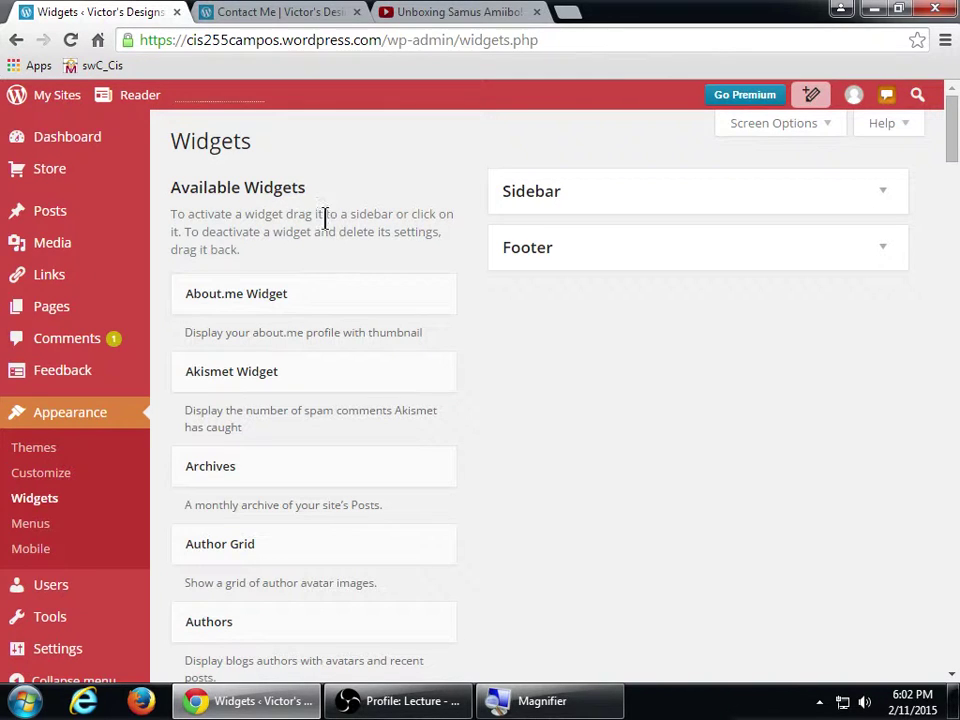
click(270, 197)
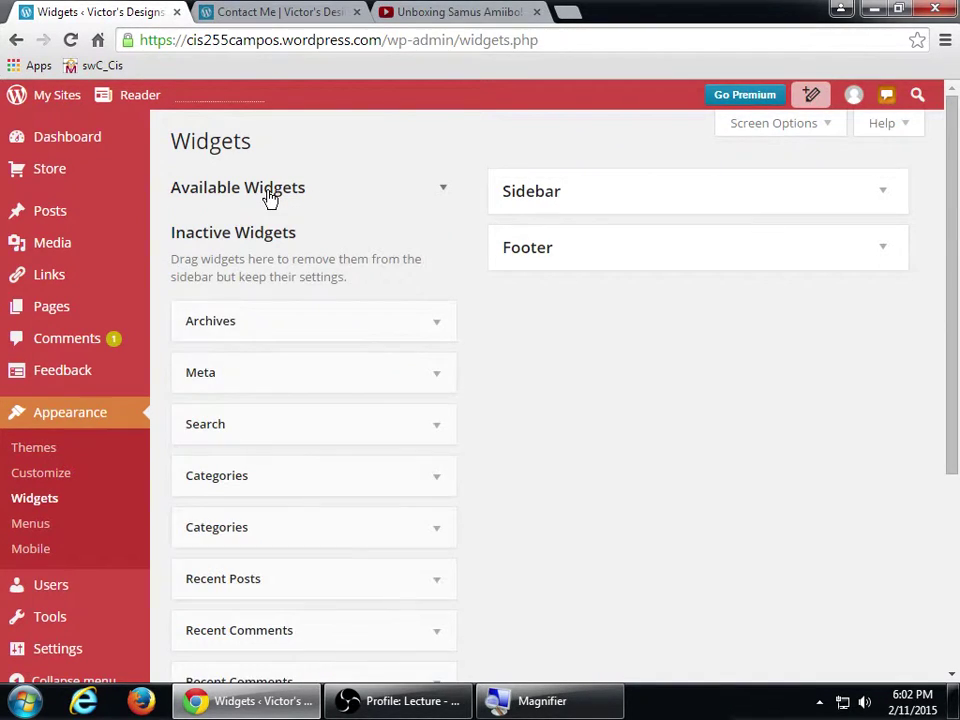
click(270, 197)
click(270, 197)
click(270, 197)
click(270, 197)
click(270, 197)
click(270, 197)
scroll(604, 424, down, 3)
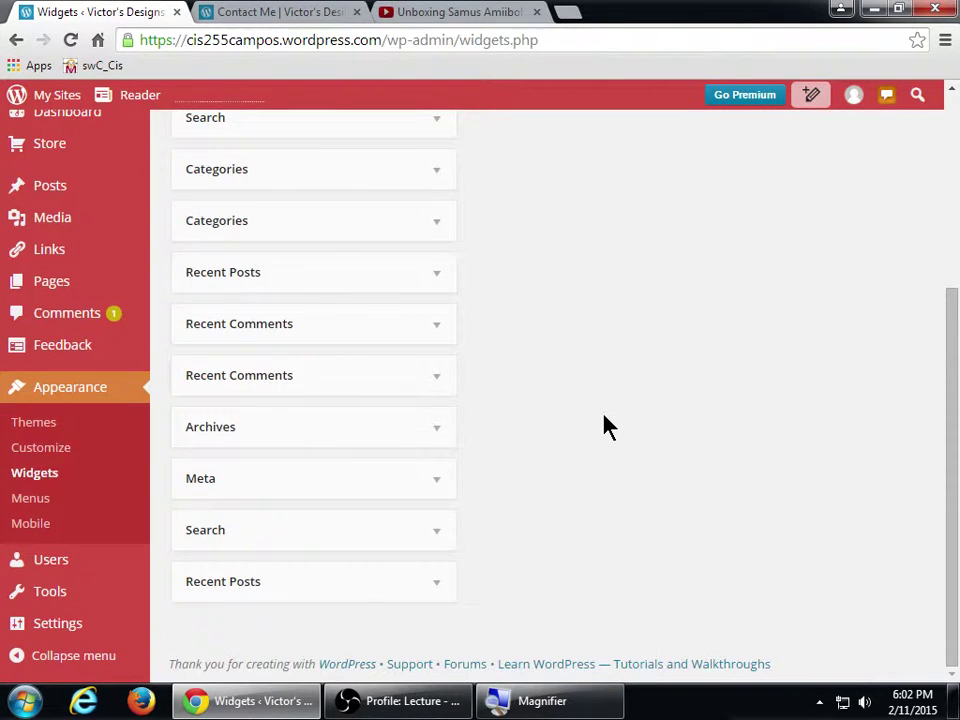
scroll(604, 424, up, 3)
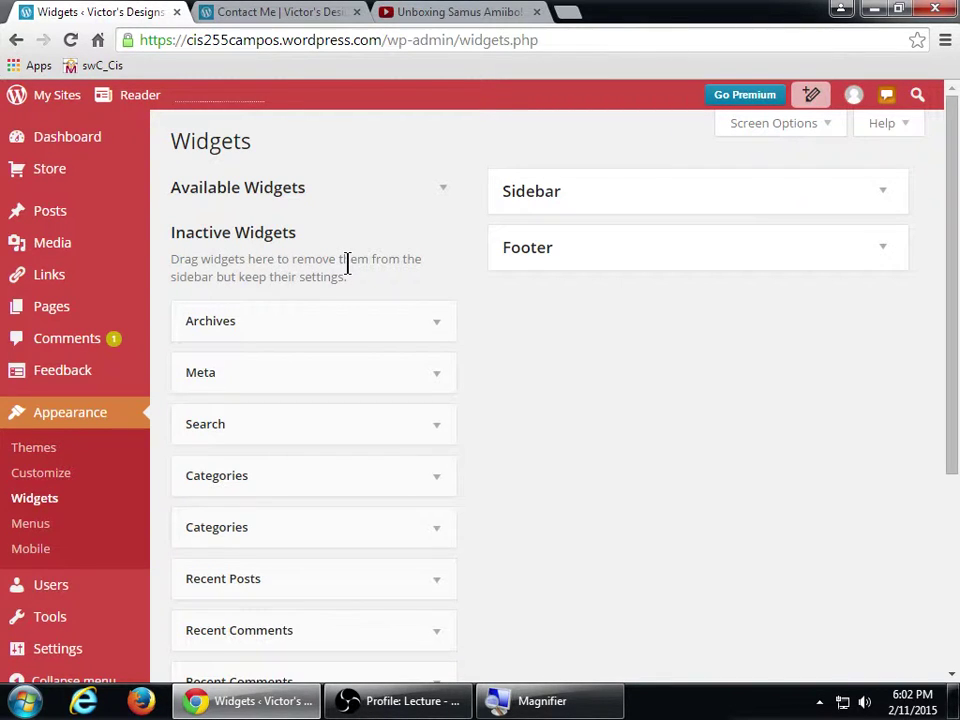
- Move the Search my Products widget from the Sidebar into the Inactive Widgets area
click(370, 200)
click(626, 204)
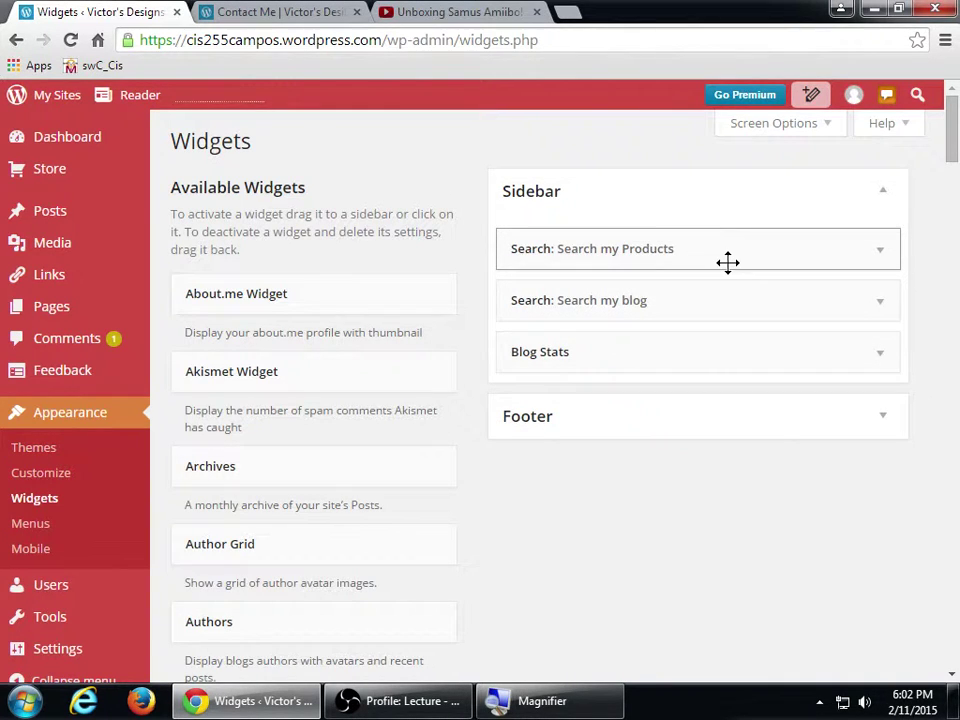
click(881, 256)
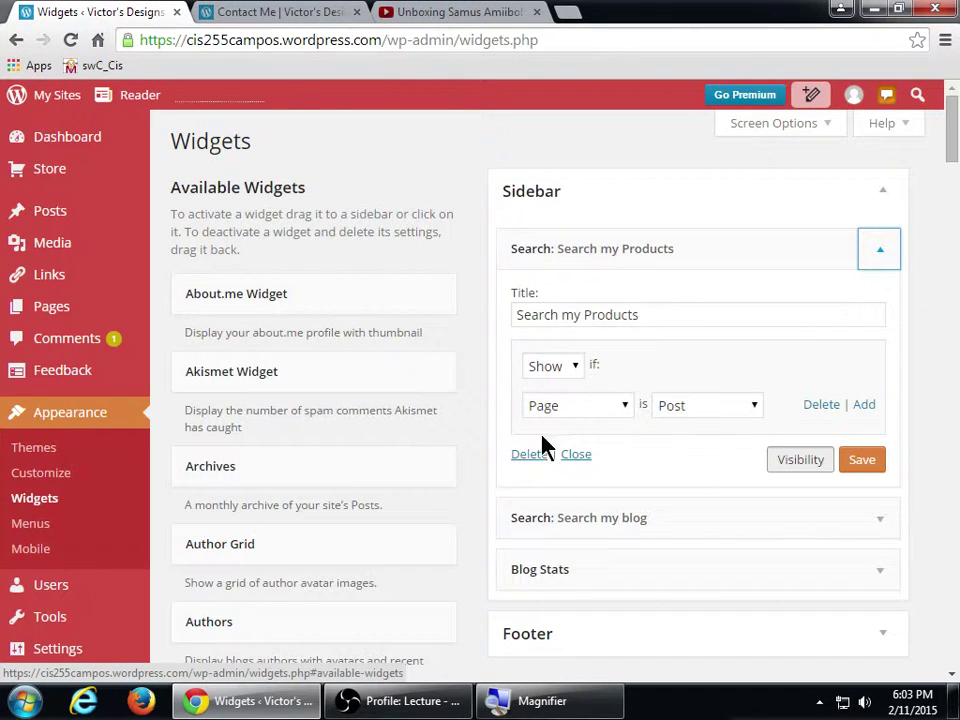
click(564, 264)
mouse_move(739, 259)
mouse_down()
mouse_move(462, 264)
mouse_move(315, 253)
mouse_move(731, 259)
mouse_up()
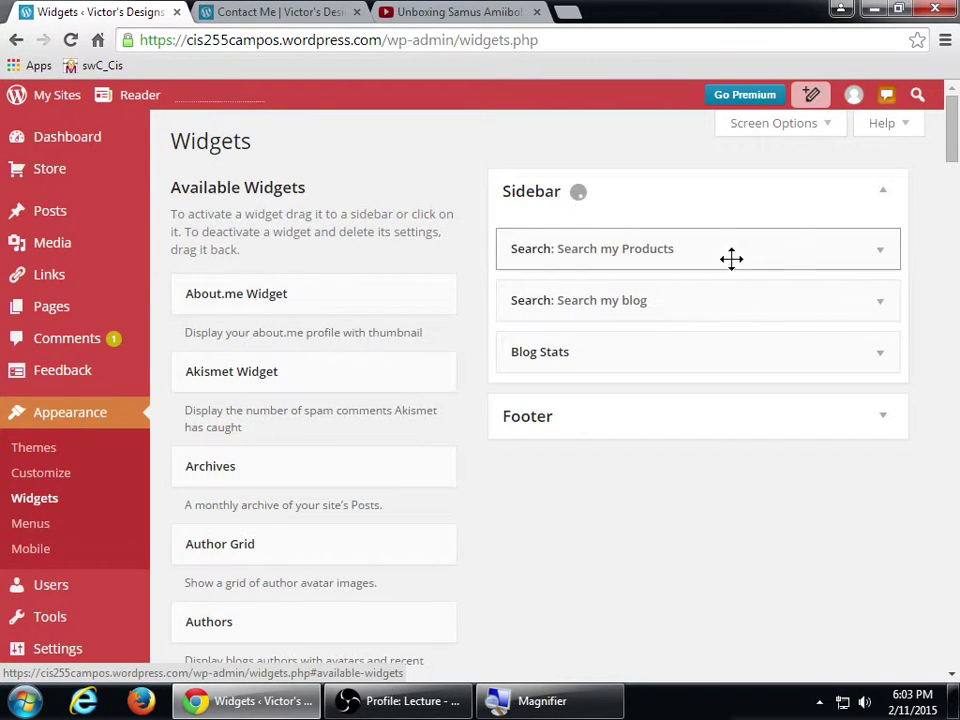
click(295, 203)
drag(705, 249, 357, 319)
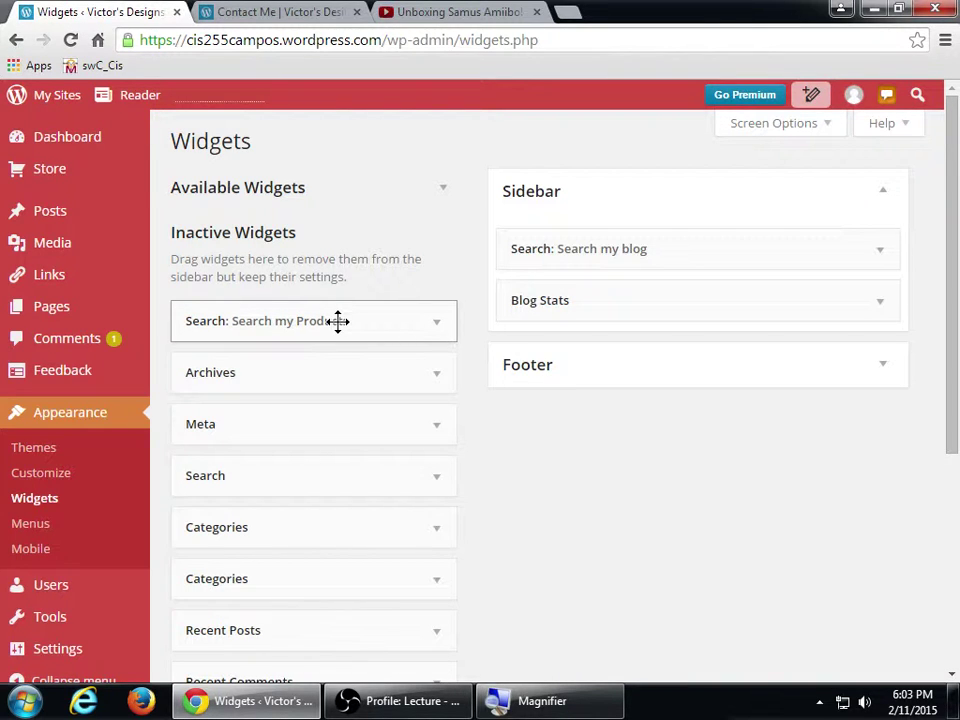
- Delete the inactive Archives, Meta, Categories, Recent Posts and second Archives widgets
click(432, 376)
click(212, 525)
click(436, 374)
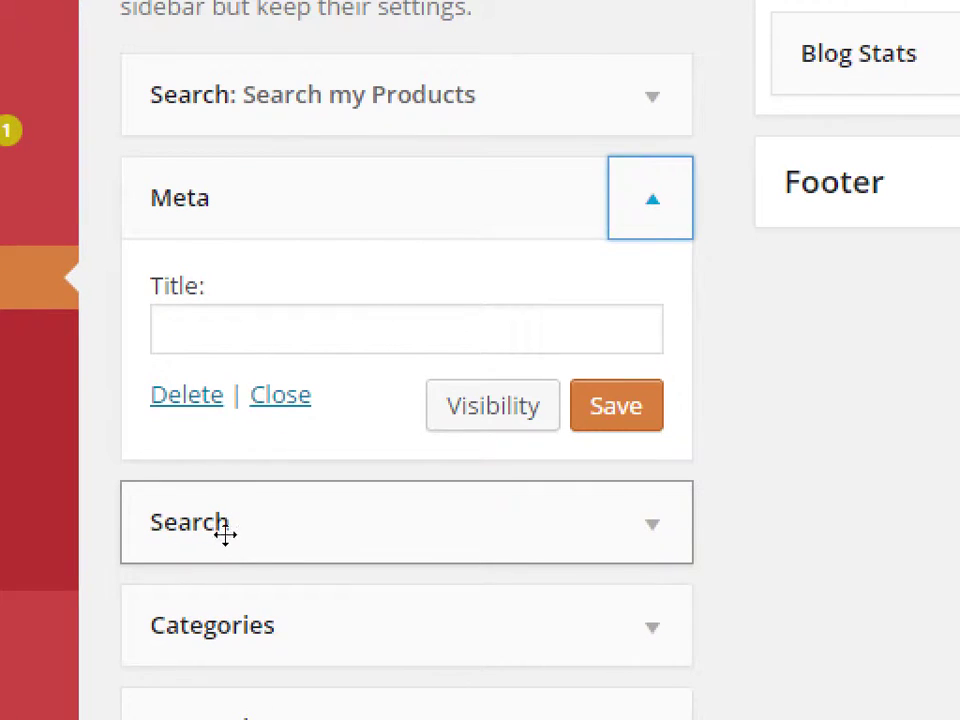
click(208, 394)
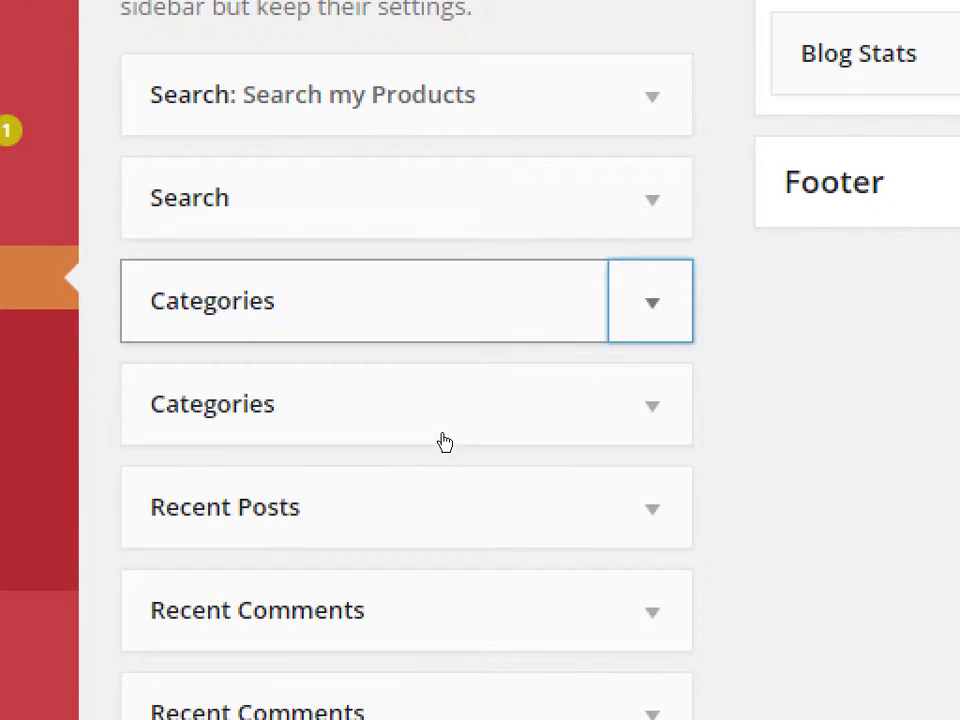
click(651, 300)
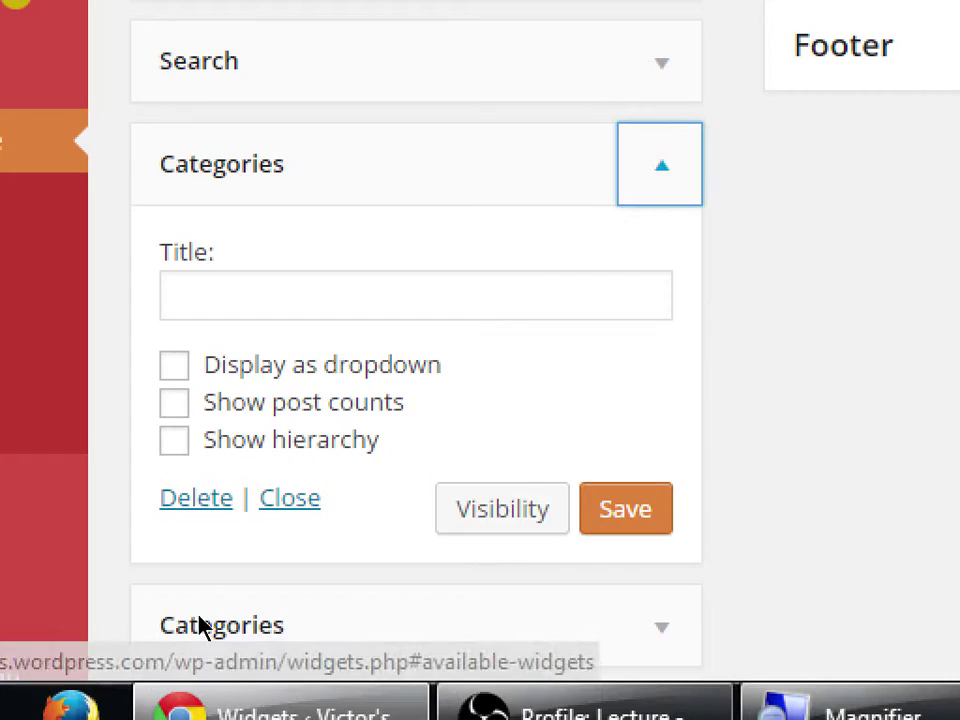
click(196, 497)
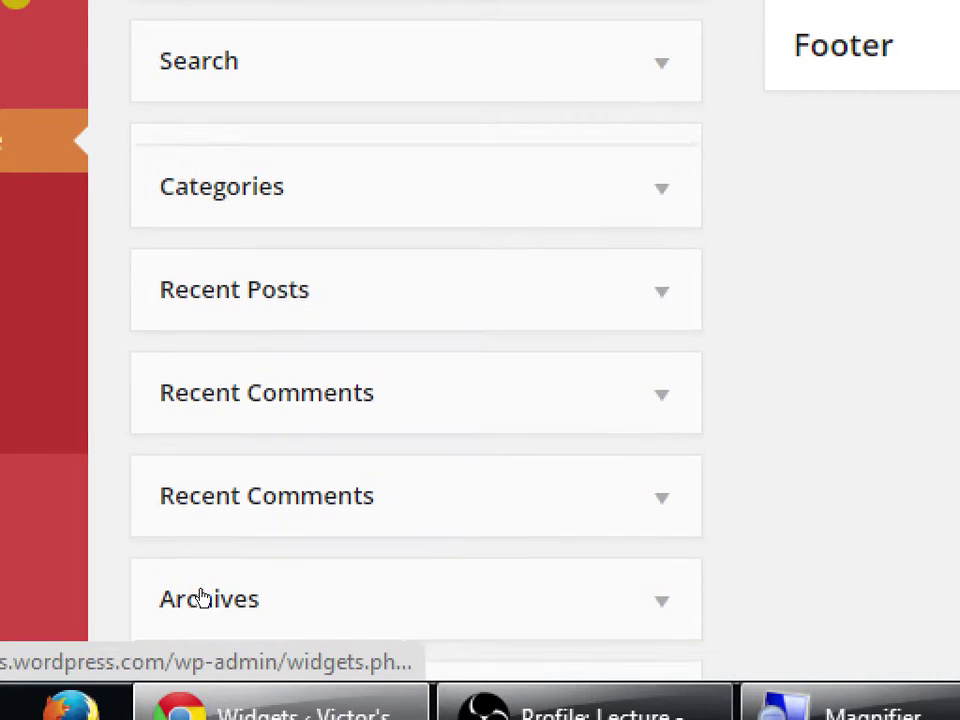
key(shift+Tab)
key(shift+Tab)
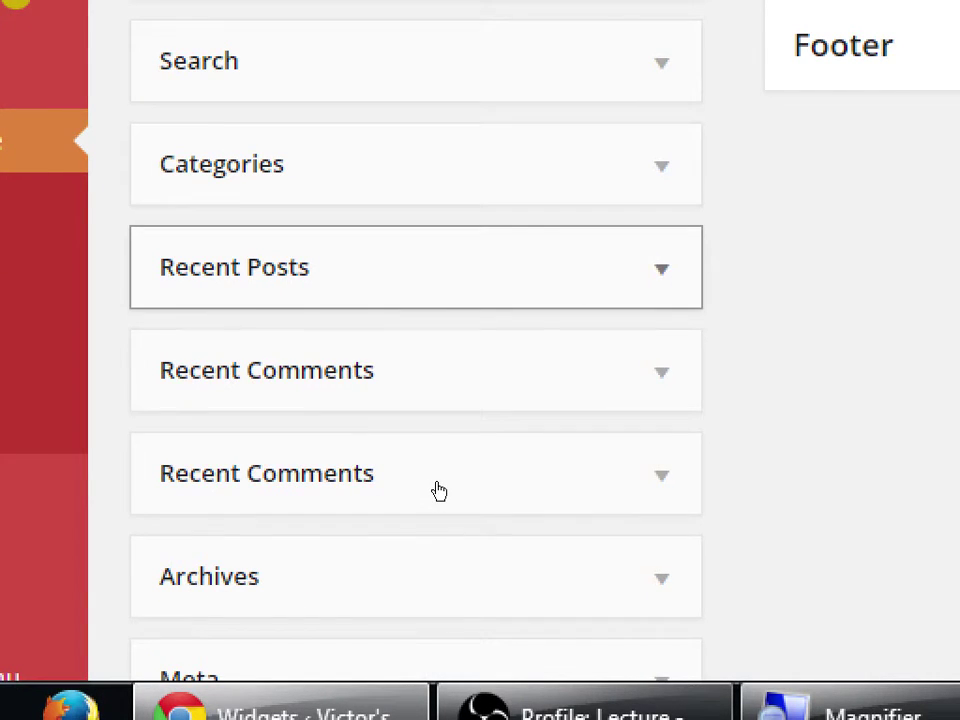
key(Return)
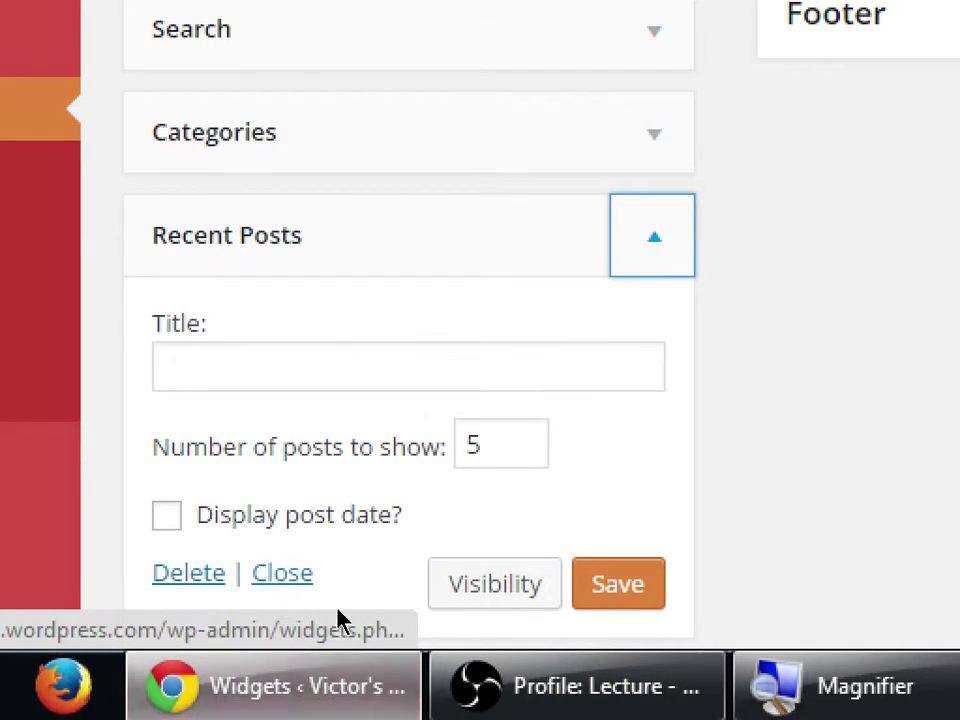
key(Tab)
key(Tab)
key(Tab)
key(Tab)
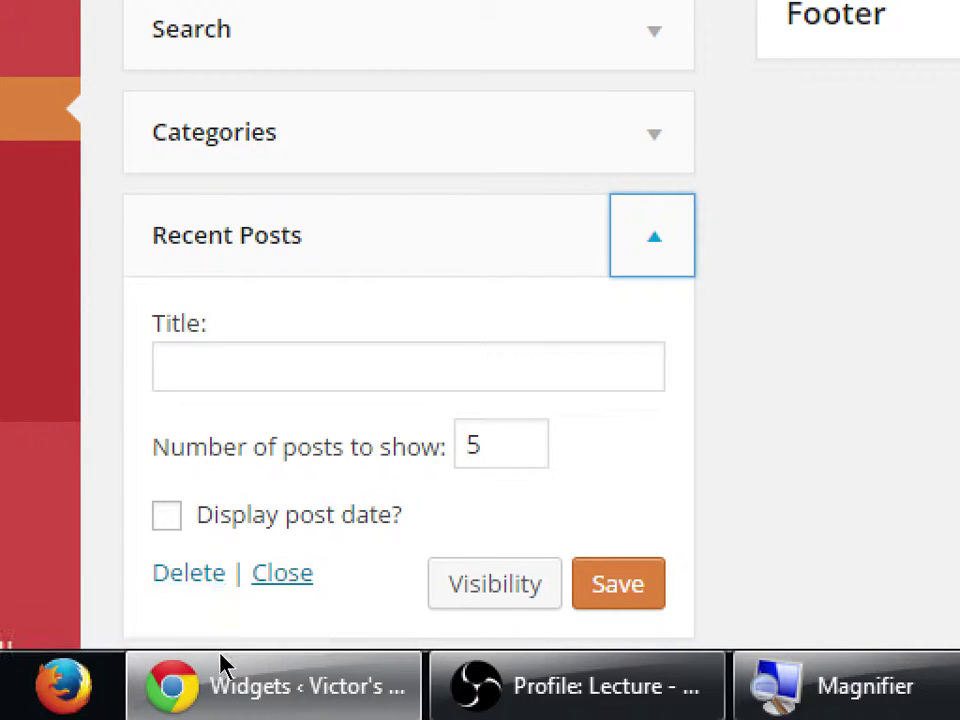
key(Return)
key(Tab)
key(Return)
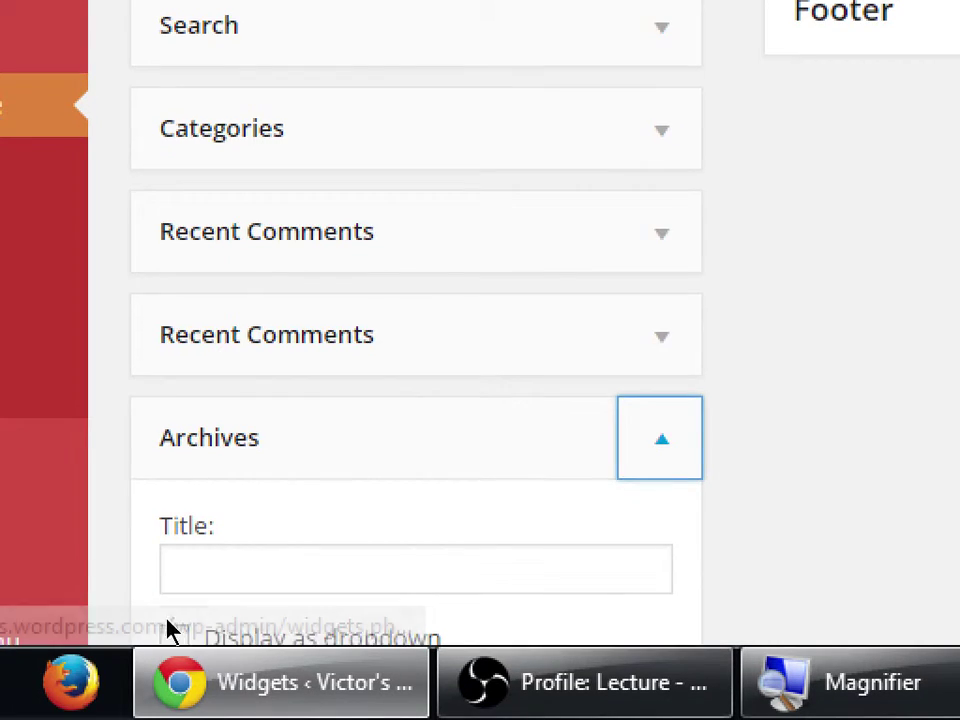
key(Tab)
key(Tab)
key(Tab)
key(Tab)
key(Return)
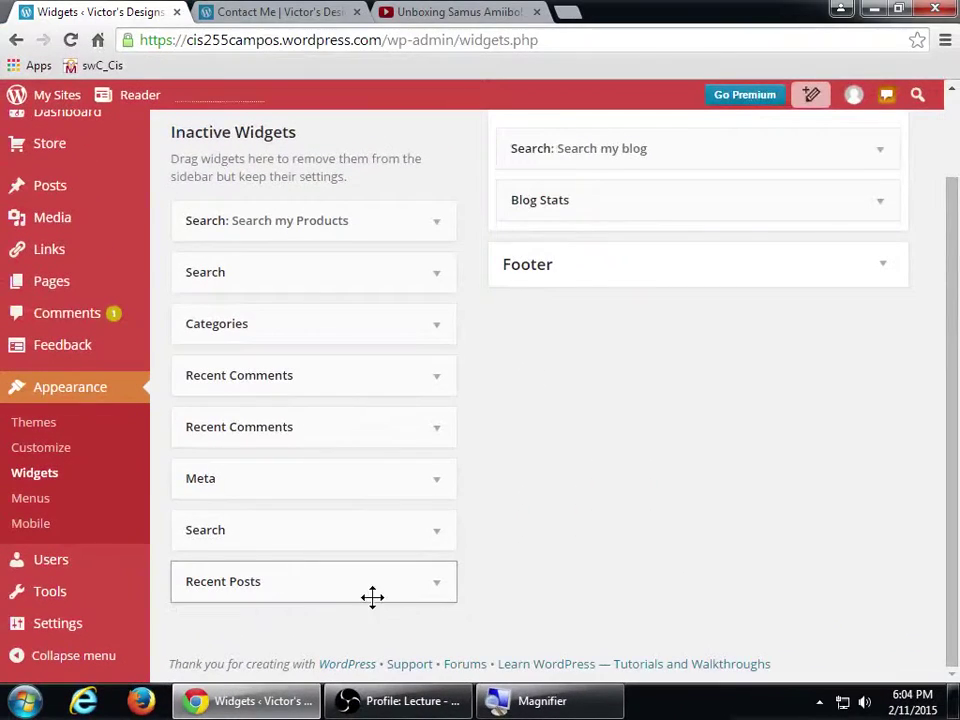
- Delete the inactive Recent Posts, Search, Categories and first Recent Comments widgets
click(437, 582)
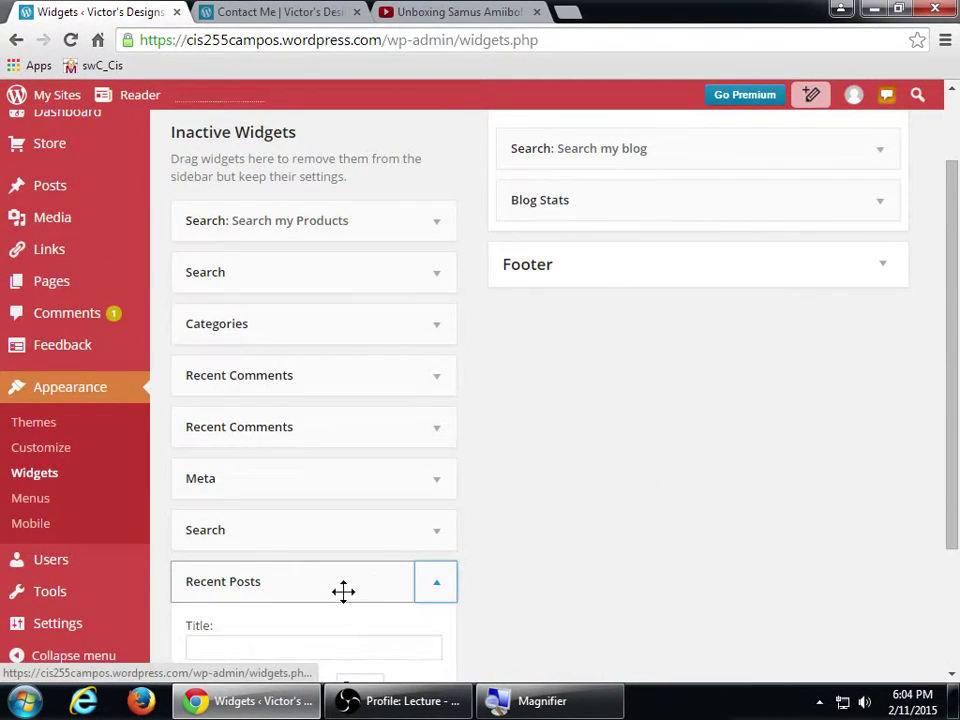
scroll(300, 615, down, 2)
click(207, 572)
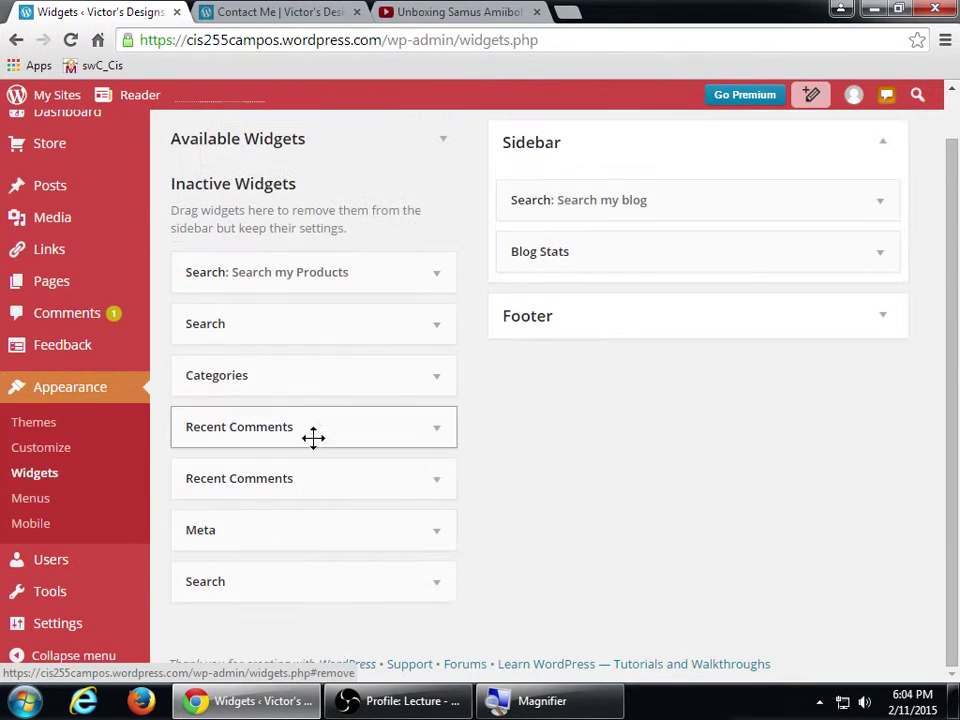
click(431, 336)
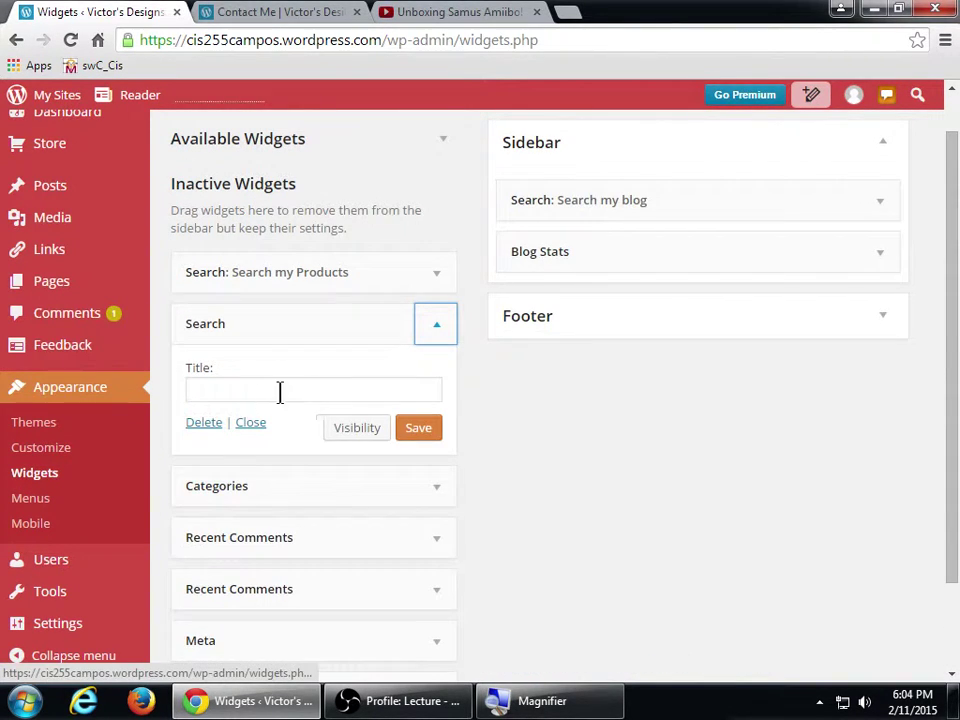
click(212, 428)
click(388, 375)
click(216, 542)
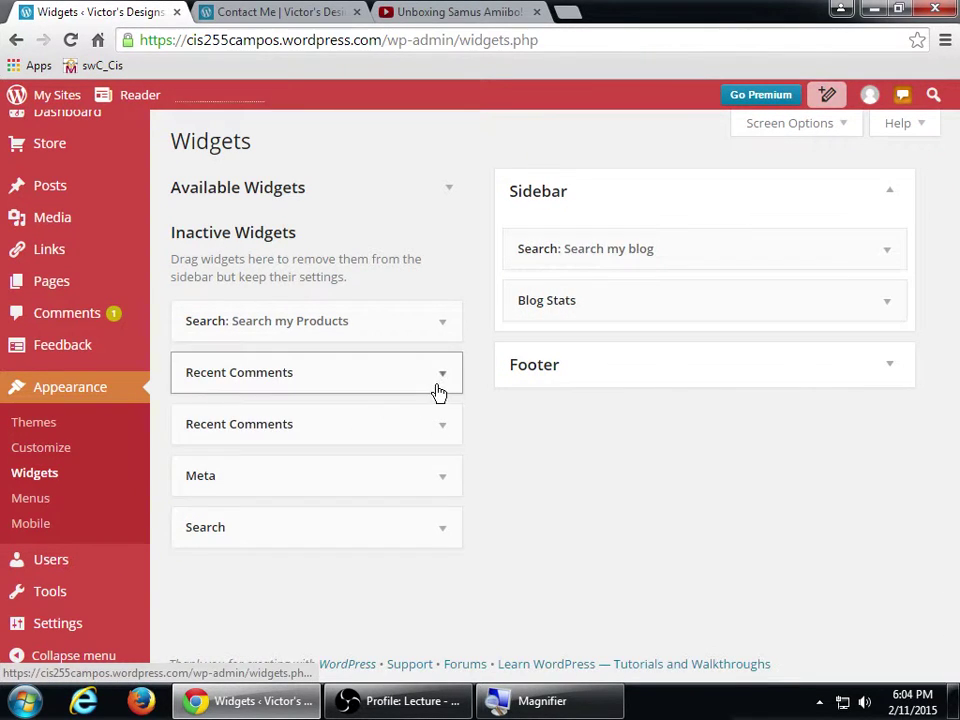
click(437, 372)
scroll(214, 602, down, 1)
scroll(214, 602, up, 1)
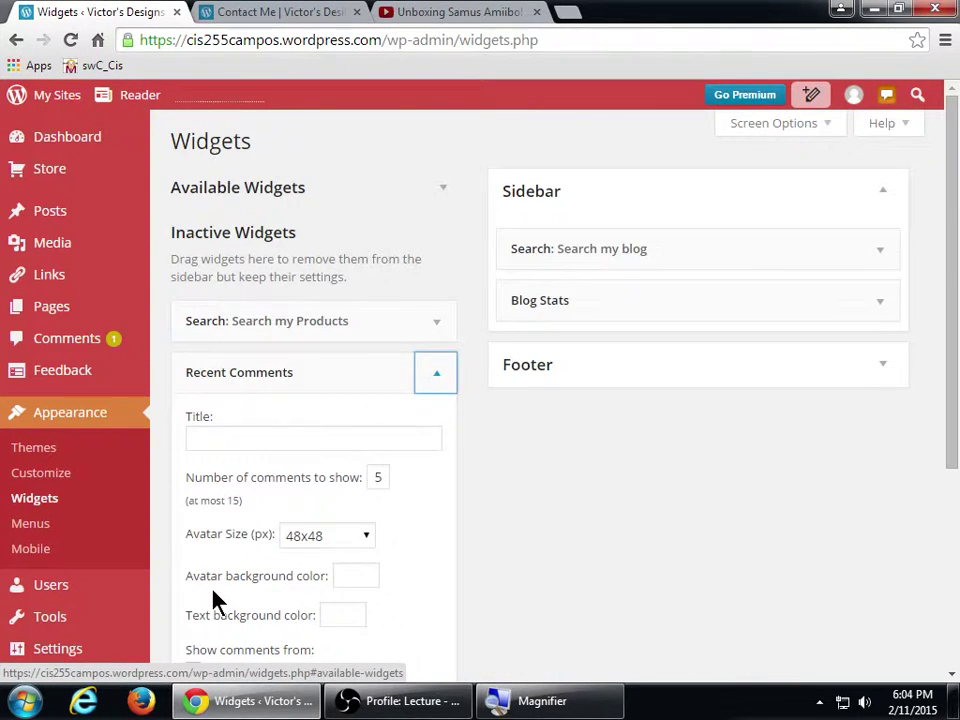
scroll(212, 595, down, 3)
click(206, 456)
- Delete the remaining Recent Comments, Meta and Search inactive widgets
click(445, 376)
scroll(257, 536, down, 3)
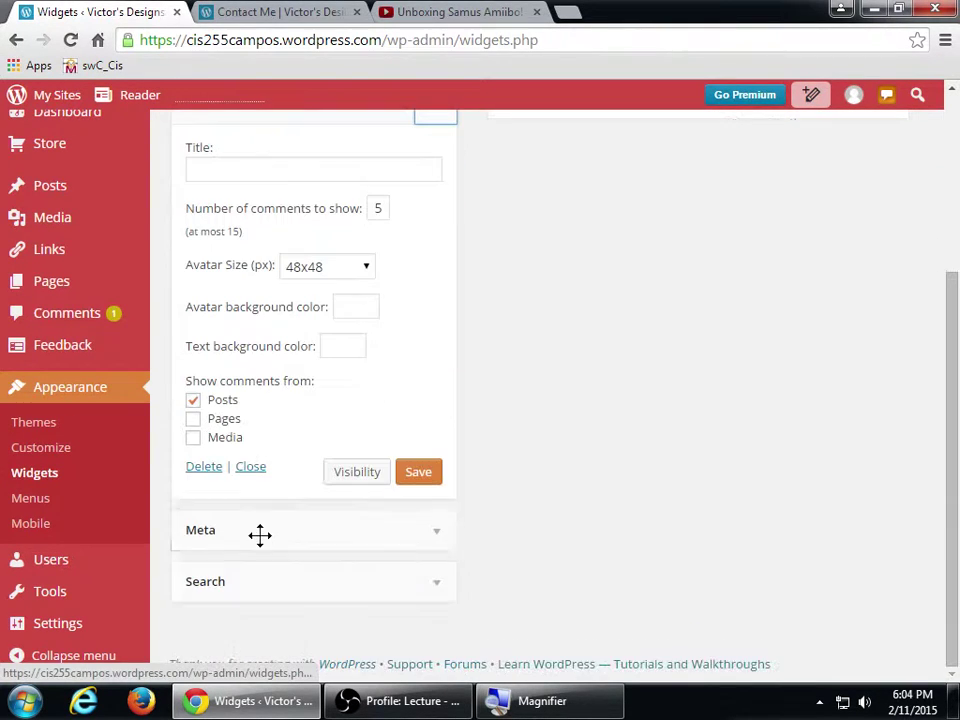
click(206, 468)
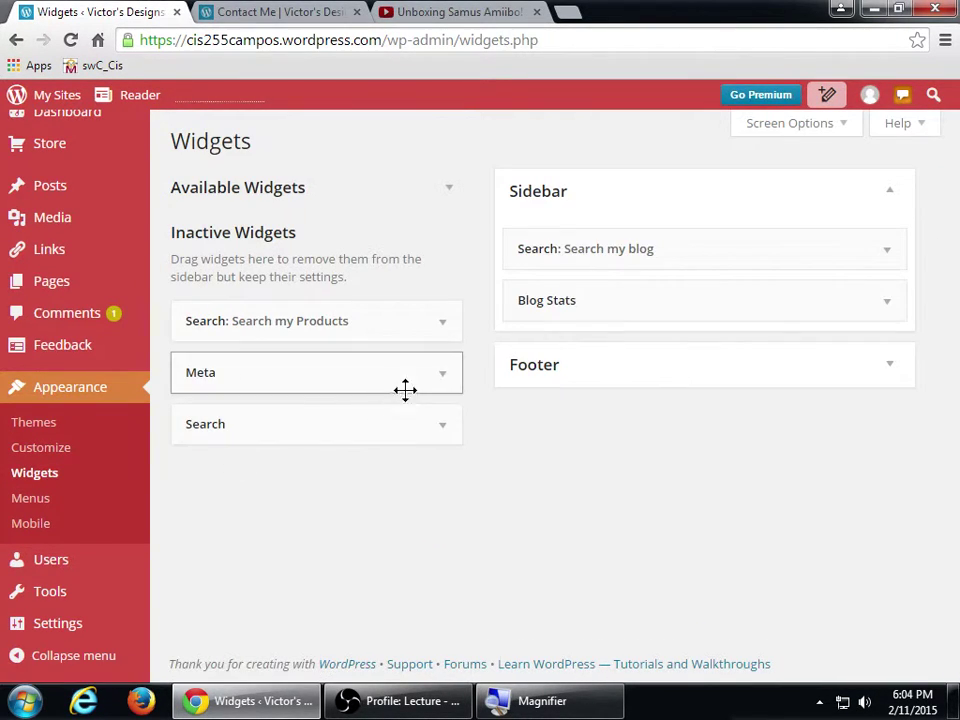
click(438, 376)
click(206, 471)
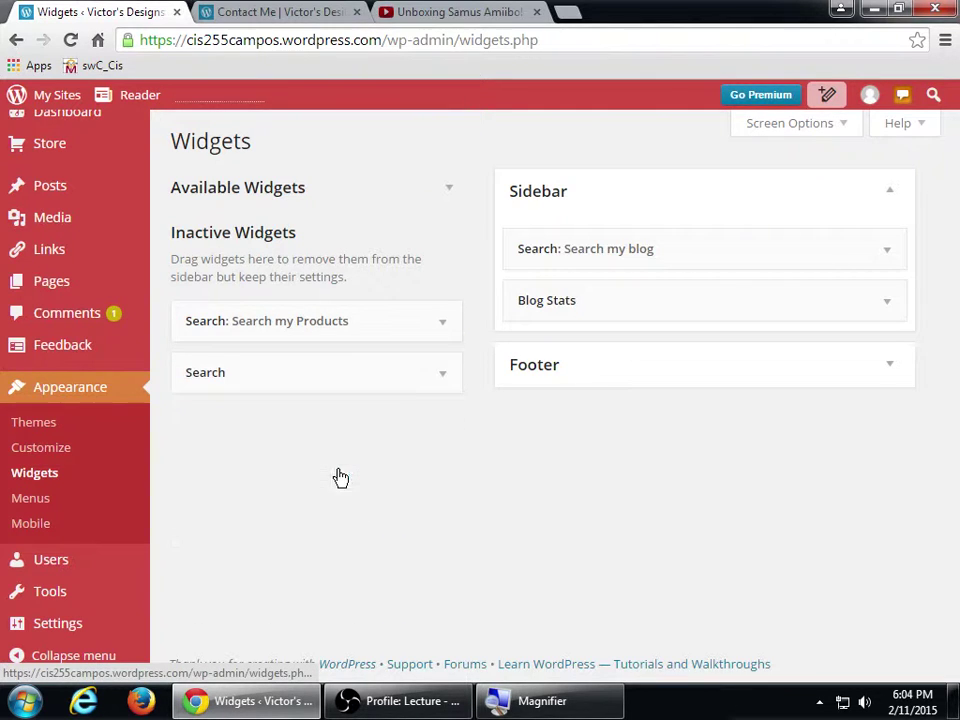
click(437, 377)
click(207, 474)
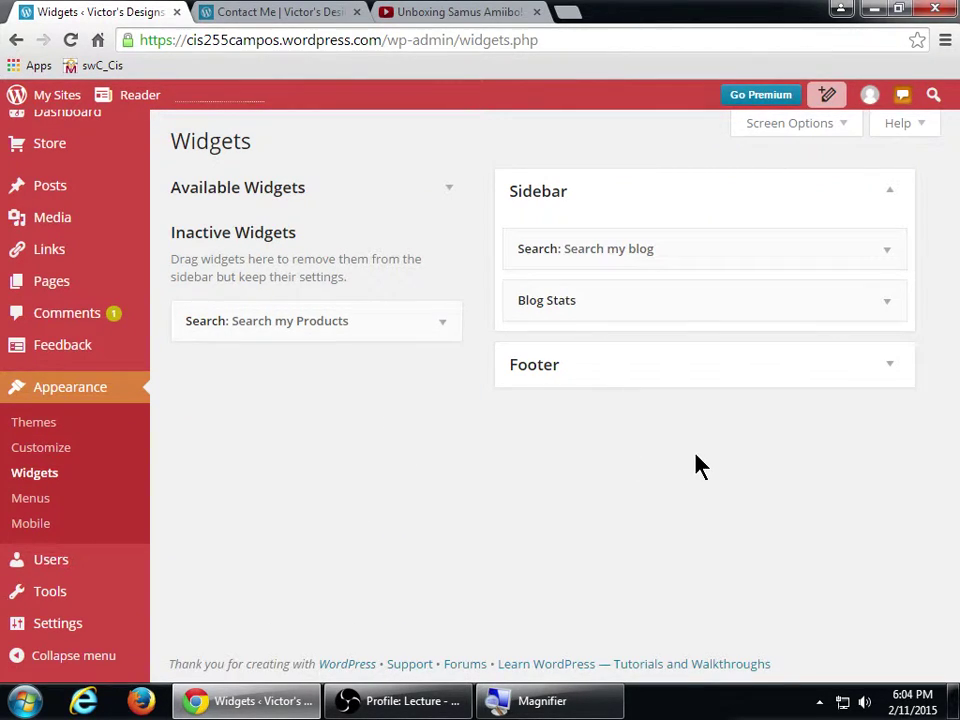
- Expand the Footer, hide Inactive Widgets, and scroll Available Widgets down to Meta and Milestone
click(887, 368)
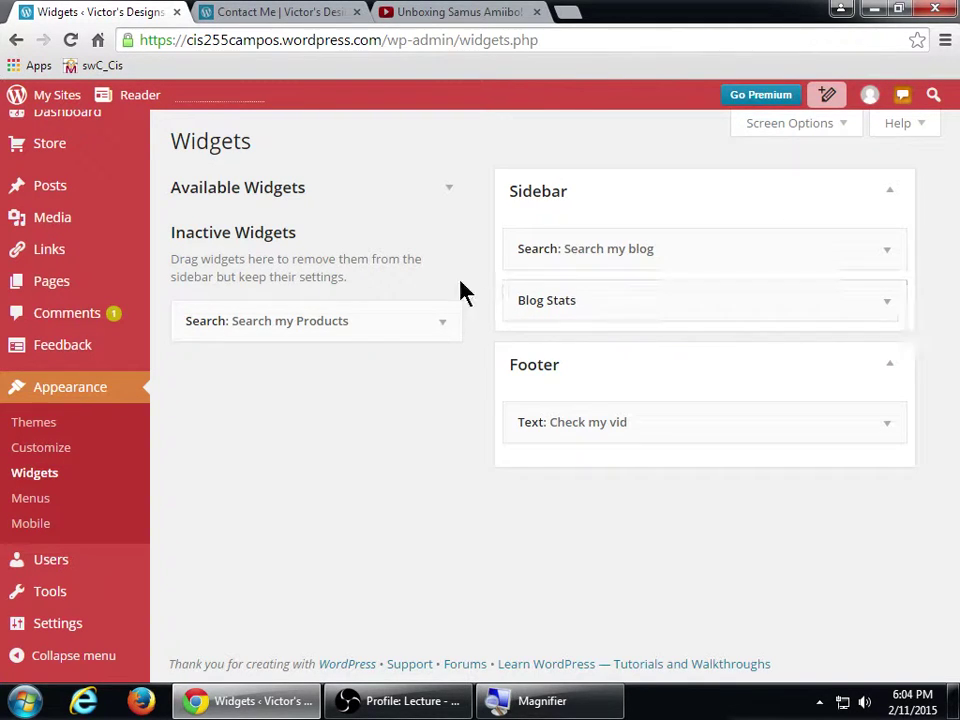
click(433, 238)
click(429, 196)
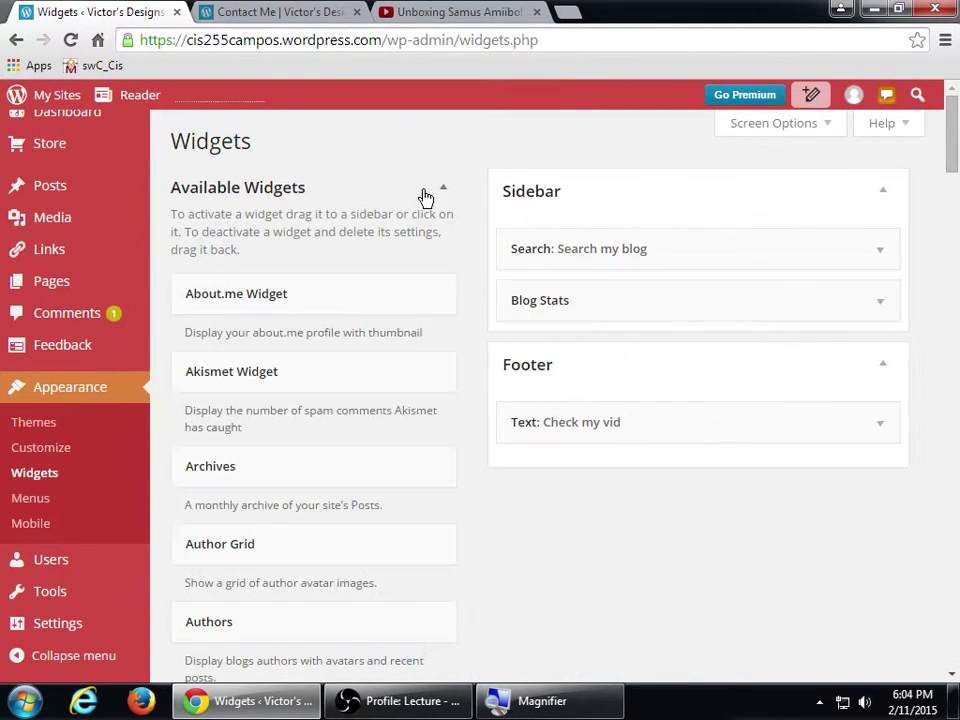
scroll(441, 265, down, 5)
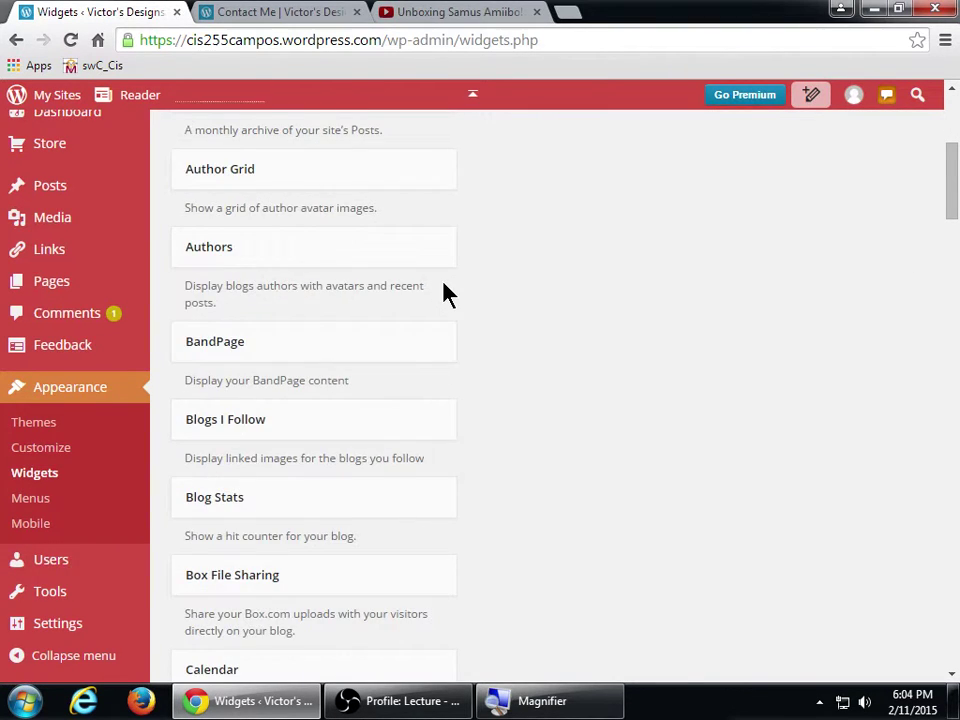
scroll(446, 292, up, 4)
scroll(471, 343, down, 6)
scroll(474, 362, down, 9)
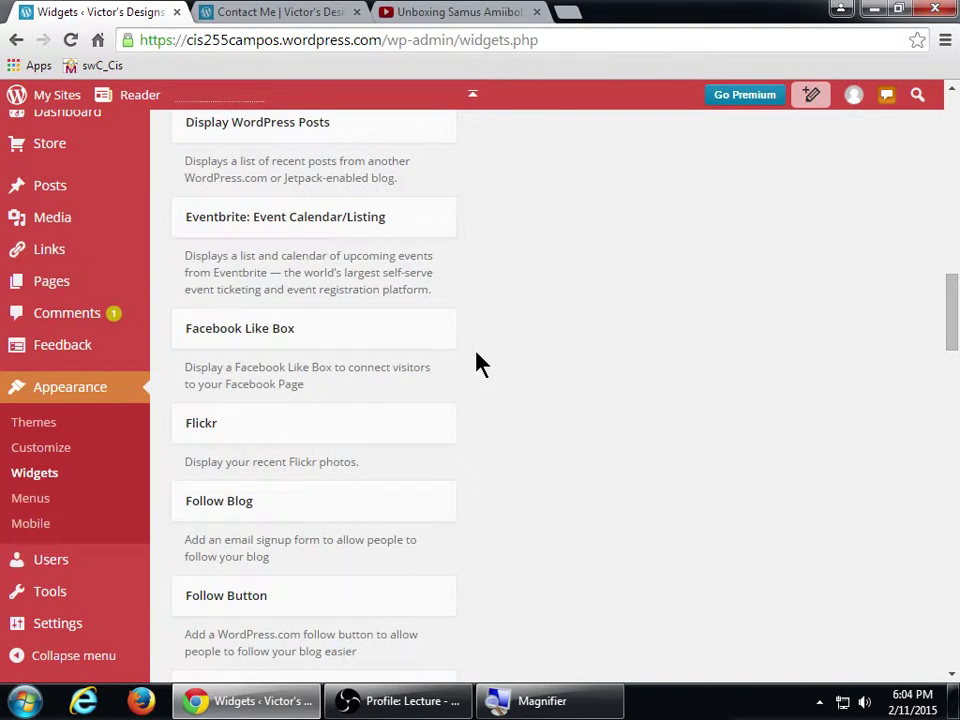
scroll(478, 362, down, 1)
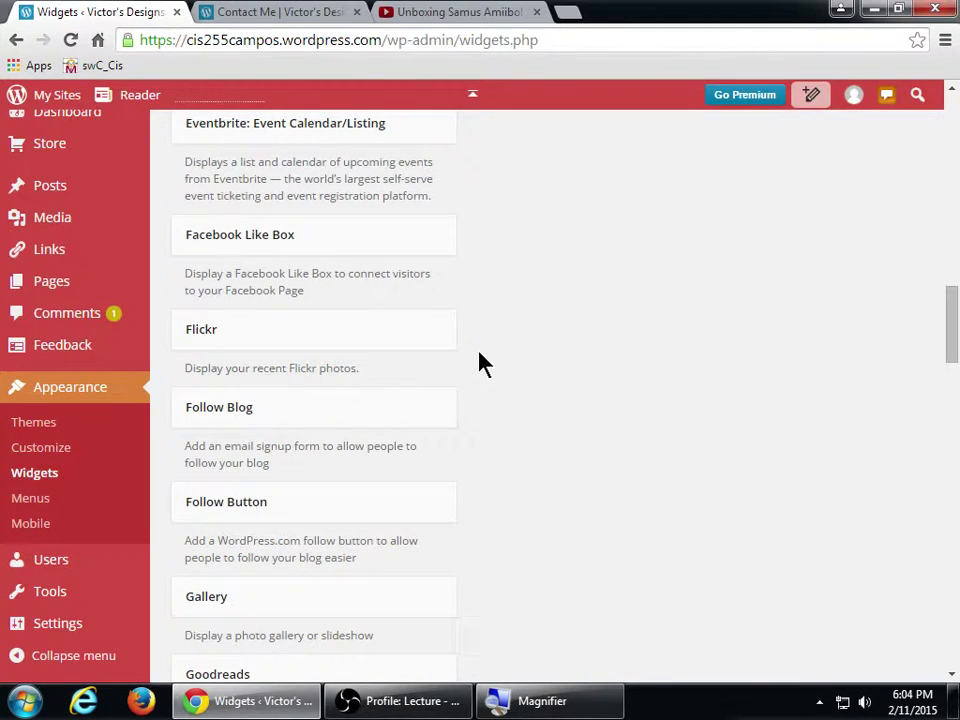
scroll(578, 350, up, 5)
scroll(585, 350, up, 8)
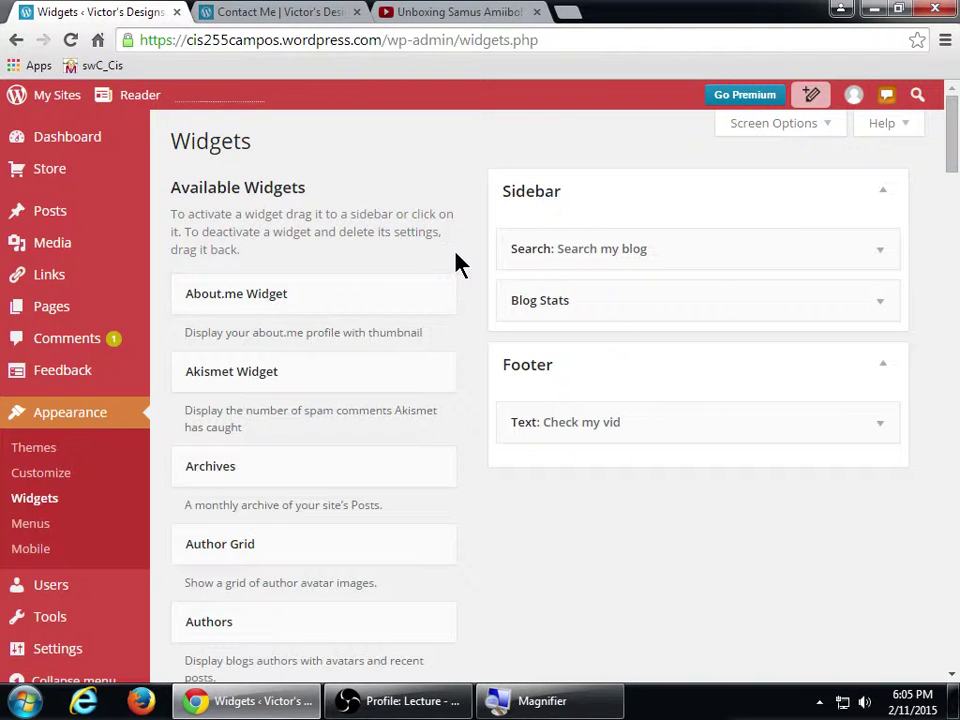
scroll(470, 255, down, 7)
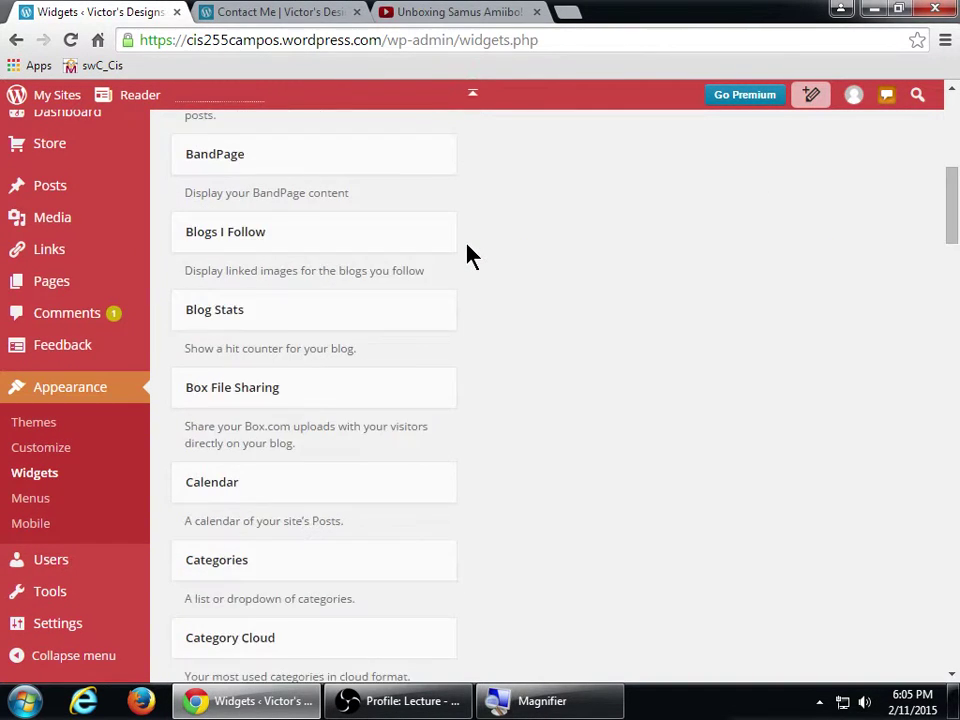
scroll(470, 255, down, 5)
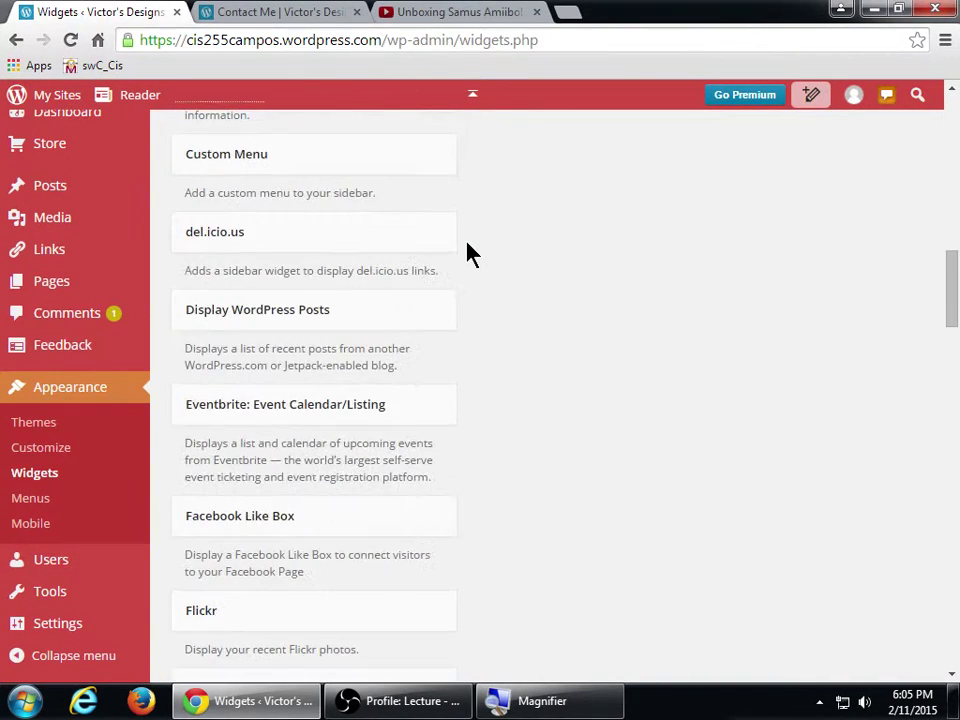
scroll(467, 243, down, 10)
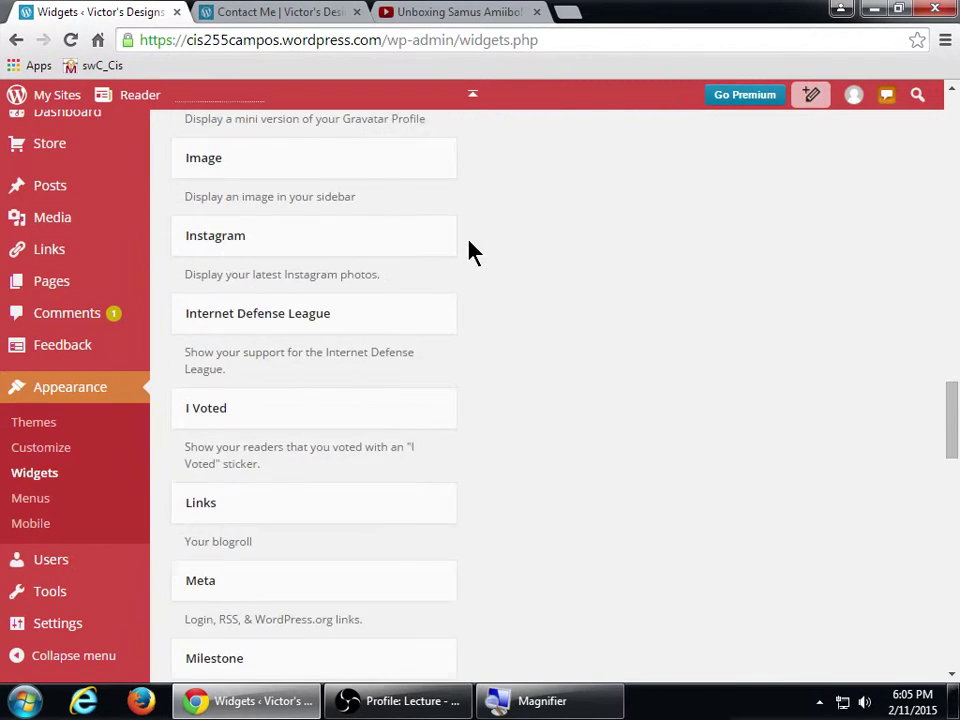
scroll(470, 250, down, 3)
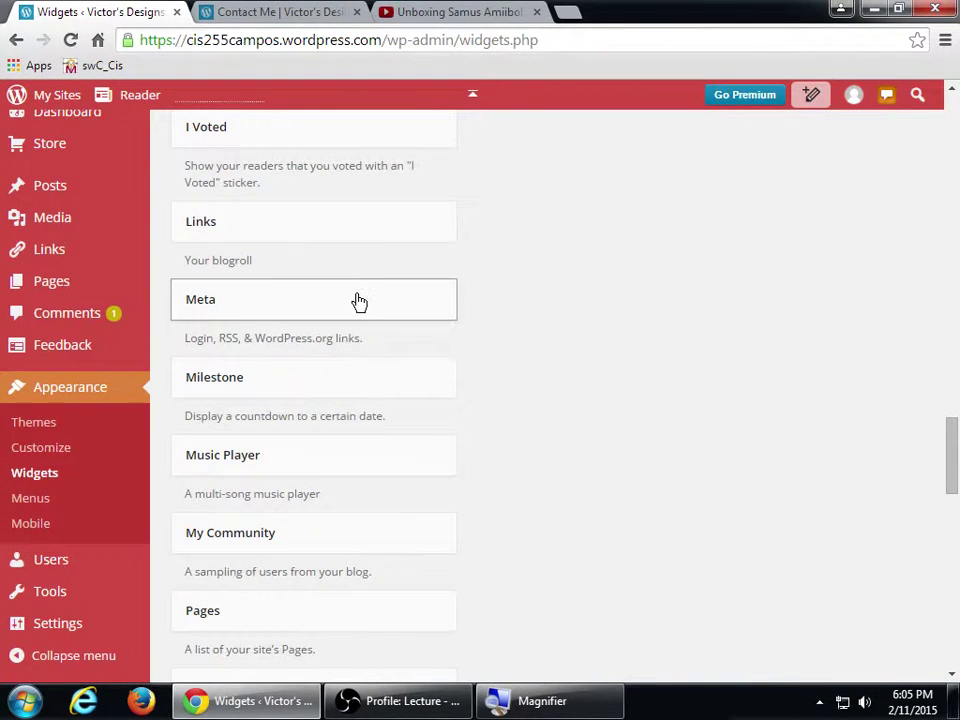
- Add a Meta widget to the Sidebar with the title 'Hack me, why not.' and save it
click(359, 302)
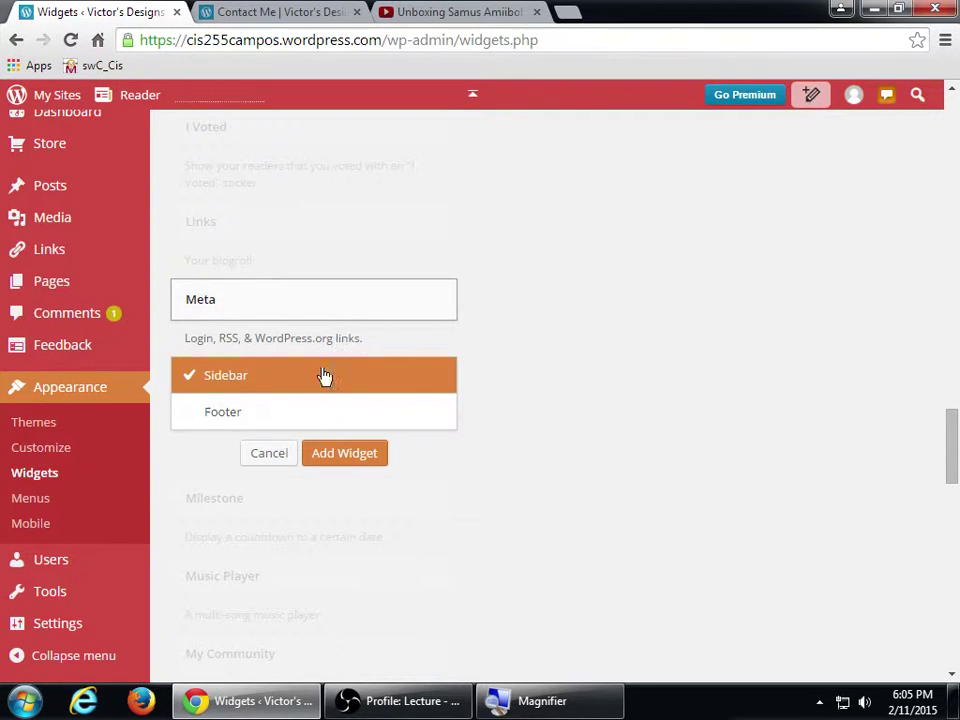
click(335, 452)
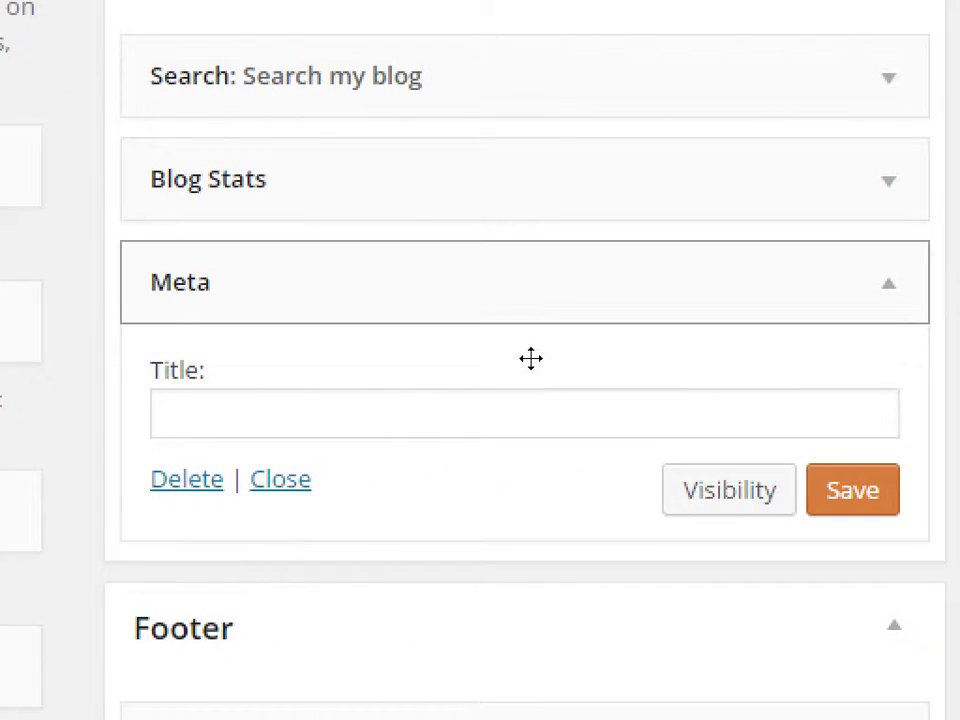
click(529, 358)
click(529, 358)
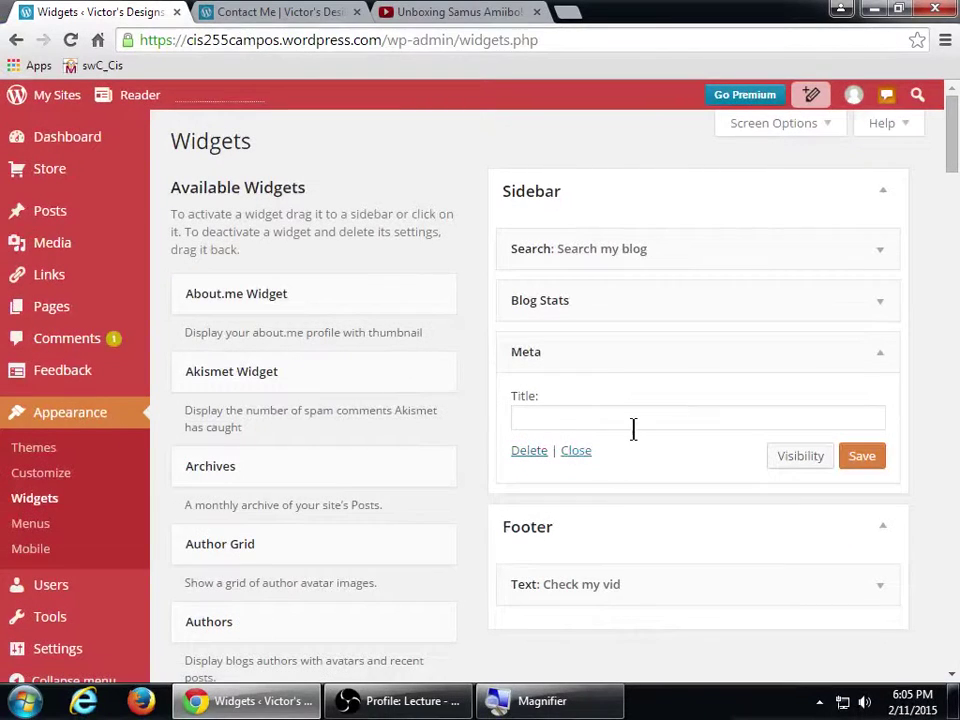
click(633, 426)
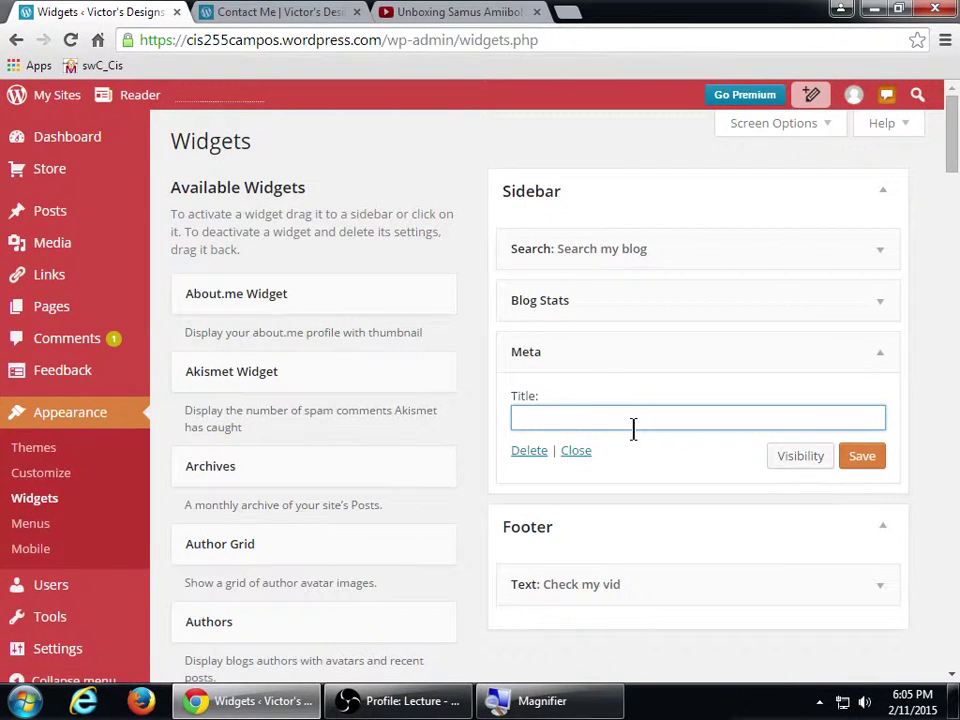
text(Hack me, why not.)
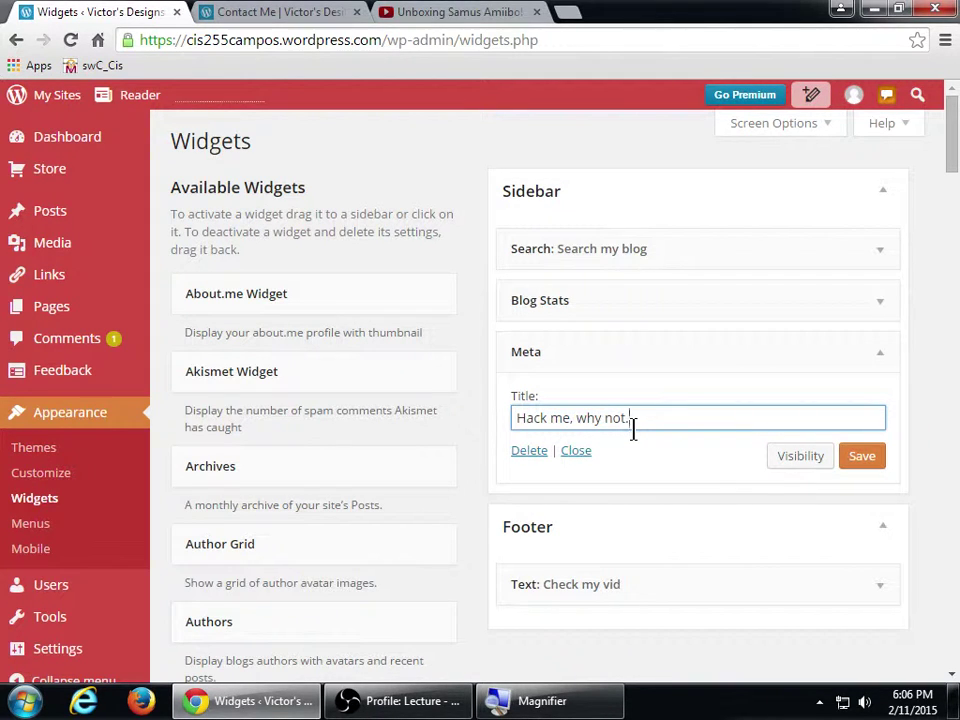
click(884, 465)
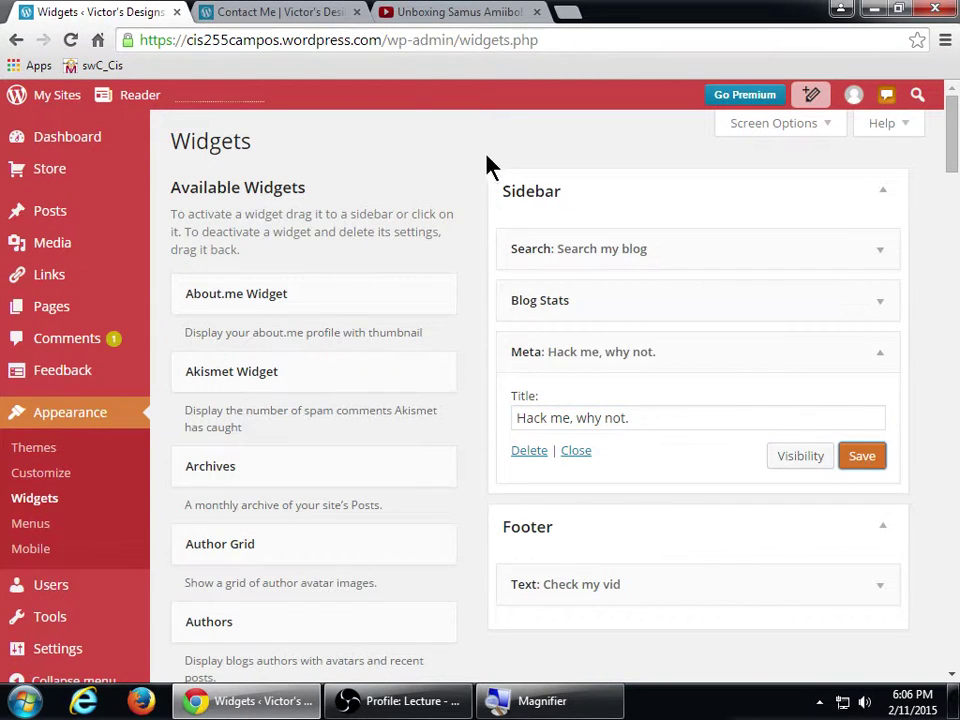
click(272, 11)
- Reload the Contact Me page and check its sidebar shows Blog Stats and the Meta links
click(71, 40)
scroll(520, 318, down, 1)
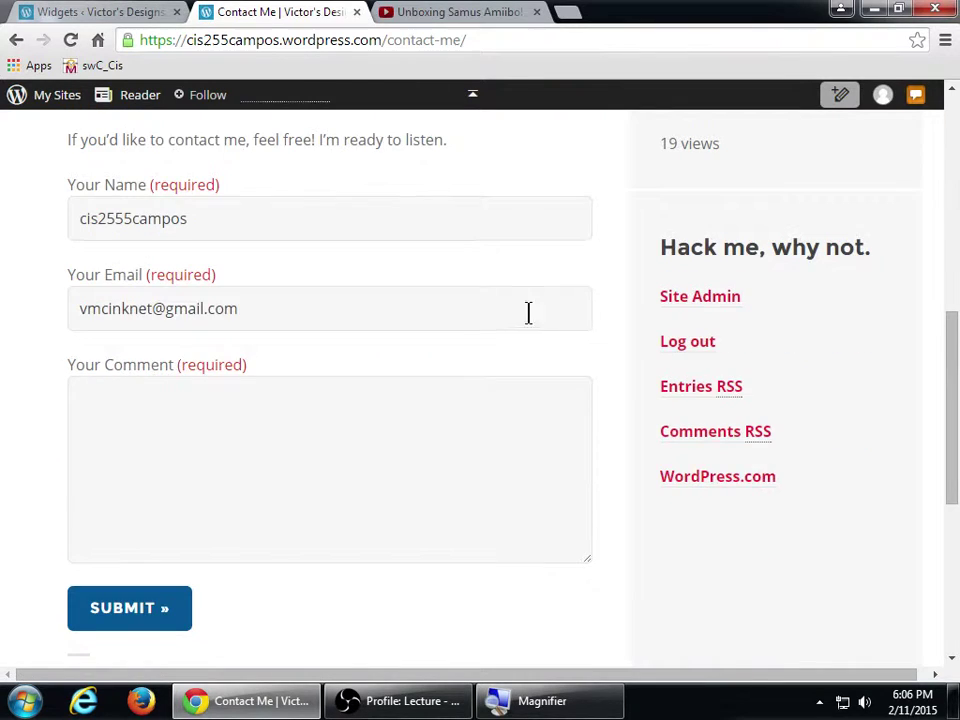
scroll(533, 308, up, 4)
scroll(467, 356, up, 3)
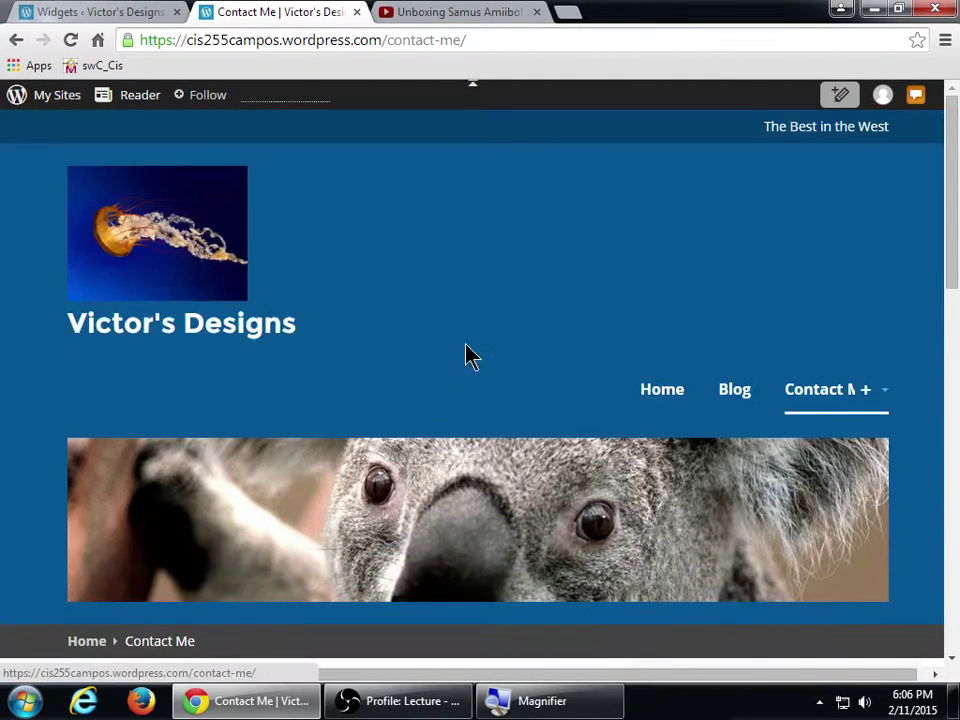
scroll(470, 358, down, 6)
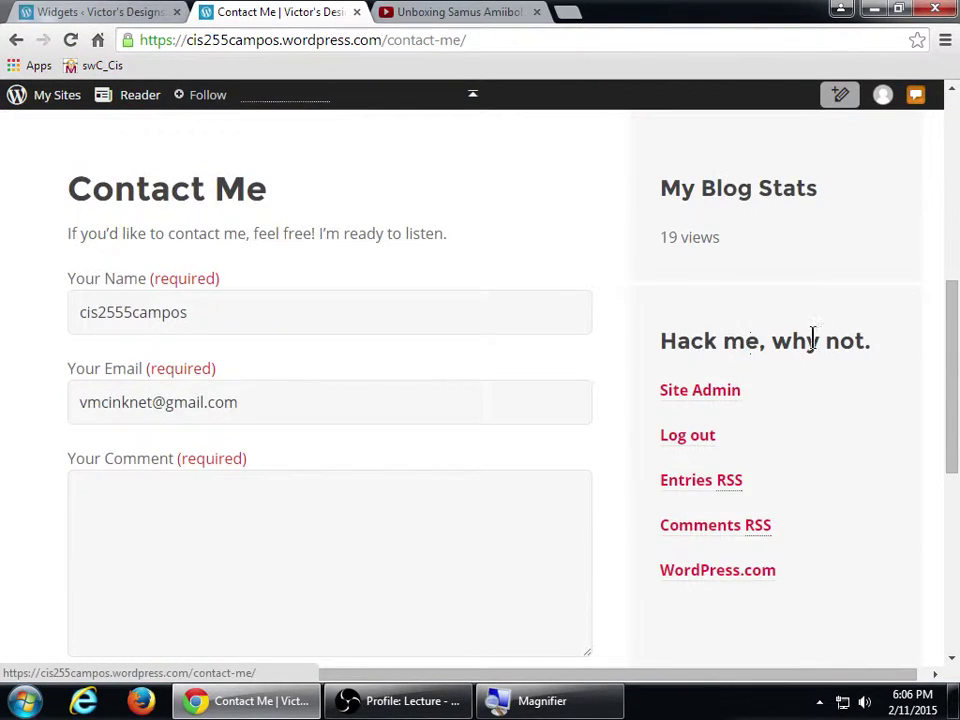
scroll(632, 390, down, 1)
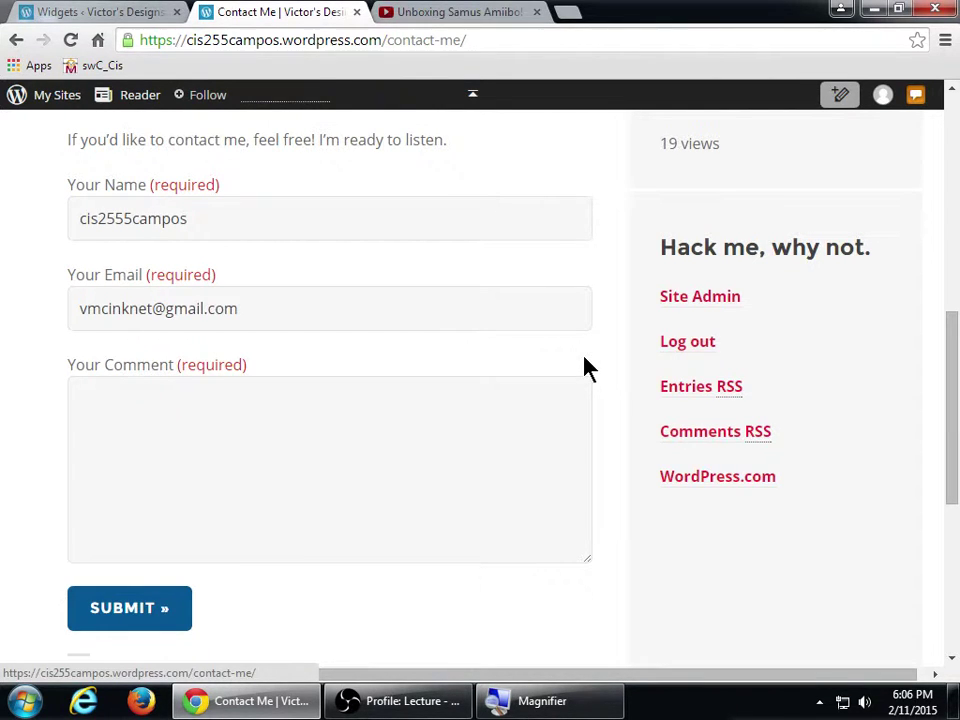
- Delete the Meta widget from the Sidebar and collapse the Footer area
click(66, 12)
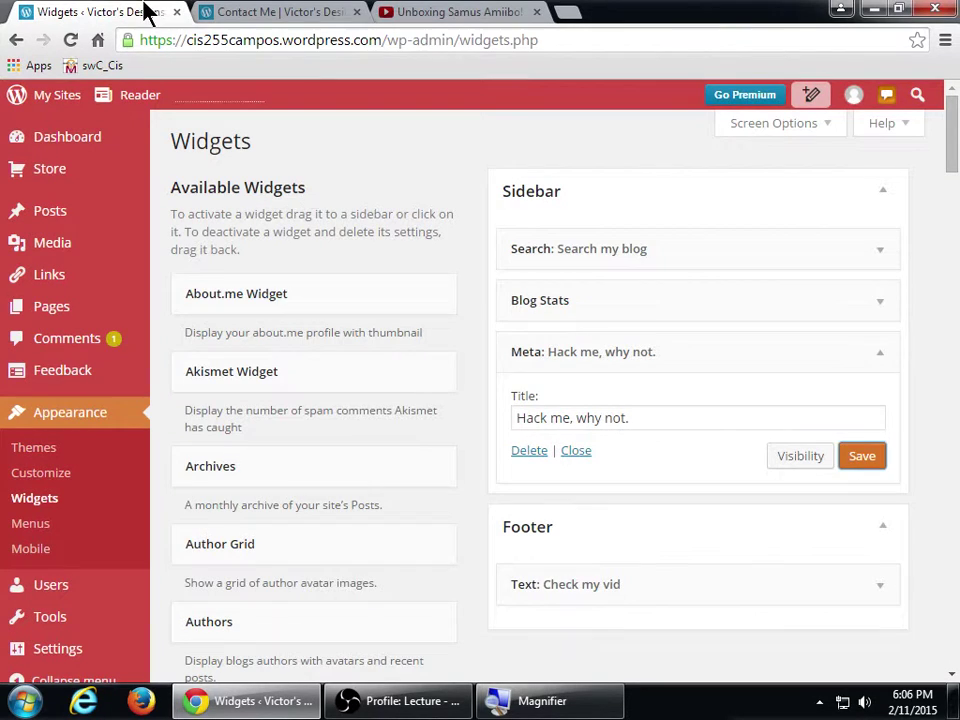
click(532, 451)
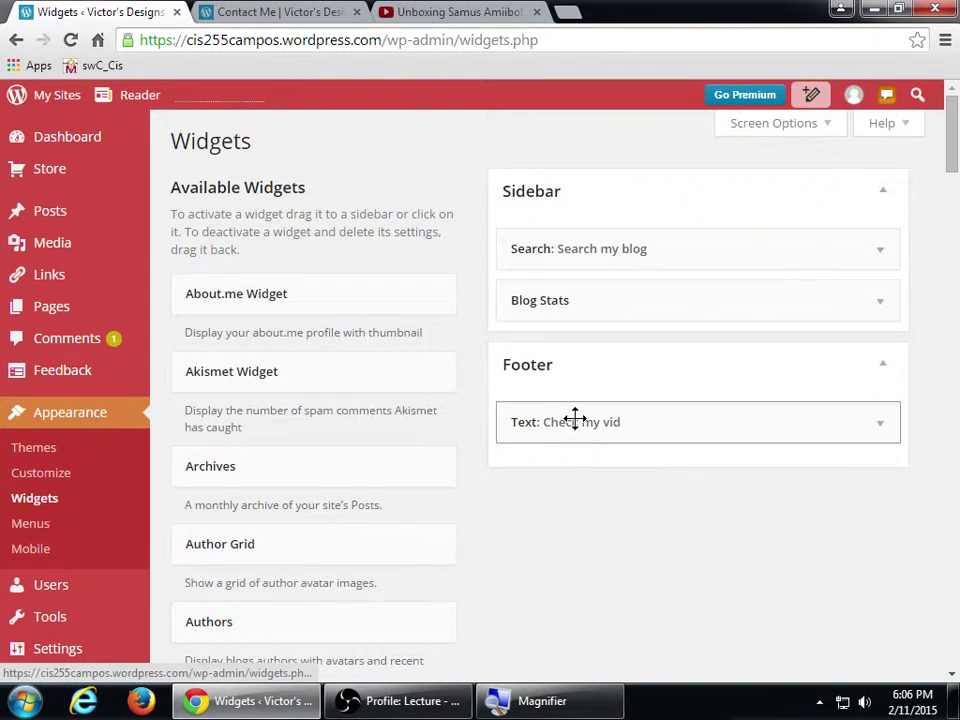
click(574, 380)
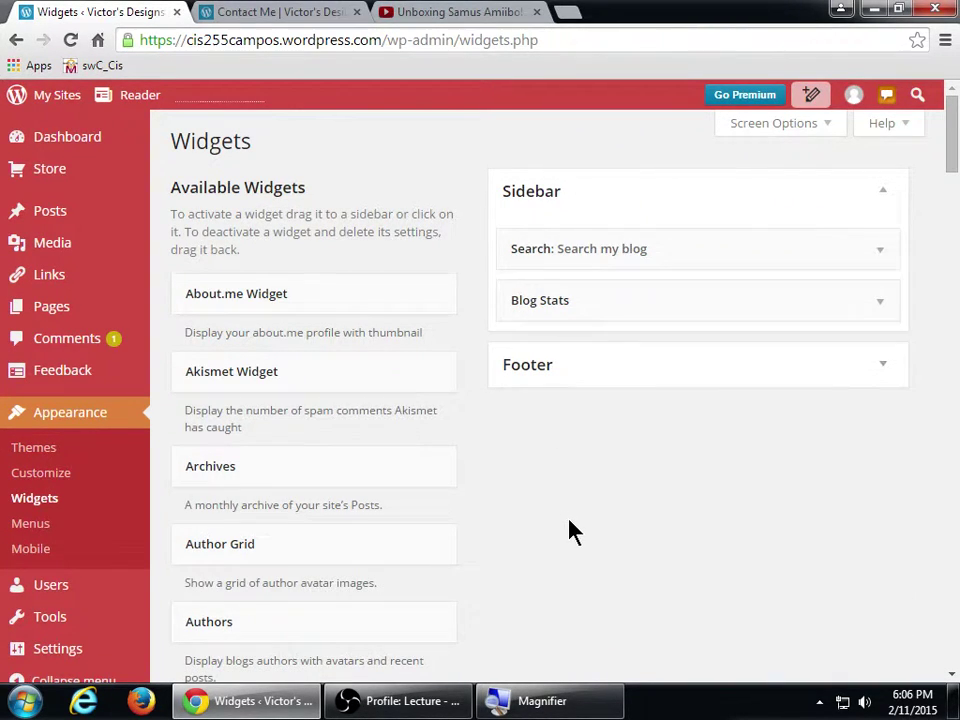
- Drag the Custom Menu widget to the top of the Sidebar
scroll(572, 530, down, 10)
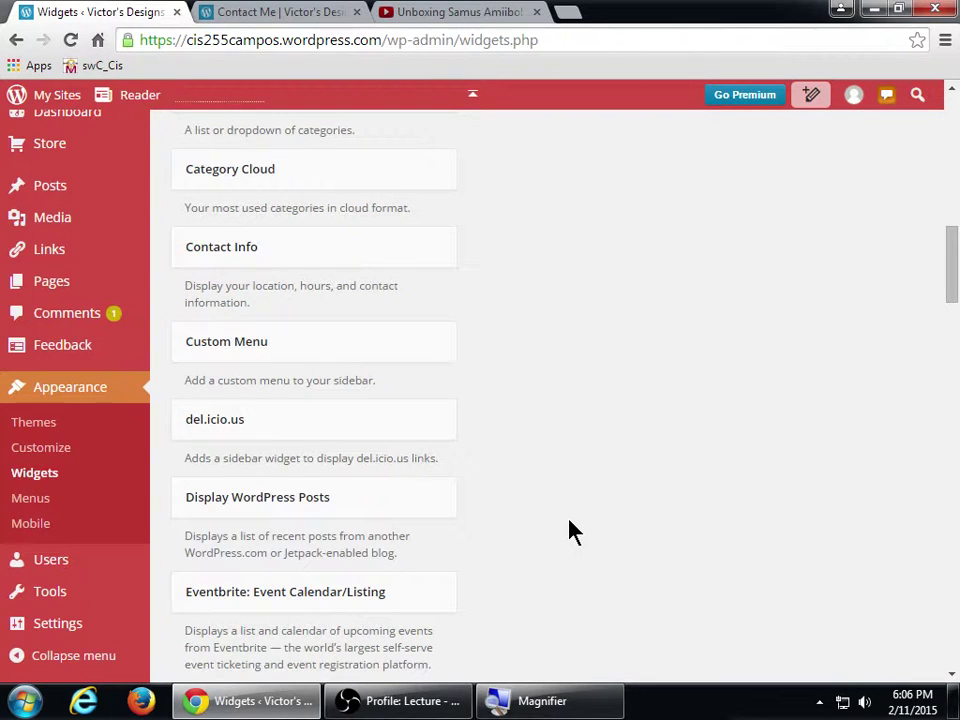
click(279, 355)
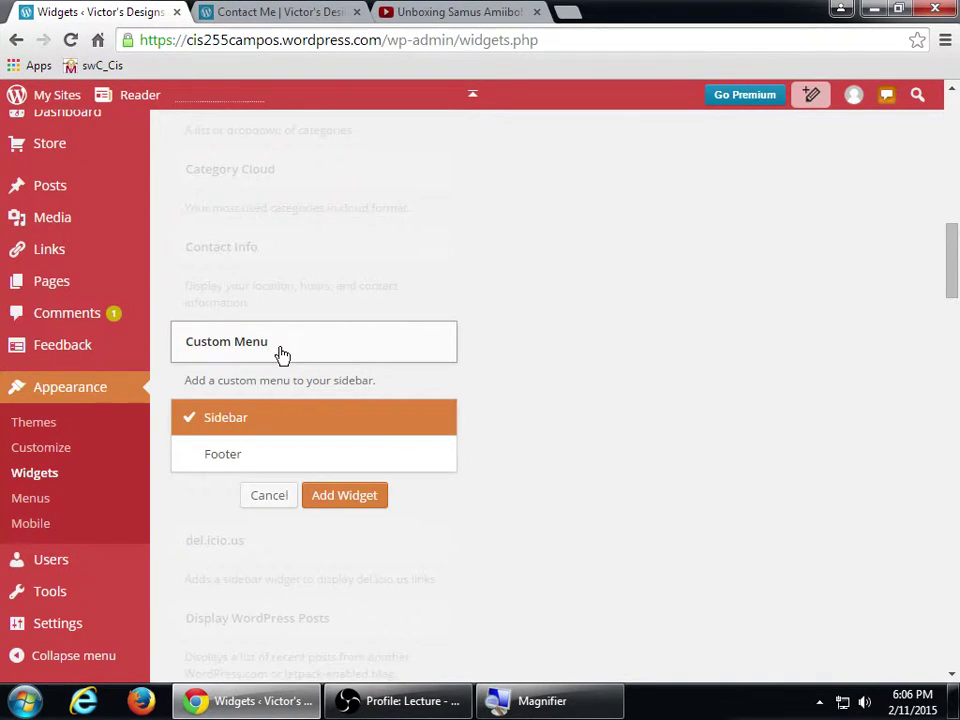
click(281, 355)
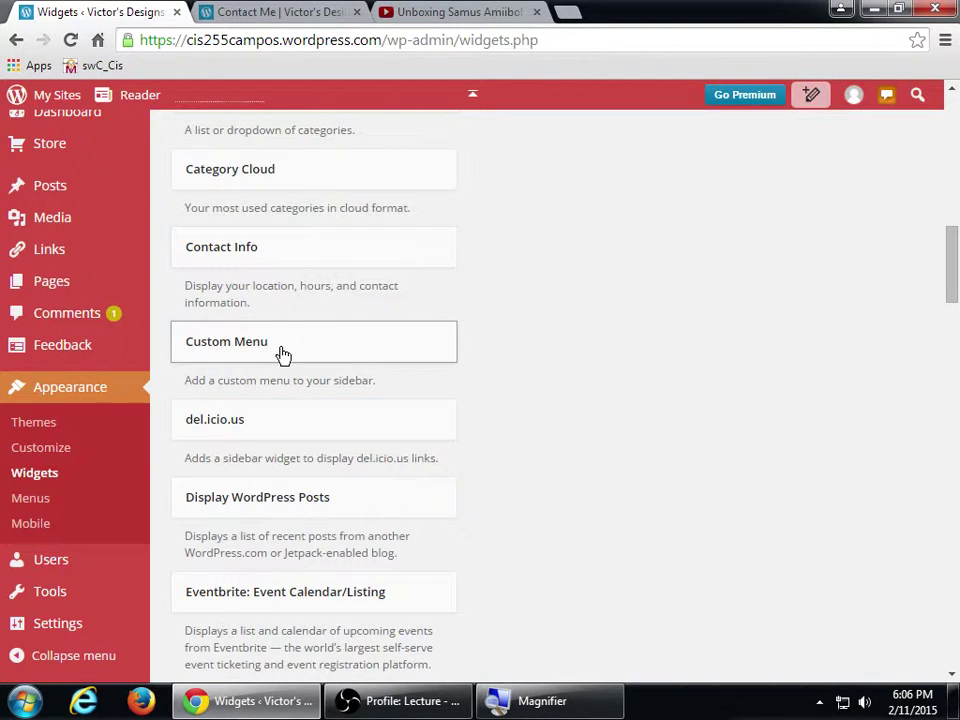
scroll(280, 356, up, 2)
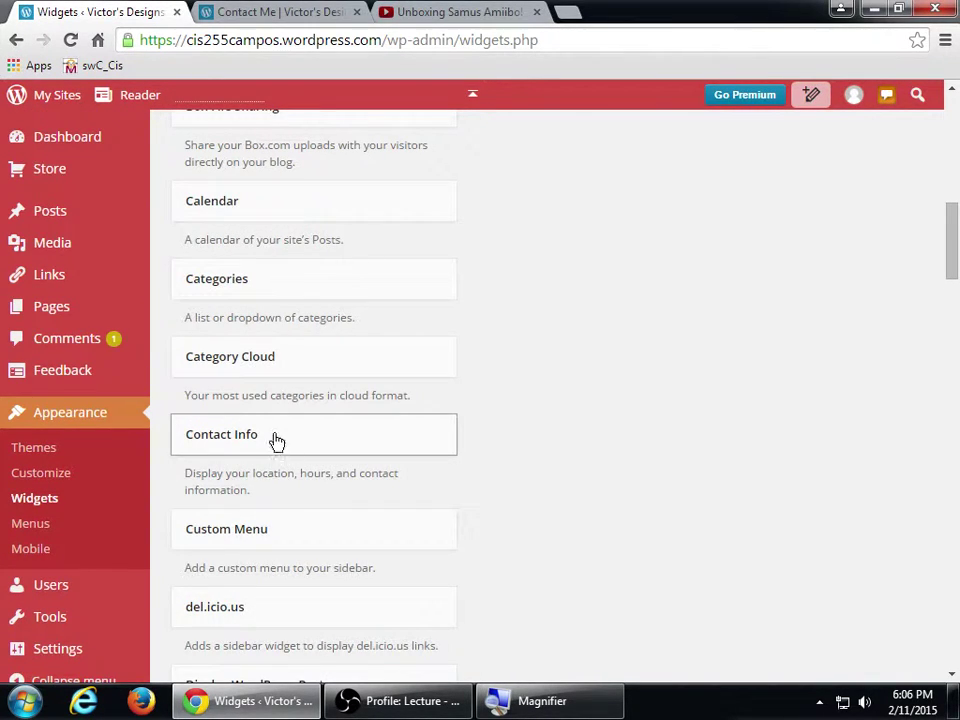
drag(285, 529, 670, 240)
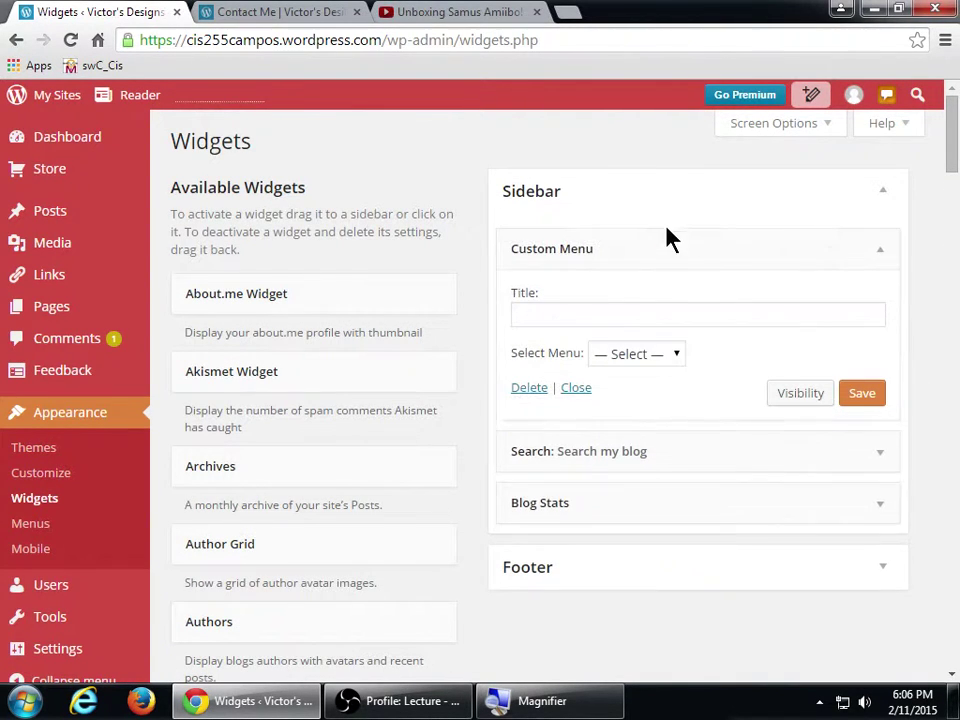
- Title the Custom Menu widget 'My New menu' and save it
click(684, 354)
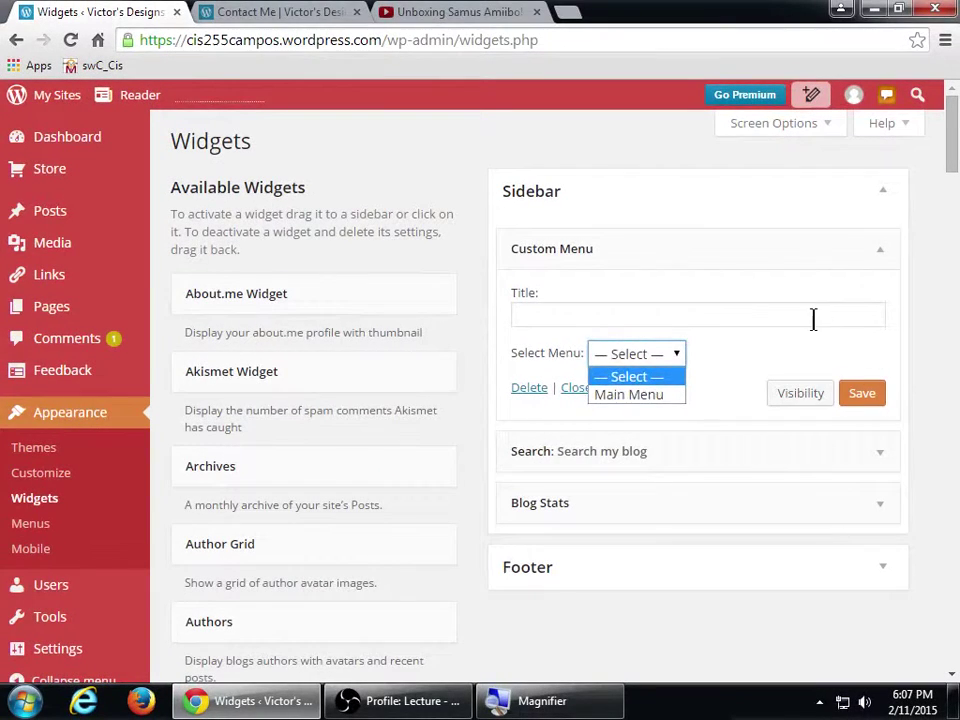
click(813, 318)
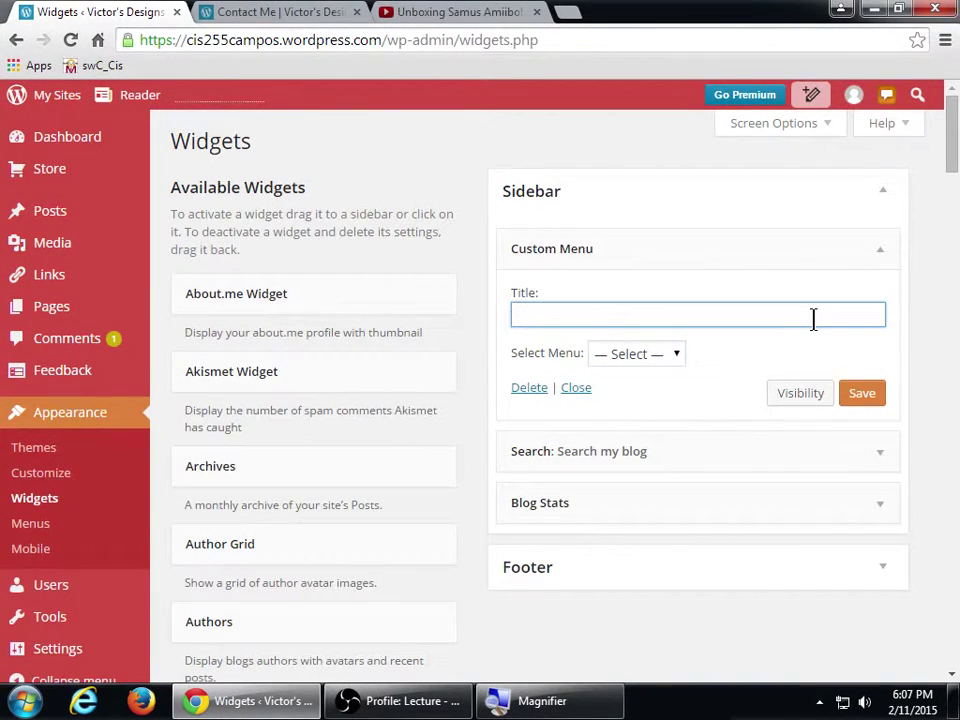
text(My New menu)
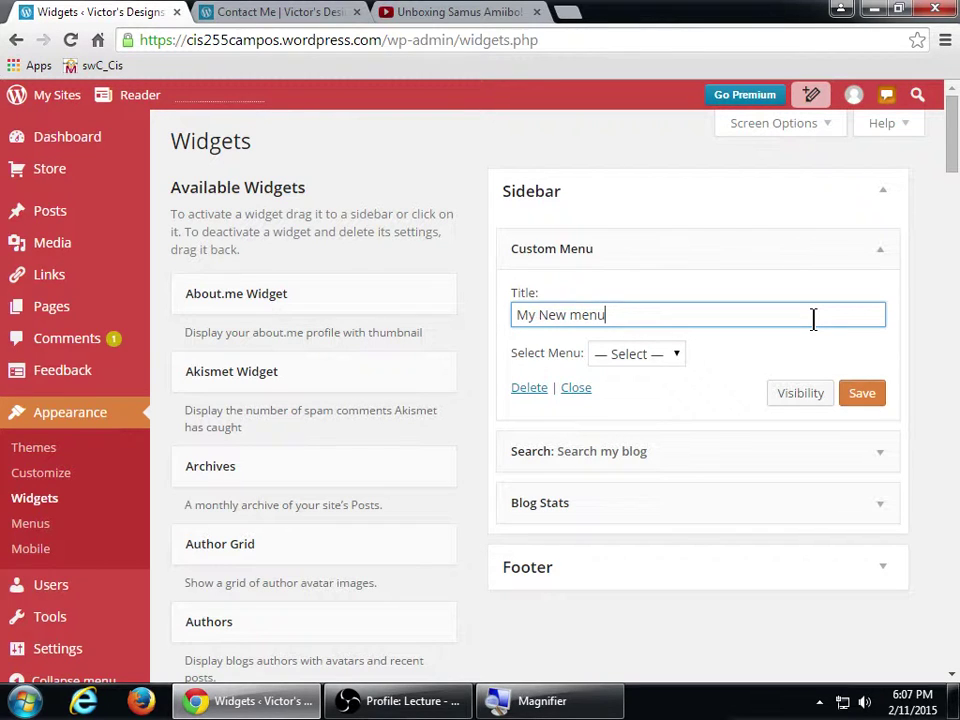
click(862, 393)
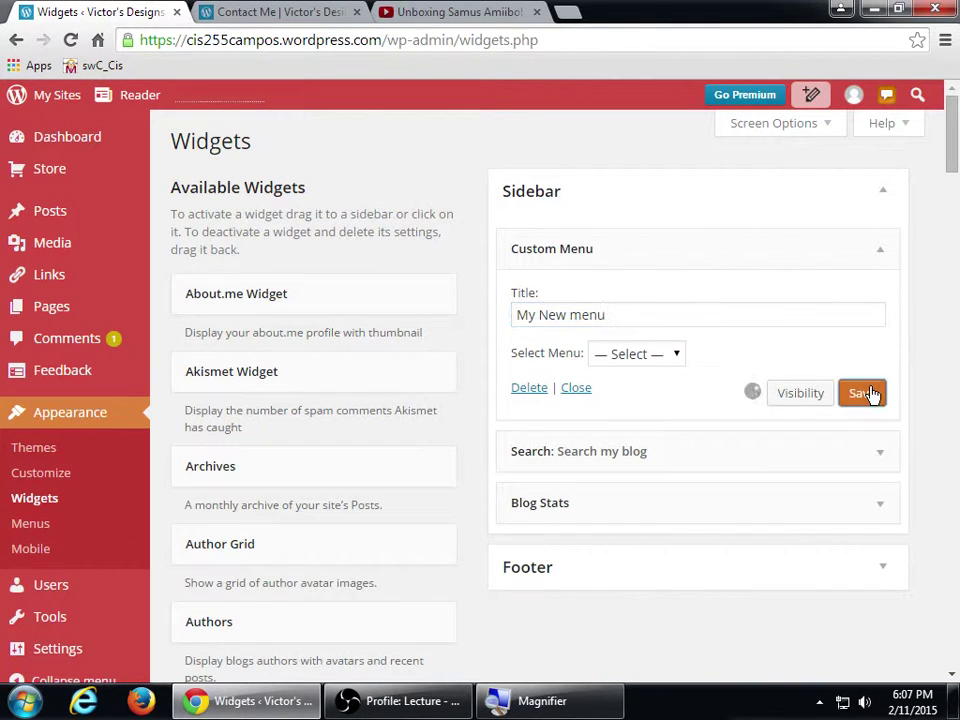
- Reload the Contact Me page and open the home page to check the sidebar
click(298, 11)
click(70, 40)
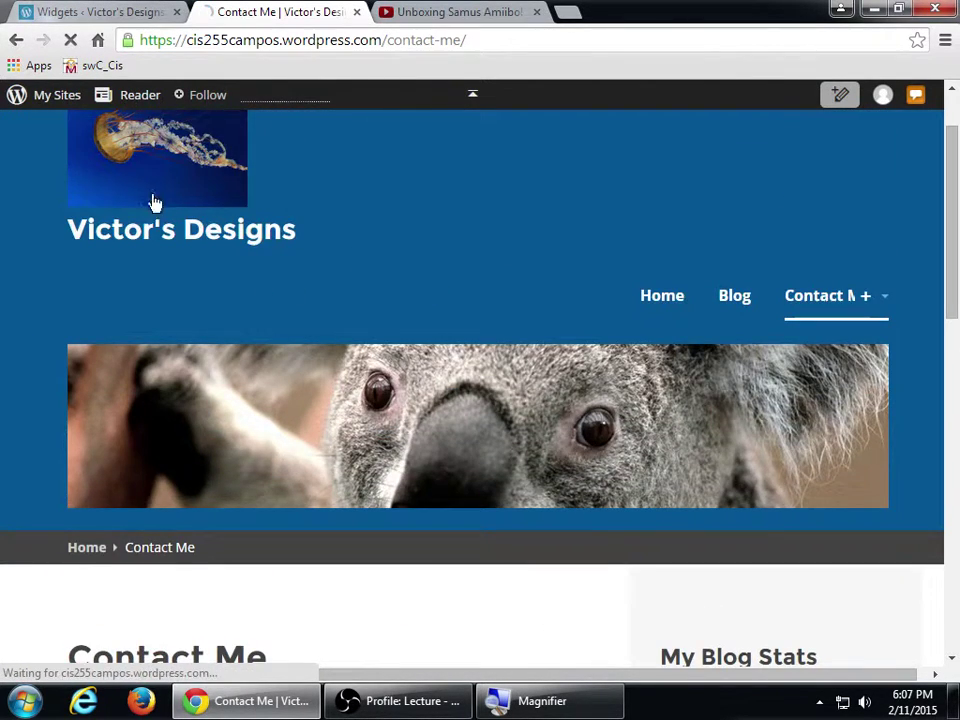
click(167, 247)
scroll(388, 401, down, 3)
click(75, 12)
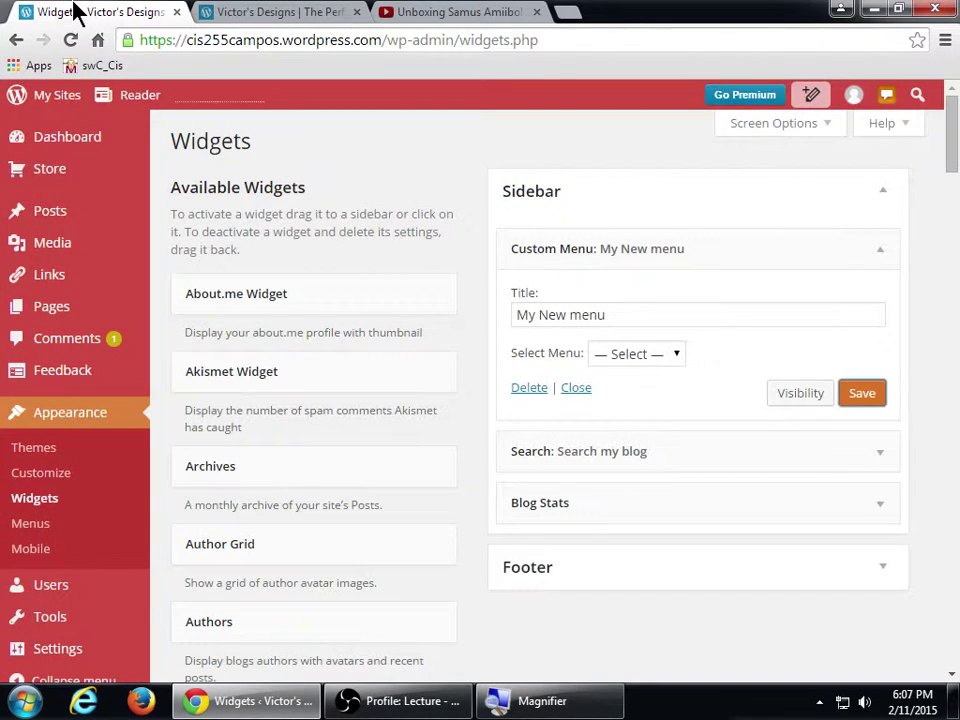
- Select Main Menu as the Custom Menu widget's menu
click(658, 360)
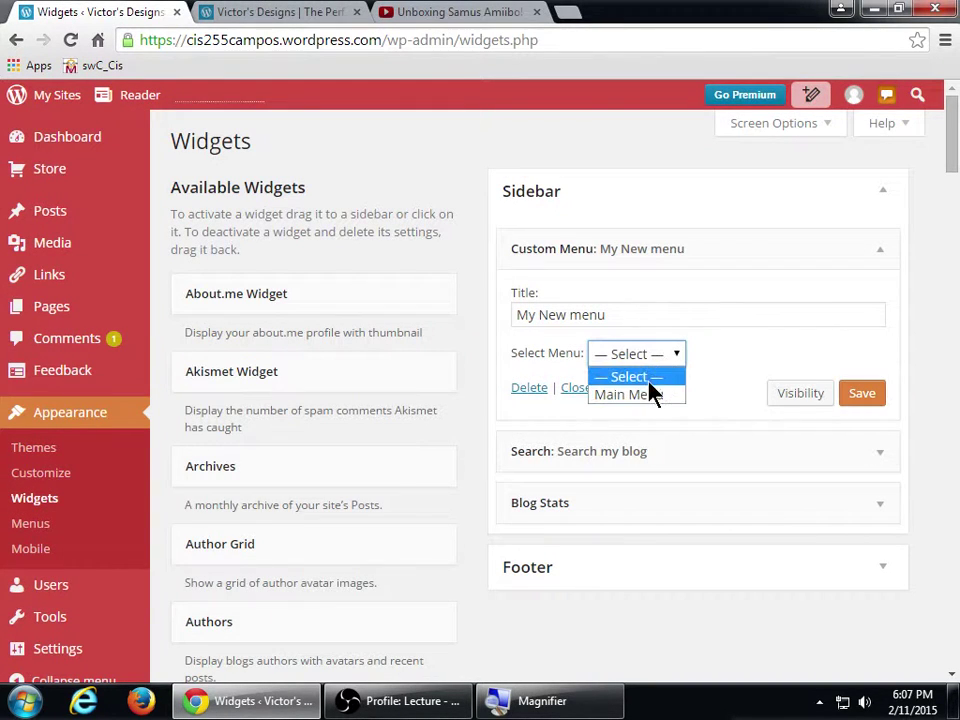
click(655, 395)
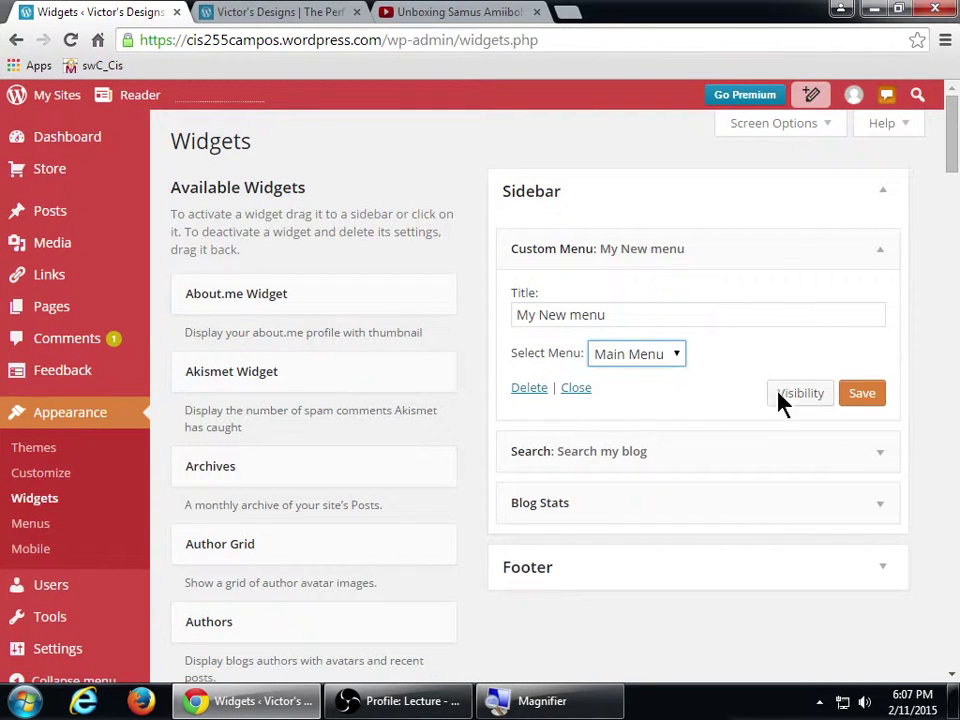
click(297, 14)
- Reload the home page and confirm the sidebar shows My New menu's Home, Blog, Contact Me links
click(71, 40)
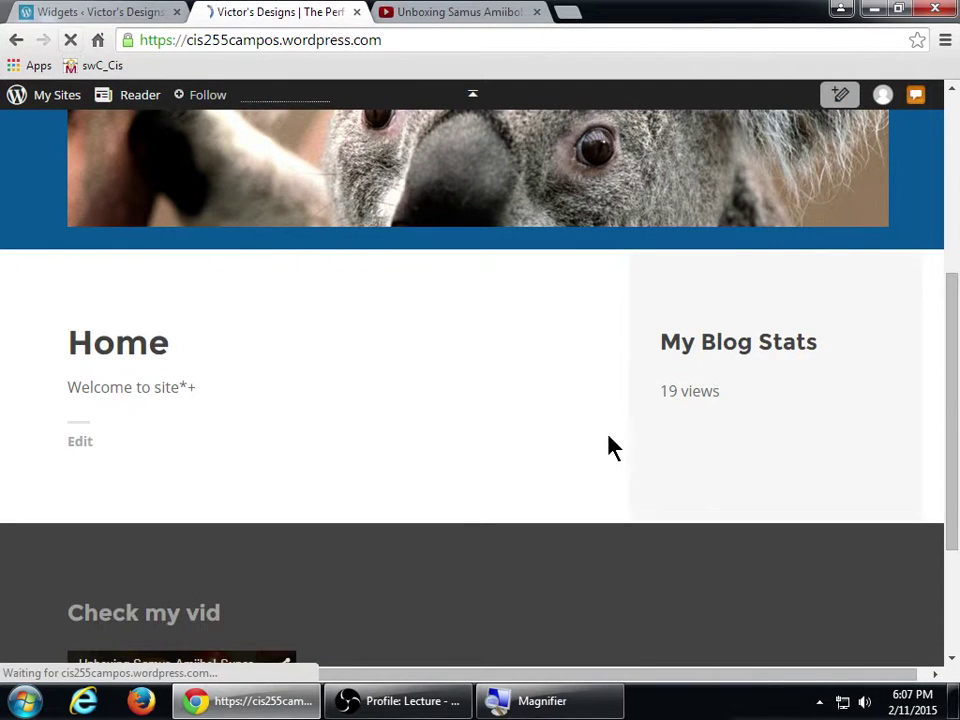
scroll(700, 430, down, 1)
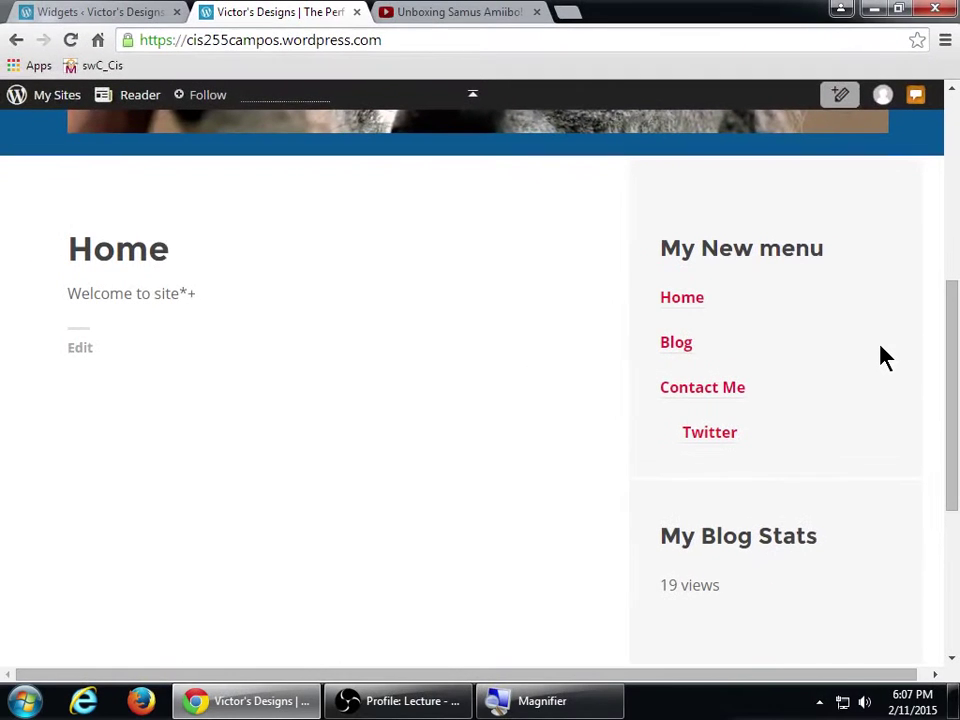
scroll(880, 357, up, 1)
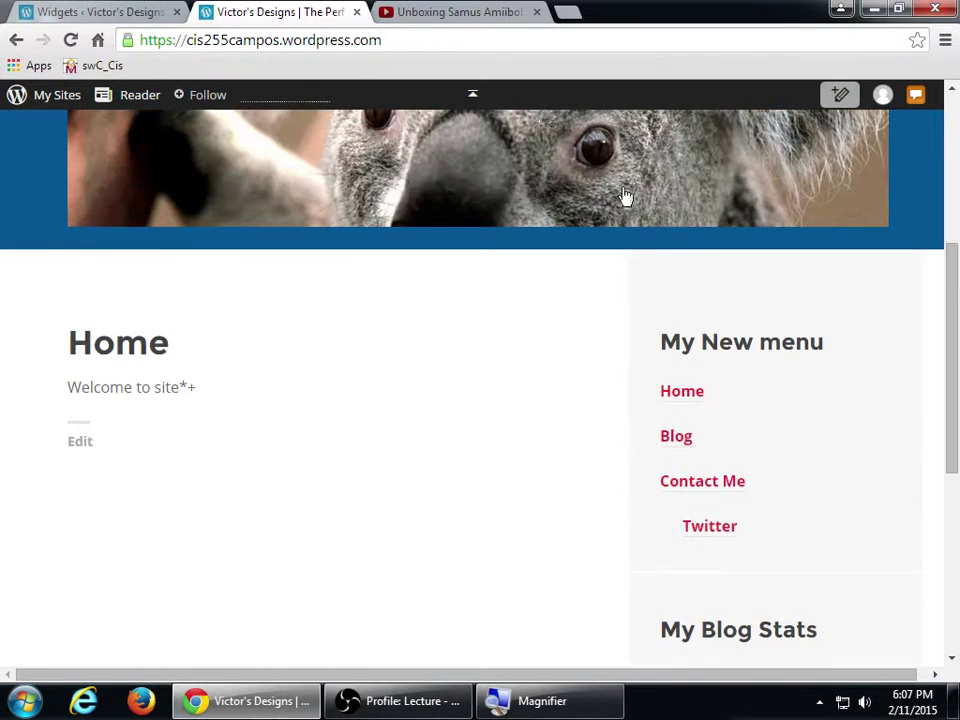
scroll(316, 412, up, 3)
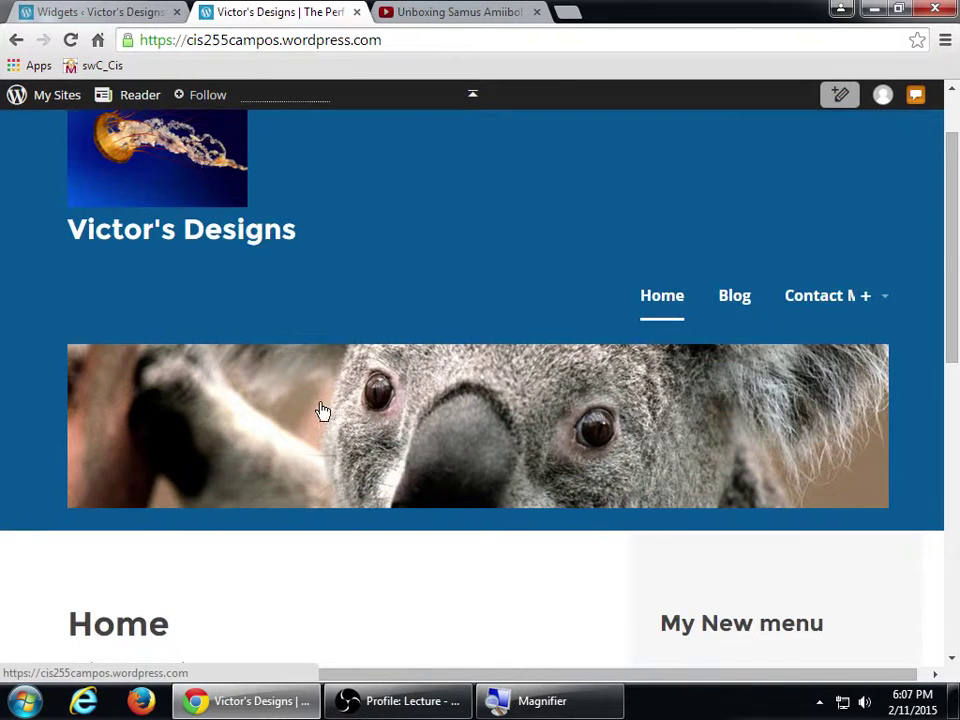
scroll(316, 412, up, 1)
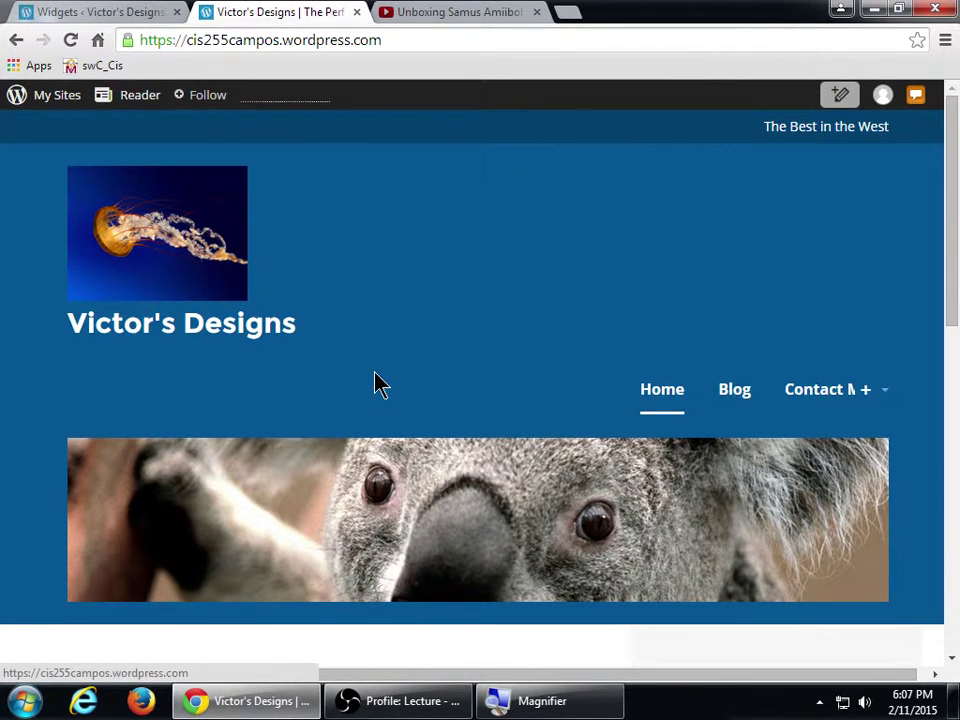
scroll(430, 373, down, 5)
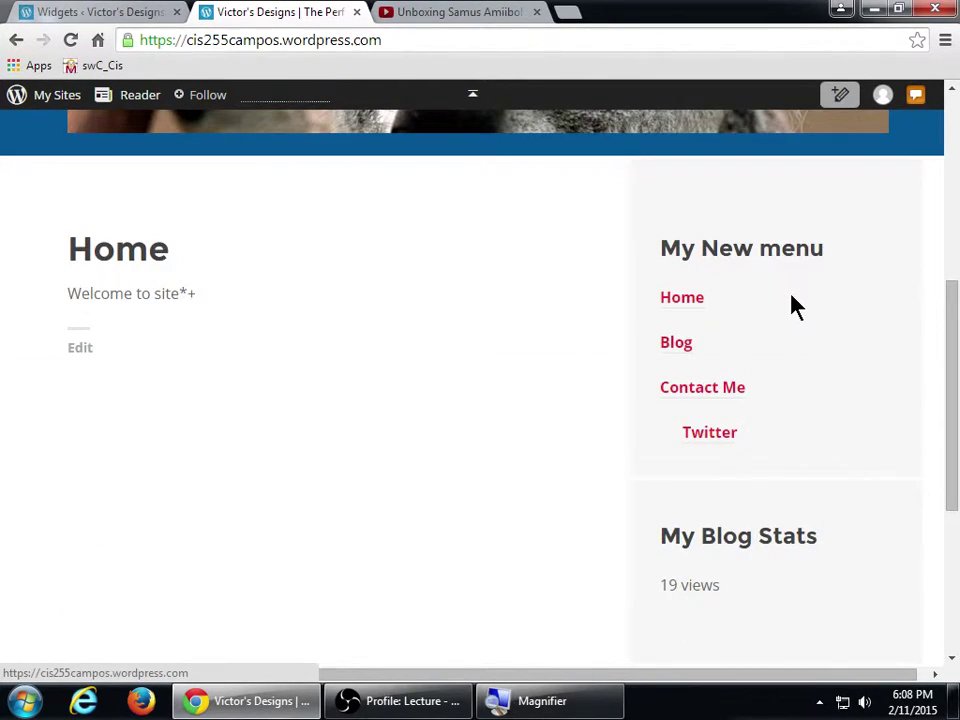
click(152, 12)
- Add a Contact Info widget with its map shown to the Footer area and save it
click(542, 206)
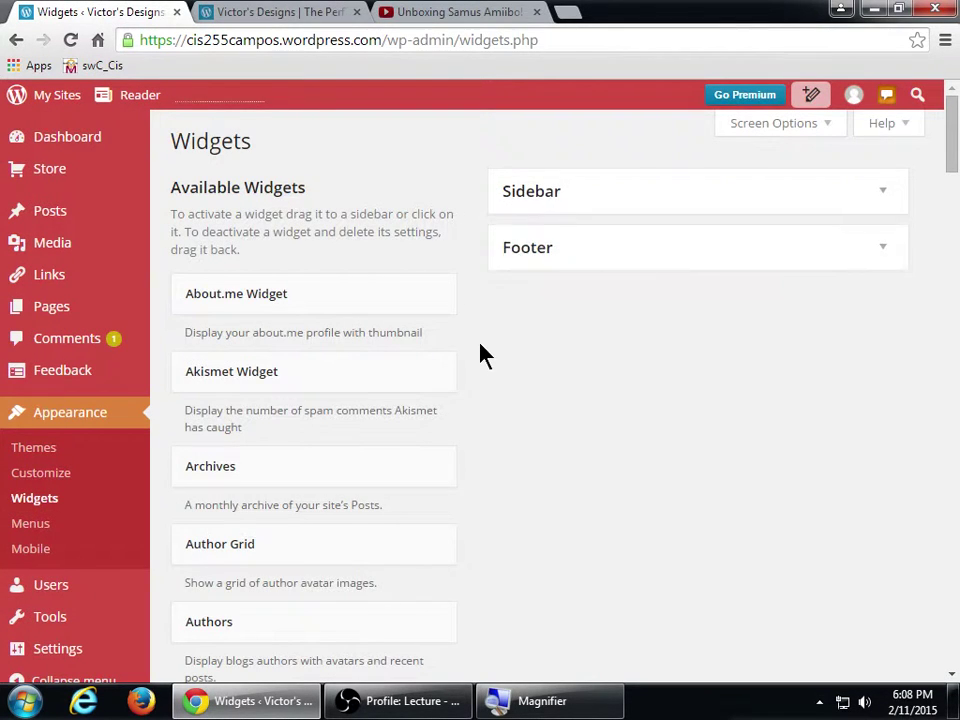
scroll(484, 354, down, 4)
scroll(491, 373, down, 3)
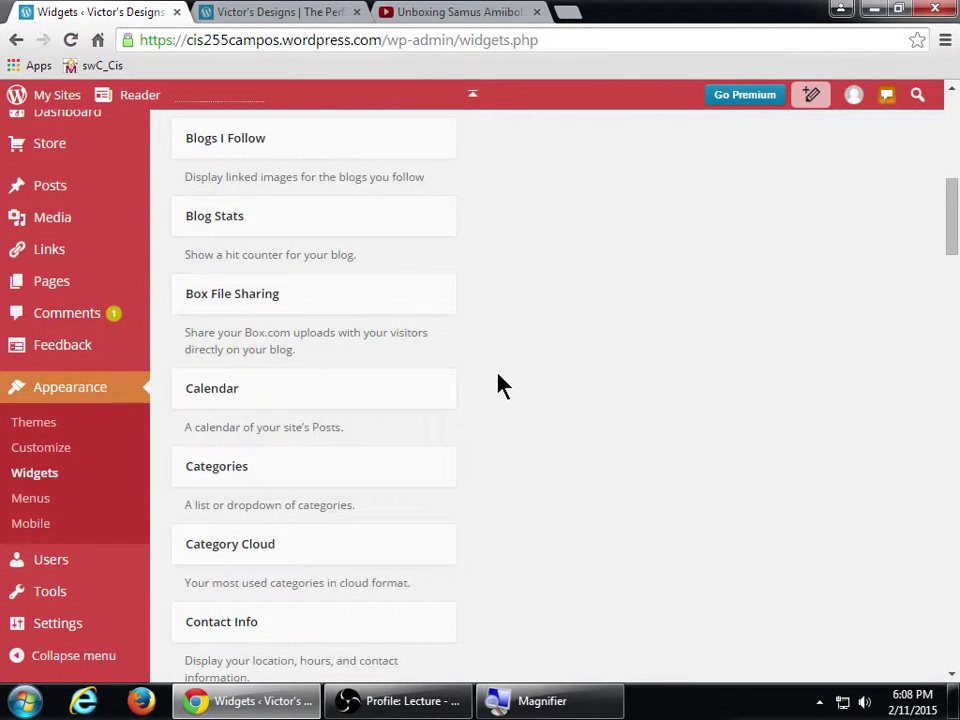
scroll(501, 387, down, 1)
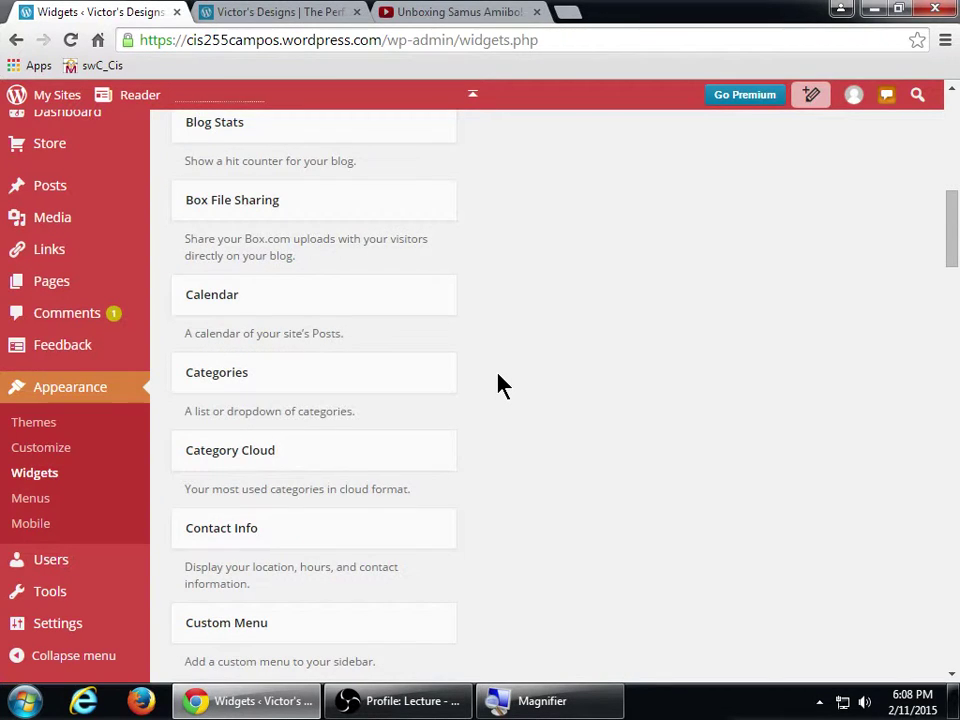
scroll(497, 384, down, 1)
scroll(584, 395, up, 1)
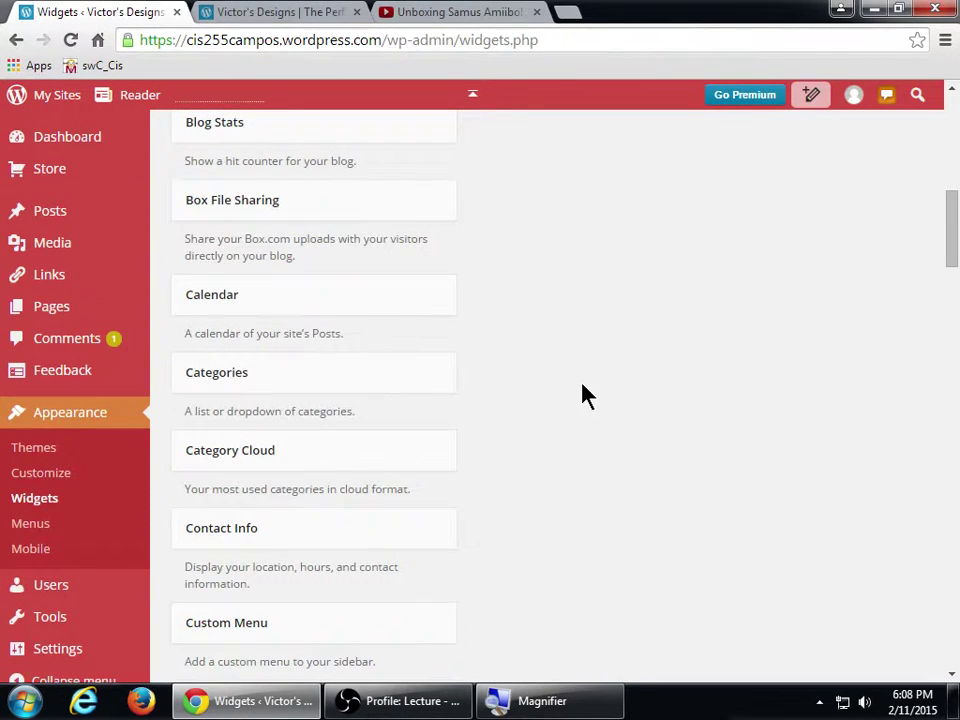
scroll(583, 393, down, 2)
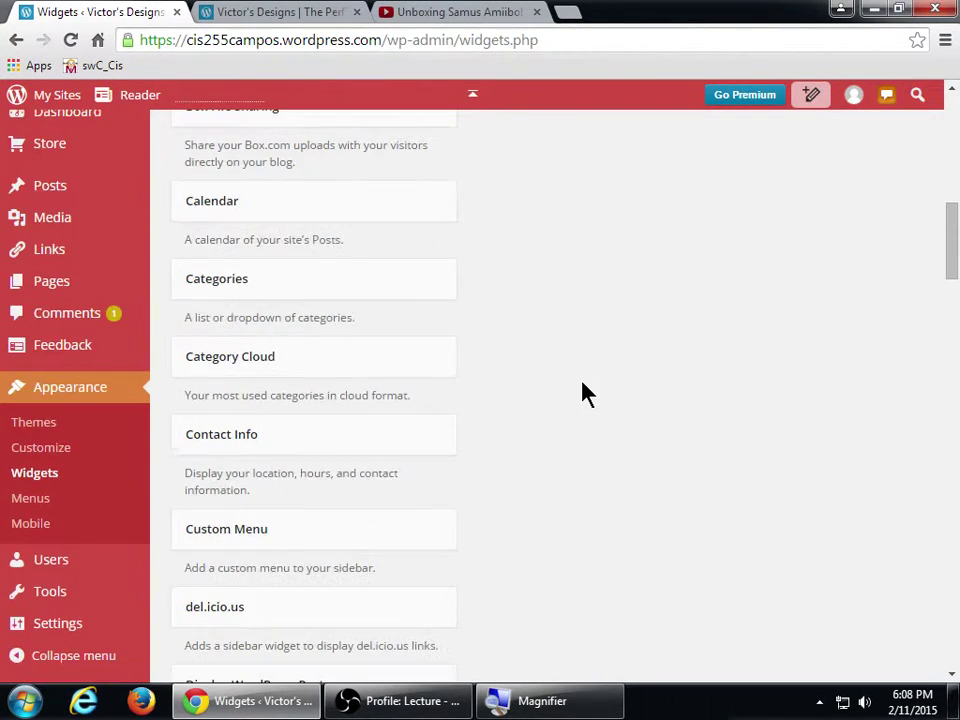
click(256, 350)
click(250, 470)
click(328, 510)
scroll(643, 471, down, 2)
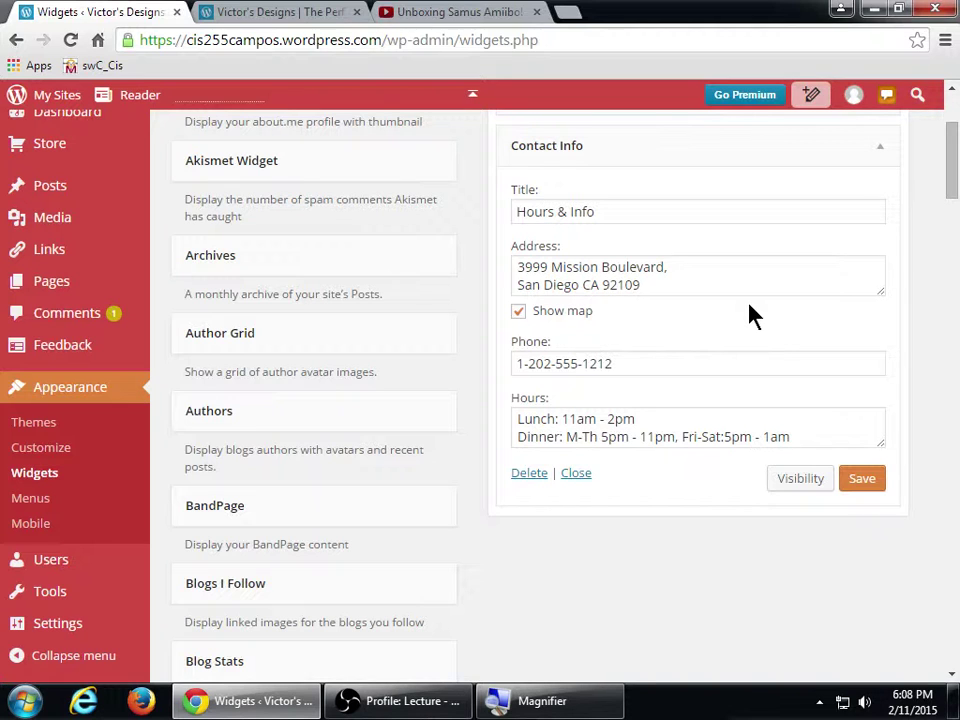
click(855, 480)
- Reload the live site to confirm Hours & Info appears in the footer
click(296, 12)
click(71, 40)
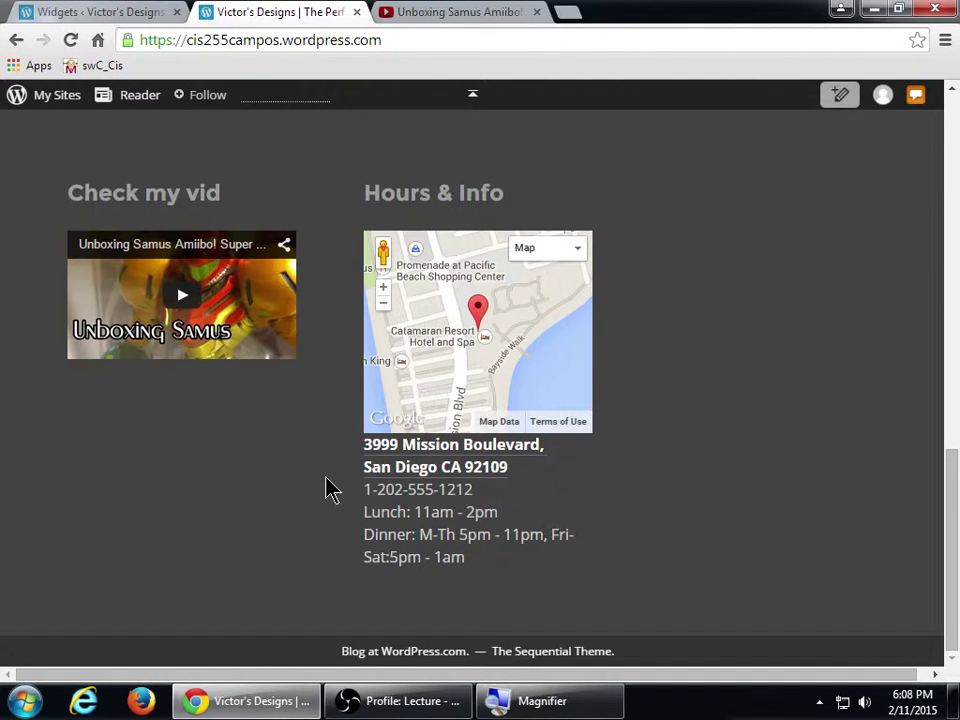
key(ctrl+shift+Tab)
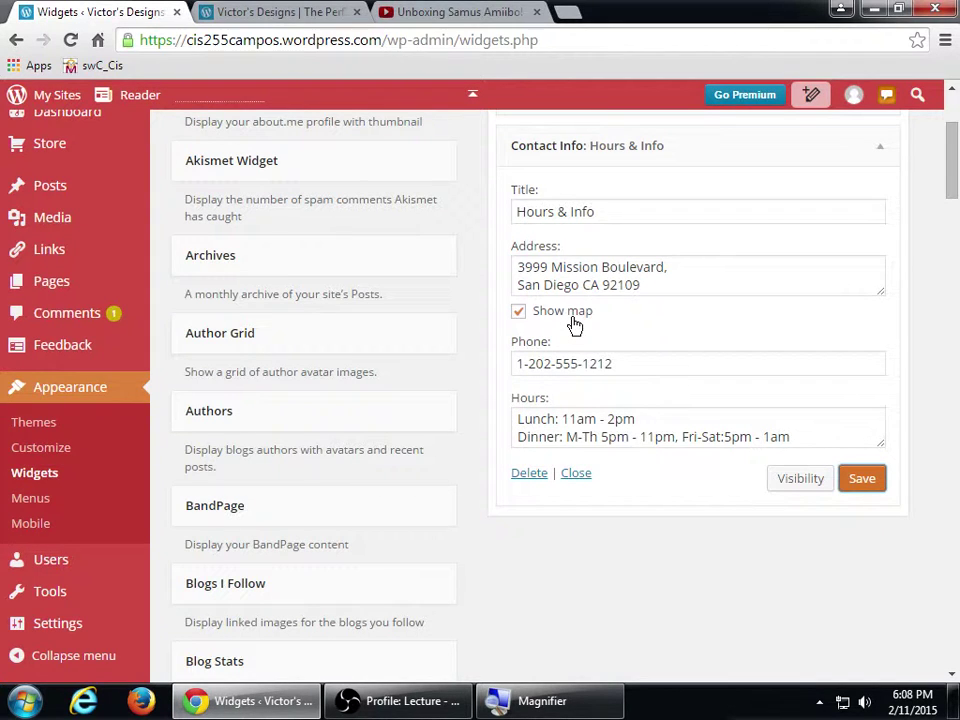
- Replace the Hours & Info address with 900 Otay Lakes RD, Chula Vista, CA 91910 and save
key(super+plus)
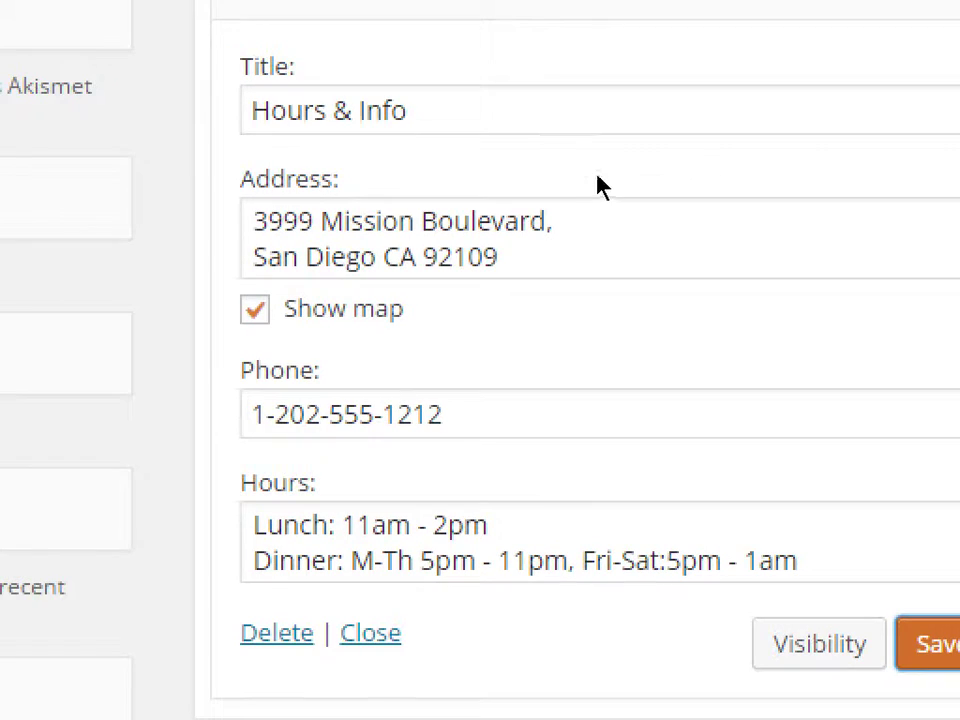
click(401, 226)
key(ctrl+a)
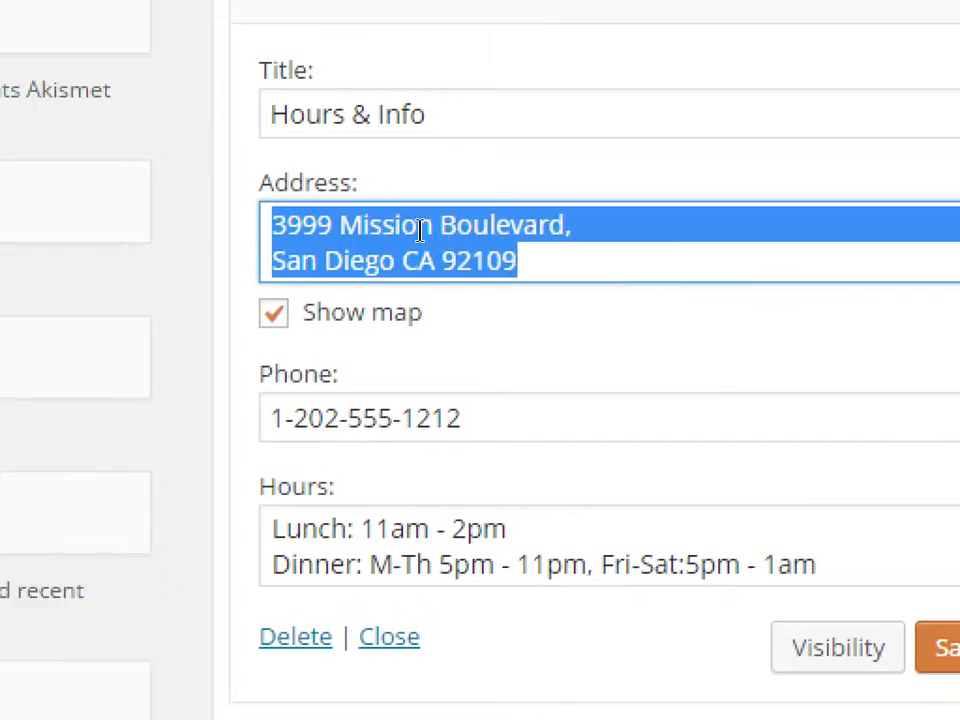
text(900)
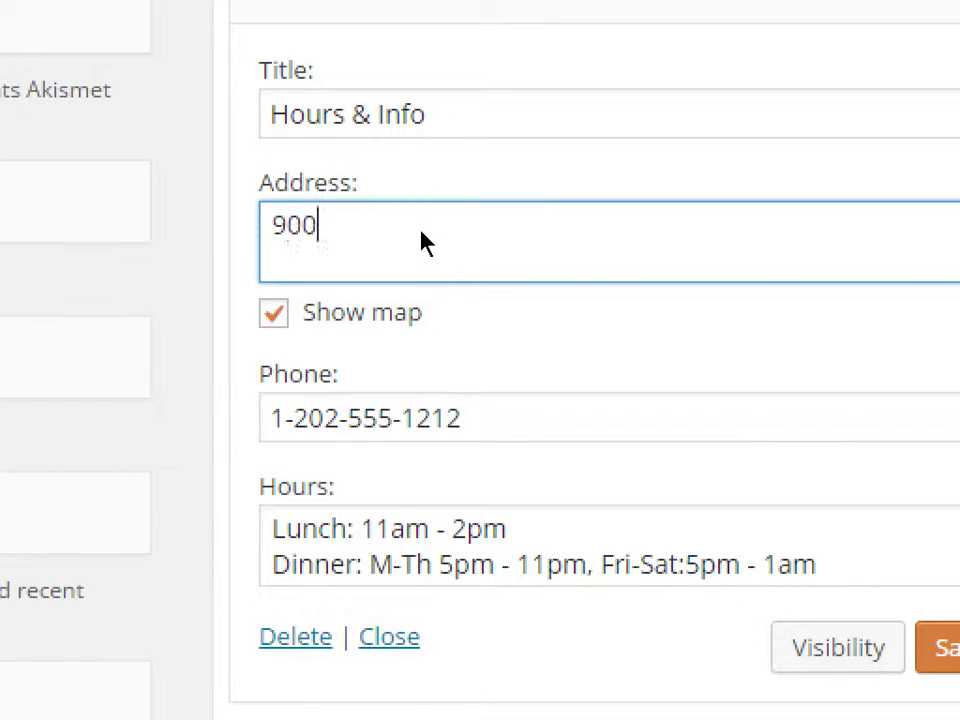
text( OtayK)
key(BackSpace)
text(Lakes RD)
key(Return)
text(Chula Vista, CA 9191)
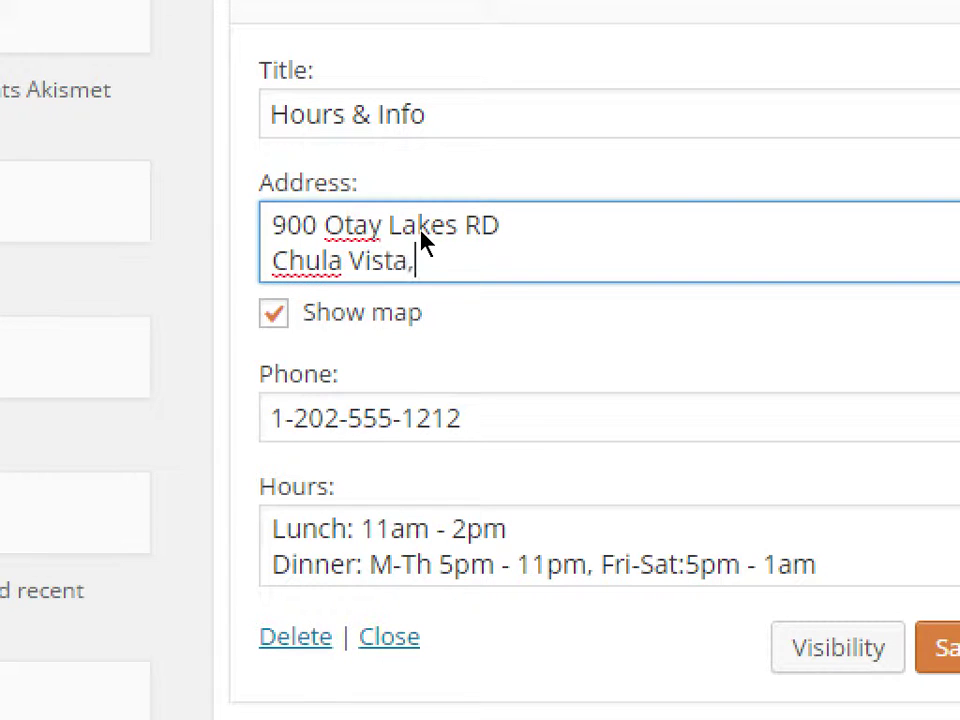
text(0)
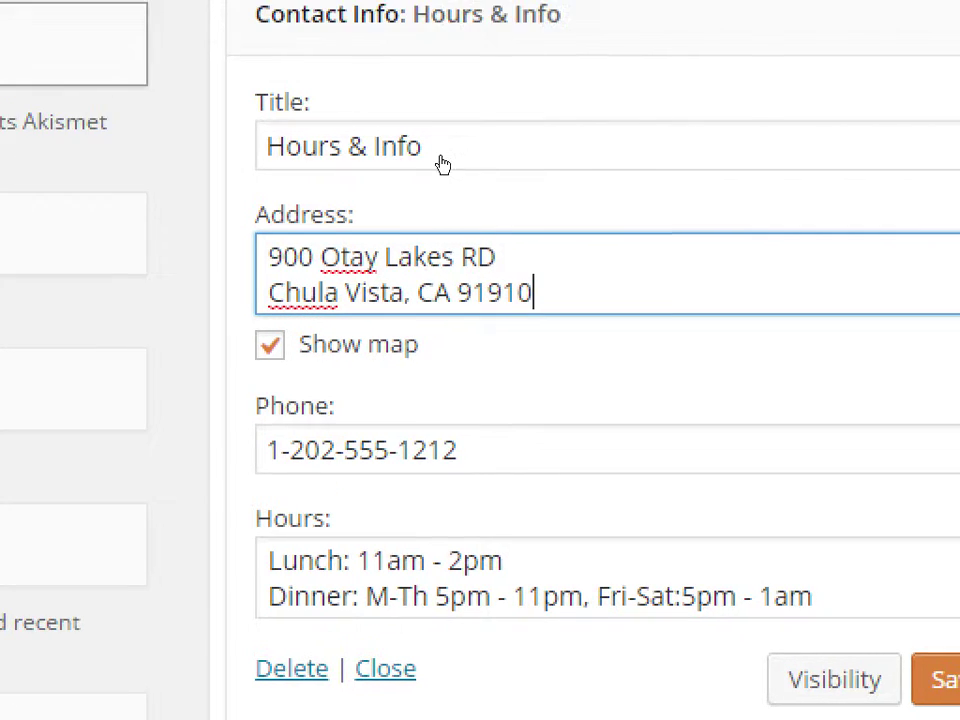
click(912, 620)
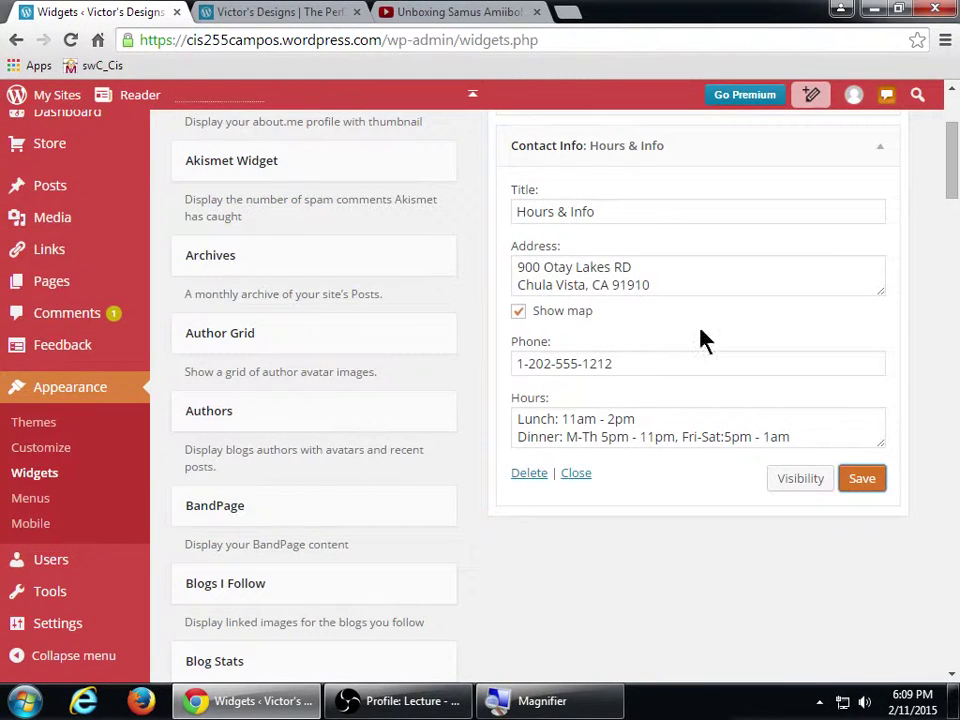
- Add a visibility rule so the widget shows only if the page is Contact Me
click(799, 480)
click(622, 533)
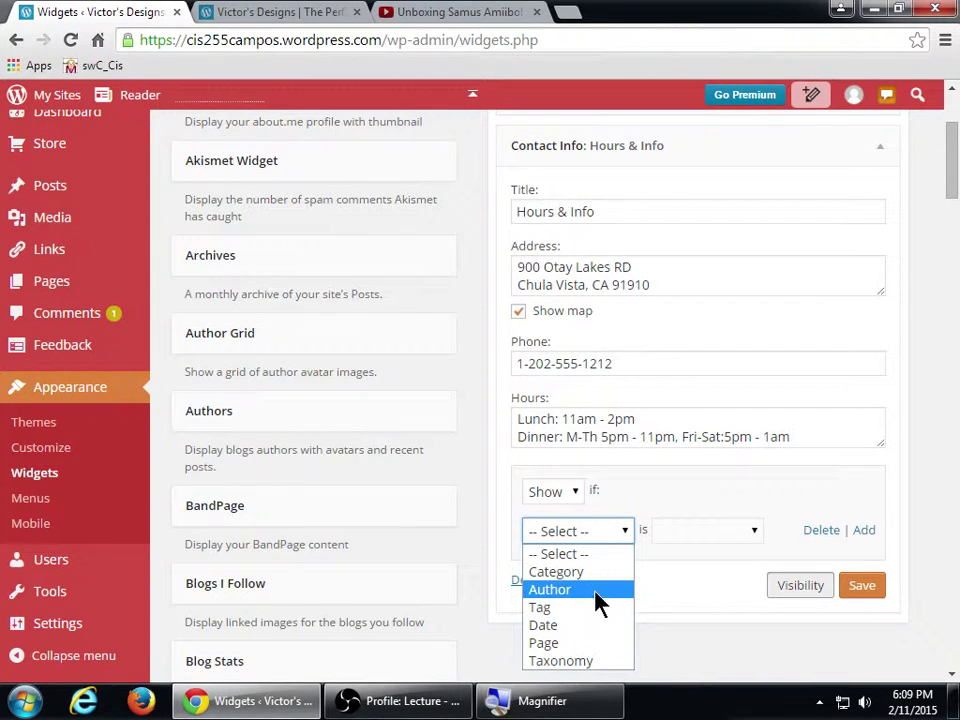
click(596, 643)
click(696, 533)
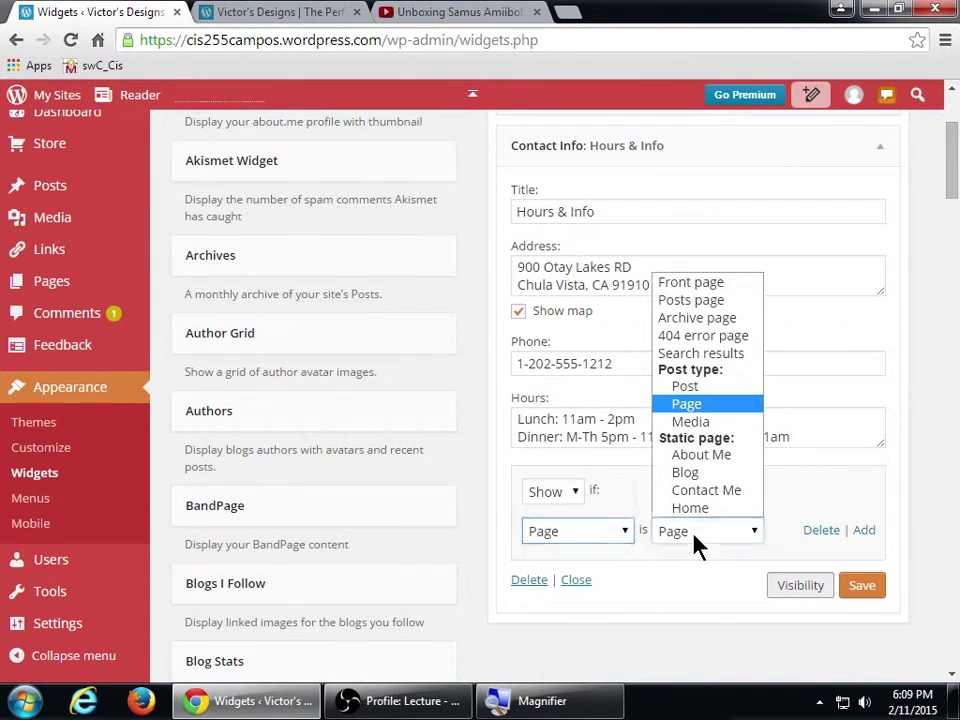
click(700, 490)
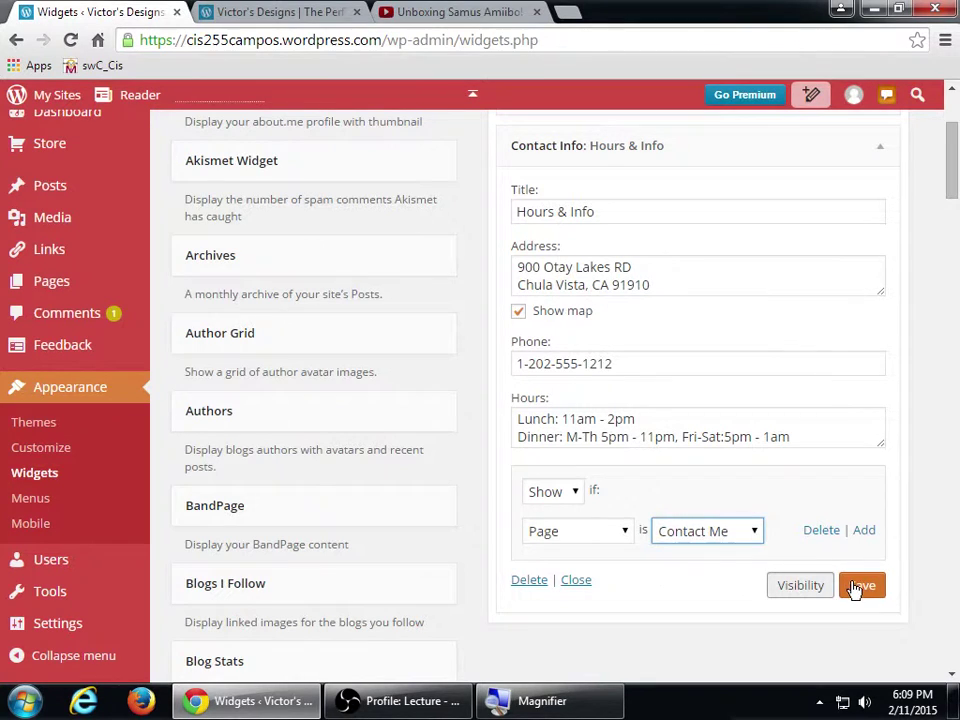
click(858, 586)
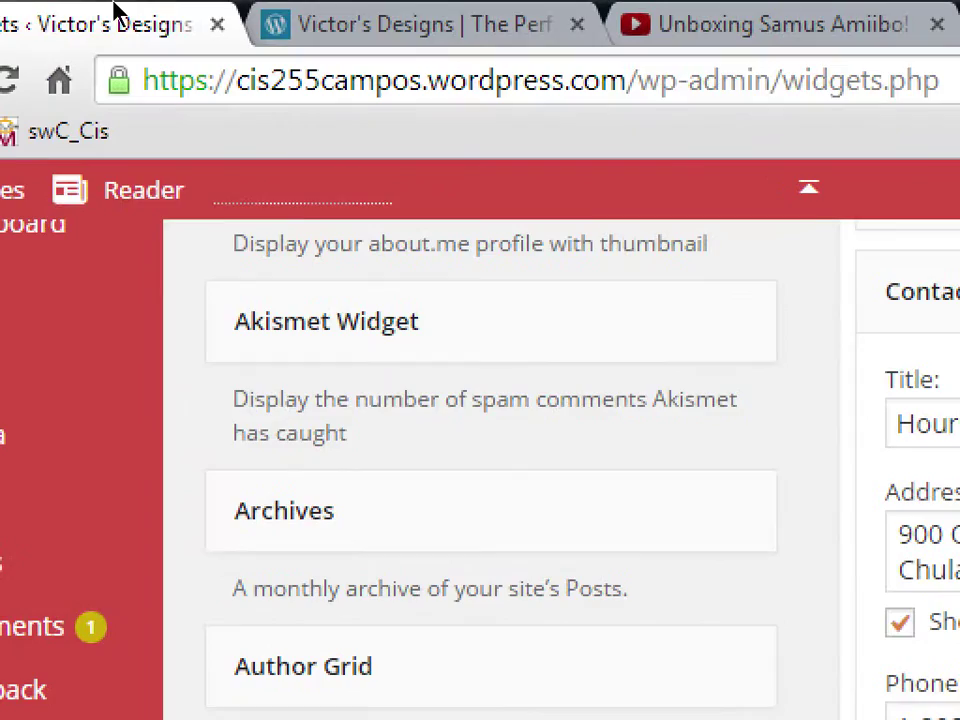
- On the live site, open Contact Me and check its footer shows Hours & Info with the map
click(243, 16)
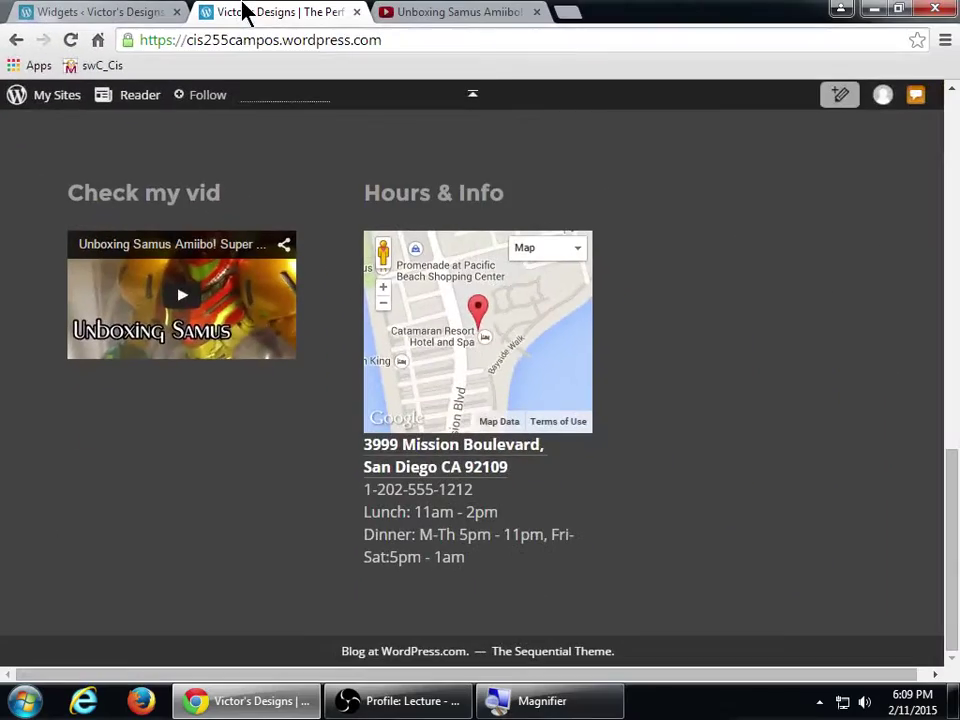
scroll(377, 308, up, 10)
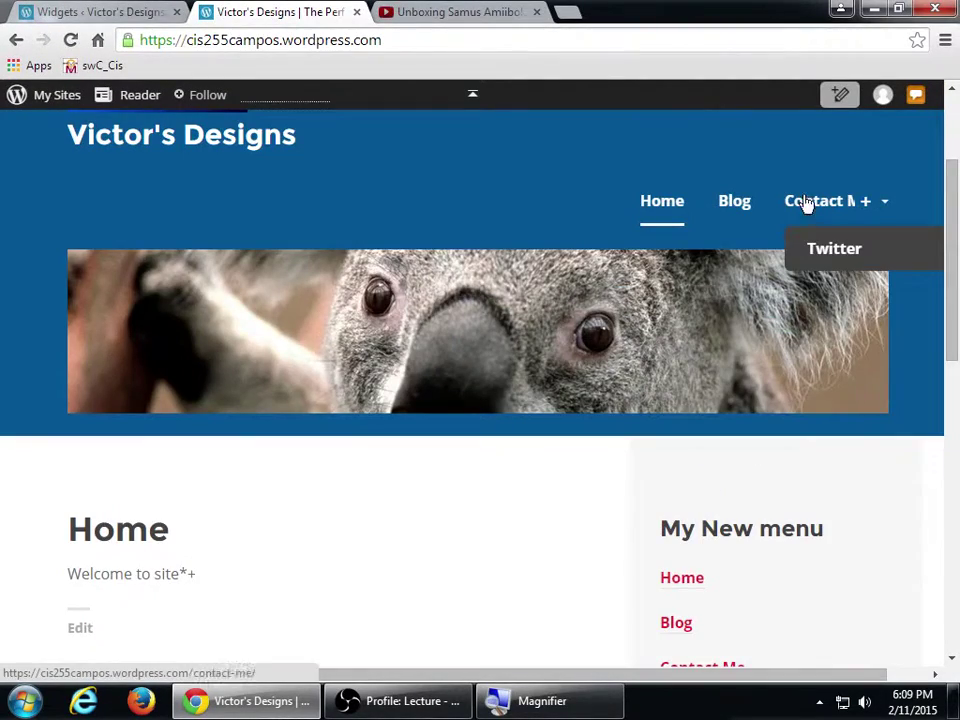
click(806, 203)
scroll(655, 365, down, 2)
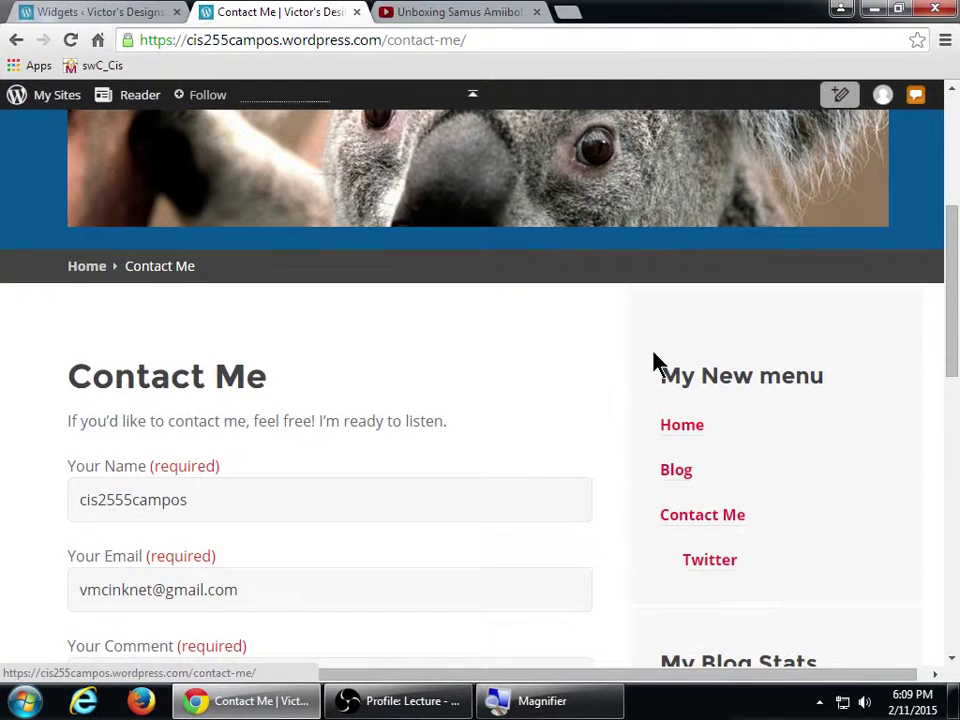
scroll(600, 368, down, 9)
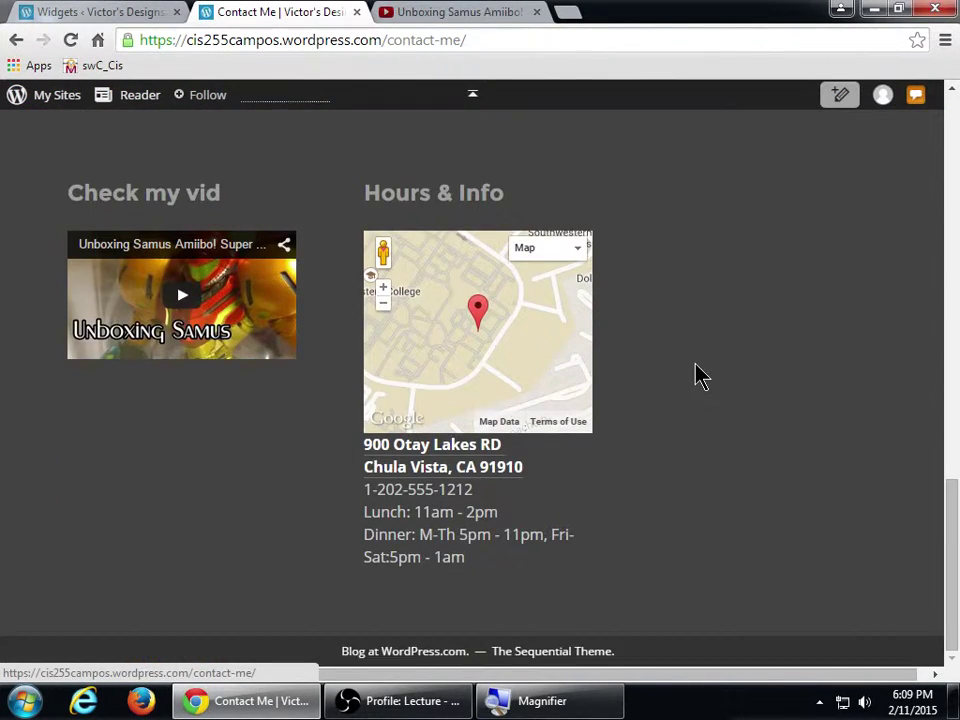
scroll(700, 375, up, 12)
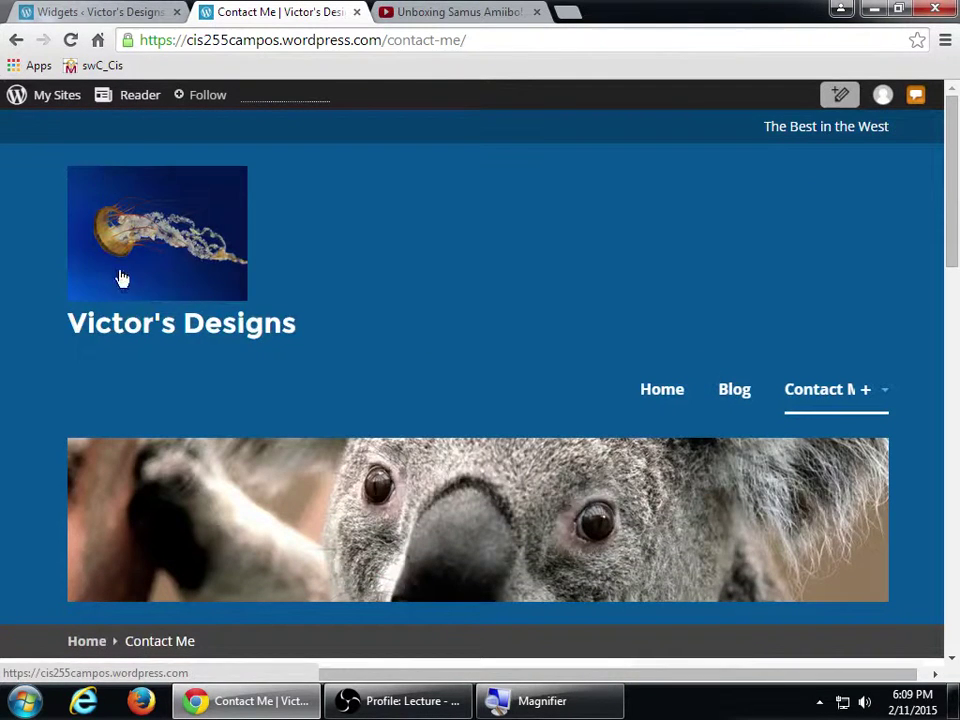
- Compare the Home page footer, which lacks the widget, then return to Contact Me's footer
click(660, 396)
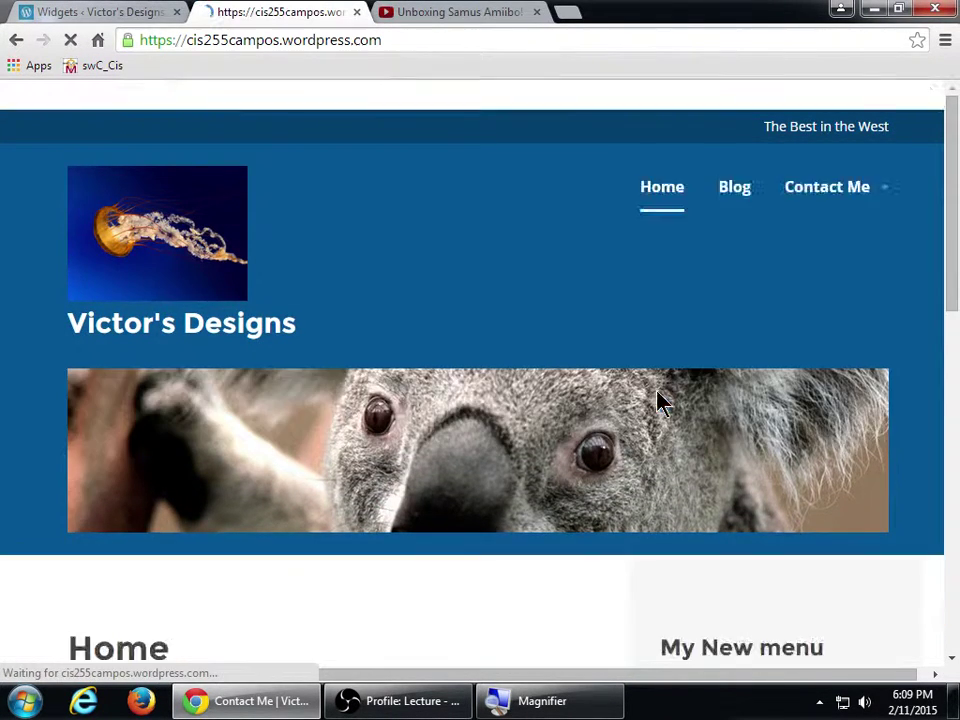
scroll(657, 401, down, 3)
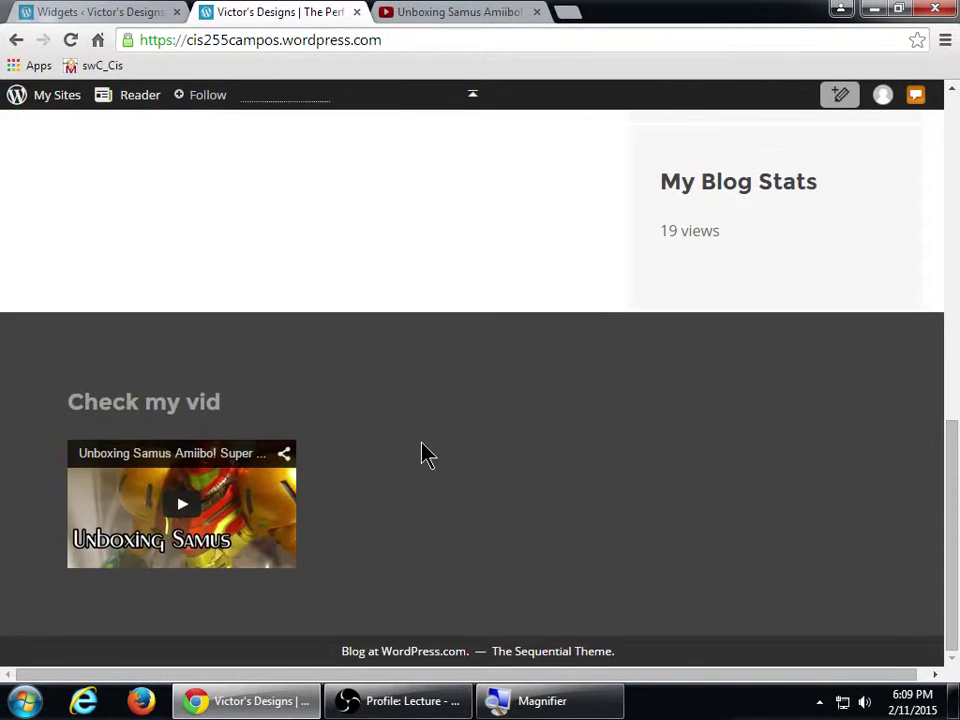
key(alt+Left)
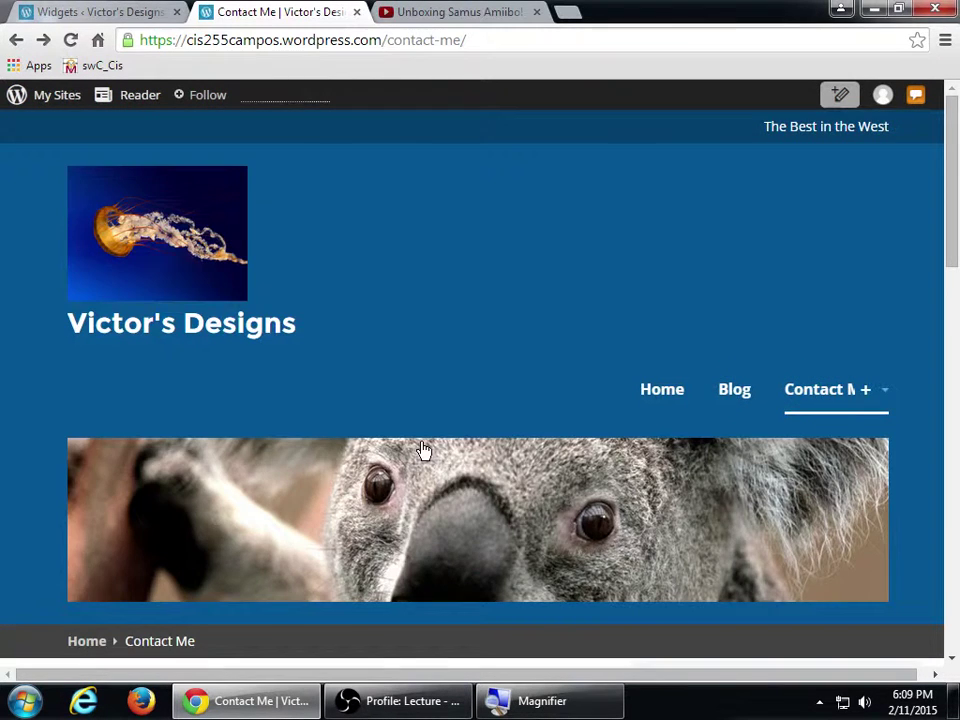
scroll(425, 452, down, 10)
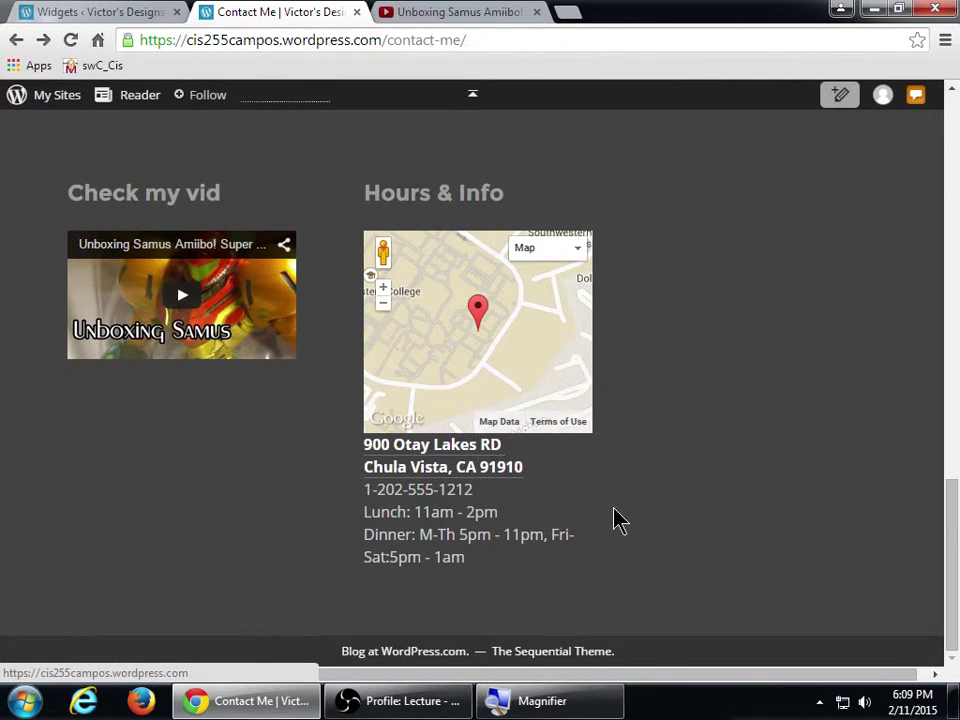
key(super+plus)
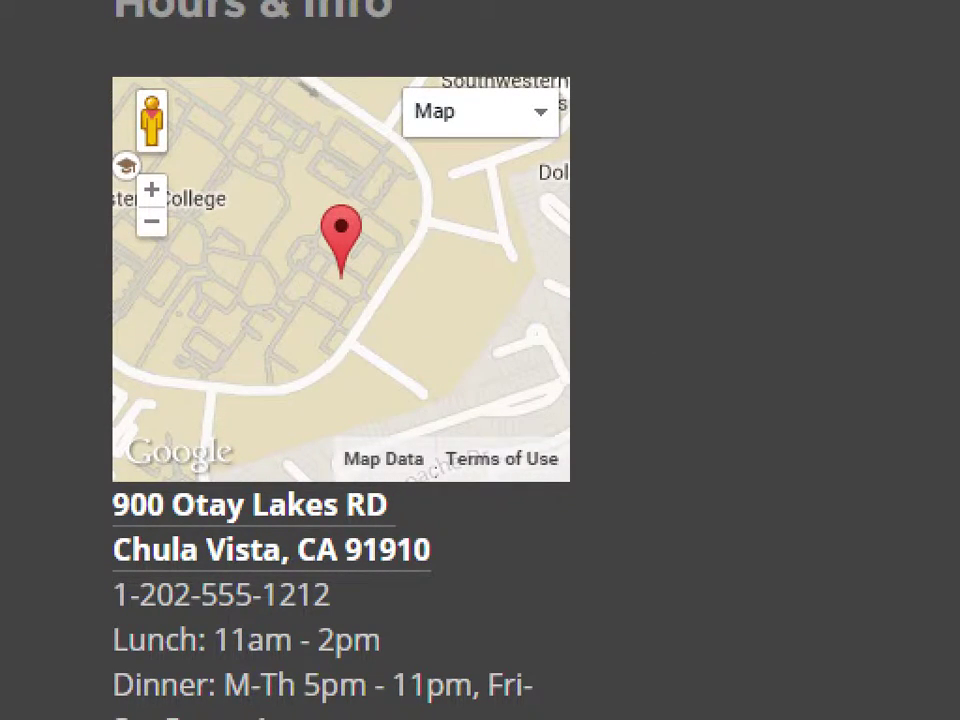
drag(450, 330, 507, 357)
scroll(469, 326, up, 2)
scroll(465, 328, down, 1)
scroll(467, 328, up, 1)
key(Right)
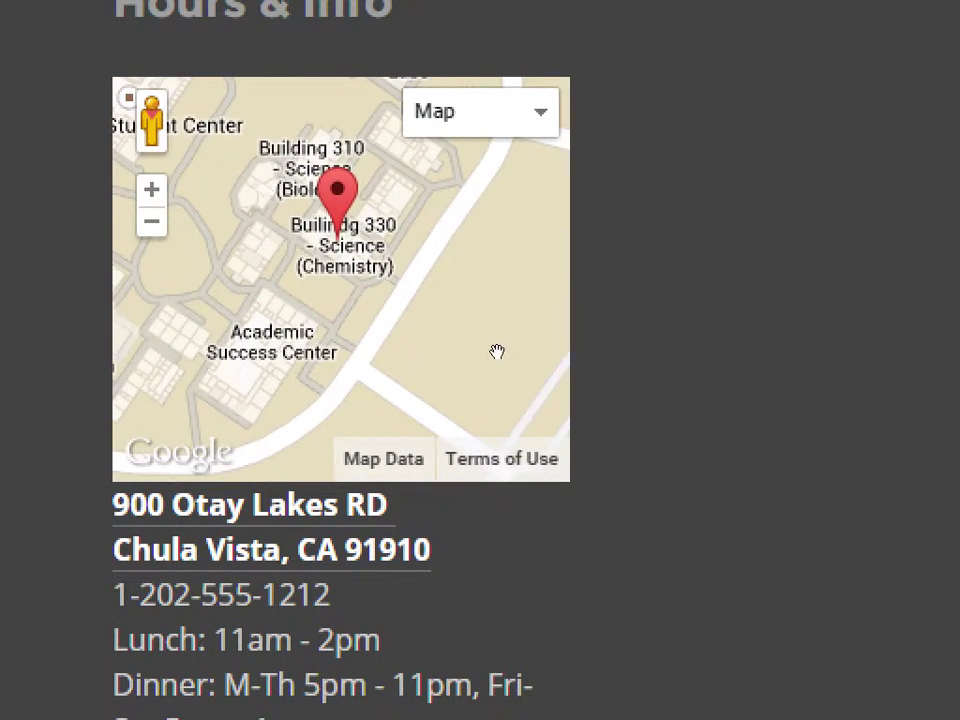
key(Down)
key(Up)
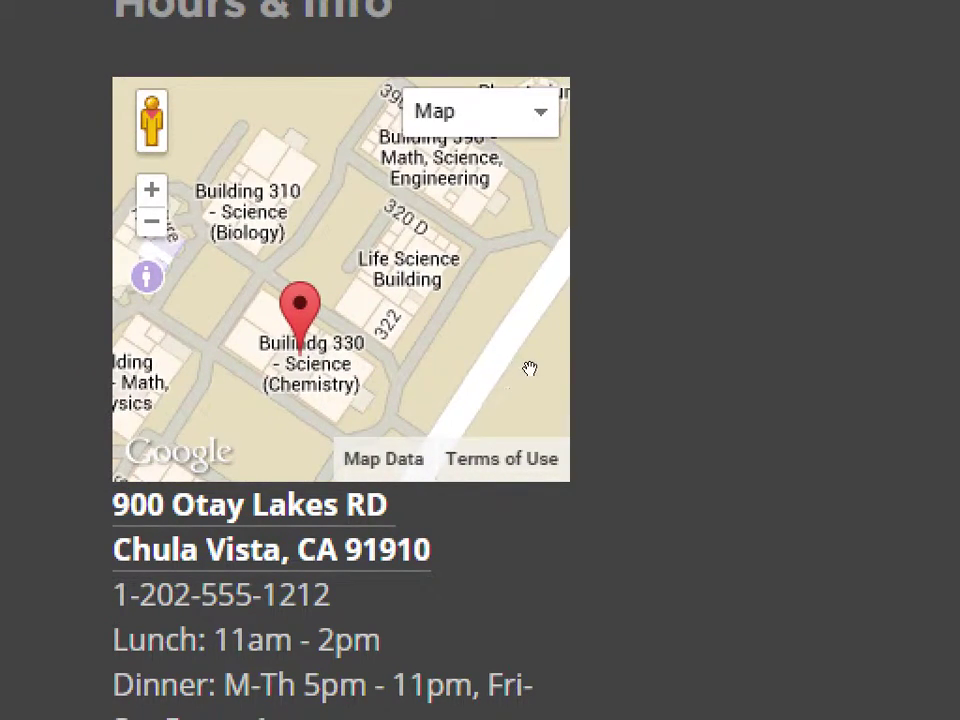
scroll(529, 364, up, 1)
key(Up)
key(Up)
key(Up)
key(Up)
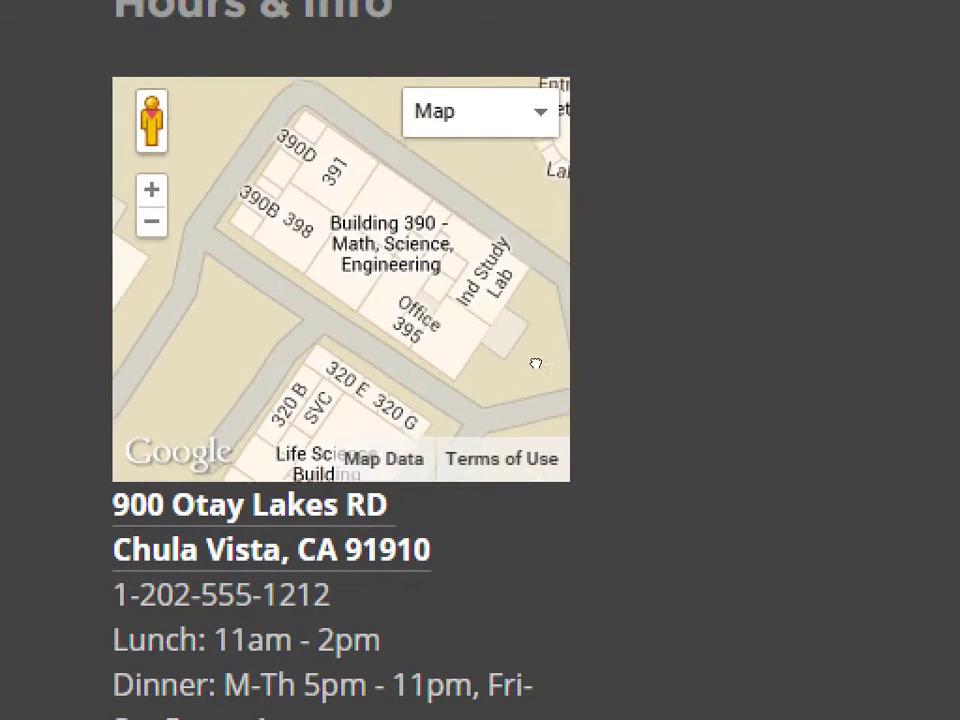
key(Right)
key(Up)
key(Up)
key(Left)
key(Up)
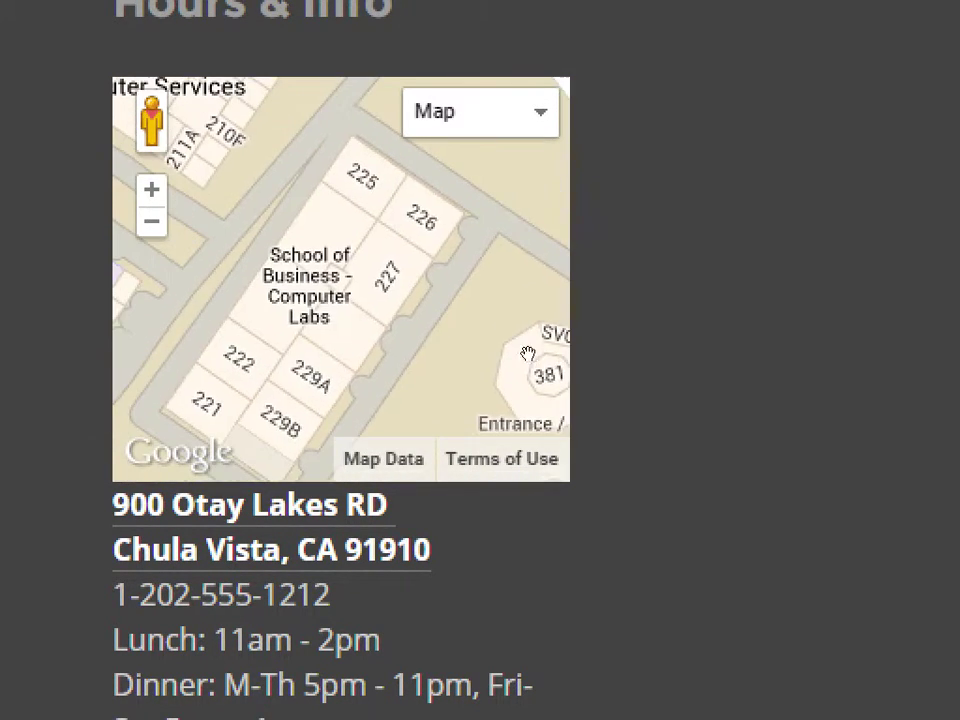
scroll(461, 332, up, 1)
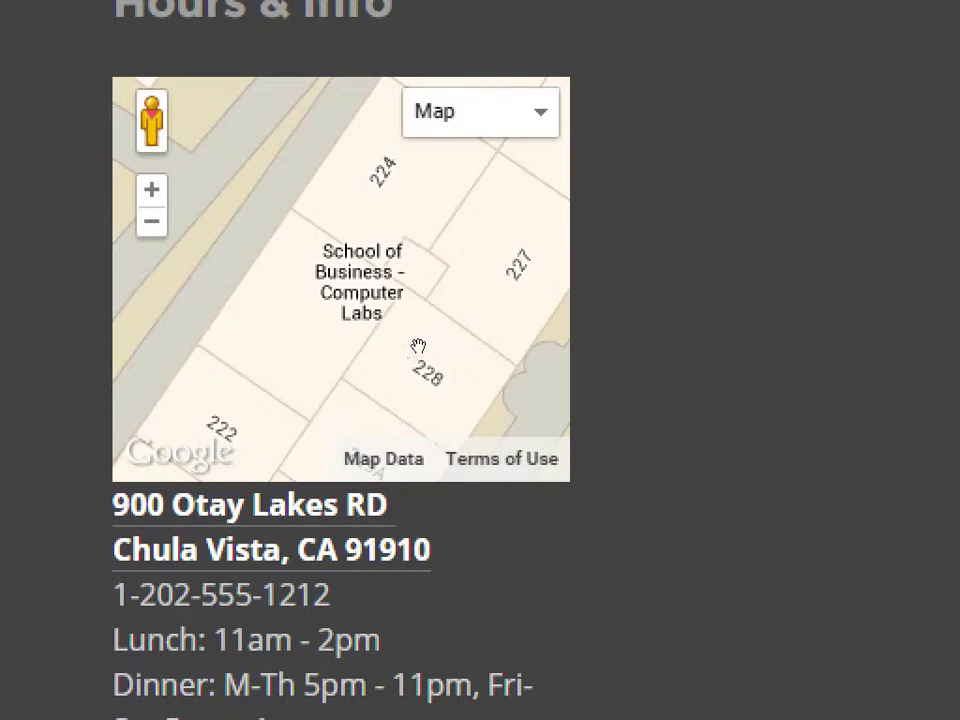
scroll(457, 299, up, 1)
scroll(489, 337, up, 1)
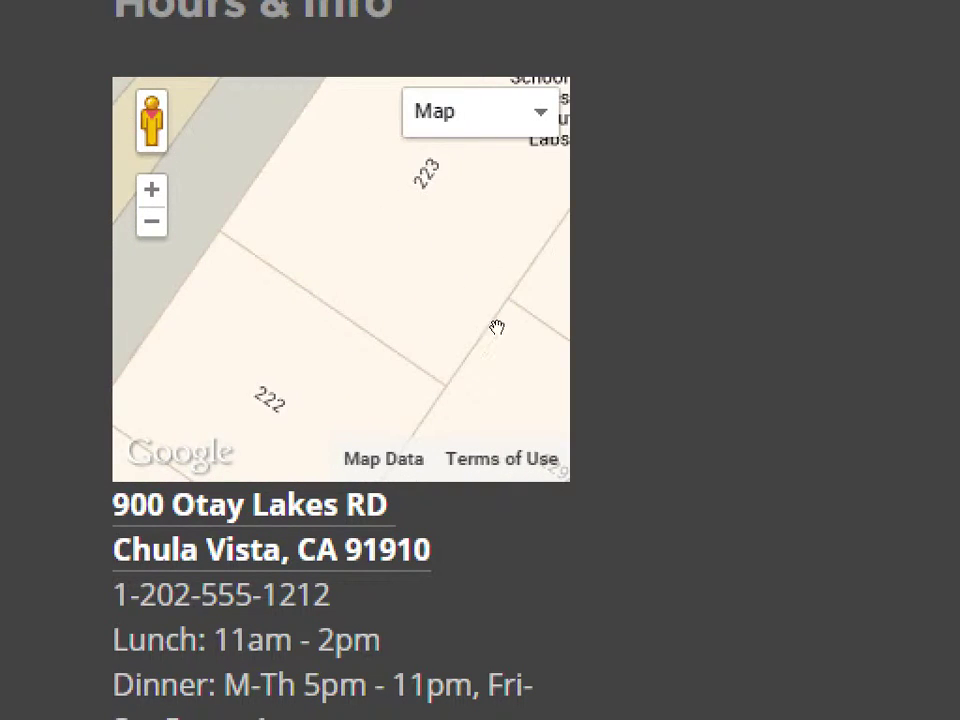
key(Up)
key(Right)
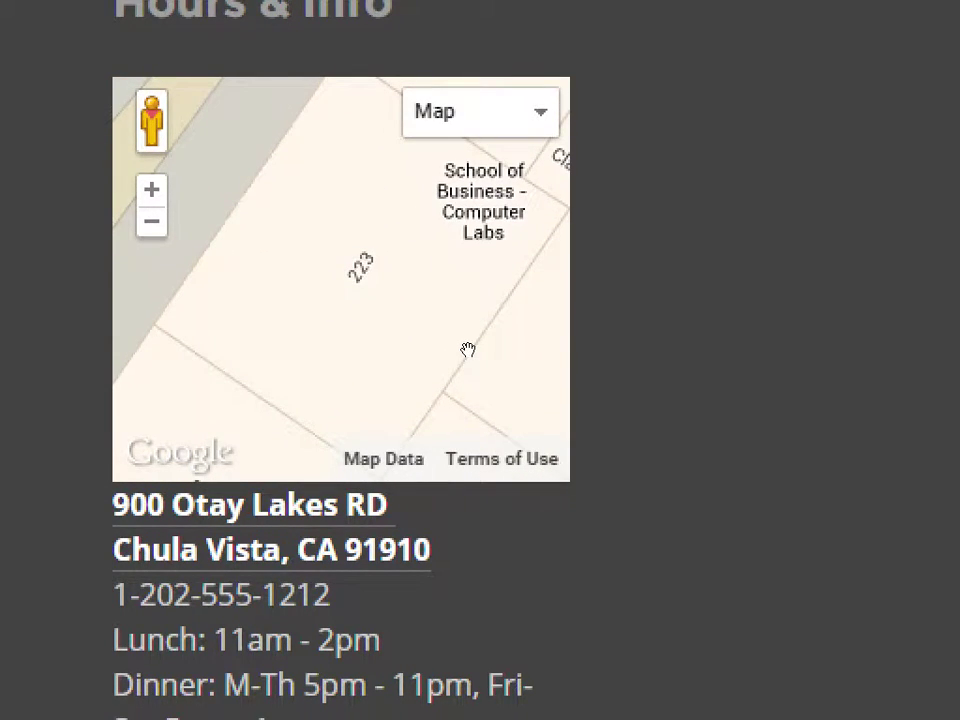
scroll(468, 349, up, 1)
scroll(468, 349, down, 3)
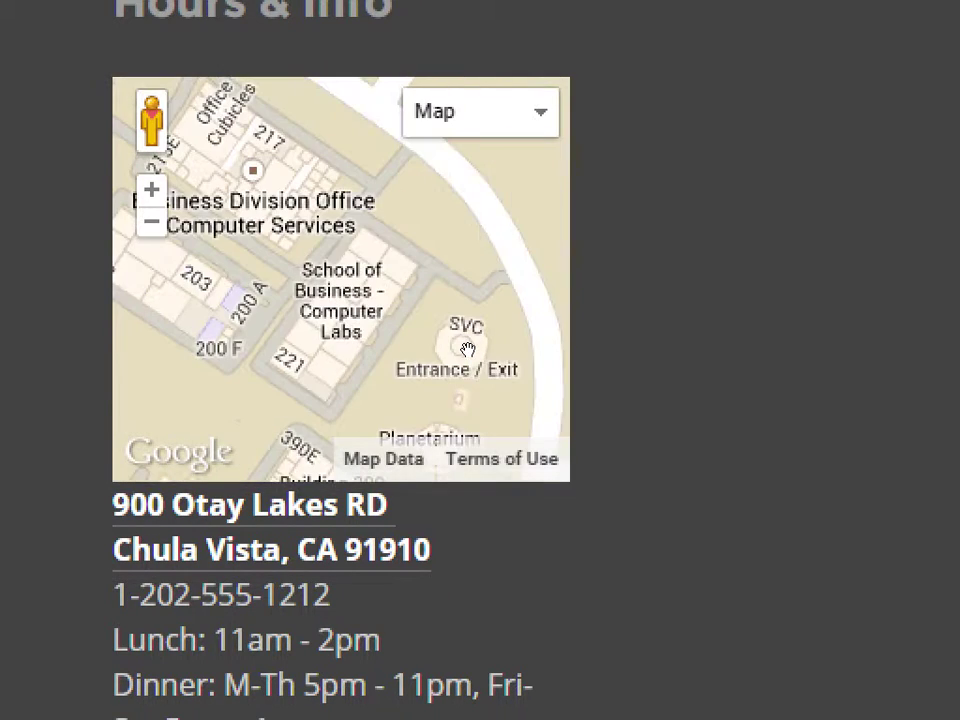
mouse_move(370, 356)
mouse_down()
mouse_move(473, 357)
mouse_move(540, 250)
mouse_up()
scroll(475, 360, down, 2)
scroll(473, 366, up, 2)
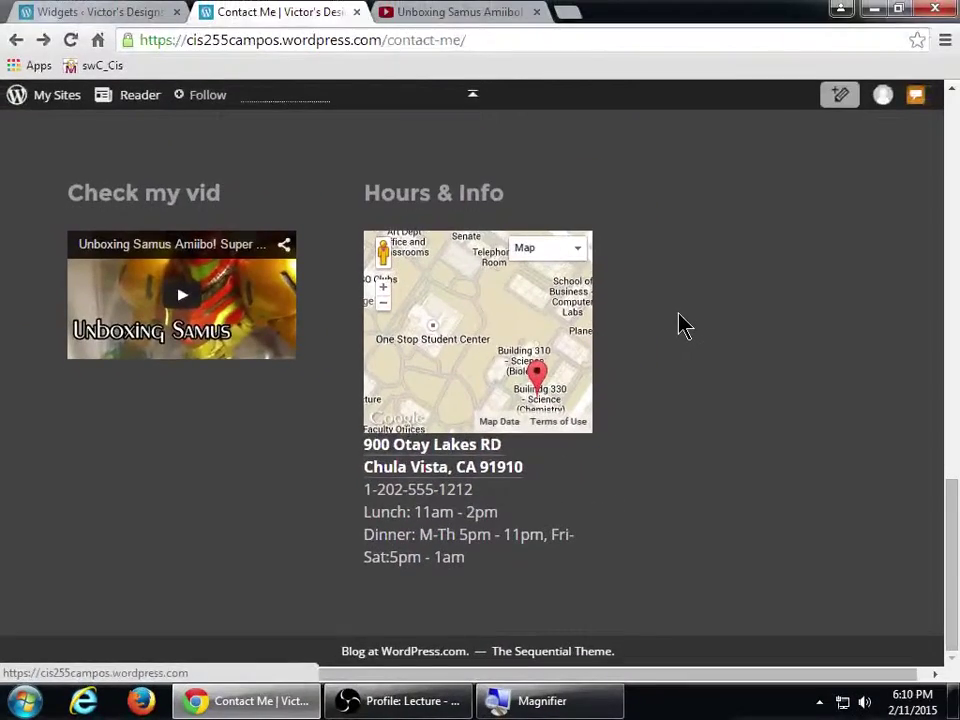
- Back on the Widgets page, collapse the Footer area and scroll Available Widgets down to Milestone
key(ctrl+shift+Tab)
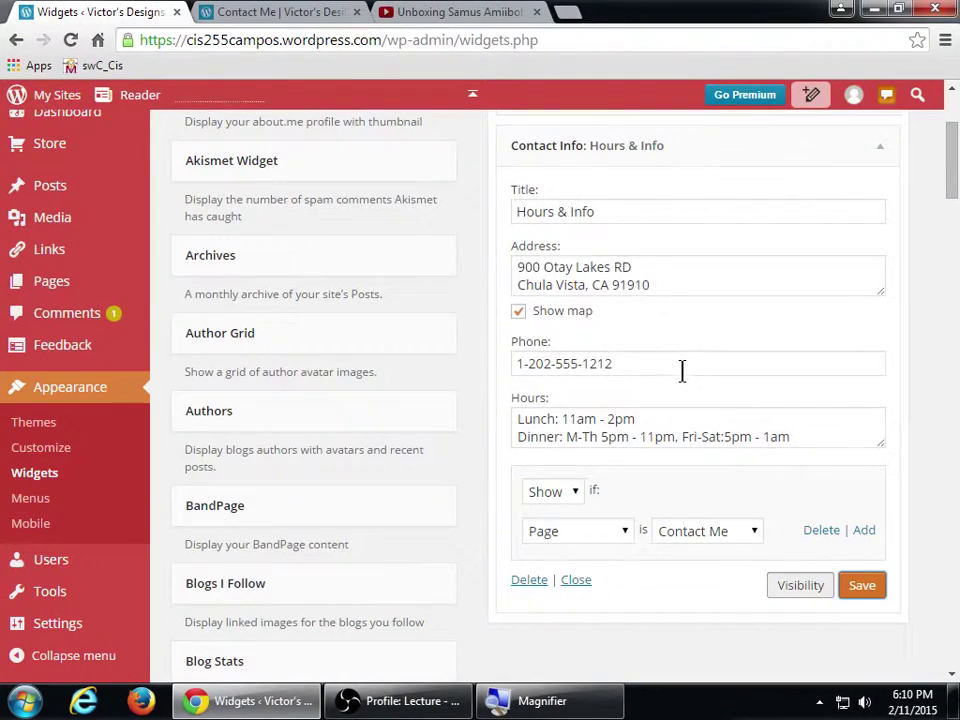
scroll(681, 371, up, 1)
scroll(681, 371, up, 2)
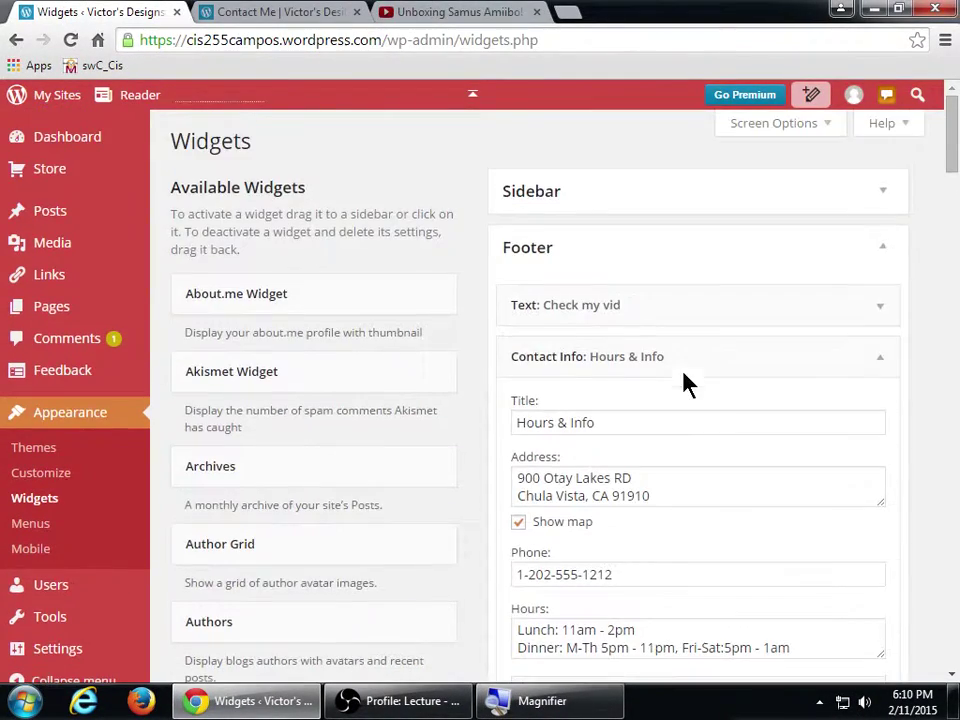
click(628, 258)
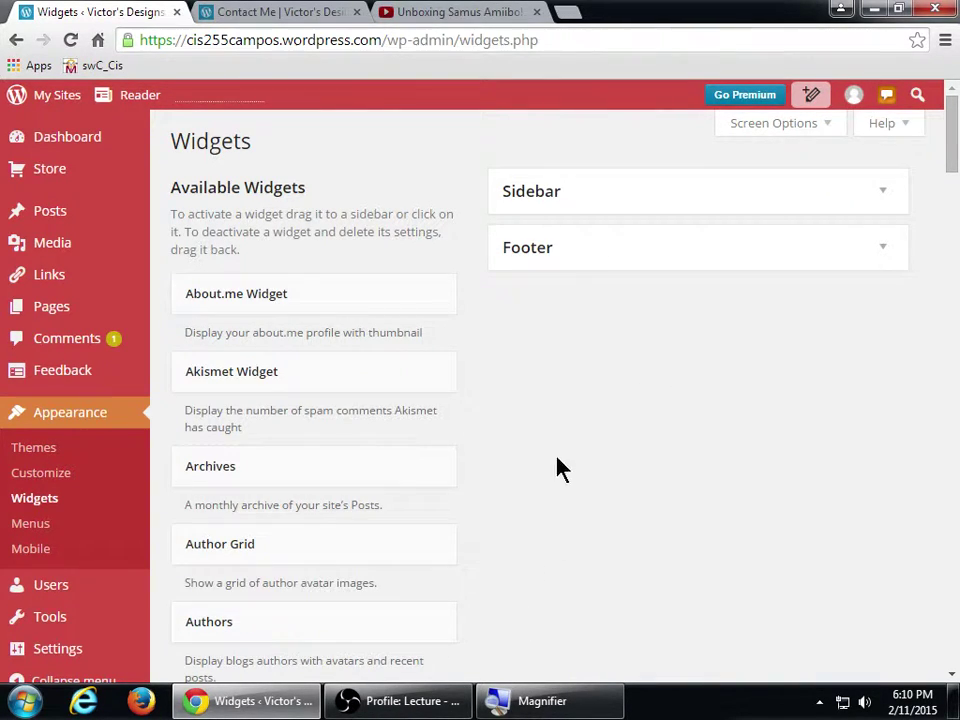
scroll(558, 462, down, 2)
scroll(558, 462, up, 2)
scroll(558, 460, down, 11)
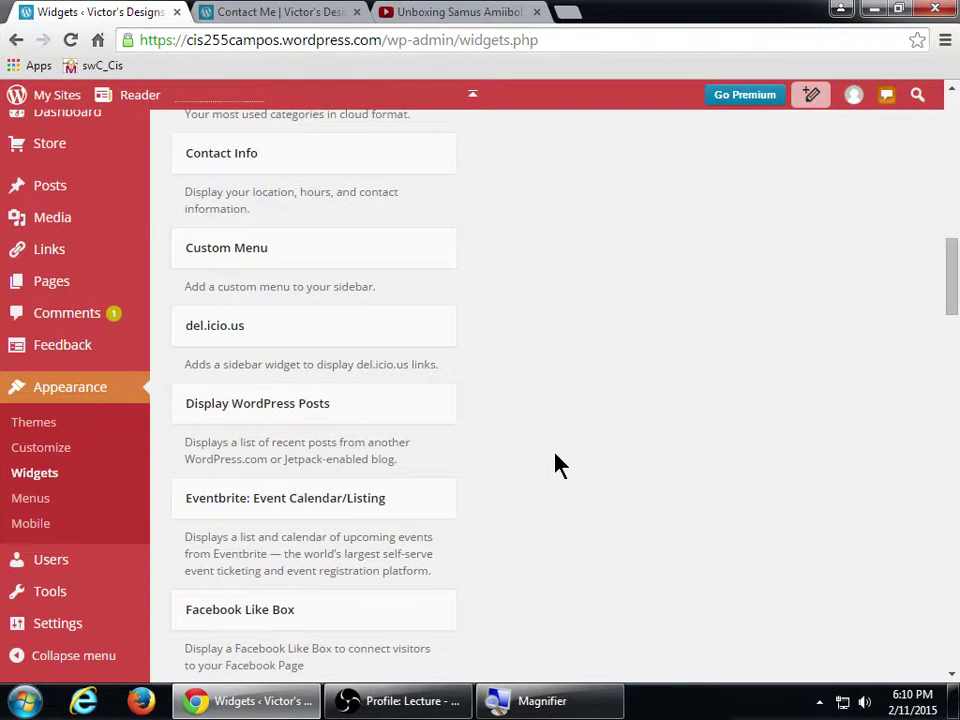
scroll(574, 491, down, 12)
scroll(592, 452, down, 2)
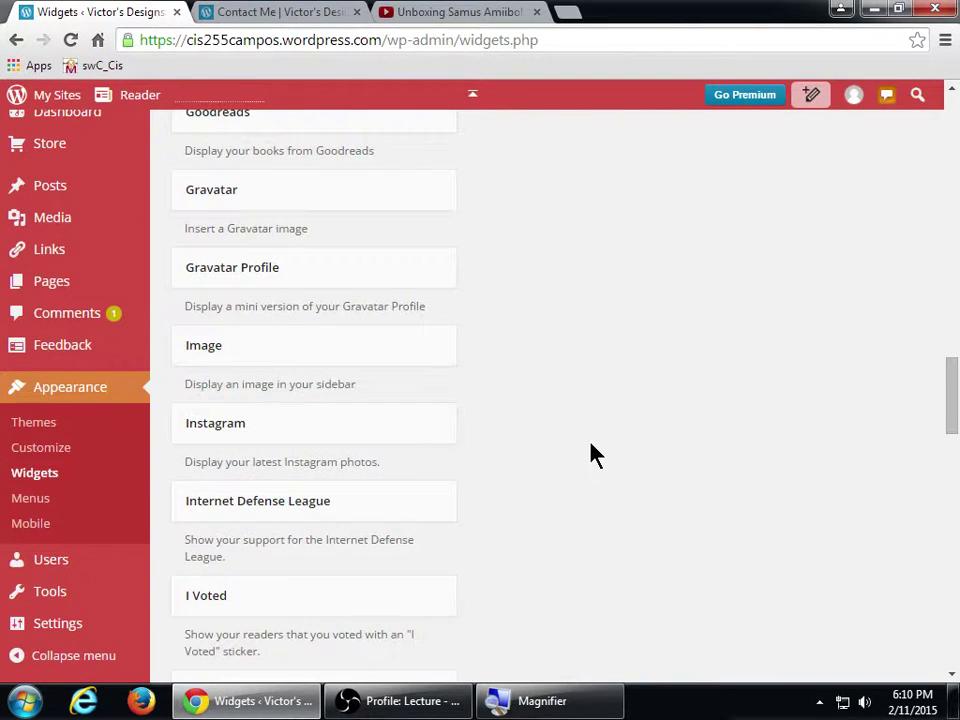
scroll(589, 468, down, 1)
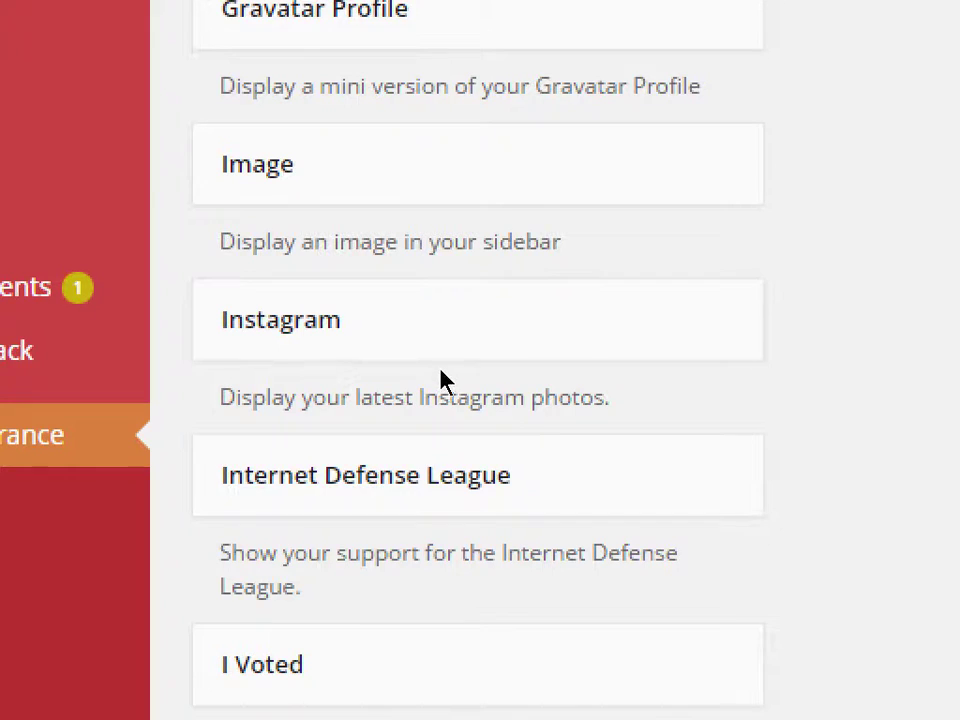
scroll(455, 390, down, 2)
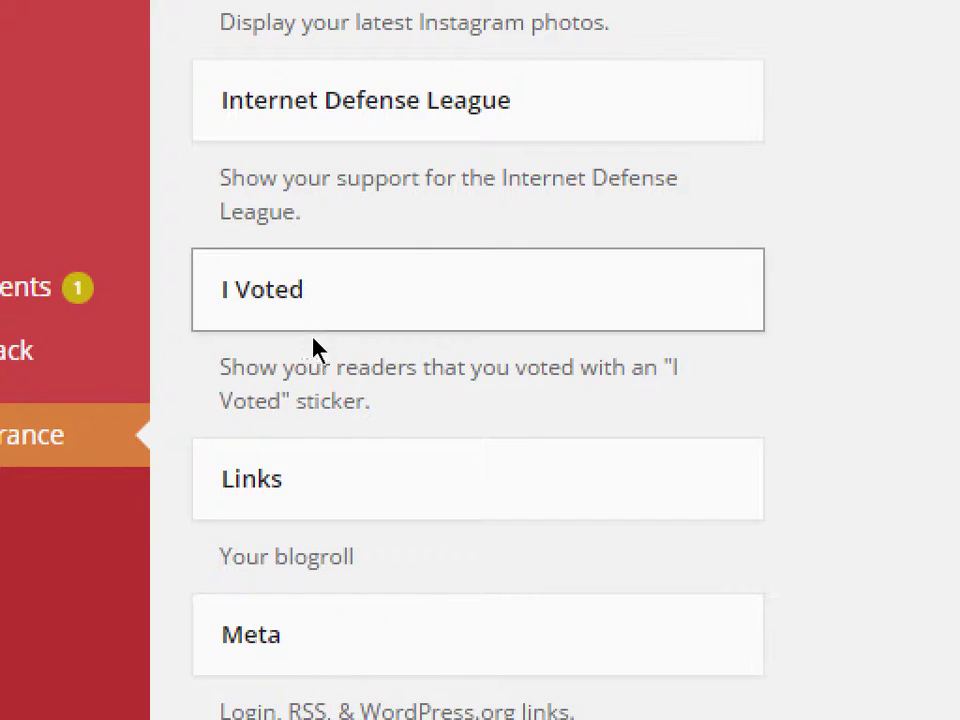
scroll(470, 420, down, 3)
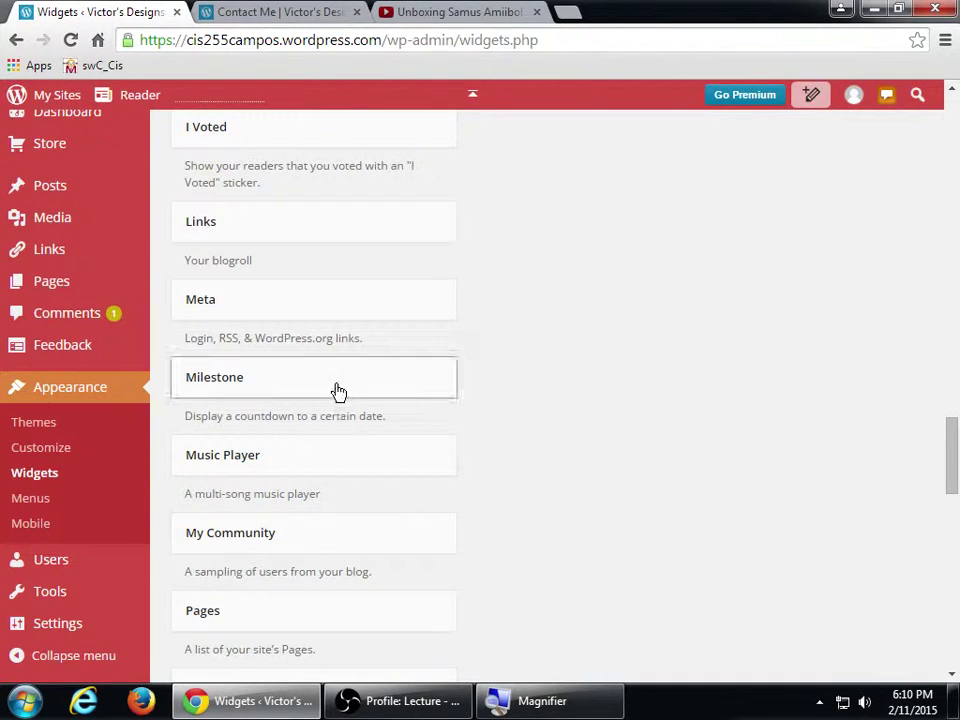
- Add a Milestone widget to the Footer with its date set to July 23, 2015
click(337, 391)
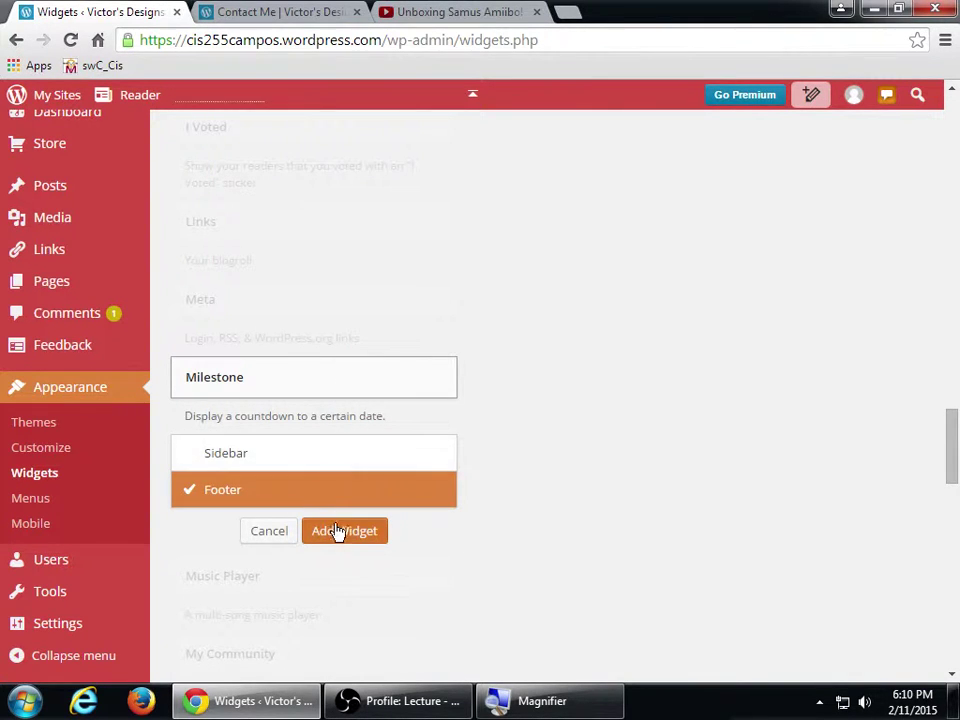
click(339, 531)
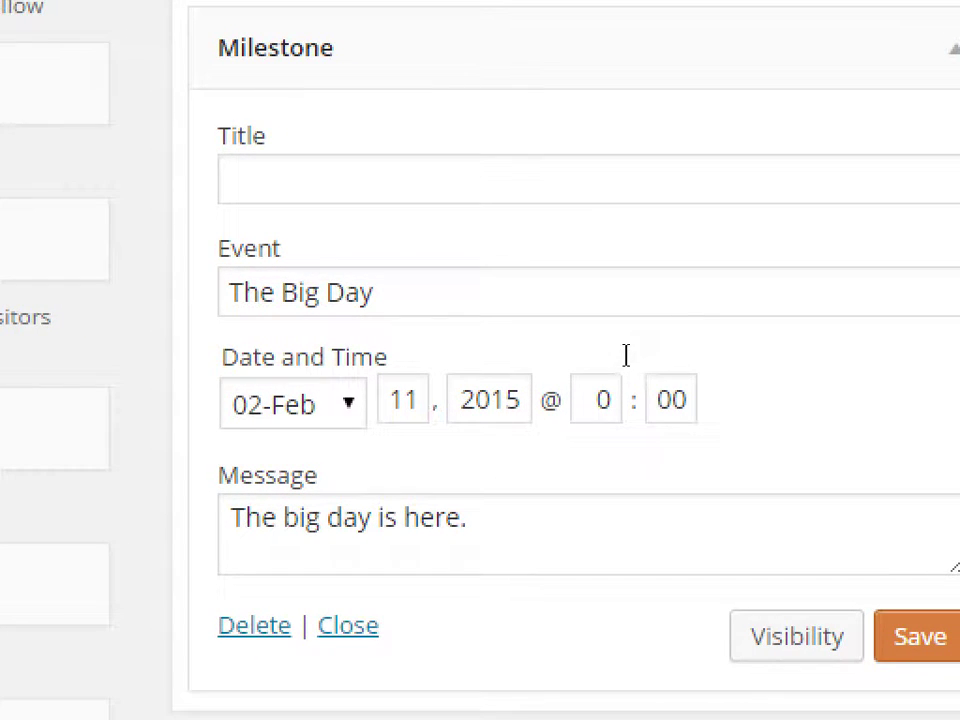
key(alt+Down)
key(Down)
key(Down)
key(Down)
key(Down)
key(Down)
key(Down)
key(Escape)
key(Down)
key(Down)
key(Down)
key(Down)
key(Down)
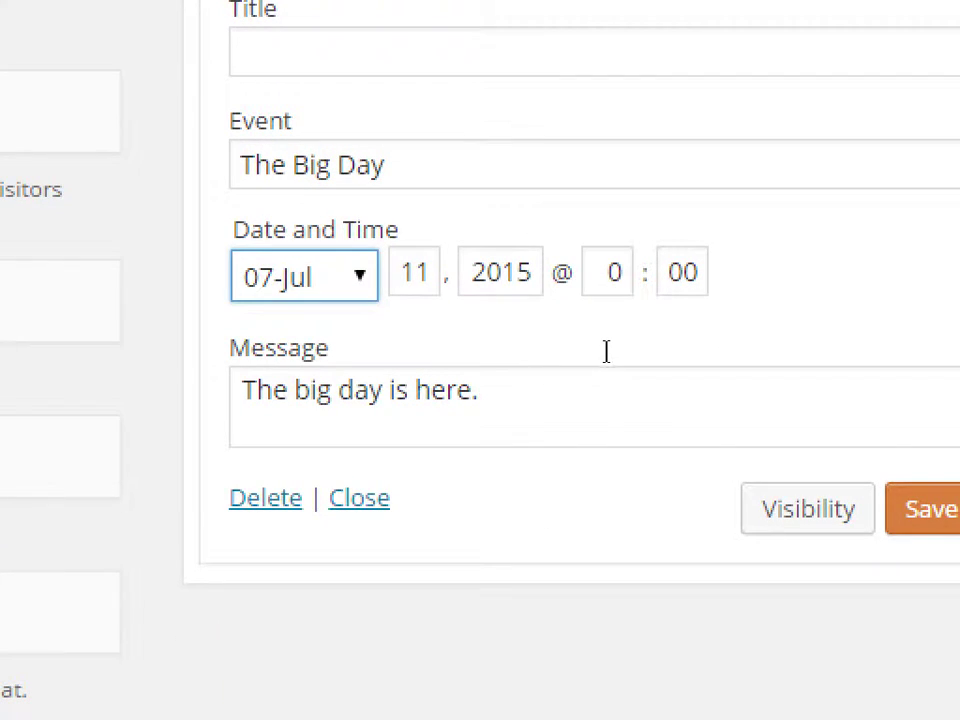
key(Tab)
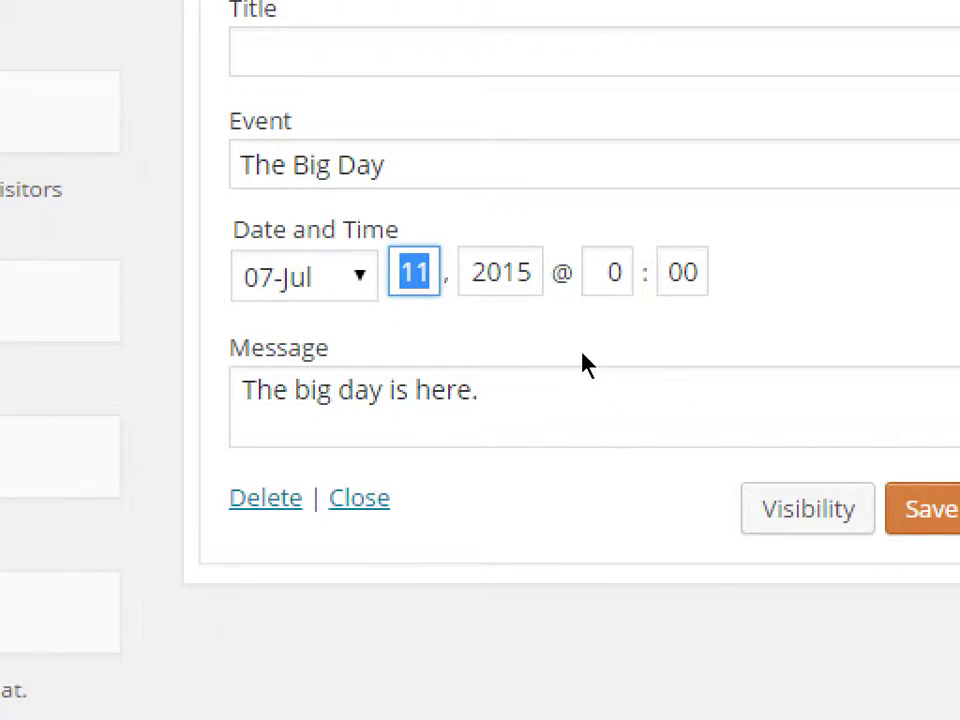
text(23)
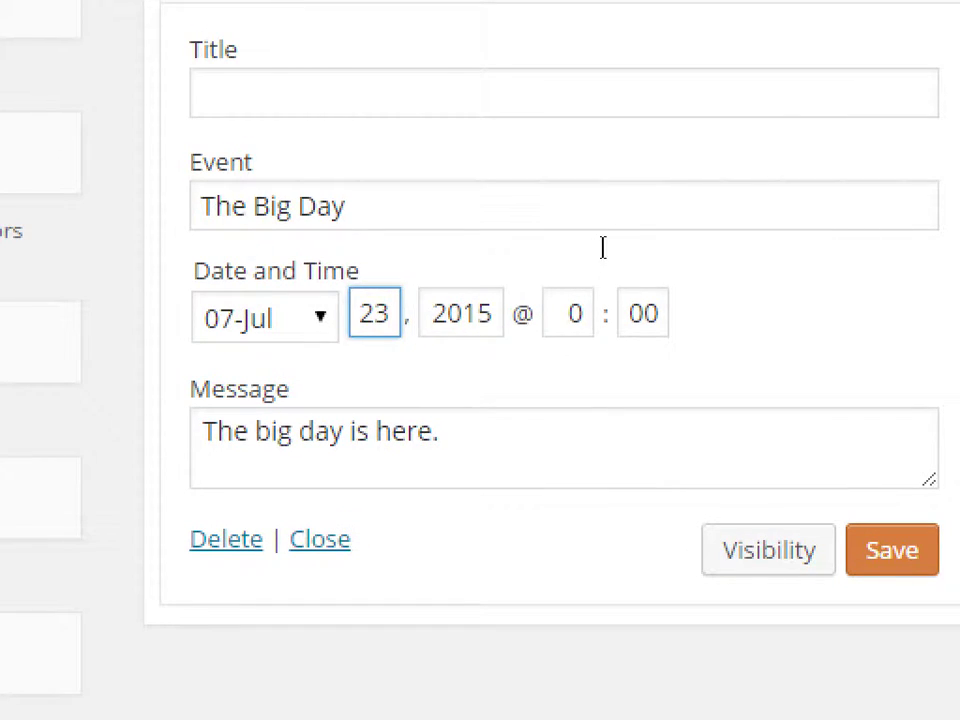
- Title the countdown 'Countdown to Comic-Con' and save the widget
key(shift+Tab)
key(shift+Tab)
key(shift+Tab)
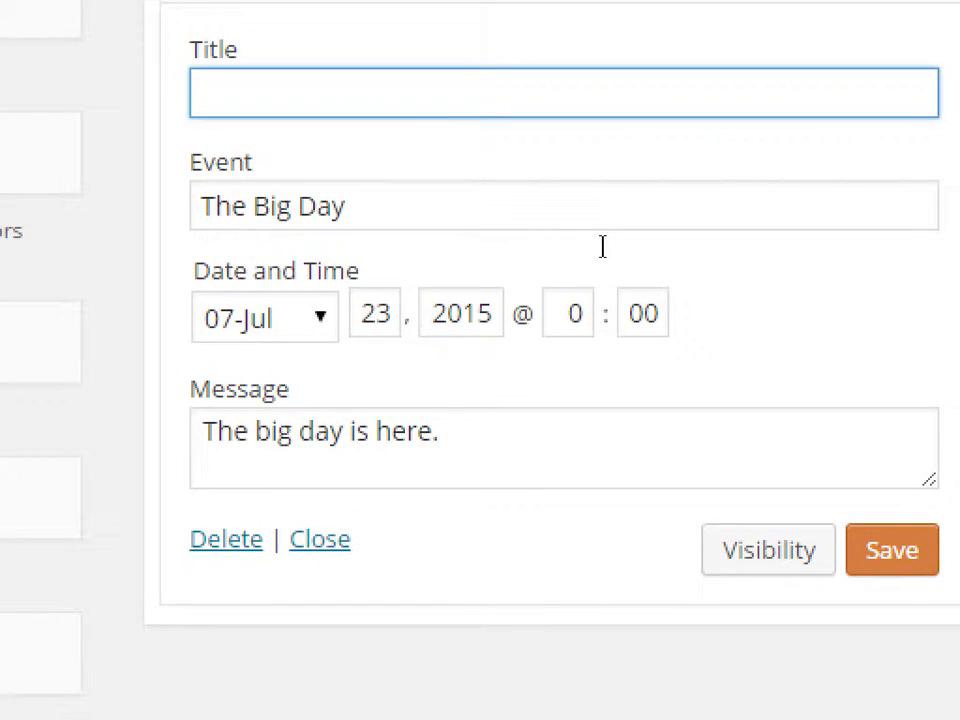
text(Cow)
key(BackSpace)
text(nt)
key(BackSpace)
key(BackSpace)
key(BackSpace)
text(untdown to Comi)
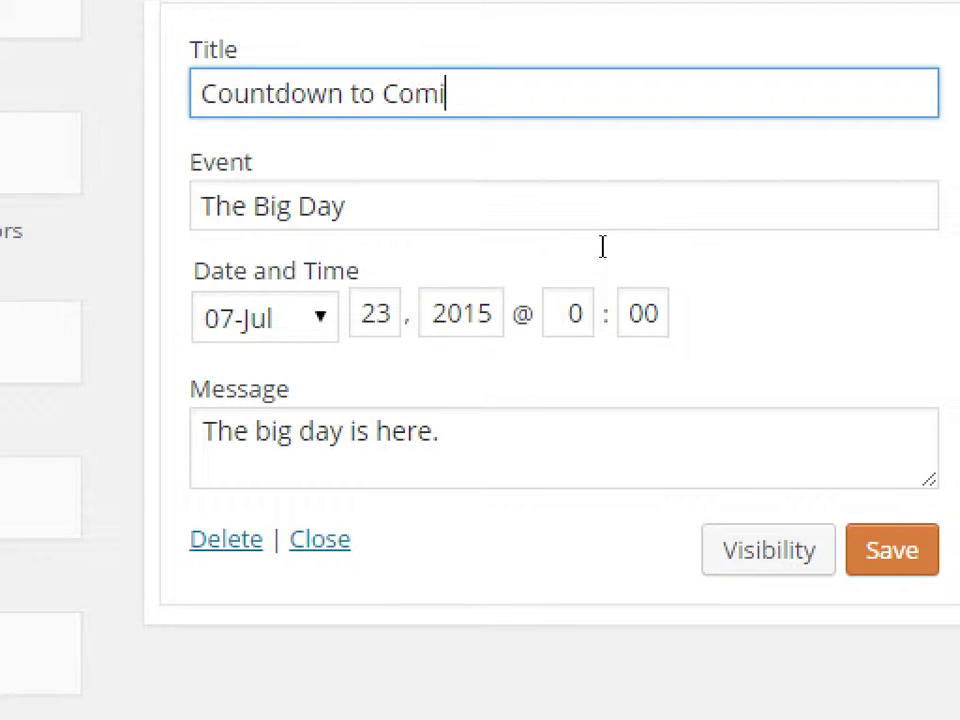
text(c-con)
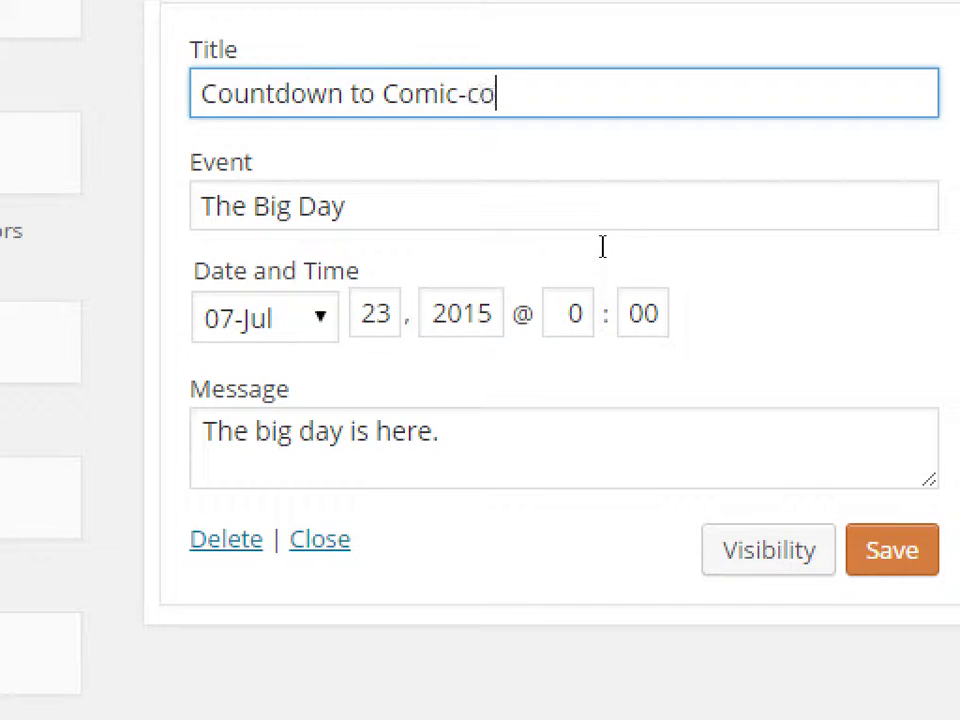
key(BackSpace)
key(BackSpace)
key(BackSpace)
text(Con)
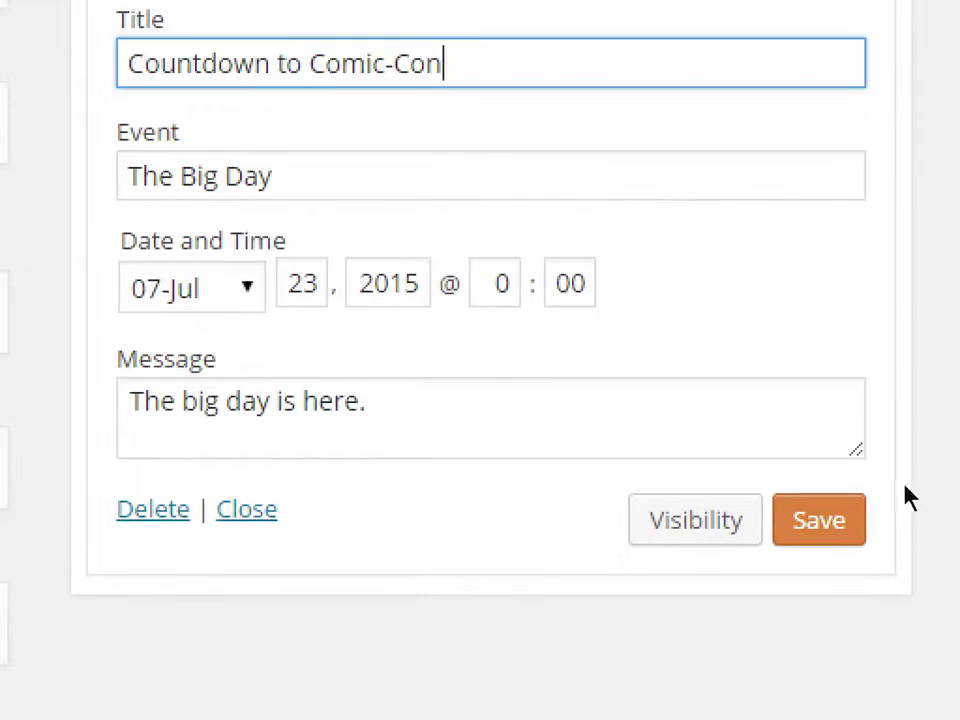
click(885, 545)
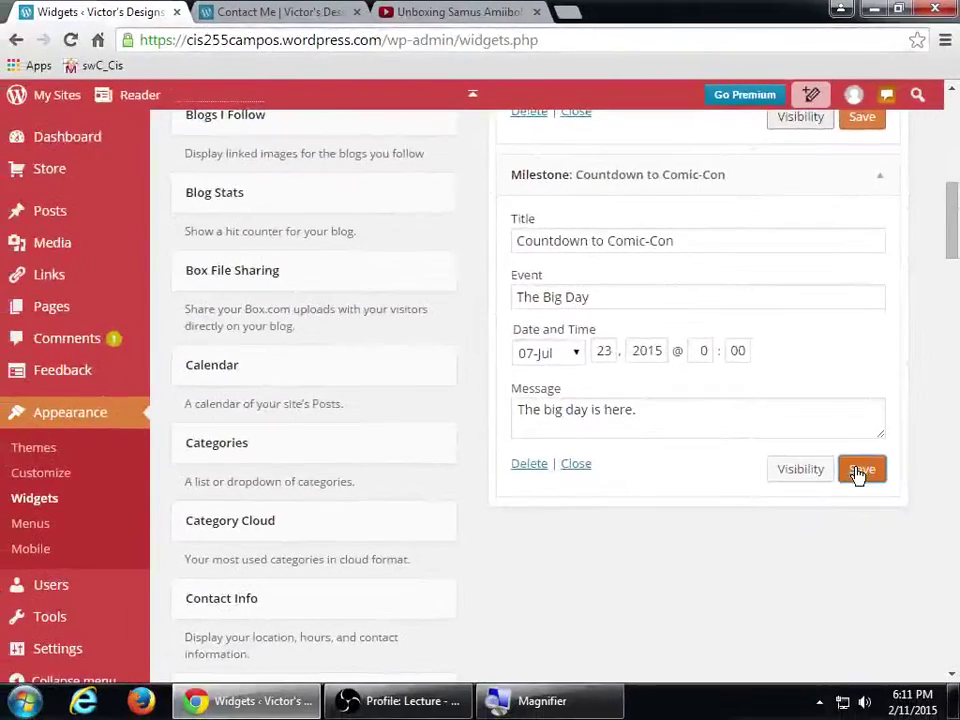
key(ctrl+Tab)
- Refresh the Contact Me page so its footer shows Countdown to Comic-Con beside the other widgets
key(F5)
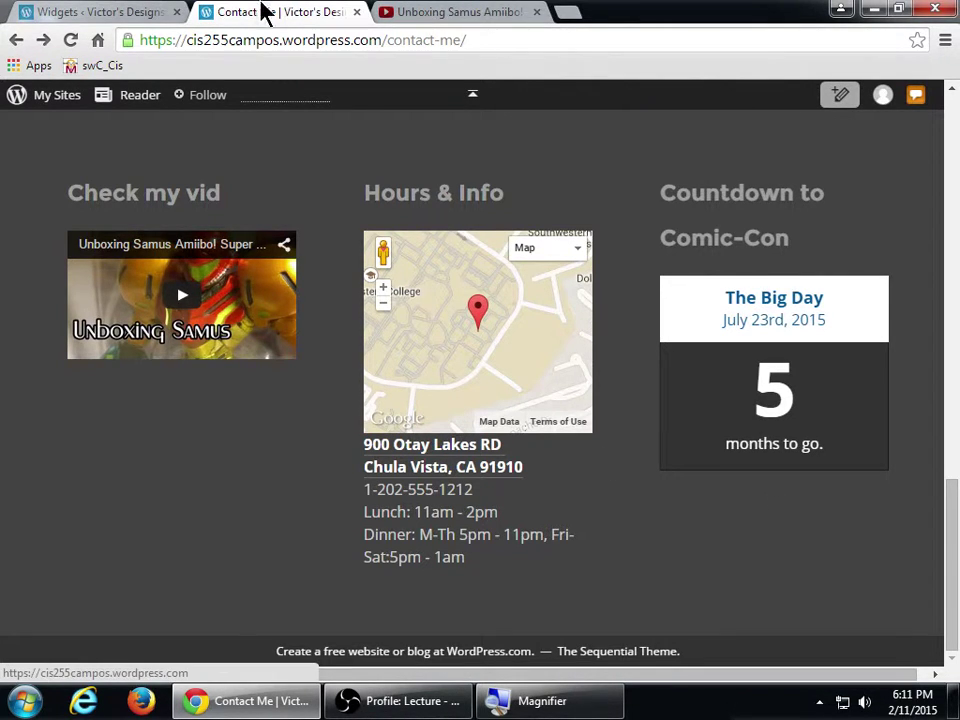
- Go back to the Widgets admin page and reopen the Footer area listing Check my vid and Hours & Info
click(140, 11)
scroll(430, 335, down, 2)
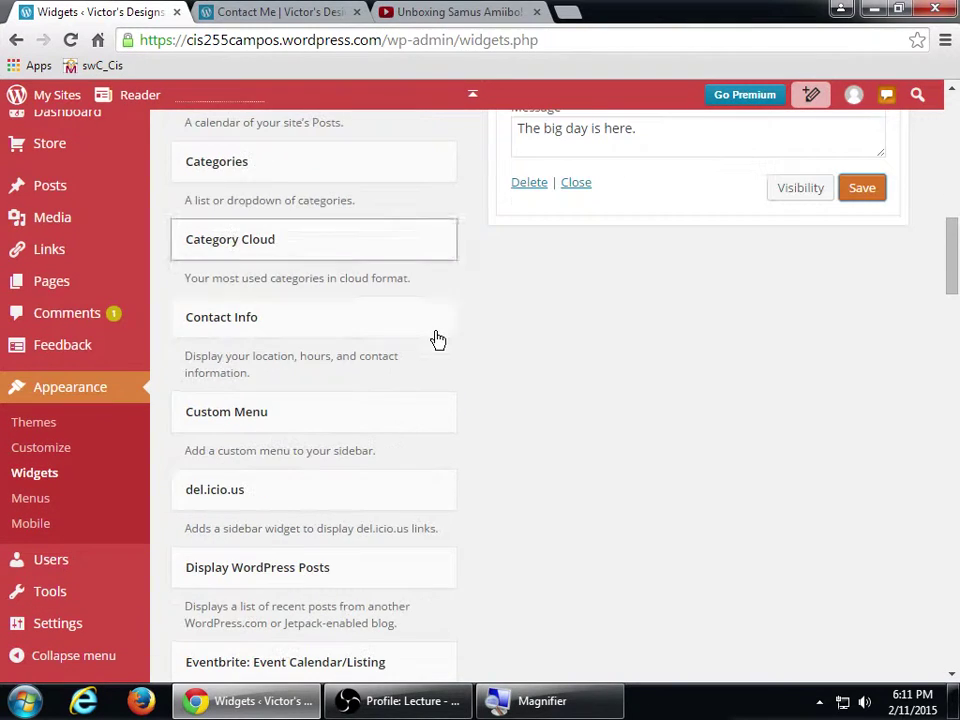
scroll(440, 337, down, 8)
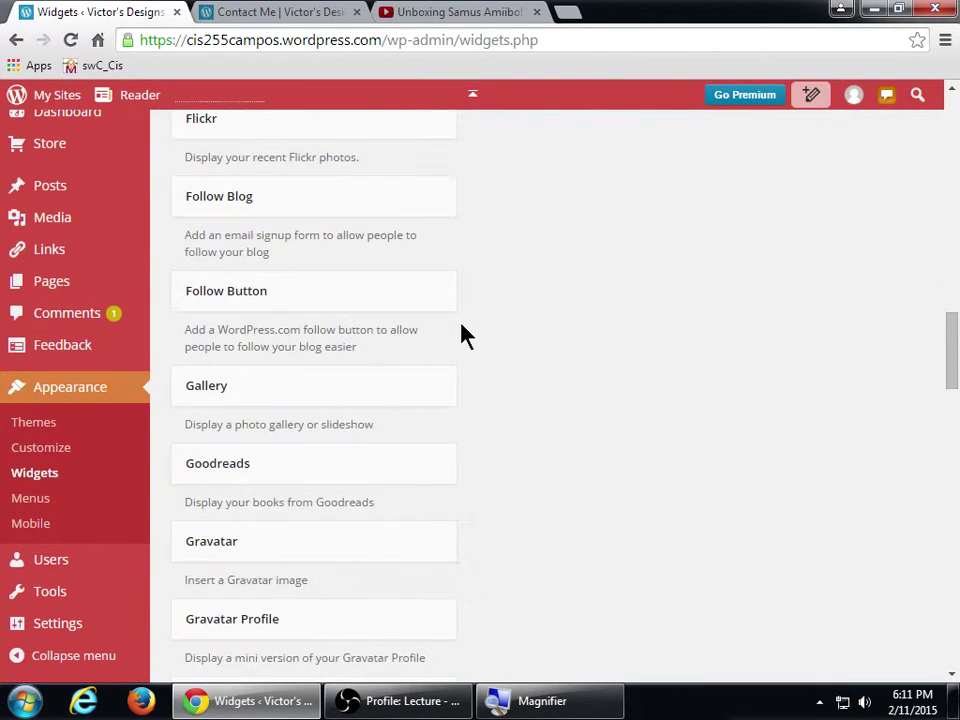
scroll(465, 335, up, 2)
scroll(465, 335, down, 17)
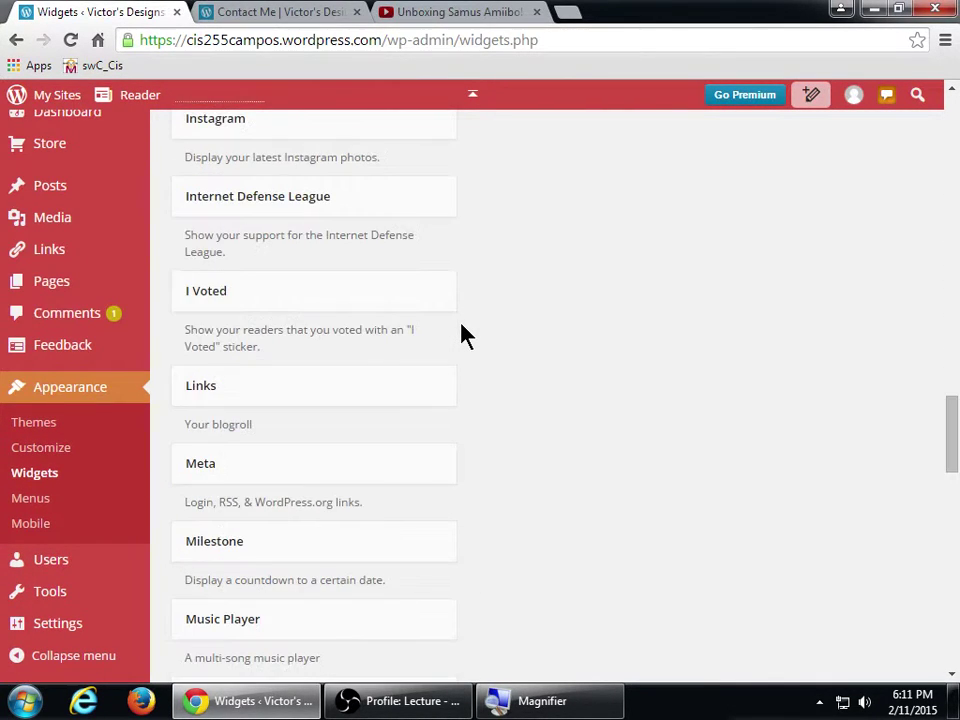
scroll(465, 335, down, 15)
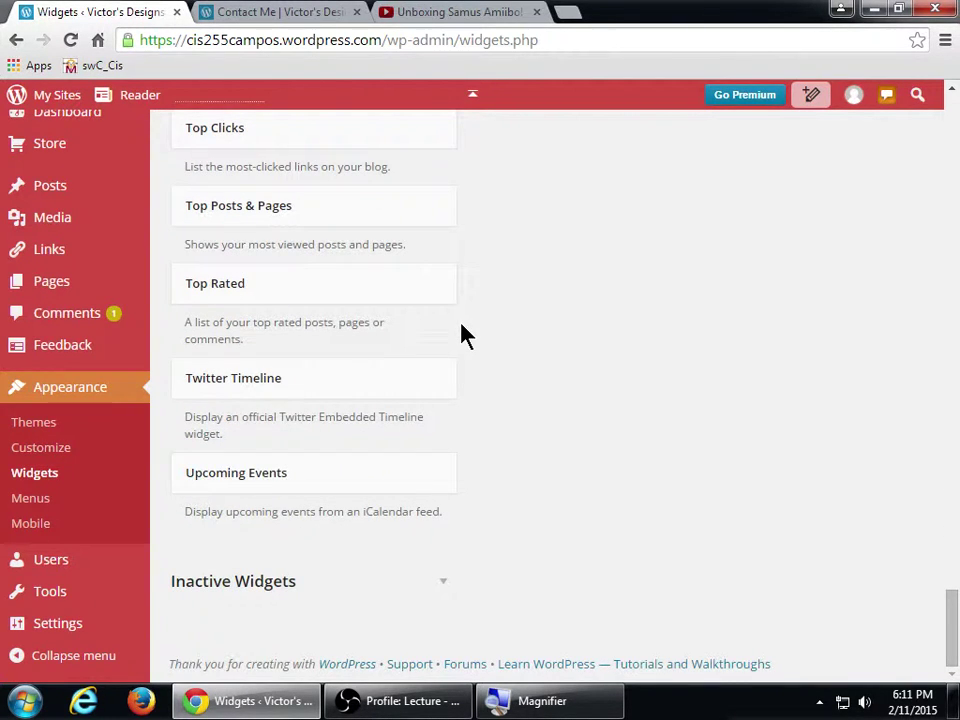
scroll(465, 335, up, 15)
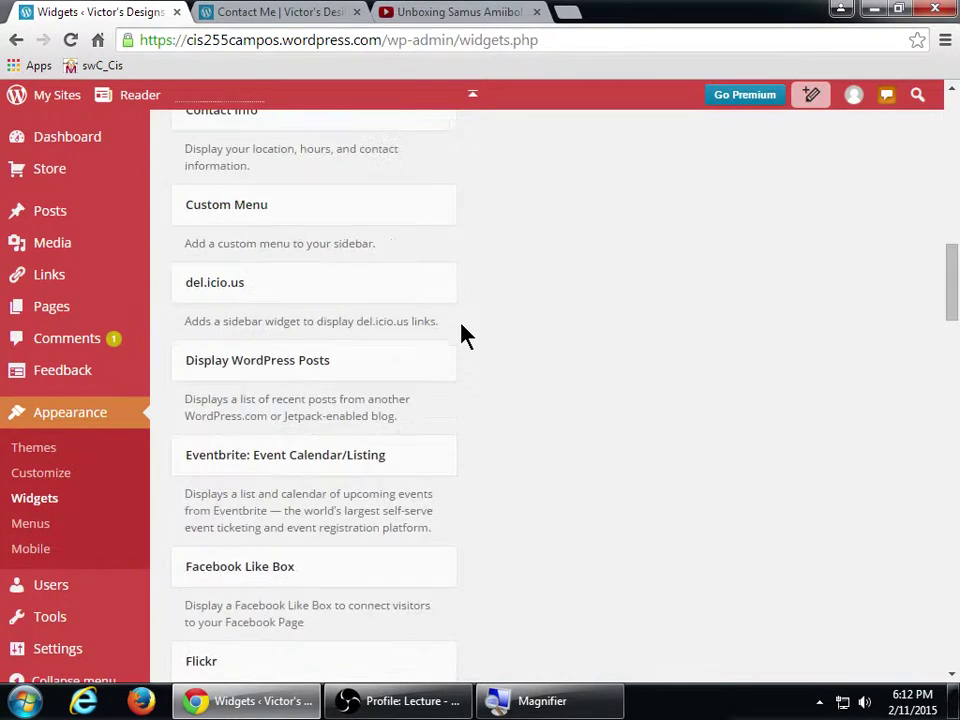
scroll(465, 335, up, 15)
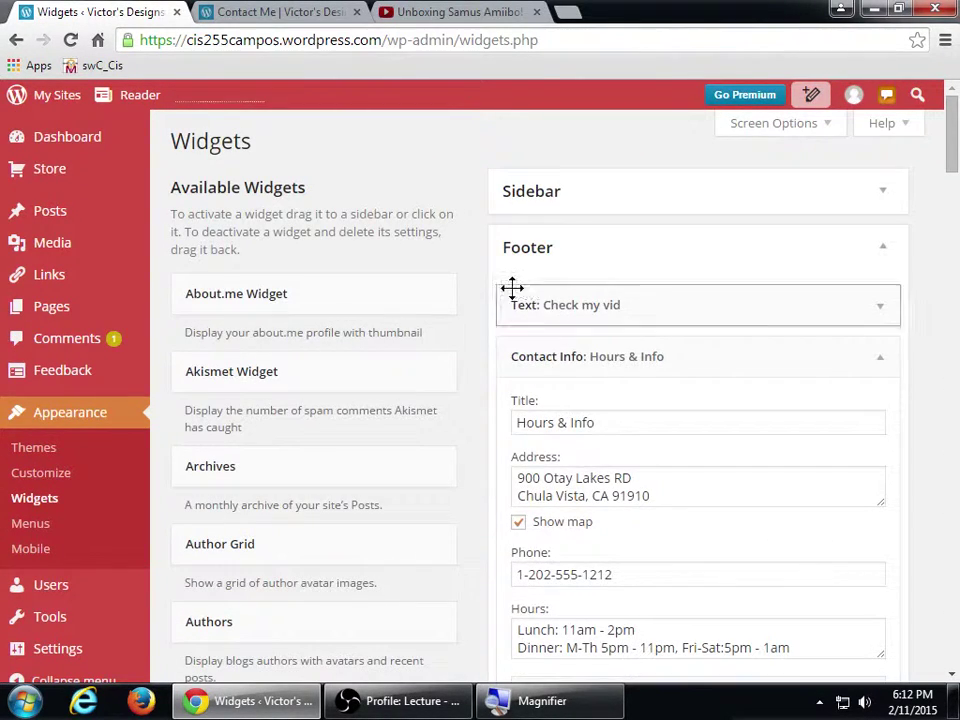
click(538, 265)
click(555, 256)
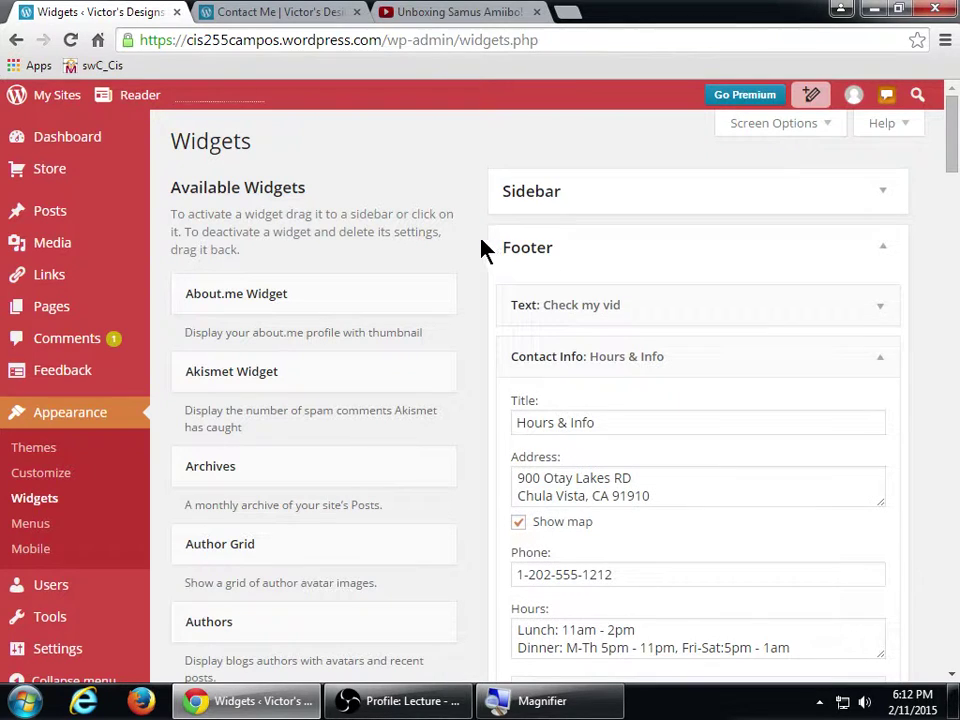